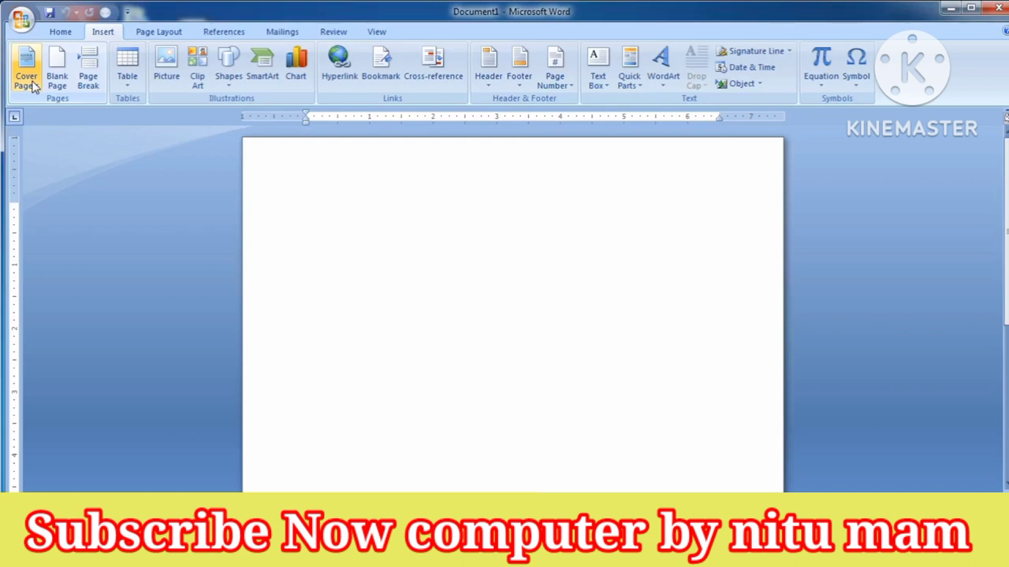
# Step: Insert the Tiles design from the built-in Cover Page gallery
pyautogui.click(27, 79)
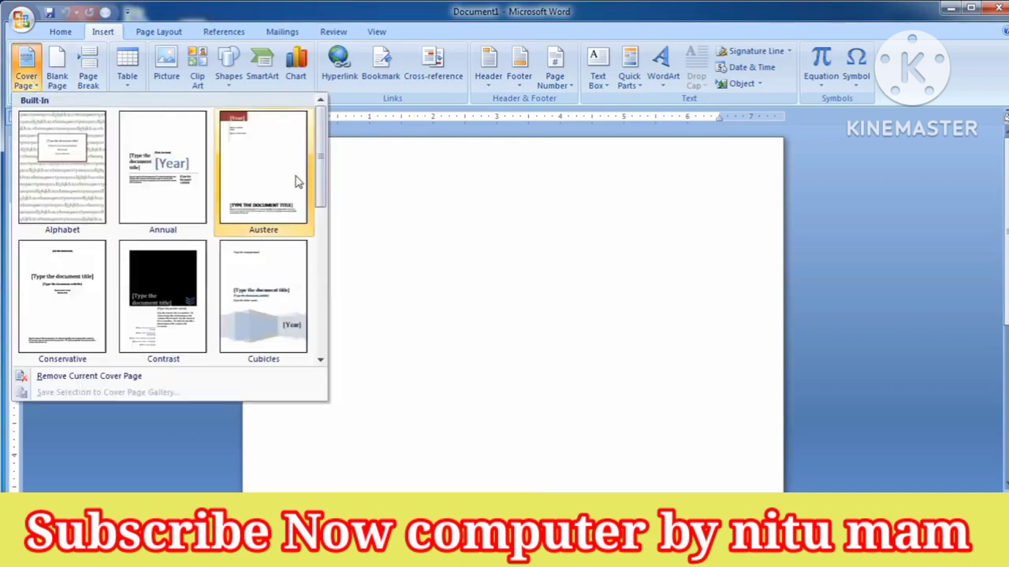
pyautogui.moveTo(321, 181); pyautogui.dragTo(321, 347)
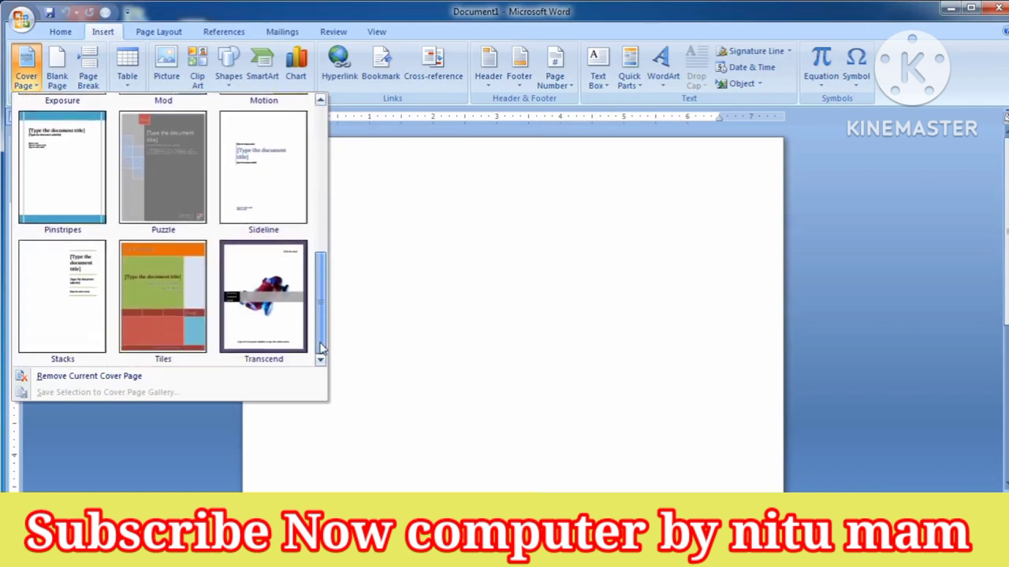
pyautogui.moveTo(321, 347); pyautogui.dragTo(313, 302)
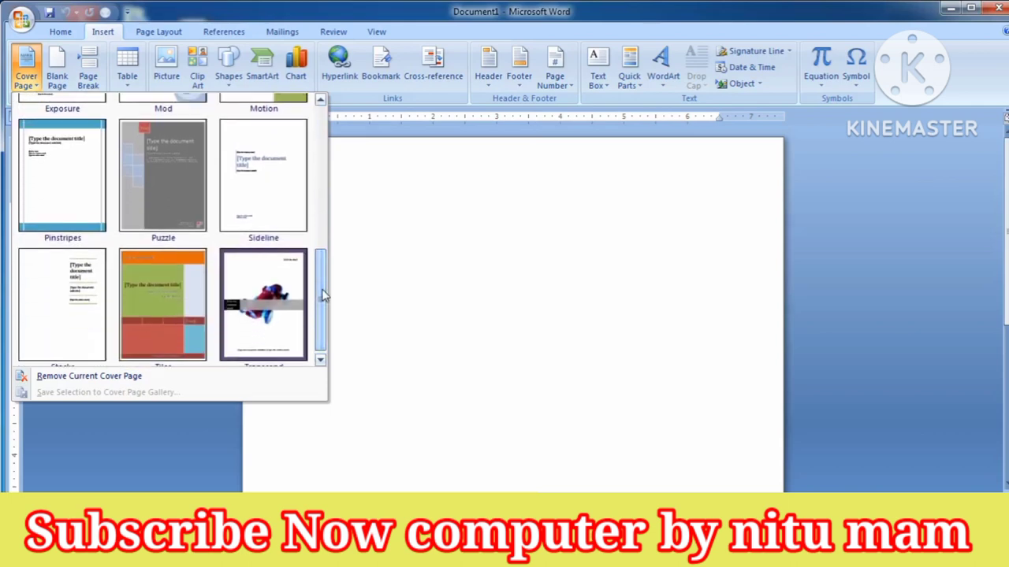
pyautogui.click(172, 311)
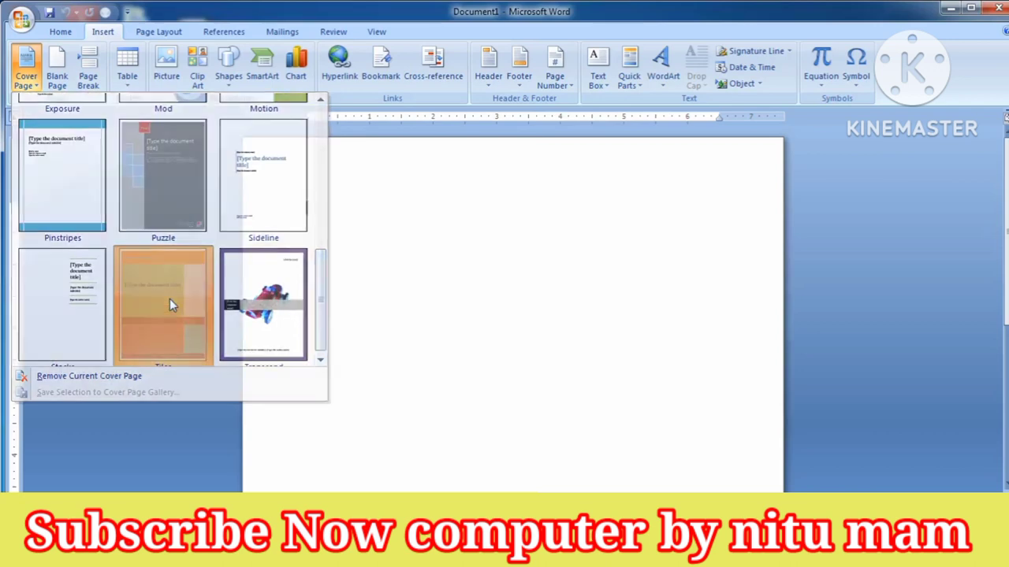
# Step: Type the channel name into the company-name placeholder and make it 48 pt bold
pyautogui.click(406, 198)
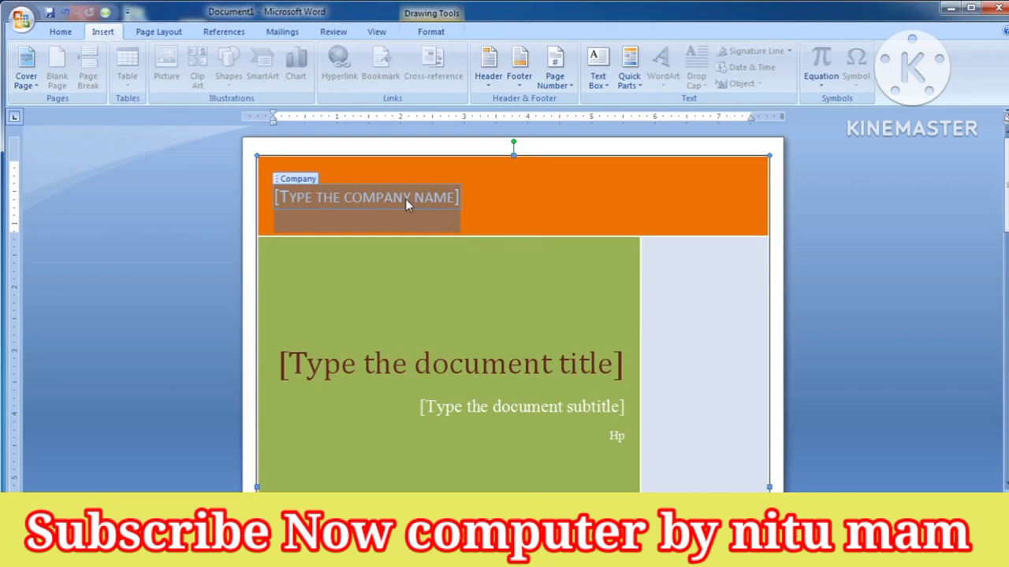
pyautogui.write('COMPUT')
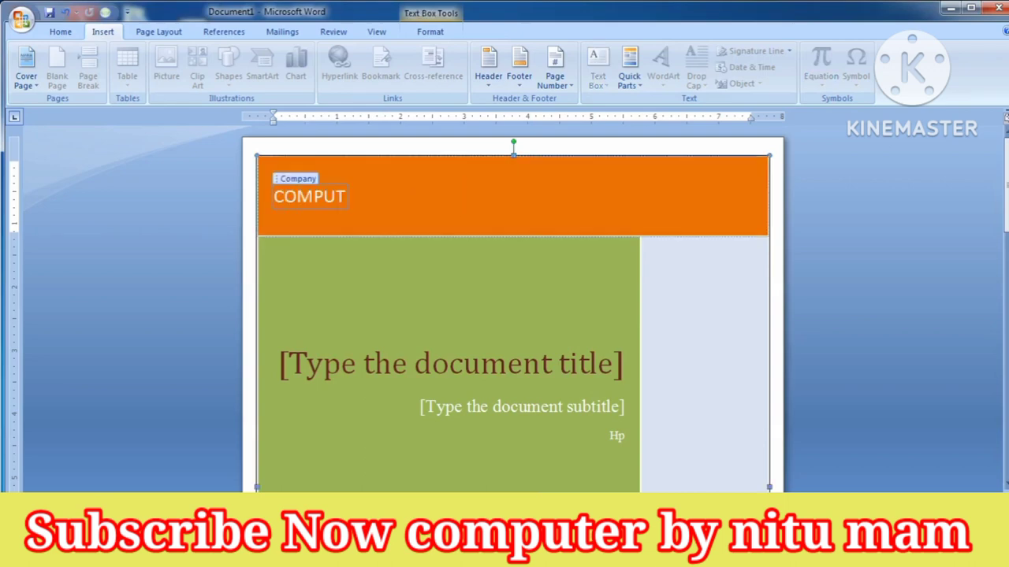
pyautogui.write('ER BY NITU')
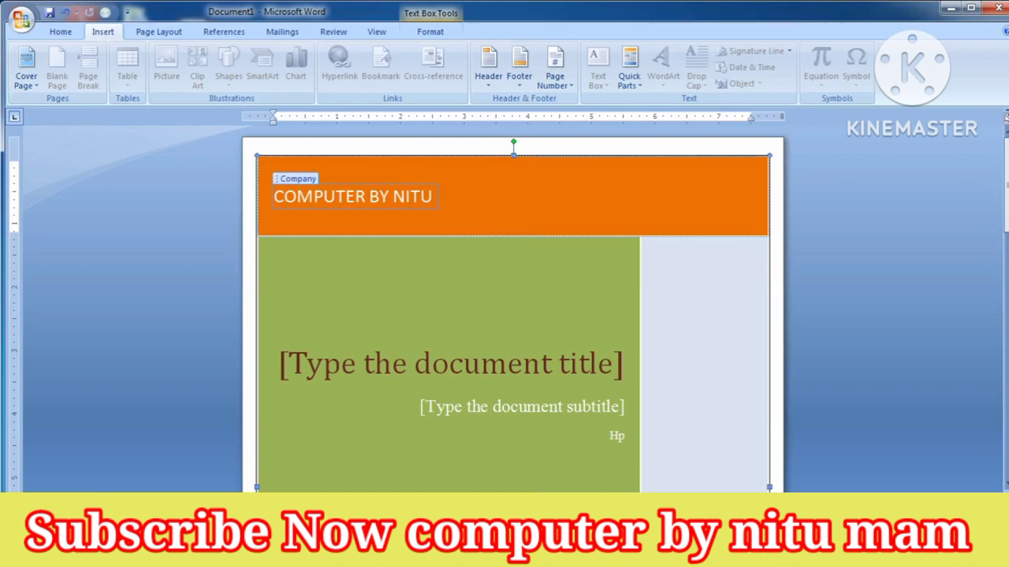
pyautogui.write(' MAM')
pyautogui.tripleClick(405, 198)
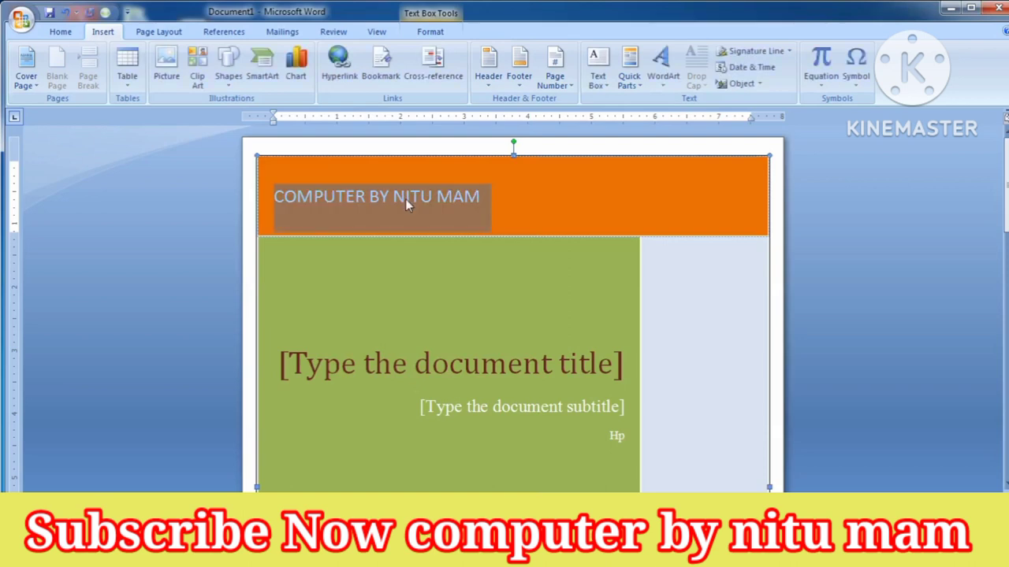
pyautogui.hotkey('ctrl', 'shift', '.')
pyautogui.hotkey('ctrl', 'shift', '.')
pyautogui.hotkey('ctrl', 'shift', '.')
pyautogui.hotkey('ctrl', 'shift', '.')
pyautogui.hotkey('ctrl', 'shift', '.')
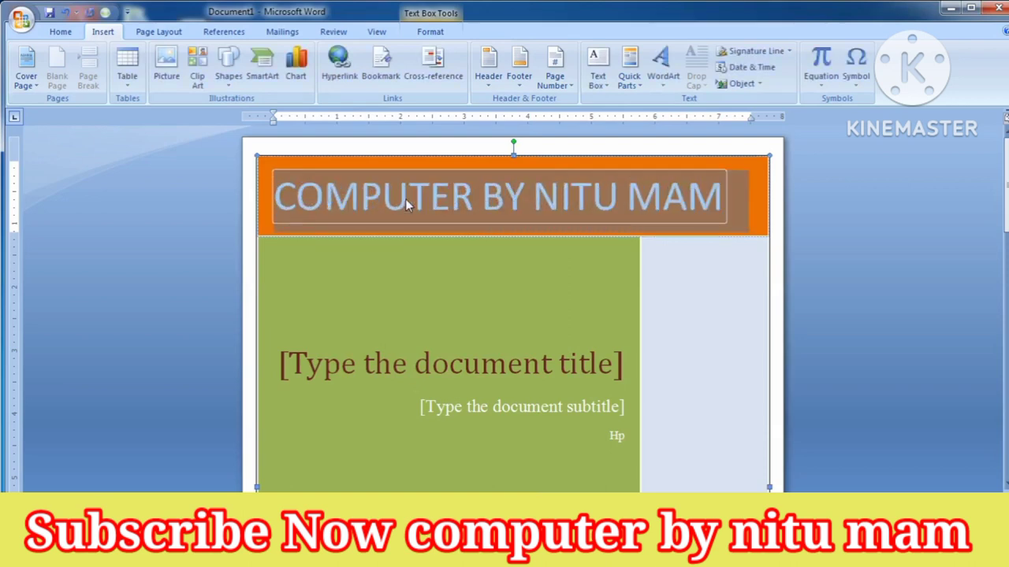
pyautogui.click(405, 199)
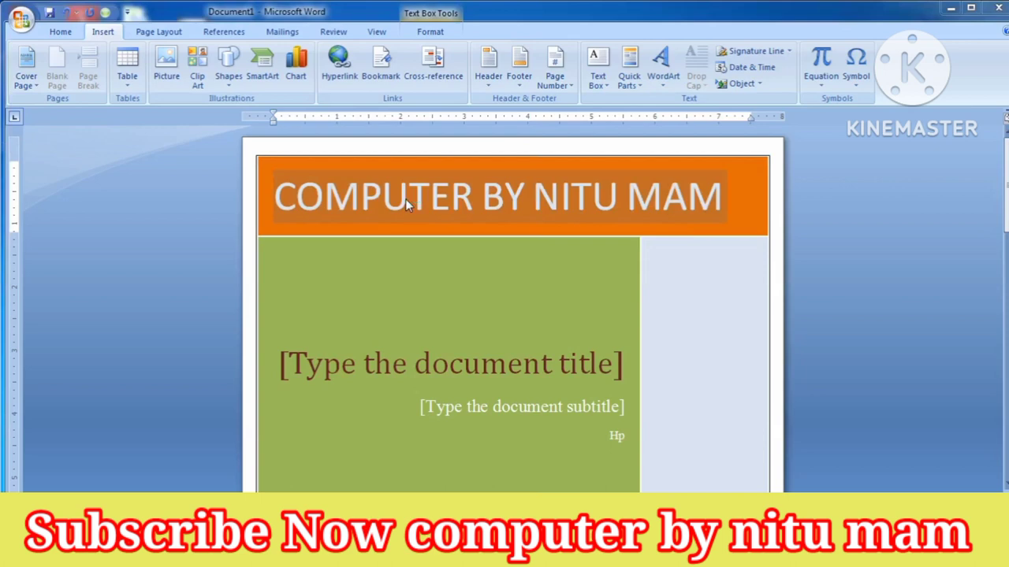
pyautogui.tripleClick(405, 203)
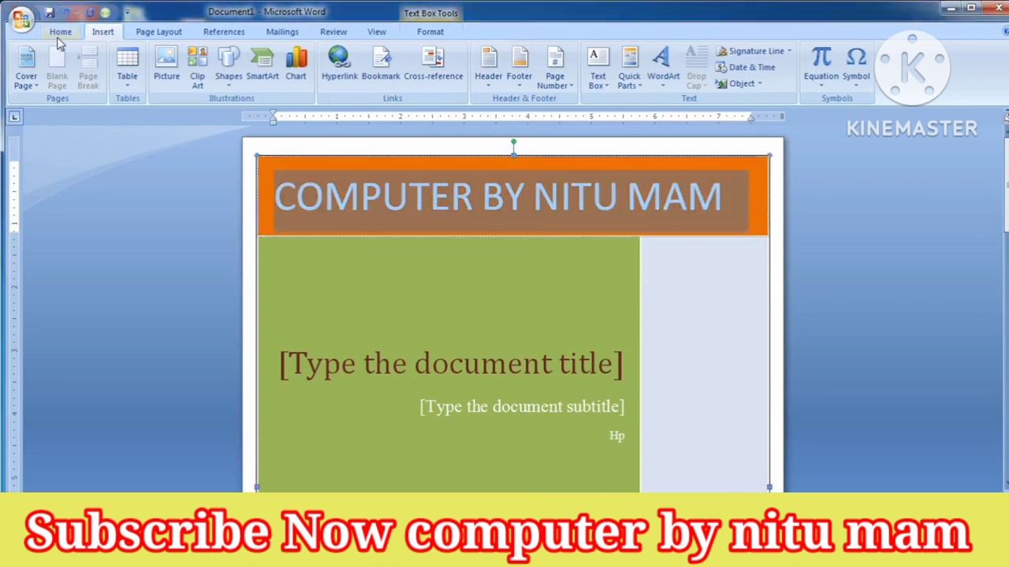
pyautogui.click(65, 32)
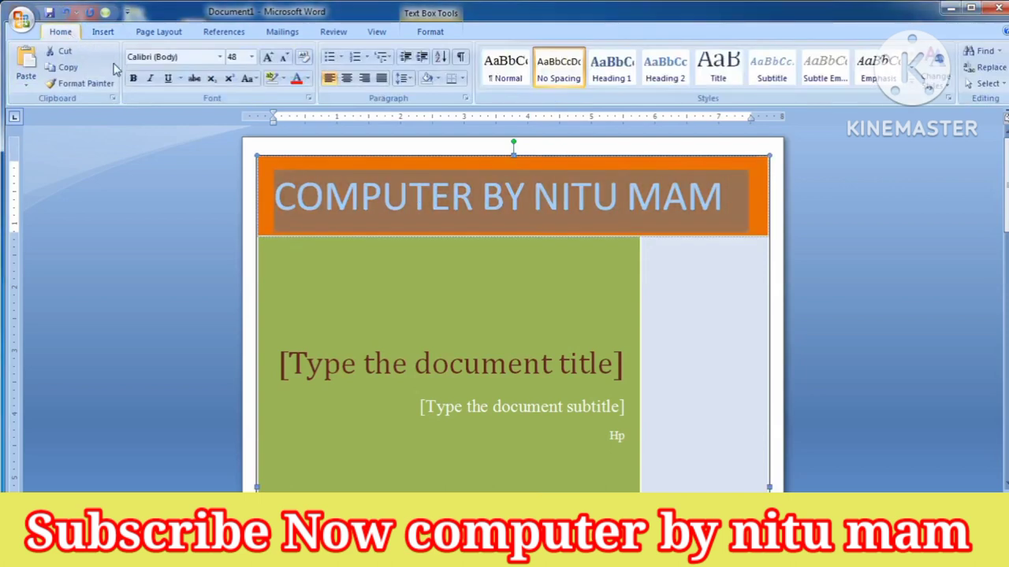
pyautogui.click(133, 79)
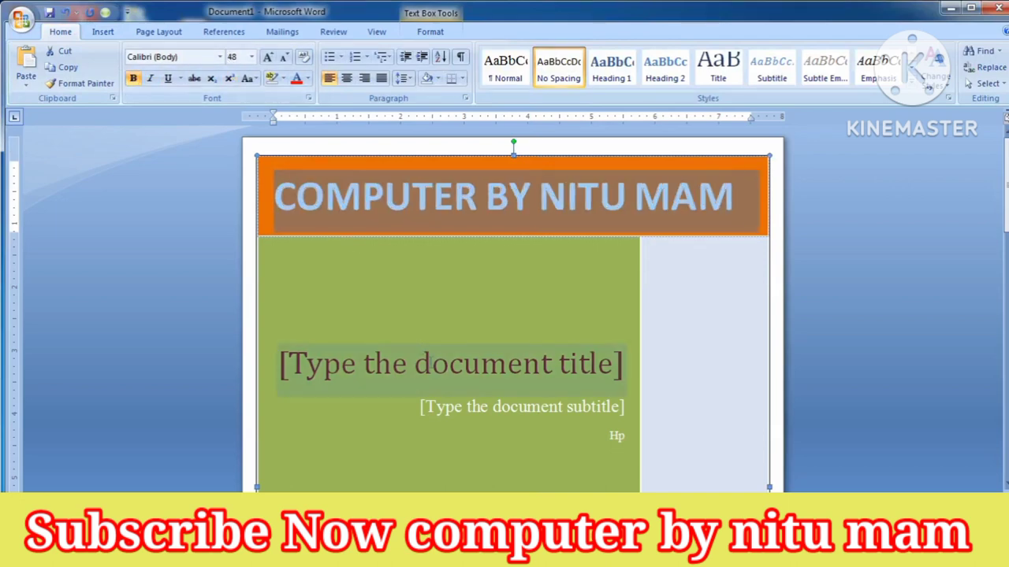
pyautogui.click(430, 368)
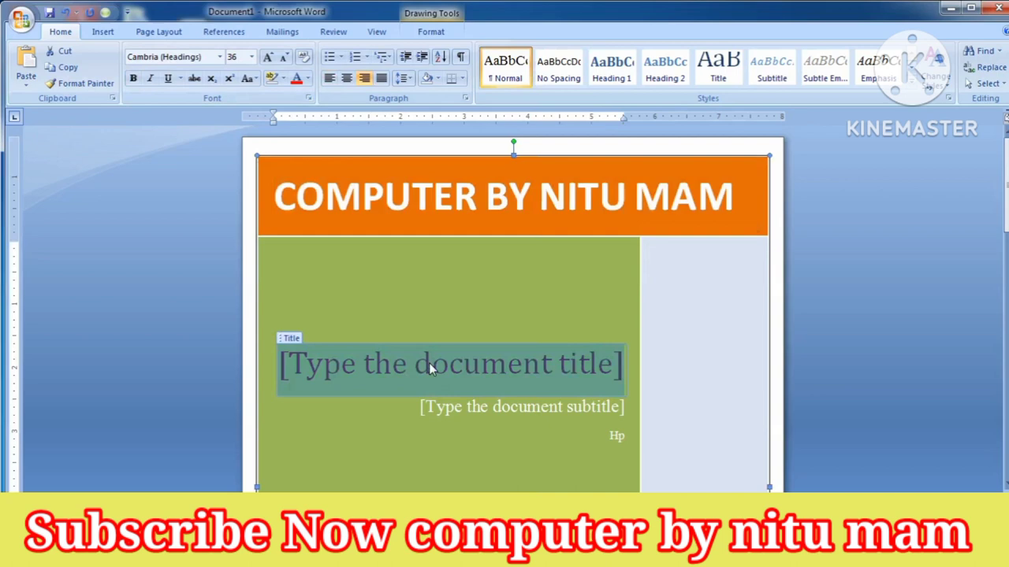
# Step: Enter the author byline as the title and 'ALL VIDEO AVAILABLE THIS CHANNEL' as the subtitle
pyautogui.write('BY')
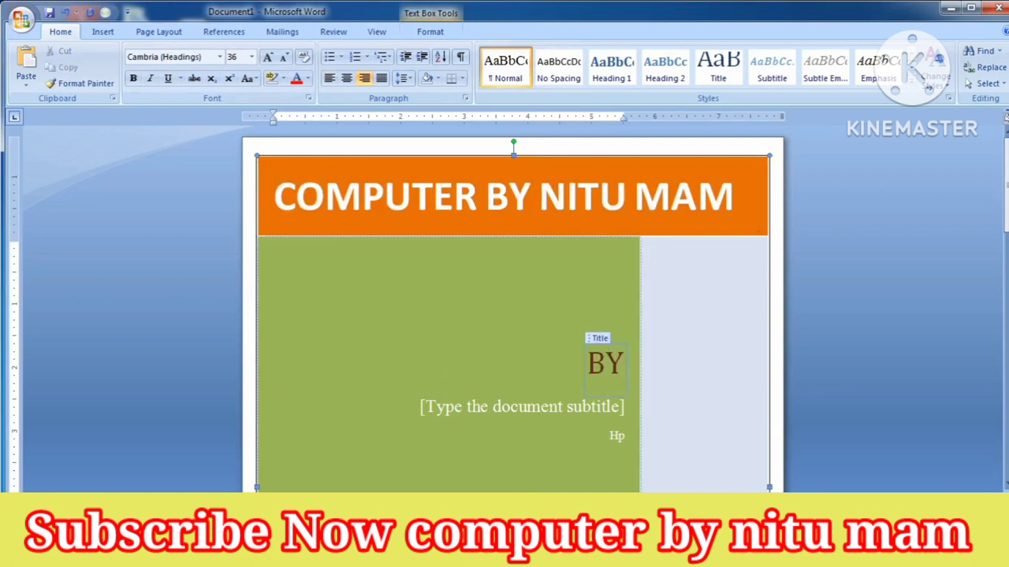
pyautogui.write(' NITU MAM')
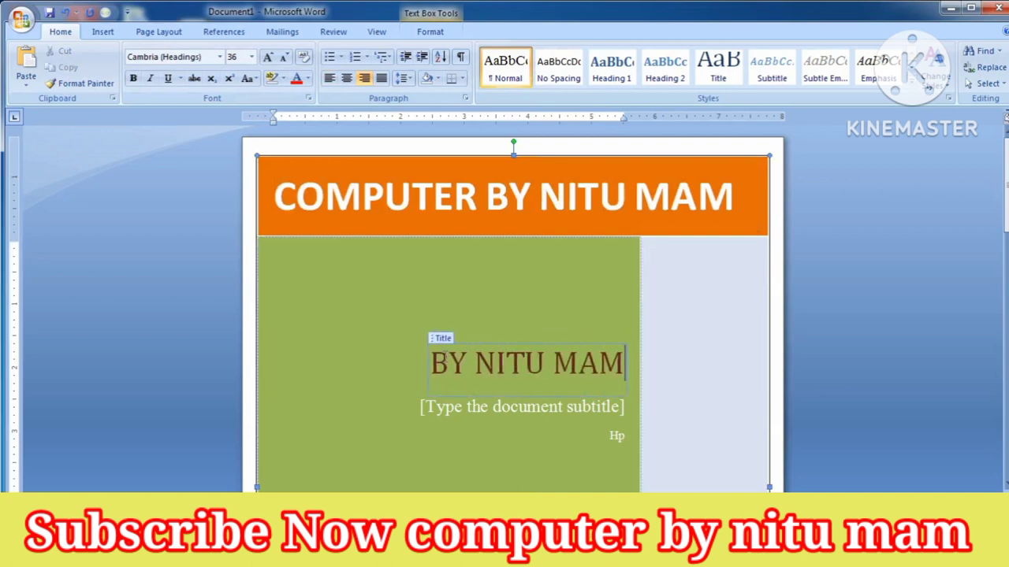
pyautogui.click(527, 413)
pyautogui.write('ALL')
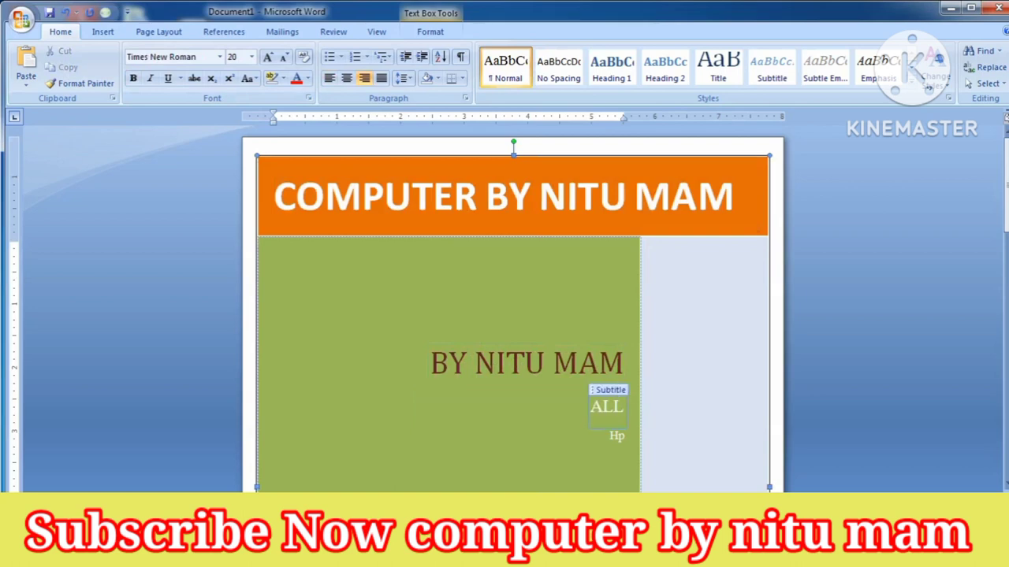
pyautogui.write(' VIDEO ')
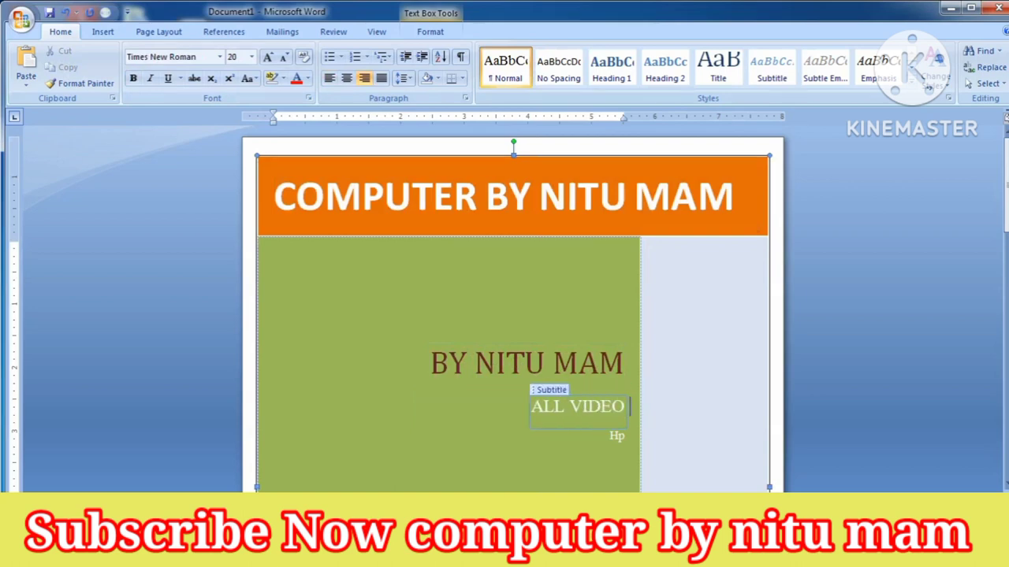
pyautogui.write('AVAIL')
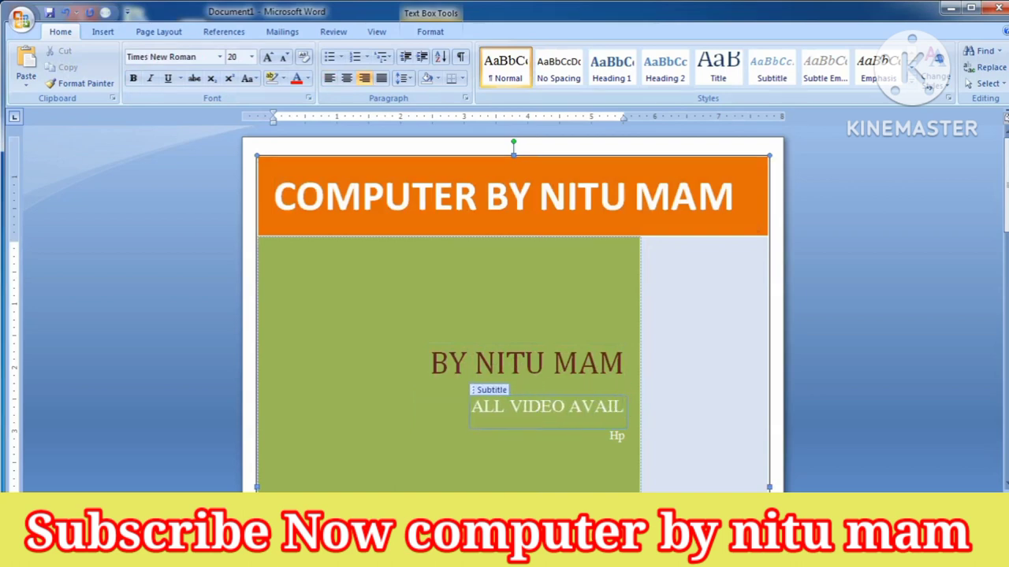
pyautogui.write('I')
pyautogui.press('BackSpace')
pyautogui.press('BackSpace')
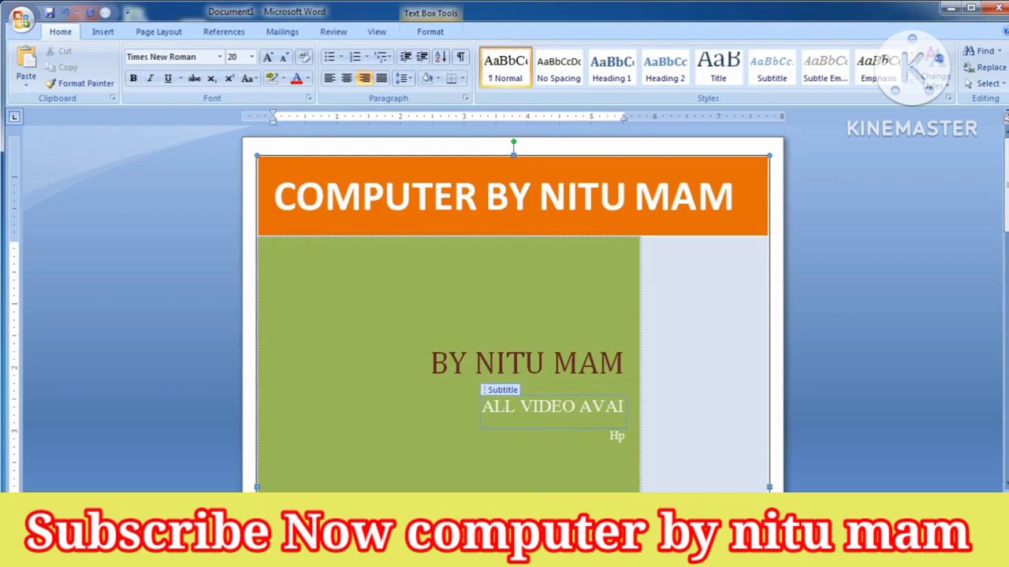
pyautogui.write('LABL')
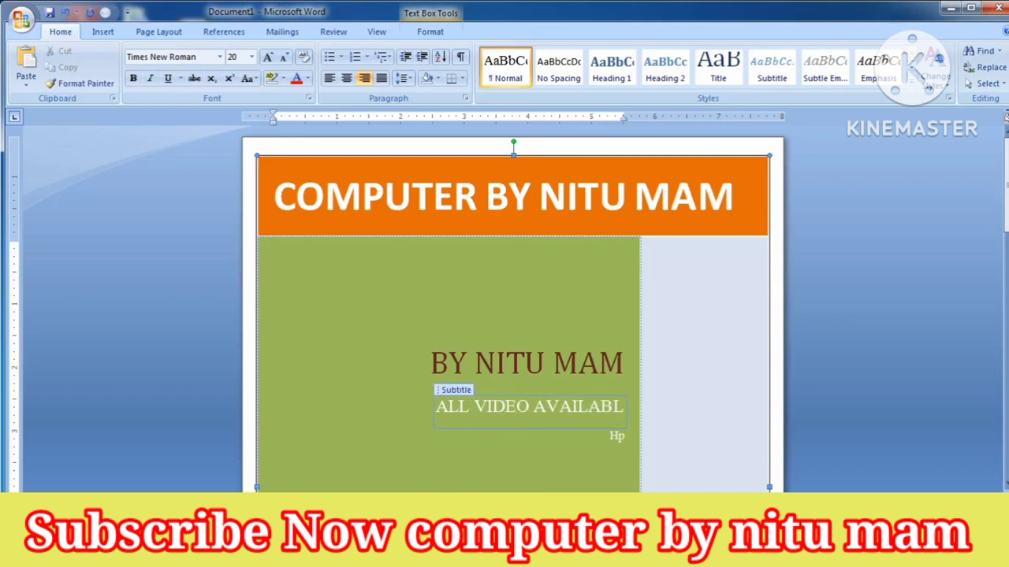
pyautogui.write('E THIS')
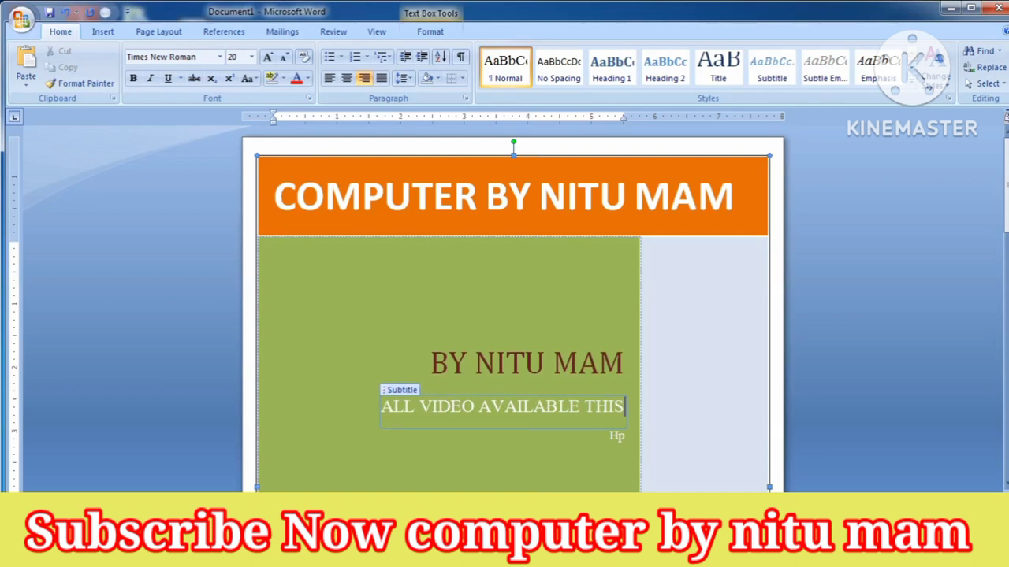
pyautogui.write(' CHANNEL')
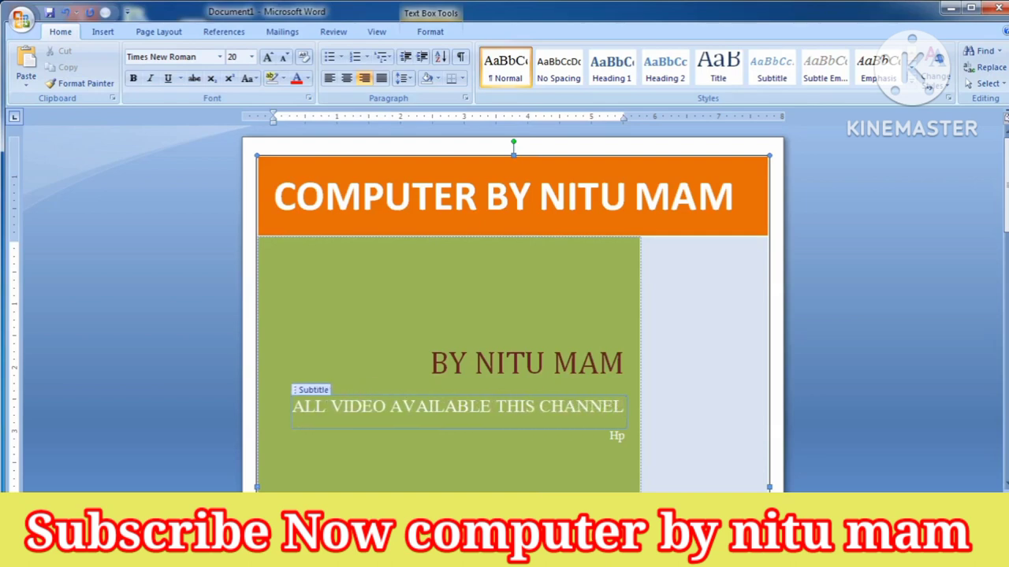
# Step: Format the subtitle line in red bold
pyautogui.scroll(-2, 507, 443)
pyautogui.scroll(-1, 507, 444)
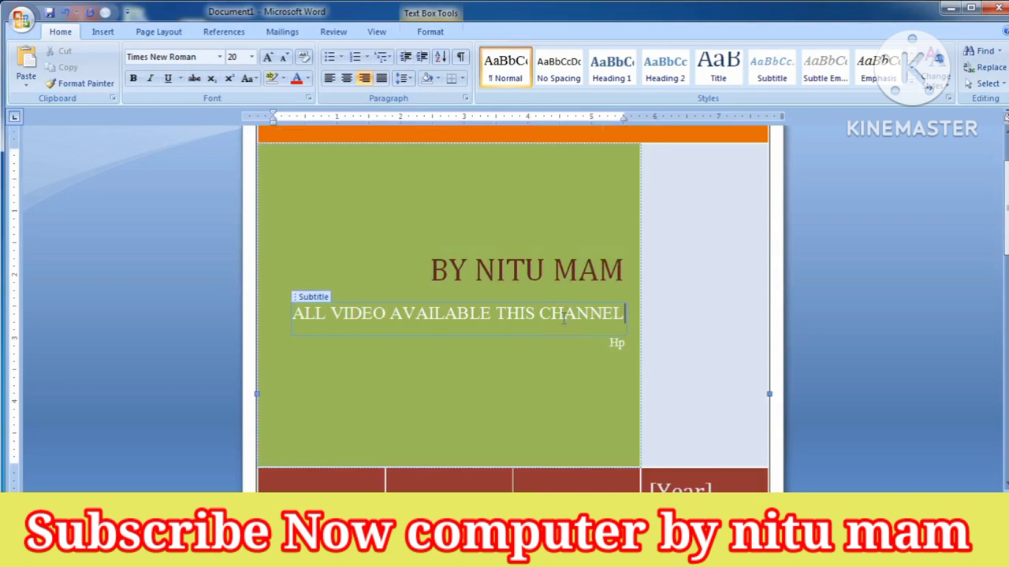
pyautogui.moveTo(627, 316); pyautogui.dragTo(368, 339)
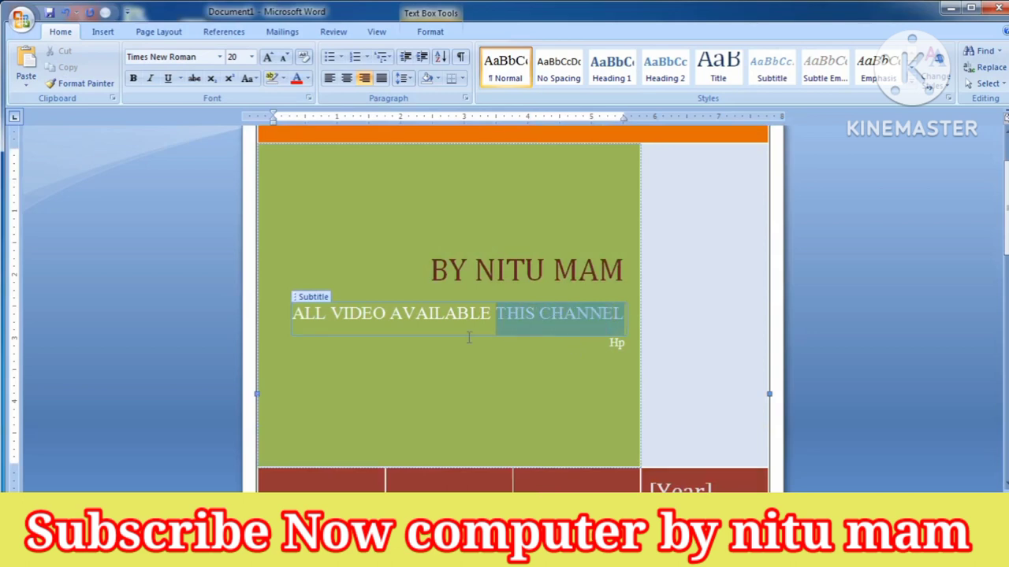
pyautogui.click(308, 78)
pyautogui.click(308, 207)
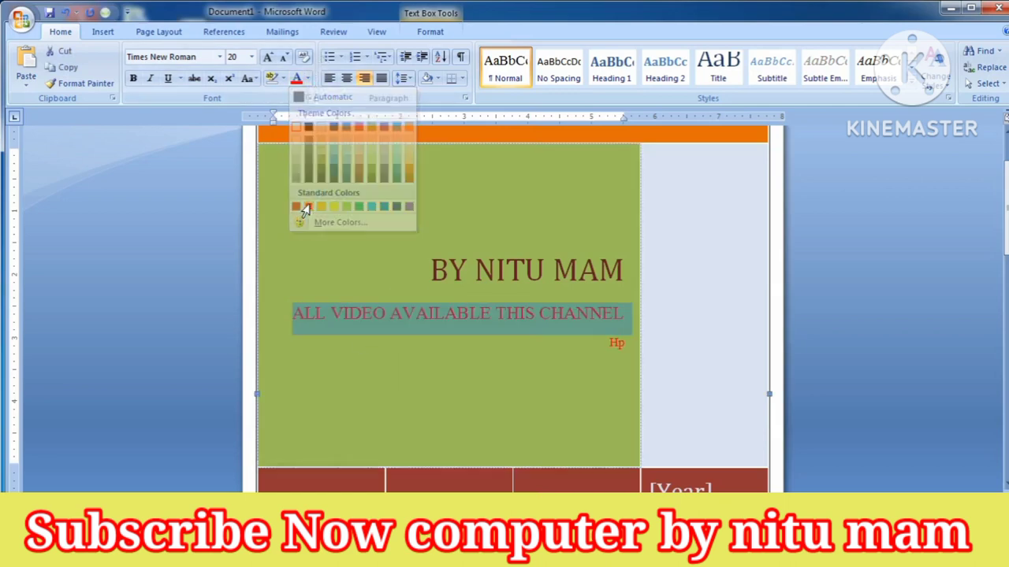
pyautogui.click(133, 78)
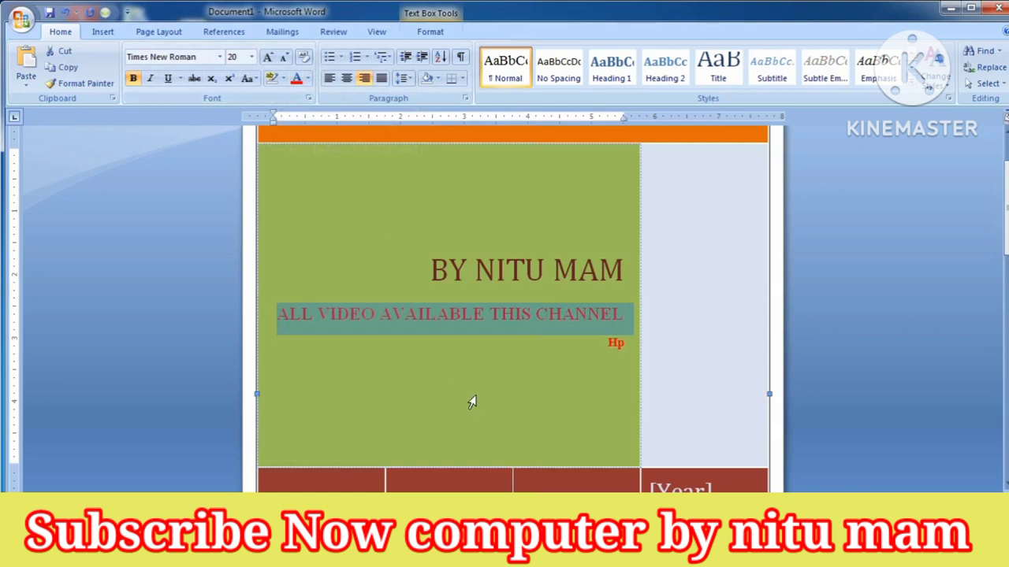
pyautogui.moveTo(470, 403); pyautogui.dragTo(630, 392)
# Step: Set the cover's Year field to 2023 using the date picker
pyautogui.click(617, 363)
pyautogui.scroll(-5, 614, 364)
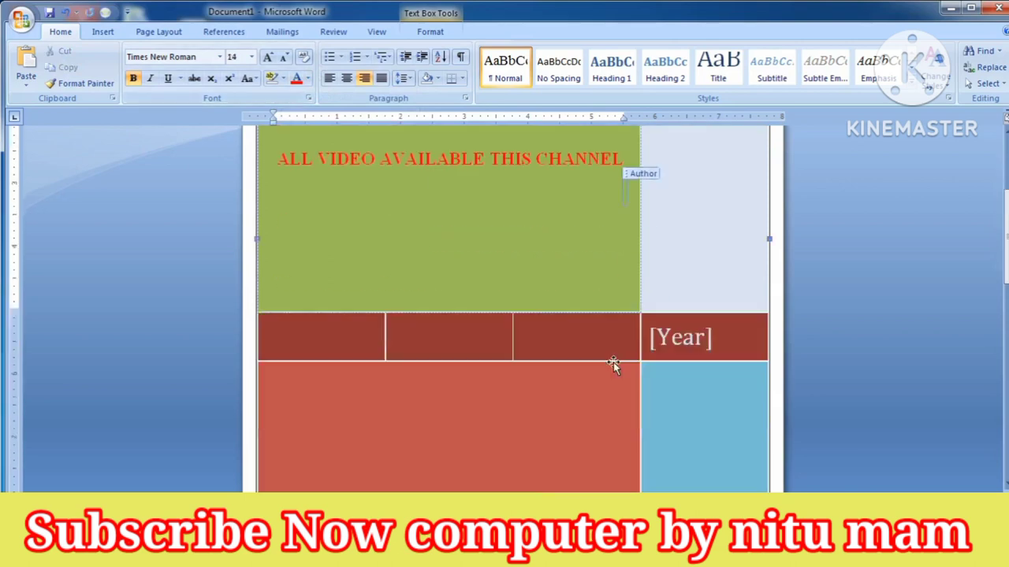
pyautogui.click(686, 288)
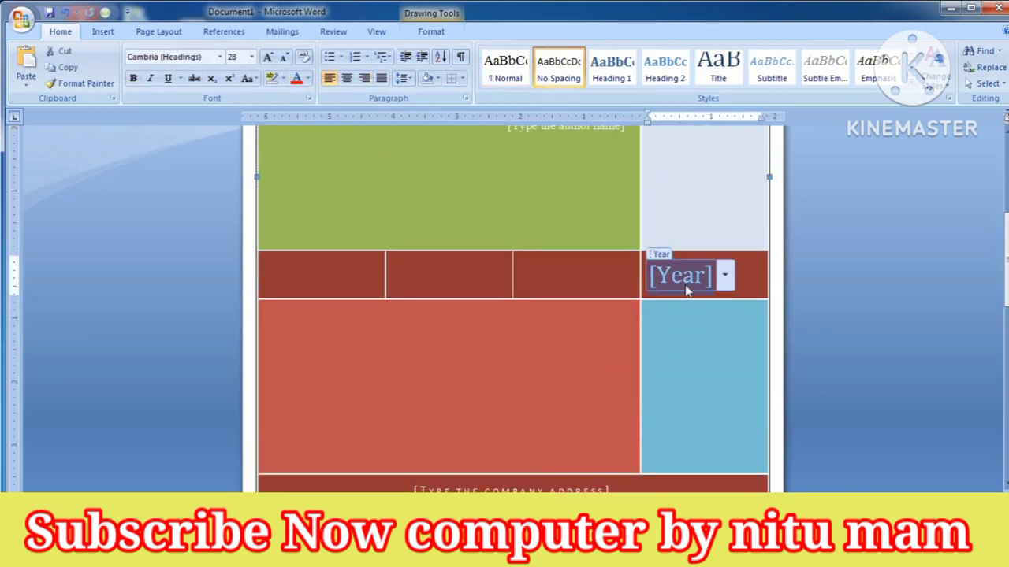
pyautogui.click(725, 280)
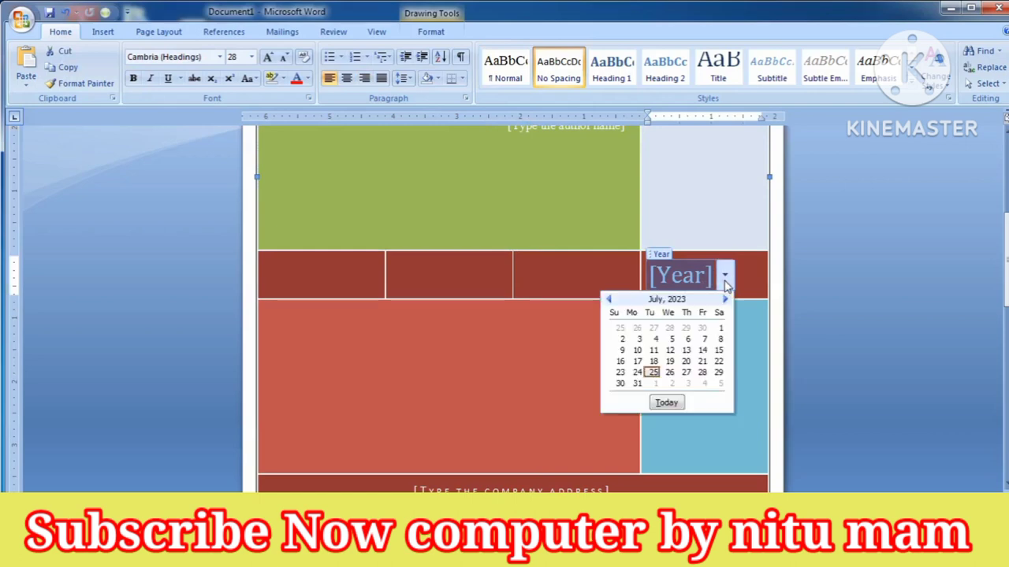
pyautogui.click(656, 380)
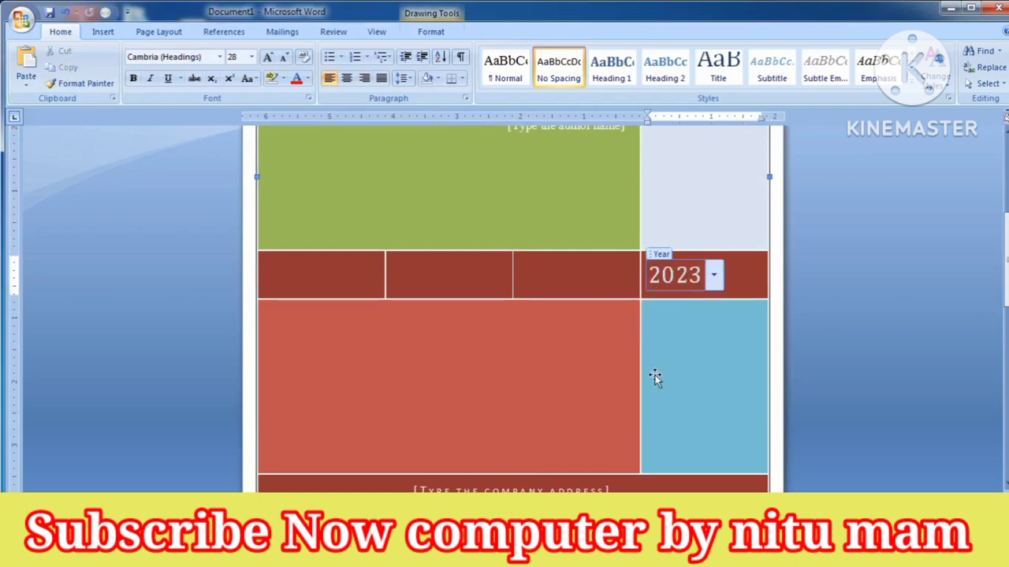
# Step: Fill the company address field with 'ONLINE CLASSSE' and centre it
pyautogui.scroll(-3, 588, 421)
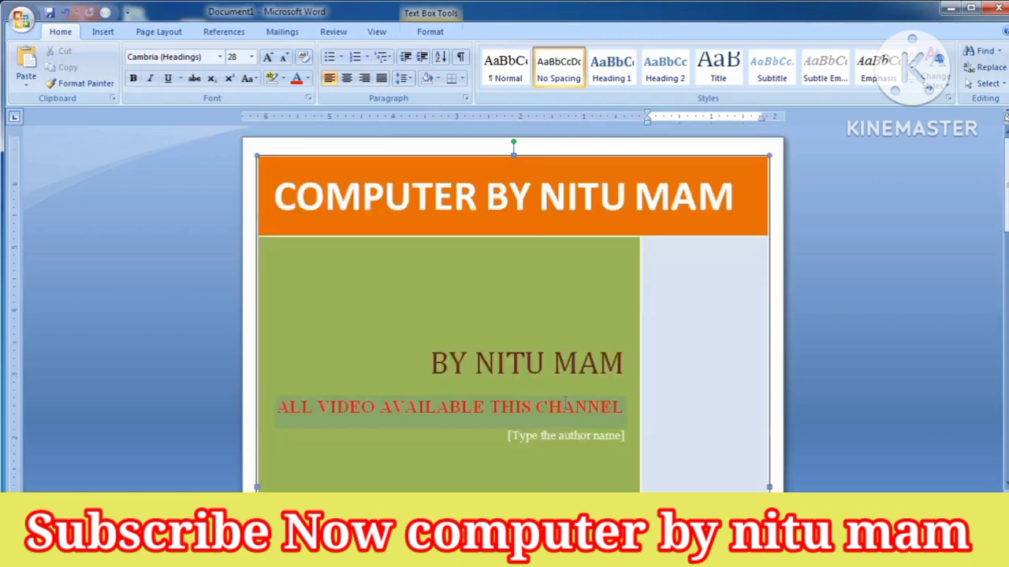
pyautogui.scroll(-5, 565, 401)
pyautogui.scroll(-5, 552, 425)
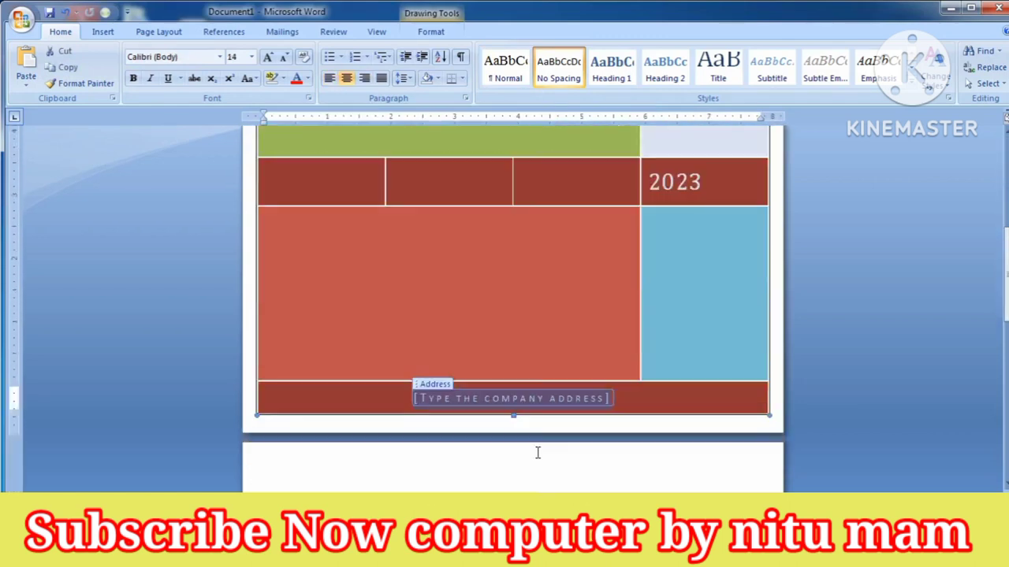
pyautogui.click(501, 416)
pyautogui.write('CO')
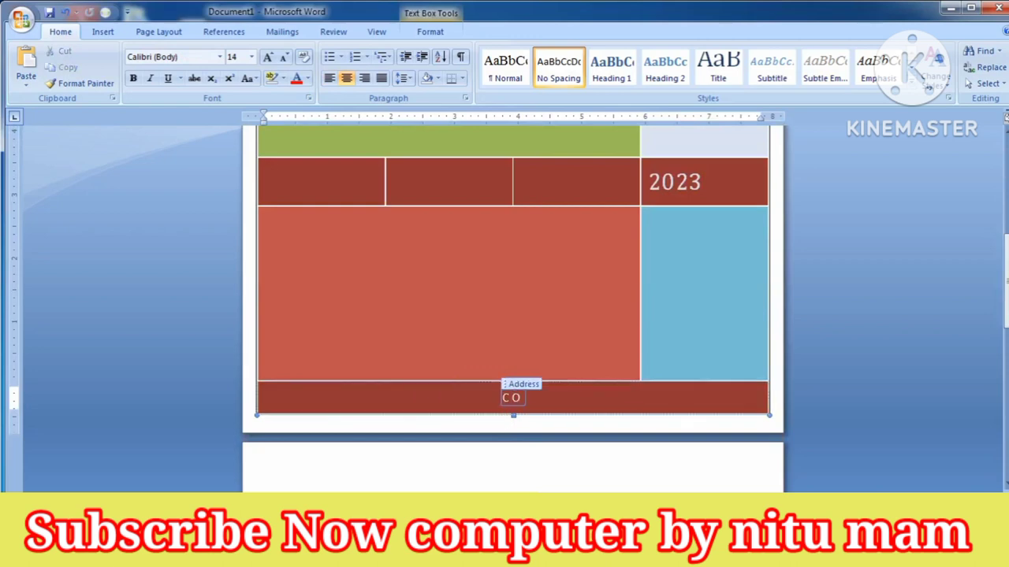
pyautogui.write('MPUTER')
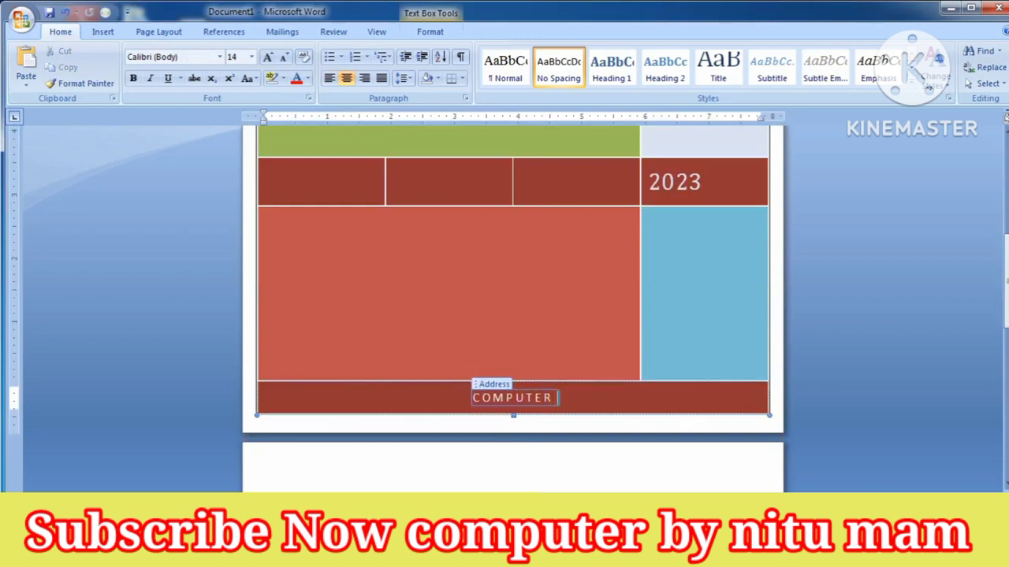
pyautogui.press('BackSpace')
pyautogui.press('BackSpace')
pyautogui.press('BackSpace')
pyautogui.press('BackSpace')
pyautogui.press('BackSpace')
pyautogui.press('BackSpace')
pyautogui.hotkey('ctrl', 'l')
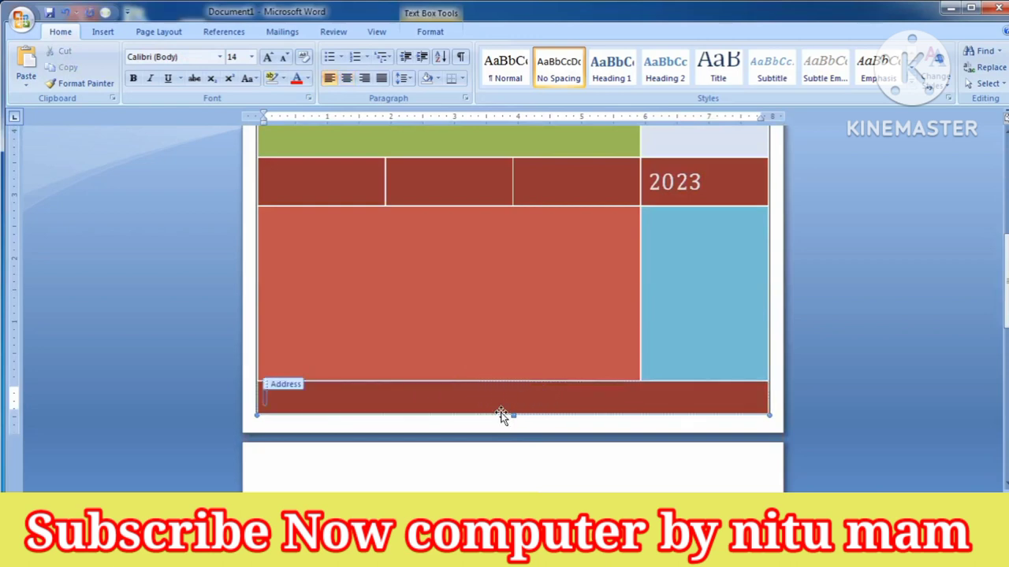
pyautogui.write('ONLINE CL')
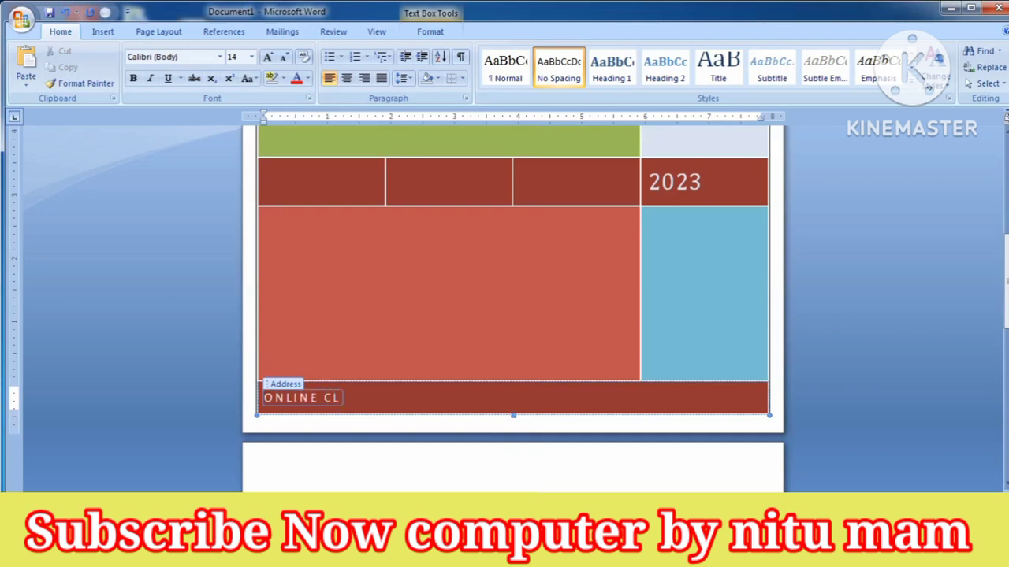
pyautogui.write('ASSSE')
pyautogui.click(346, 78)
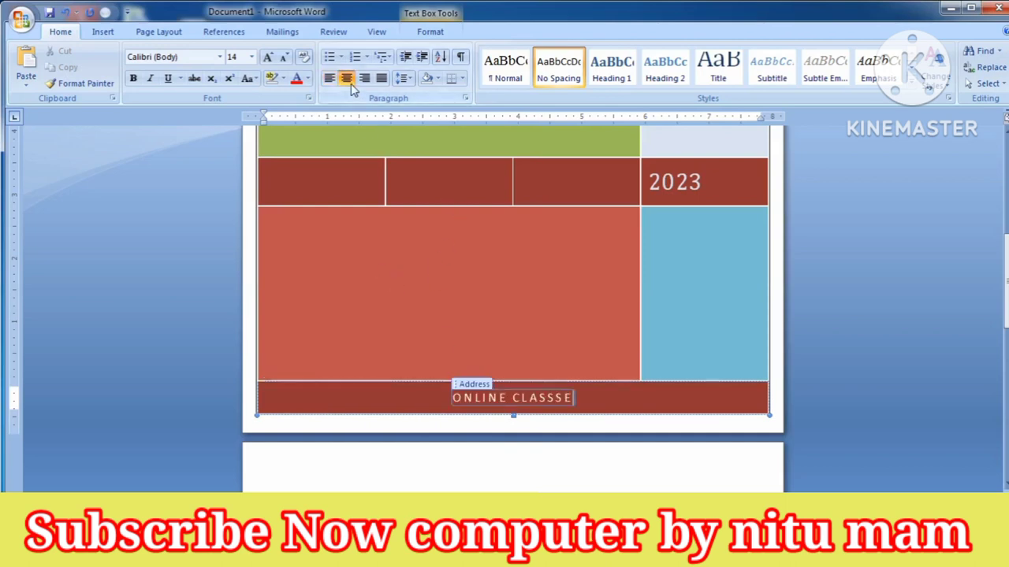
pyautogui.scroll(10, 541, 338)
pyautogui.scroll(2, 543, 337)
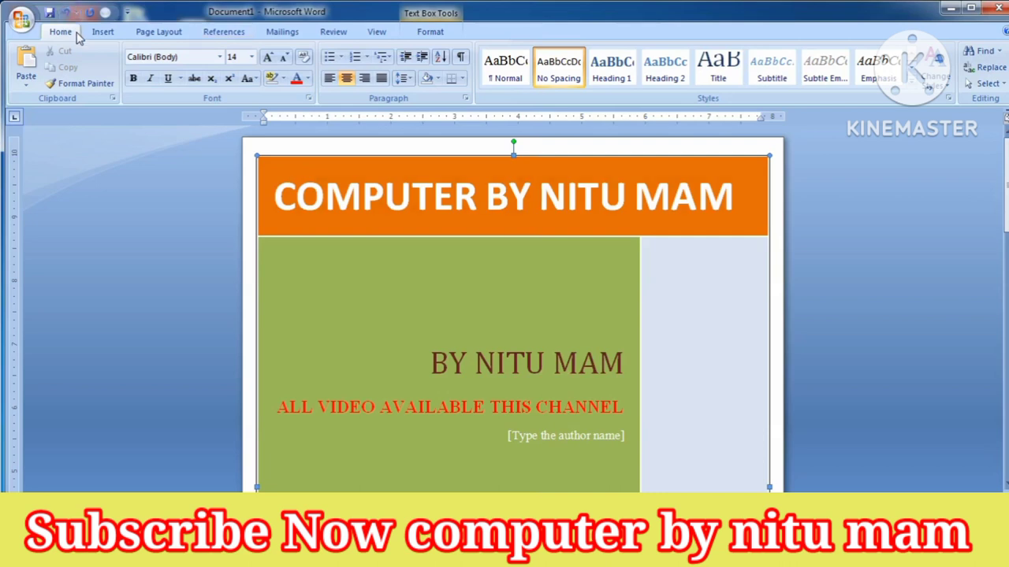
# Step: Place the cursor after the cover page and insert a Blank Page
pyautogui.click(100, 33)
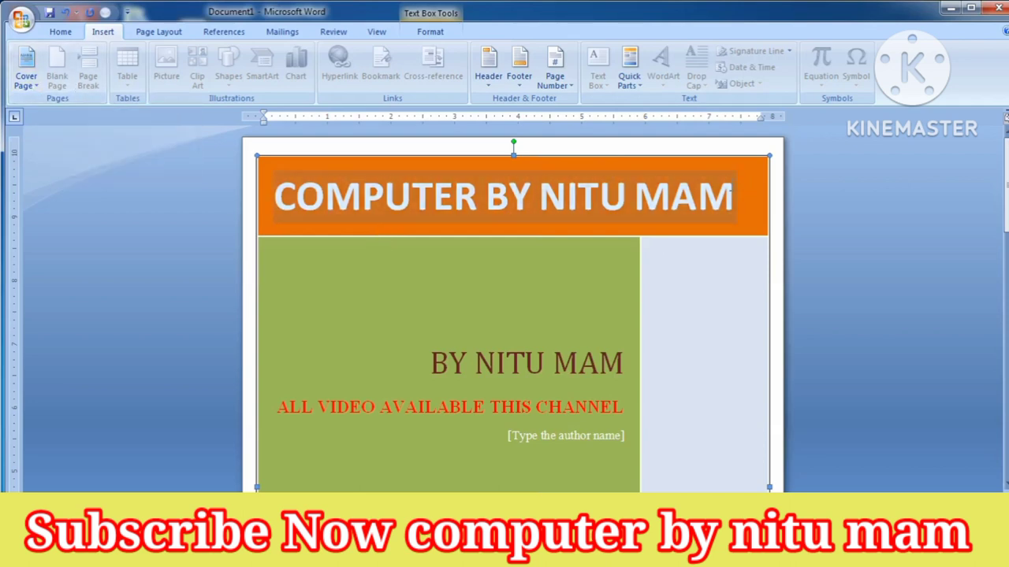
pyautogui.scroll(-5, 657, 255)
pyautogui.scroll(-3, 654, 259)
pyautogui.scroll(-3, 654, 260)
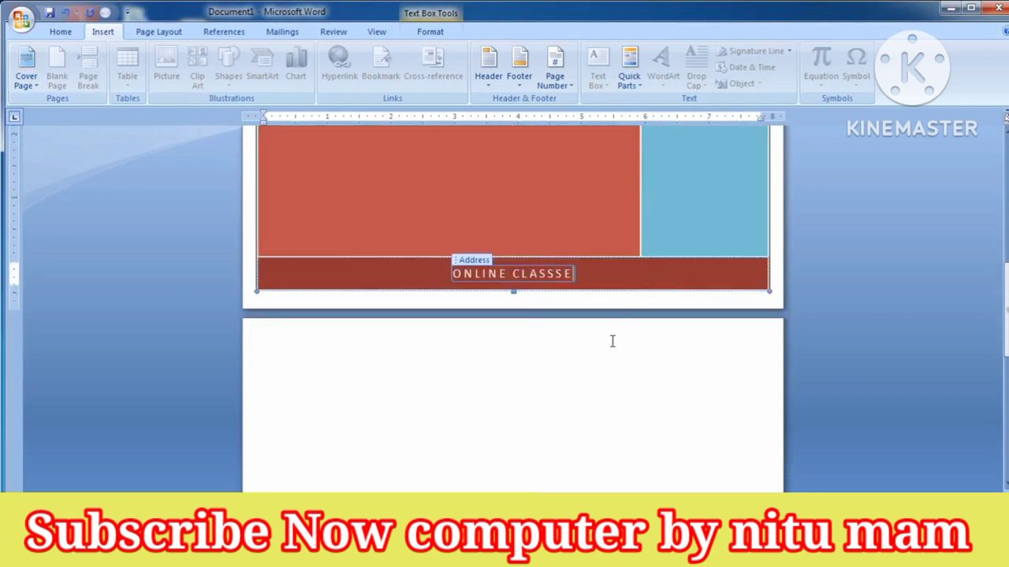
pyautogui.click(487, 362)
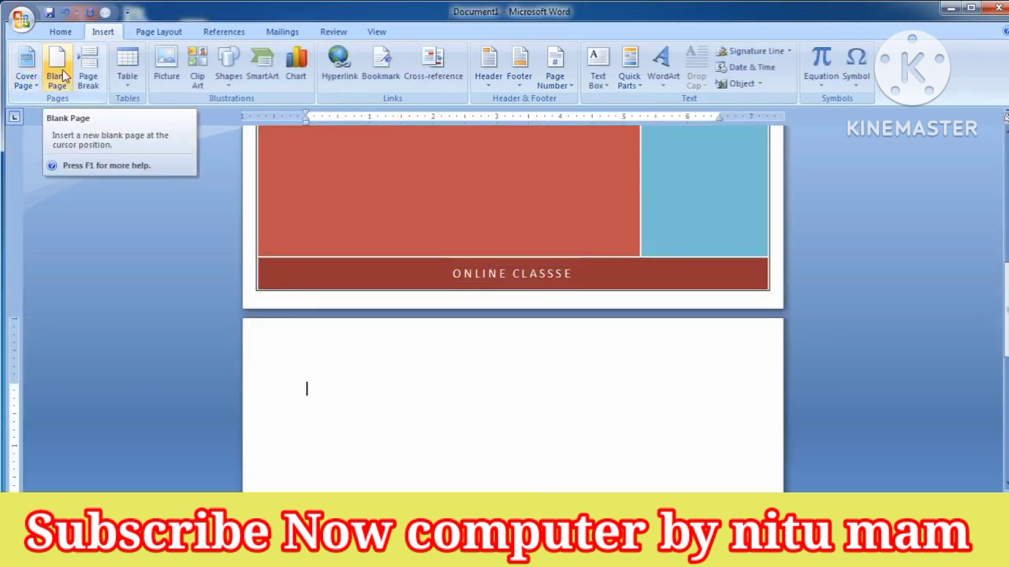
pyautogui.click(63, 75)
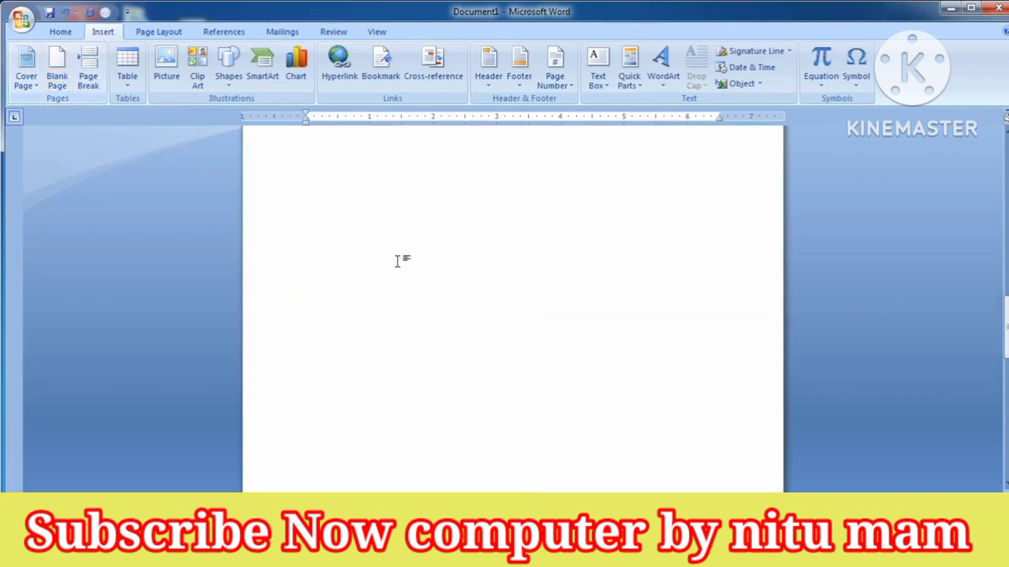
pyautogui.scroll(3, 398, 261)
pyautogui.scroll(1, 399, 262)
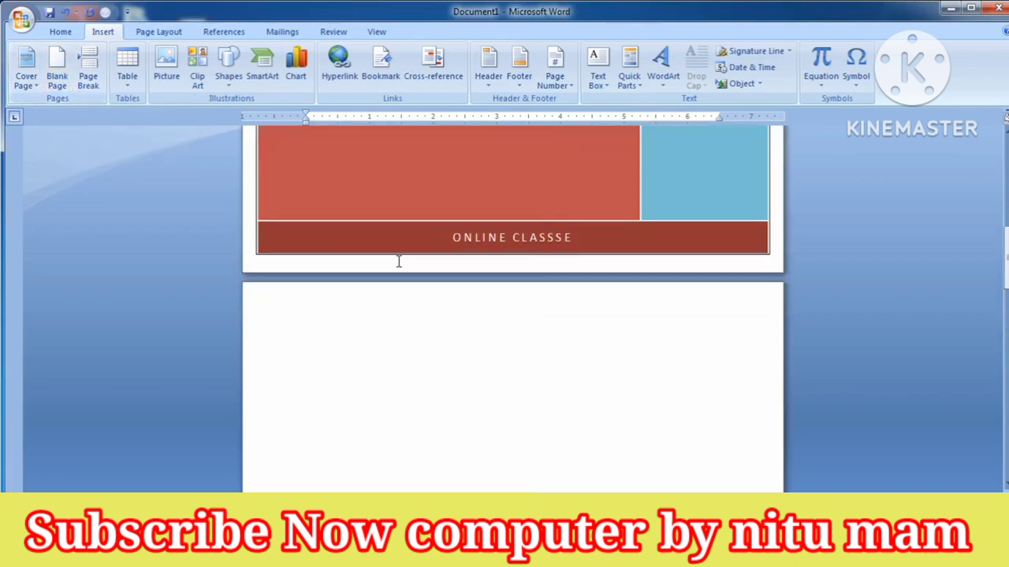
pyautogui.scroll(-4, 398, 261)
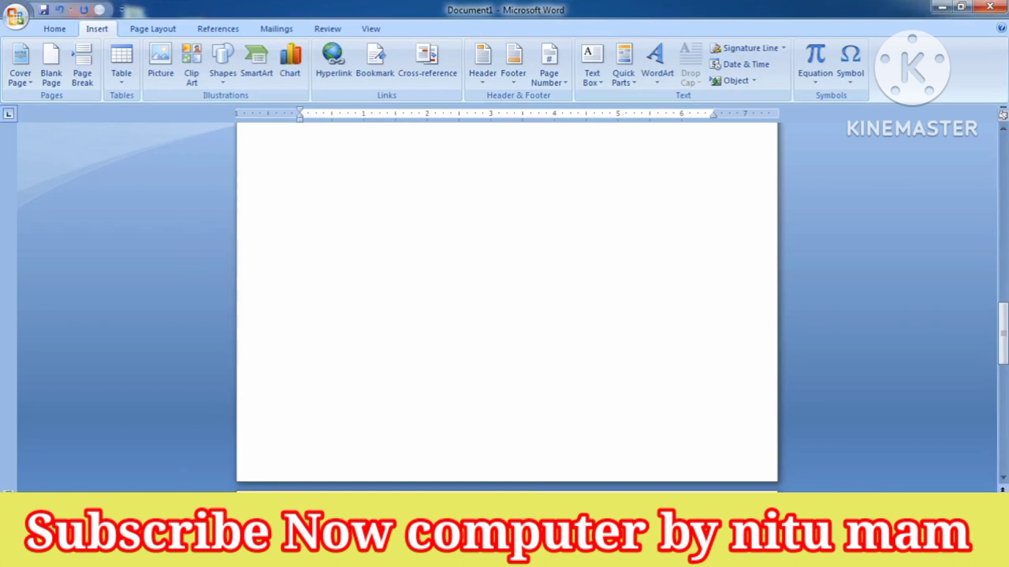
pyautogui.scroll(-5, 434, 383)
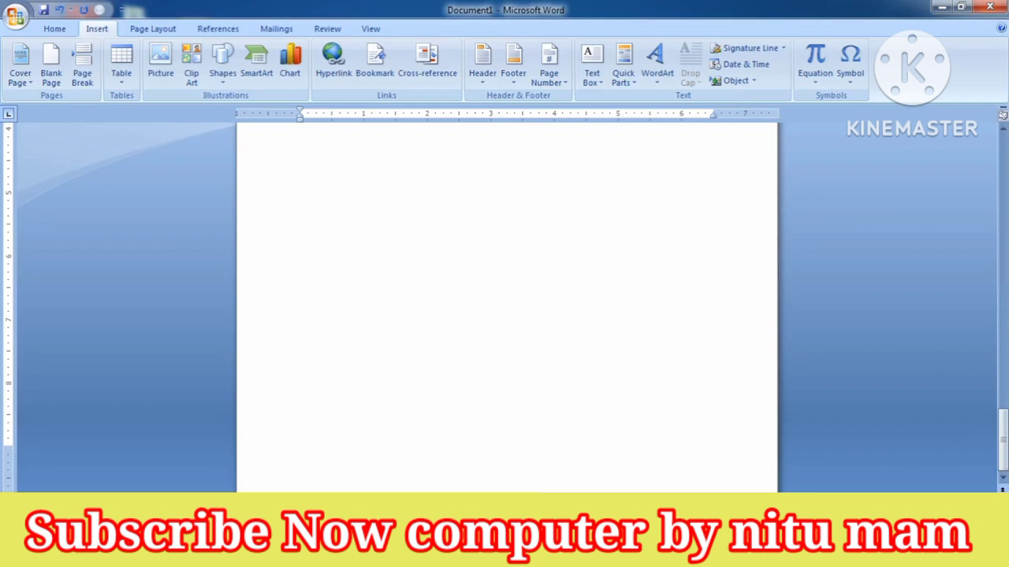
pyautogui.scroll(1, 316, 383)
pyautogui.scroll(4, 318, 386)
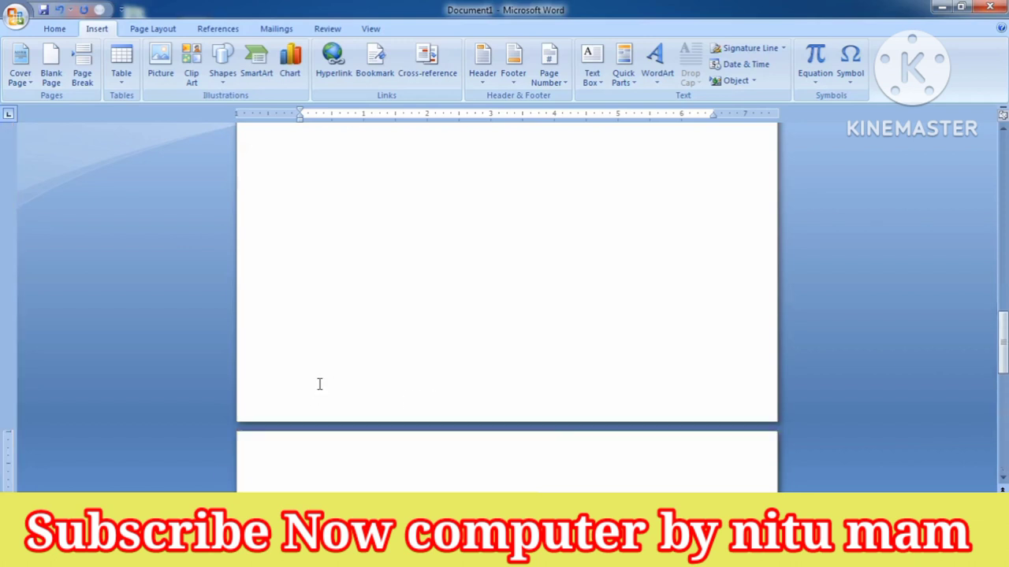
pyautogui.scroll(1, 317, 386)
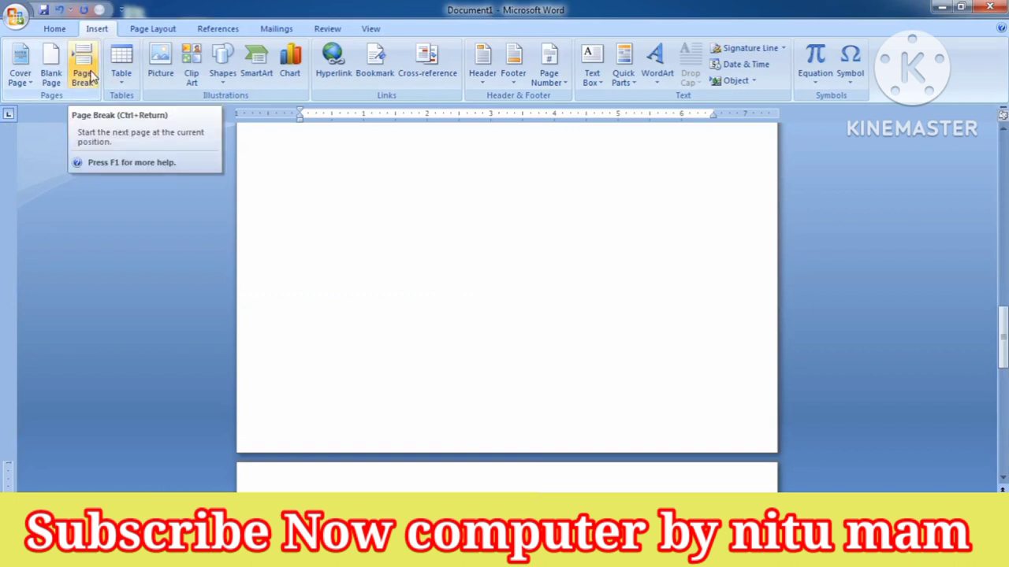
# Step: Add a page break, delete the extra break, and insert a blank page after the cover
pyautogui.click(93, 77)
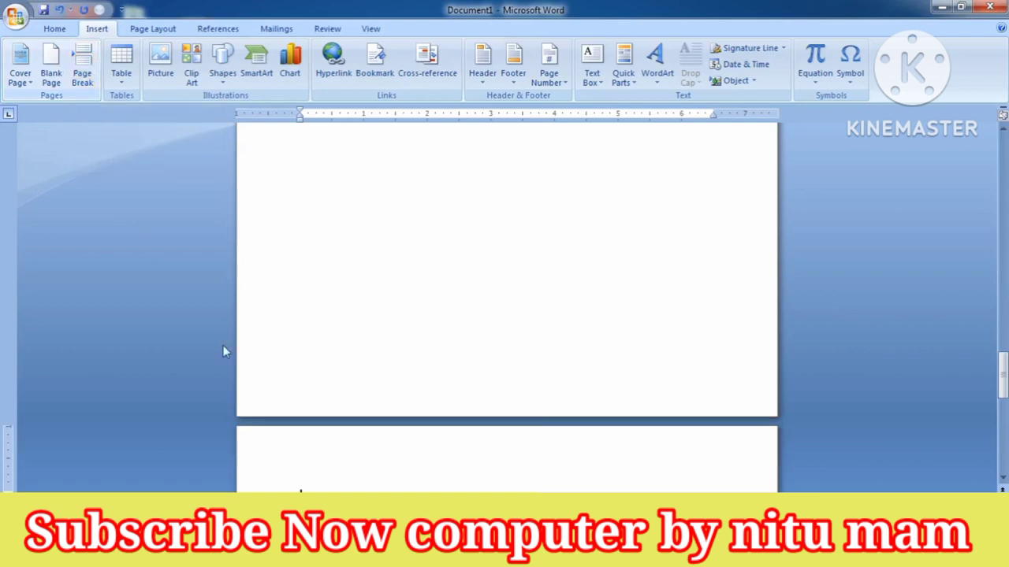
pyautogui.scroll(-5, 398, 406)
pyautogui.scroll(-3, 398, 406)
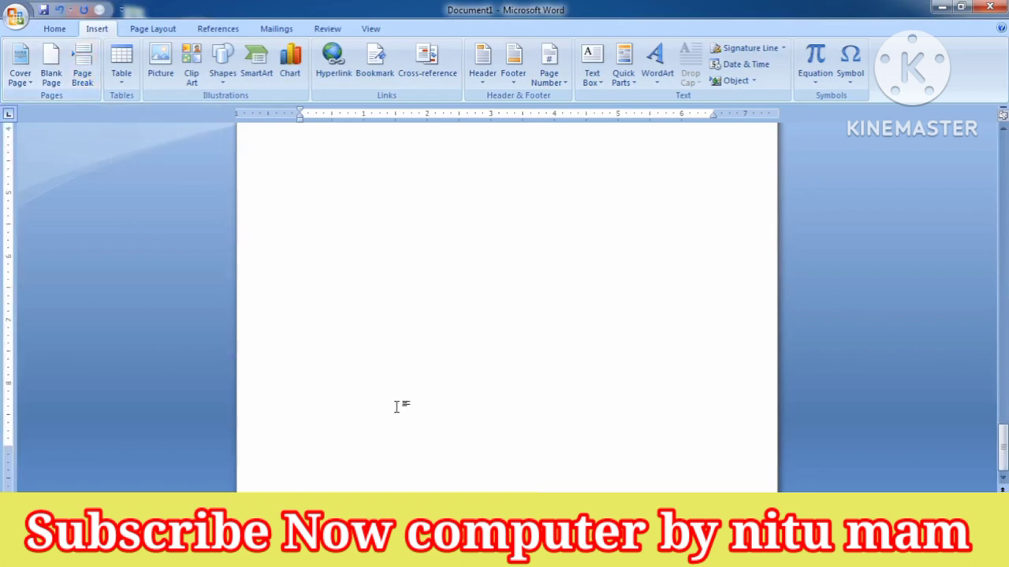
pyautogui.scroll(3, 398, 399)
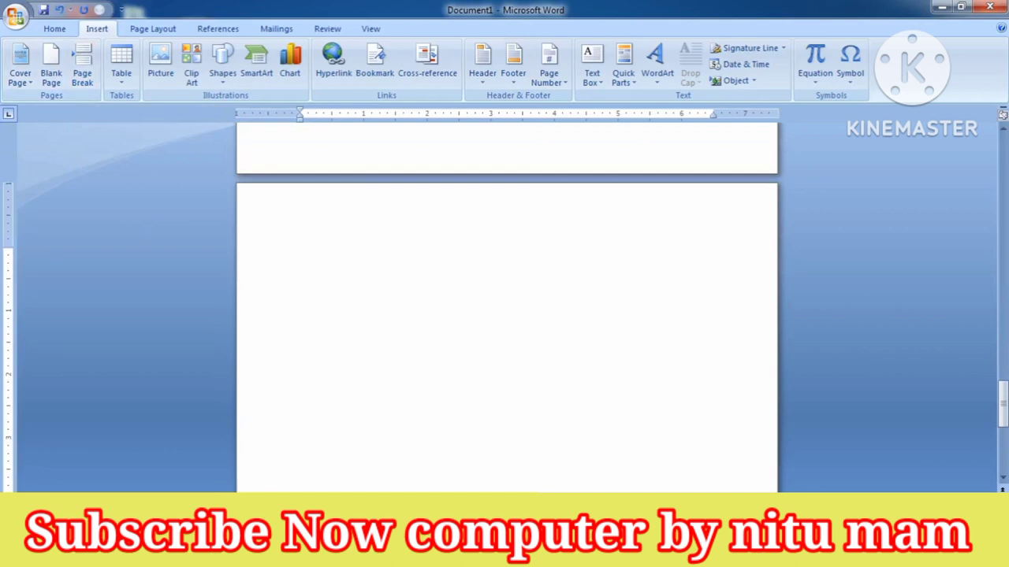
pyautogui.press('BackSpace')
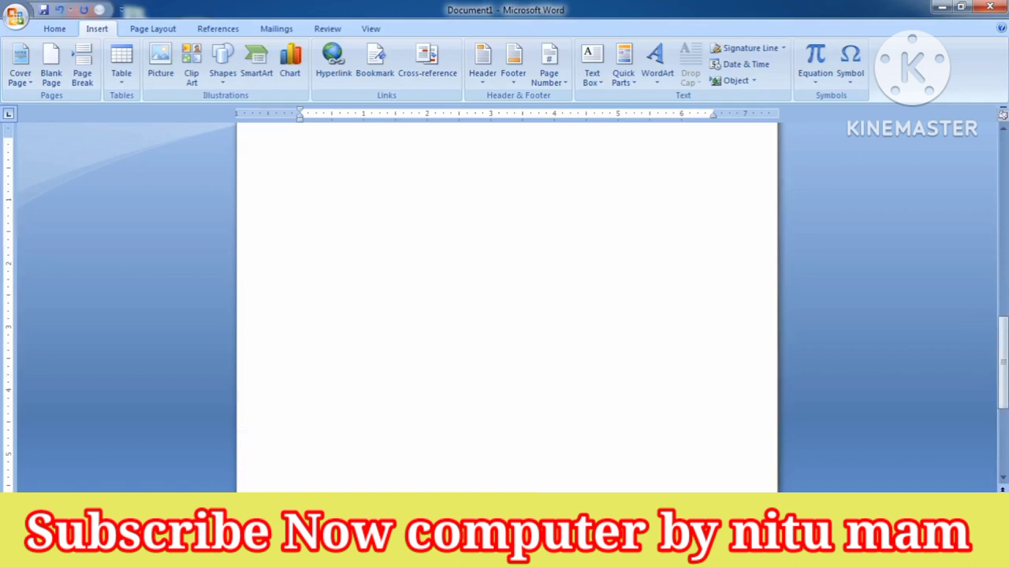
pyautogui.press('BackSpace')
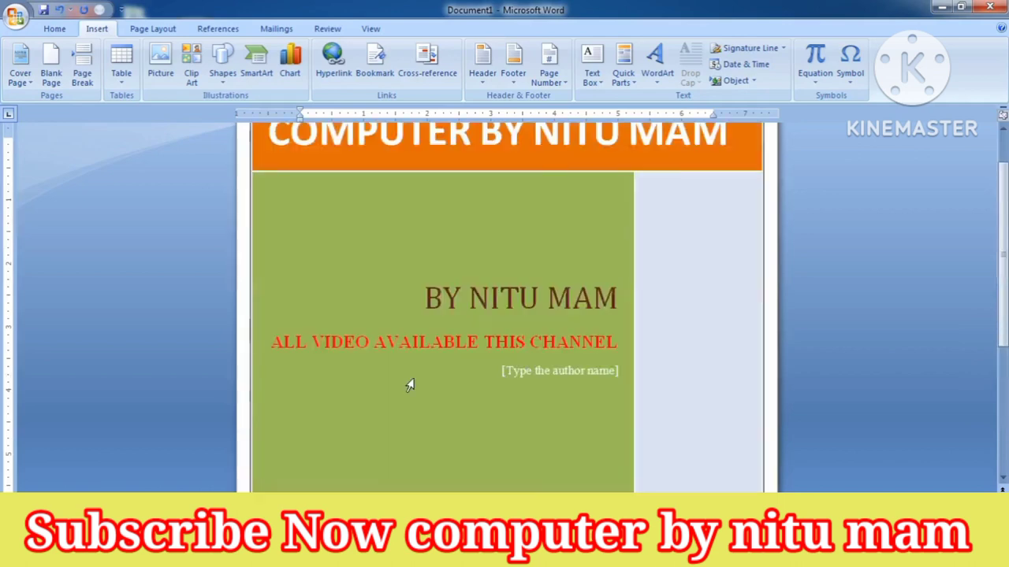
pyautogui.scroll(-5, 468, 378)
pyautogui.scroll(-1, 468, 369)
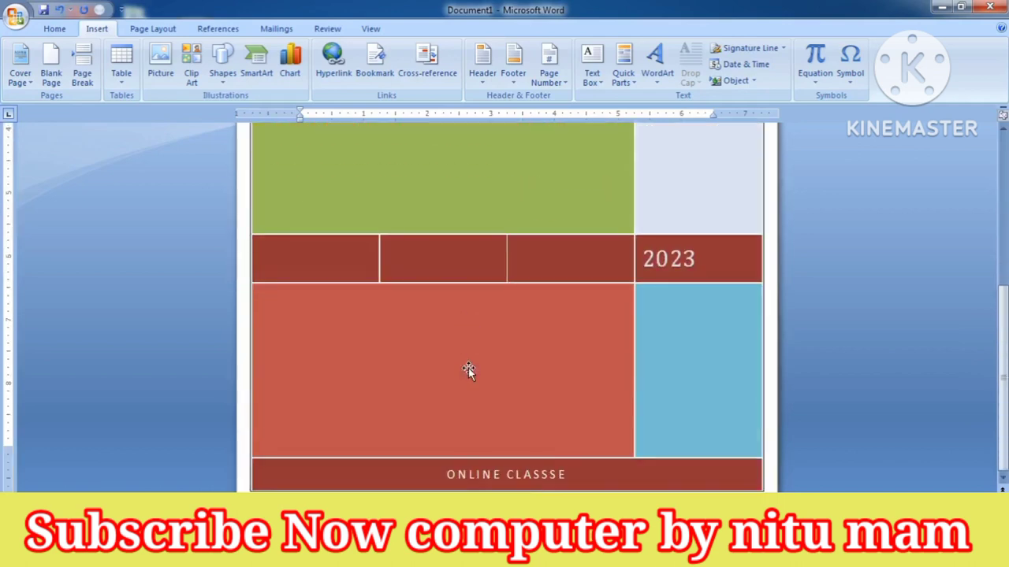
pyautogui.scroll(4, 468, 368)
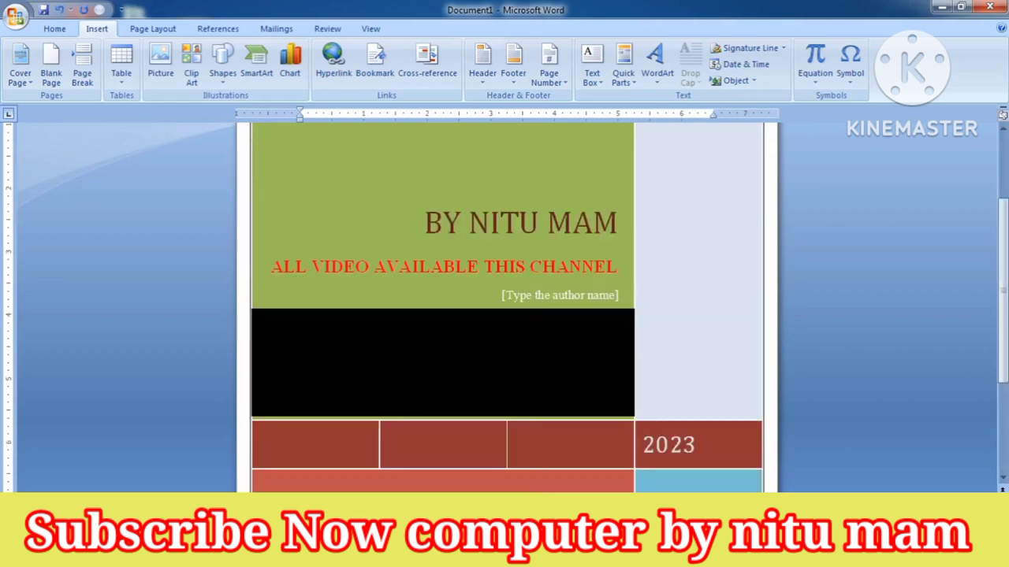
pyautogui.click(52, 73)
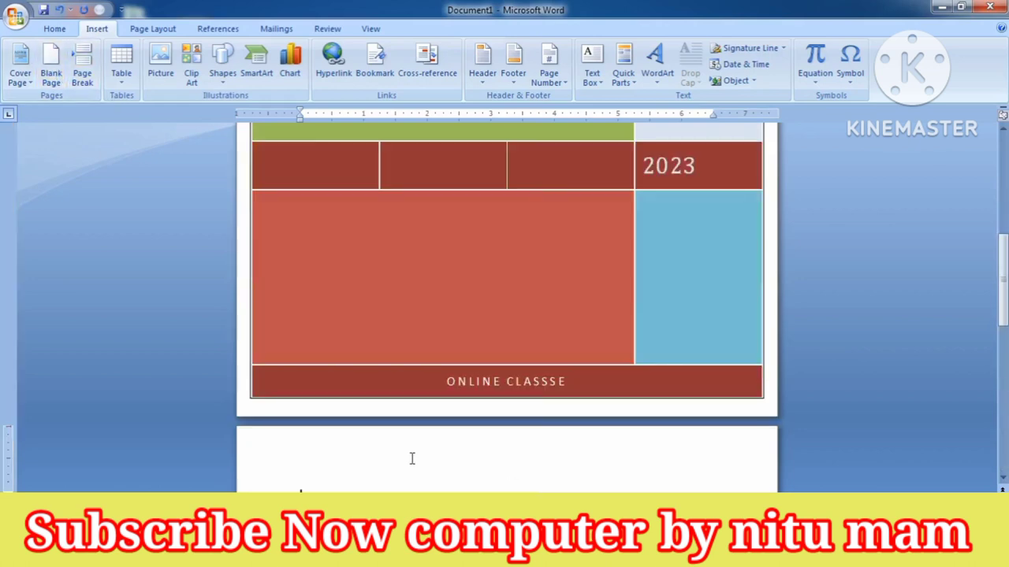
pyautogui.scroll(-1, 412, 459)
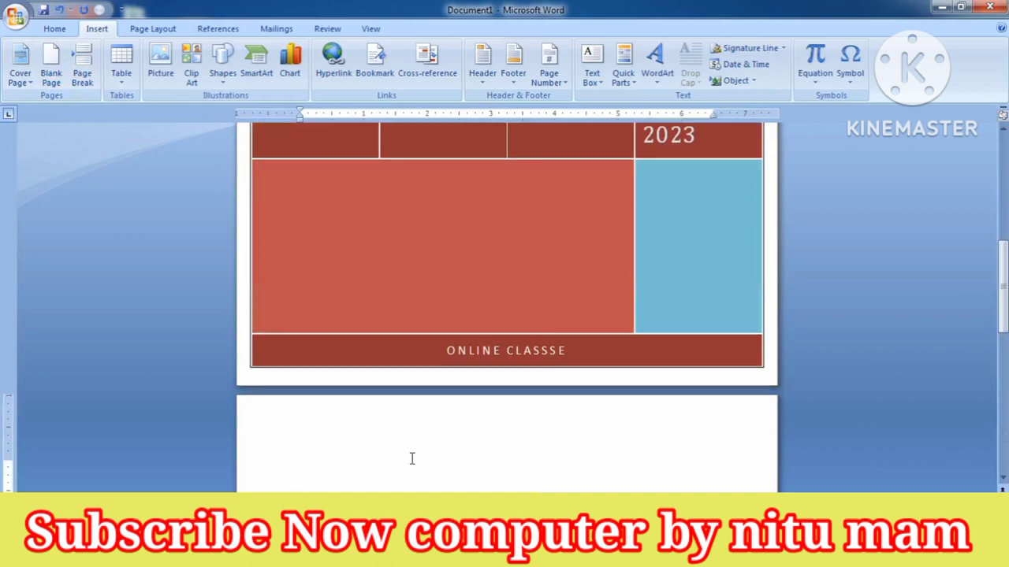
# Step: Insert a 12-column by 10-row table on page 2 using the Insert Table dialog
pyautogui.click(122, 79)
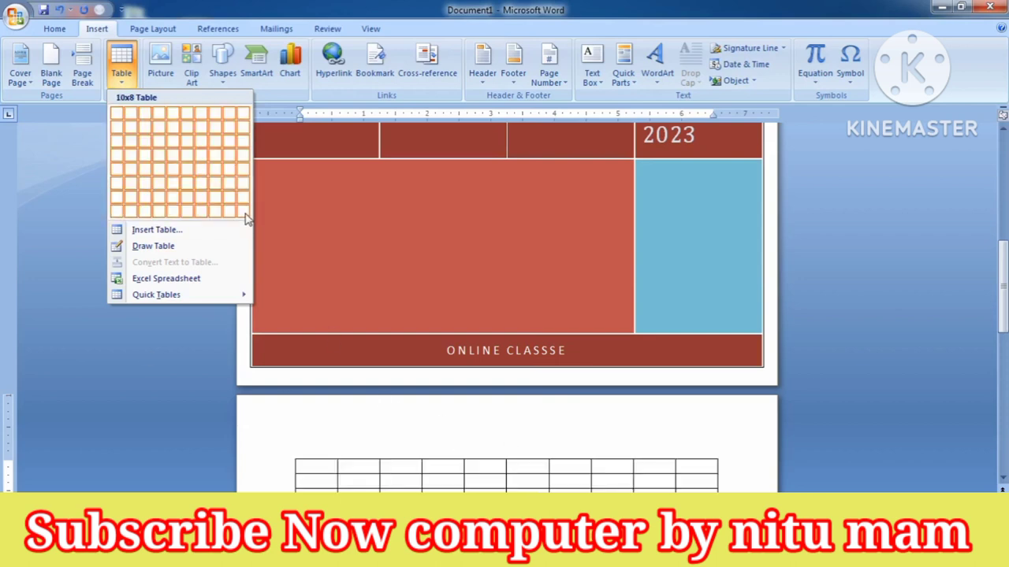
pyautogui.click(211, 233)
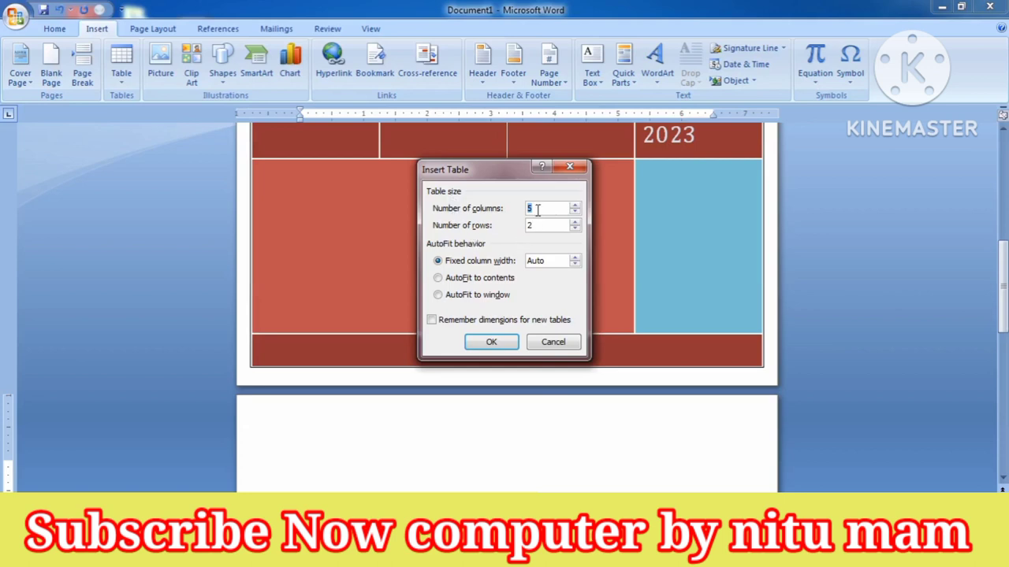
pyautogui.write('12')
pyautogui.press('Tab')
pyautogui.write('1')
pyautogui.press('Return')
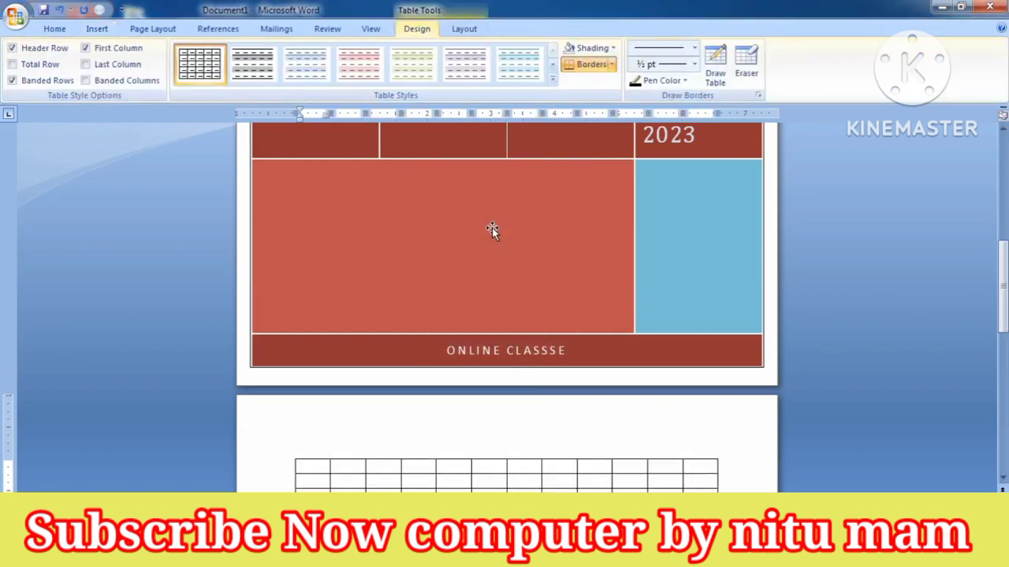
pyautogui.scroll(-3, 485, 405)
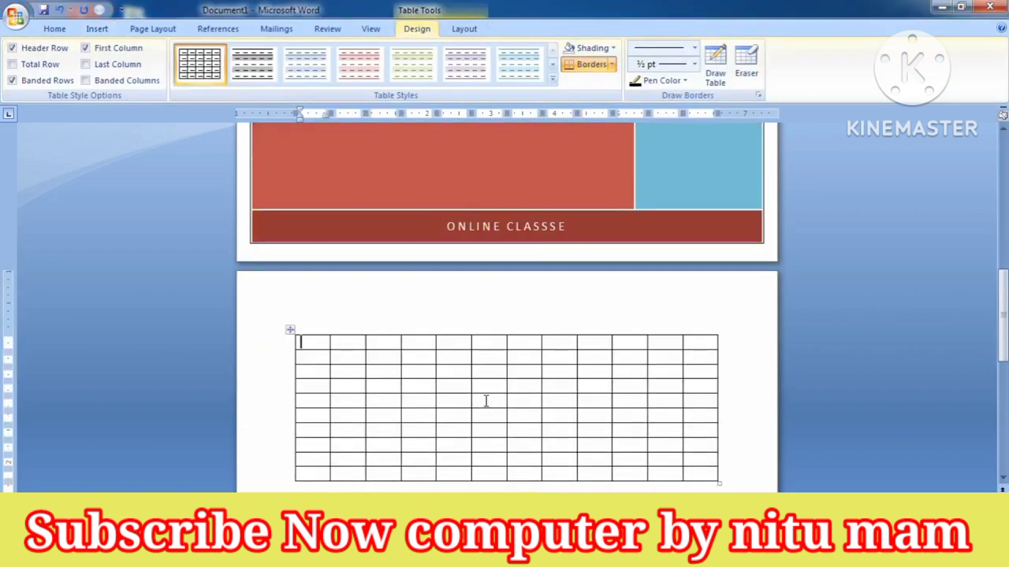
# Step: Undo the 12×10 table and insert a 1×1 table containing the author's first name
pyautogui.hotkey('ctrl', 'z')
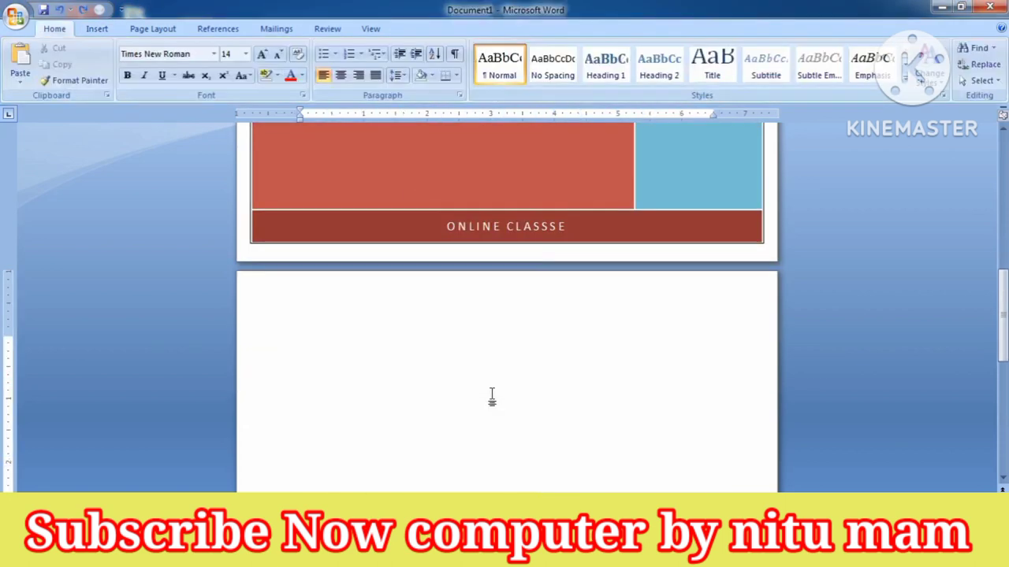
pyautogui.click(98, 29)
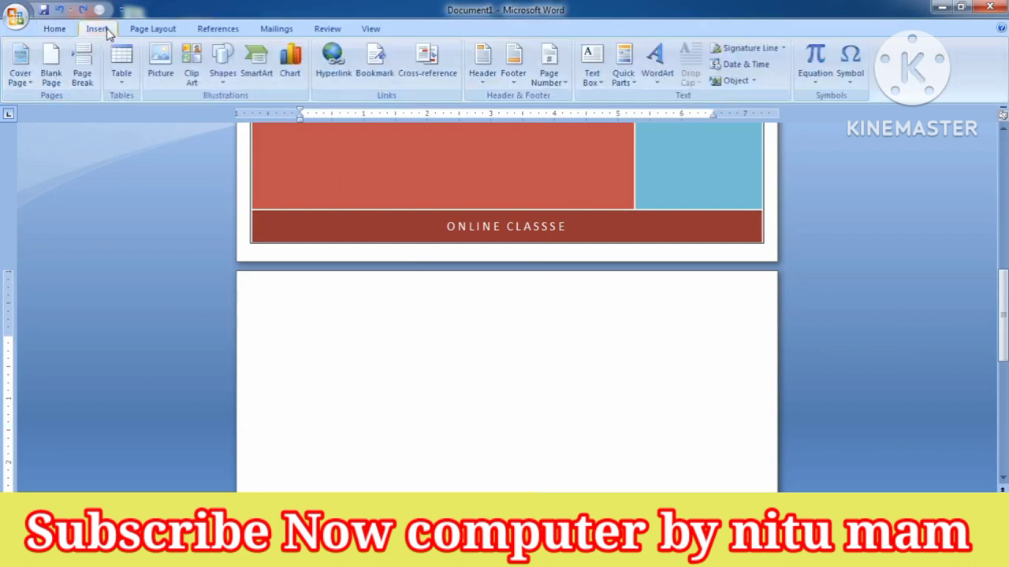
pyautogui.click(123, 75)
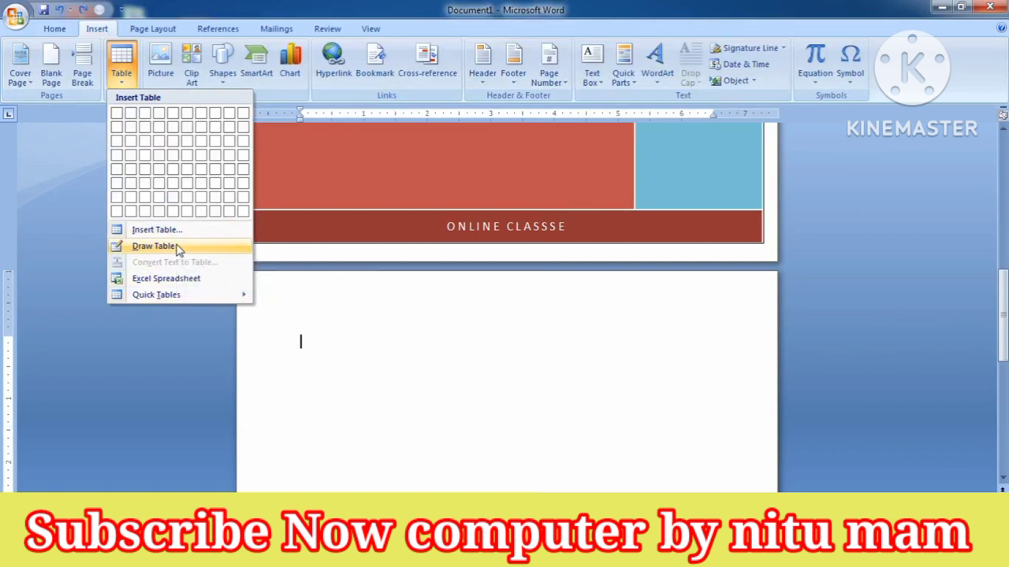
pyautogui.click(116, 115)
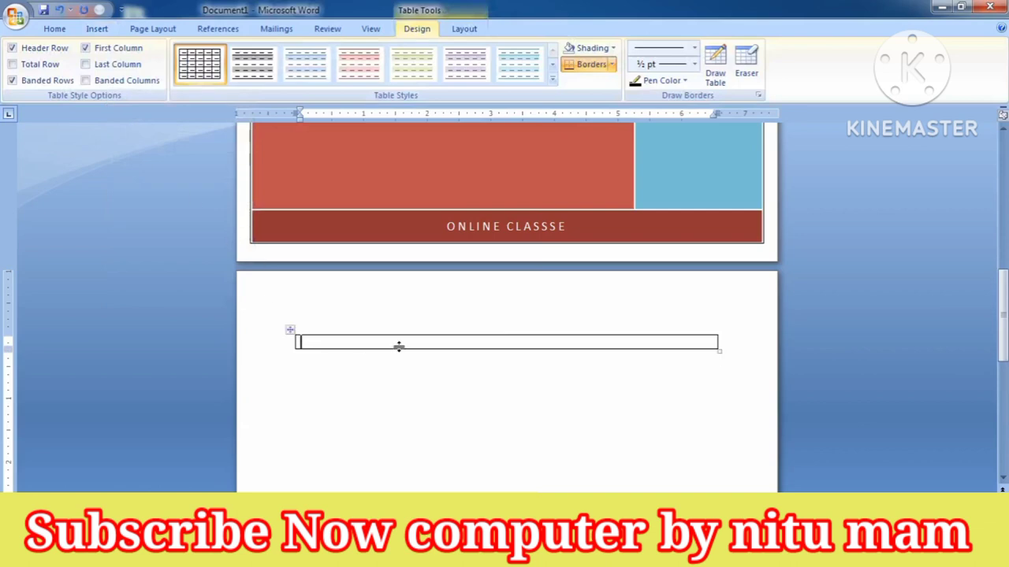
pyautogui.write('NITU')
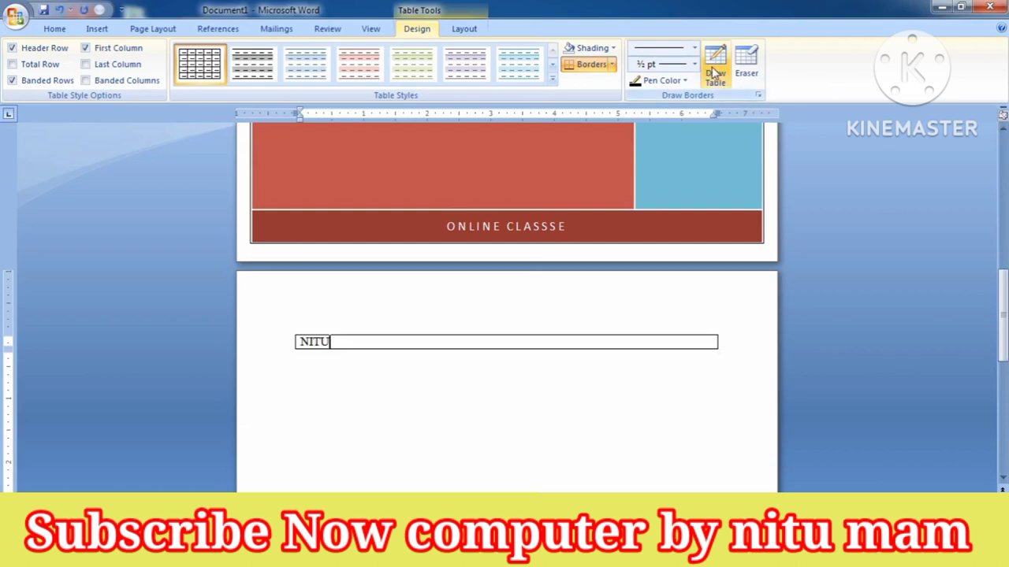
pyautogui.click(86, 31)
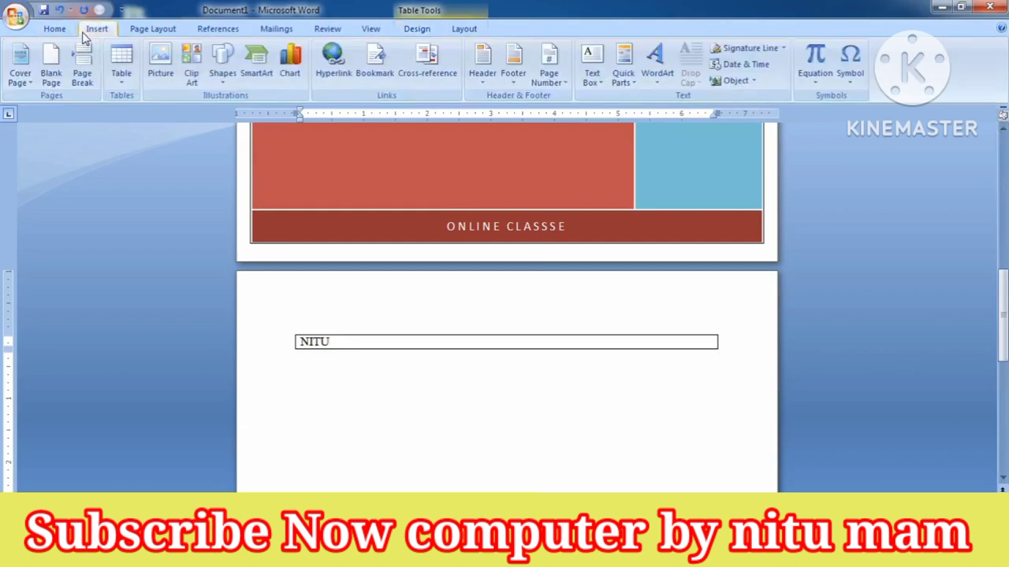
# Step: Draw a vertical border to split the cell and type the author's surname in the new cell
pyautogui.click(123, 83)
pyautogui.click(153, 246)
pyautogui.moveTo(506, 331); pyautogui.dragTo(506, 345)
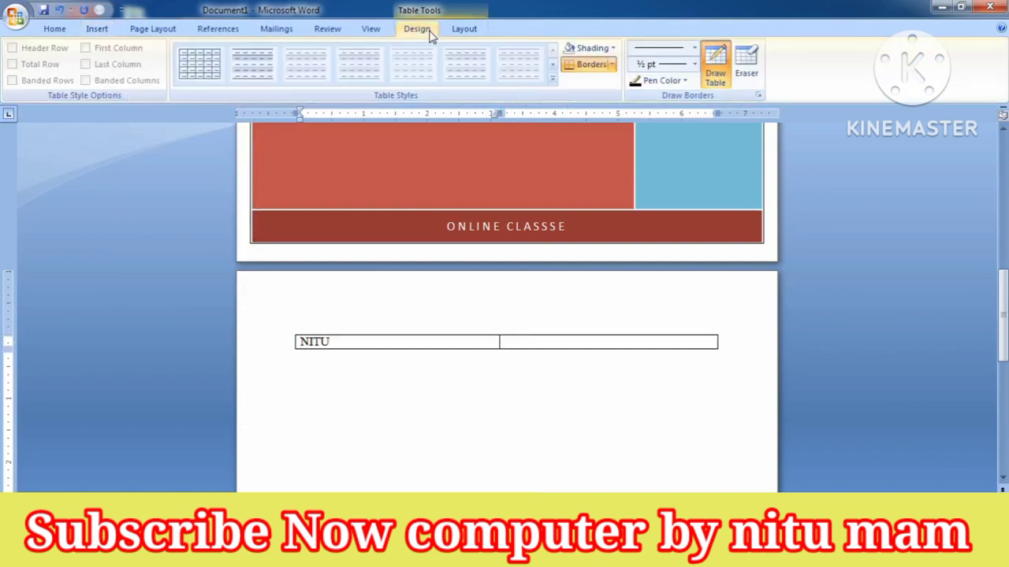
pyautogui.click(715, 67)
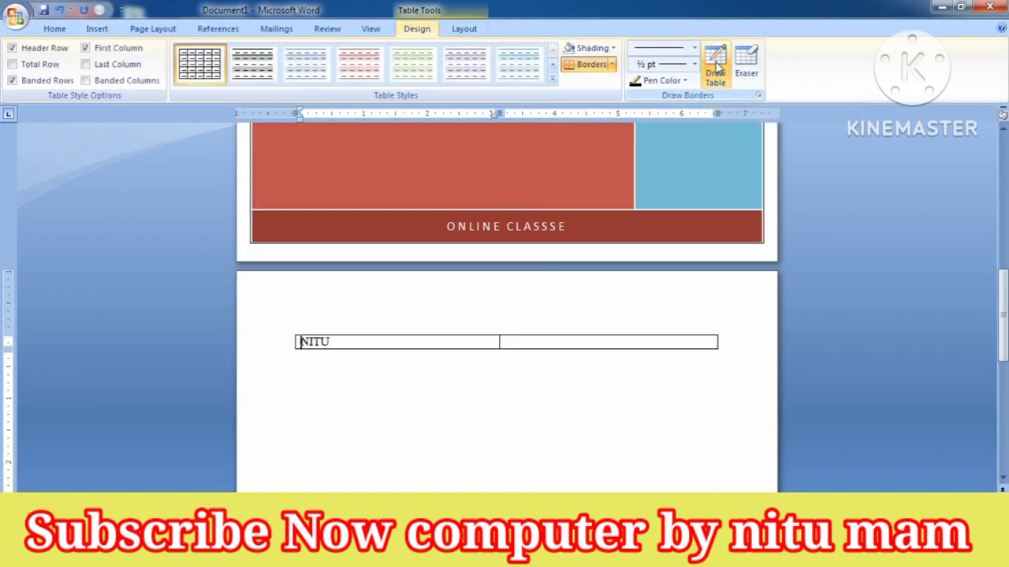
pyautogui.click(536, 341)
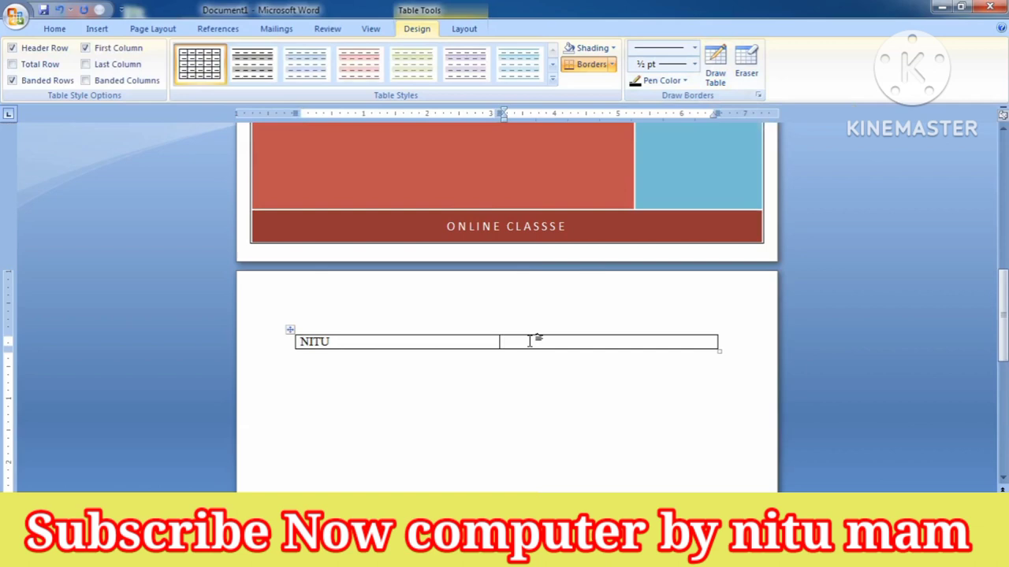
pyautogui.write('KUMARI')
pyautogui.press('Return')
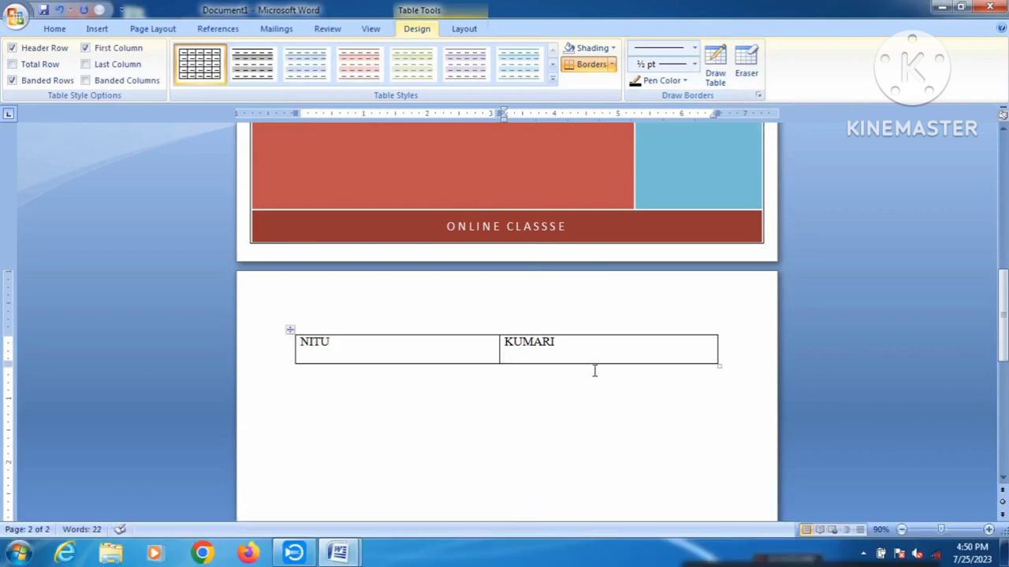
# Step: Draw a horizontal border for a second row and a vertical one for a narrow third column
pyautogui.click(719, 64)
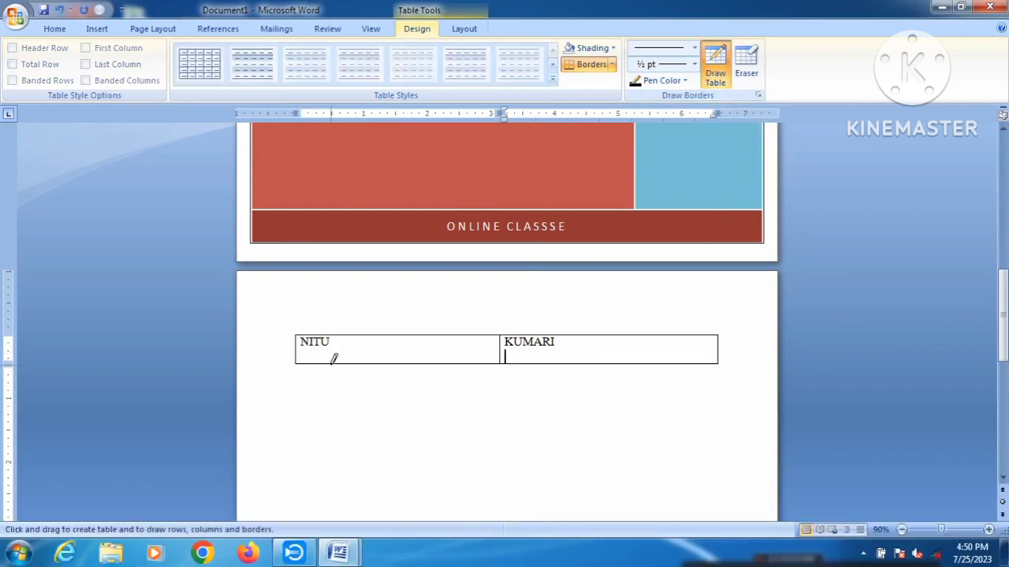
pyautogui.moveTo(298, 348); pyautogui.dragTo(634, 350)
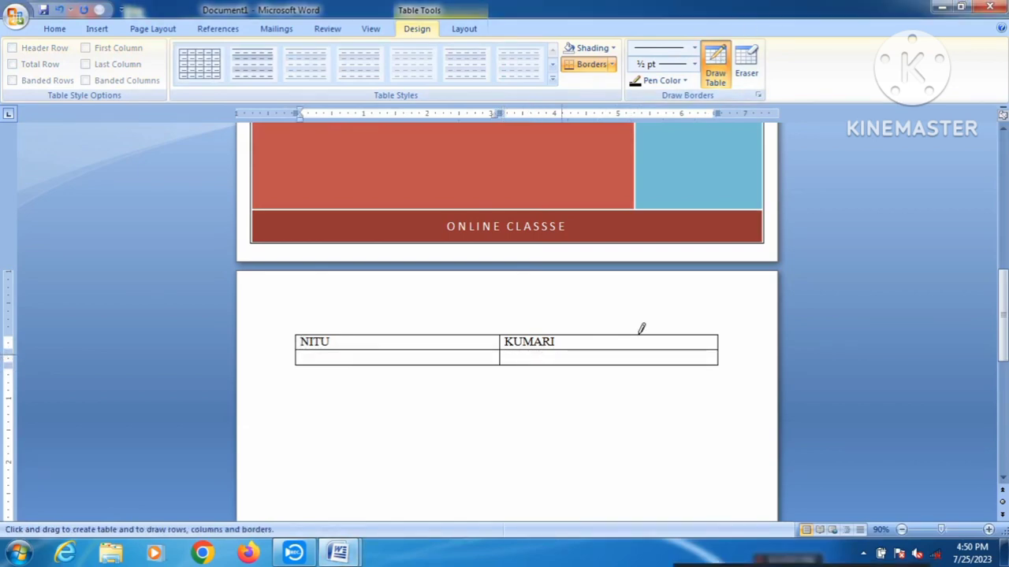
pyautogui.moveTo(639, 329); pyautogui.dragTo(642, 358)
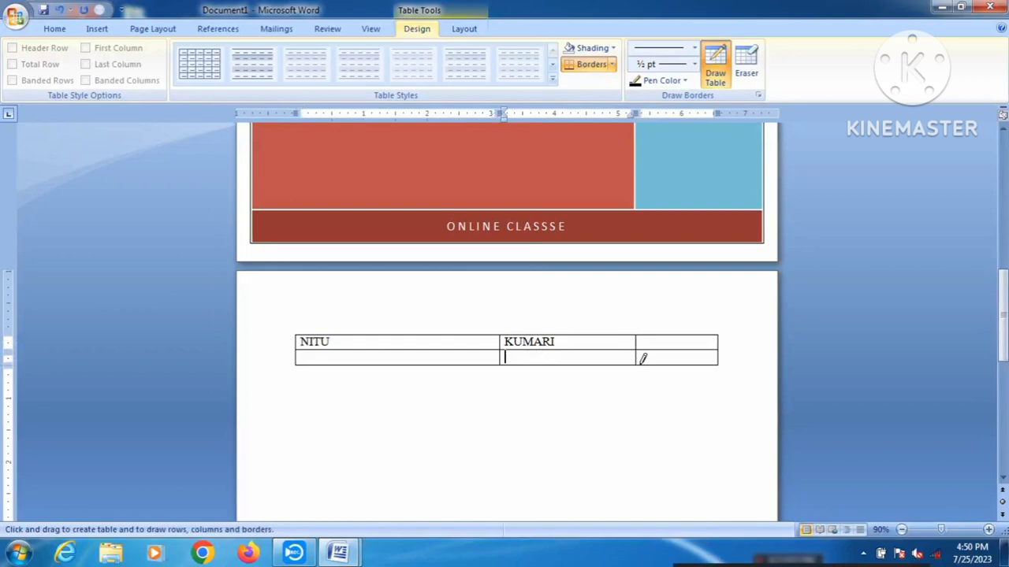
pyautogui.click(715, 63)
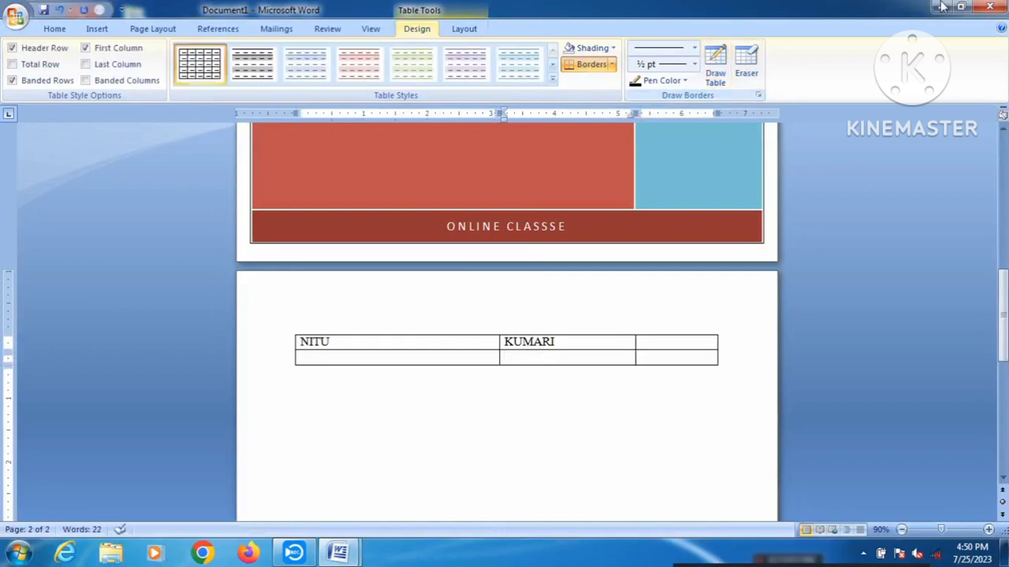
pyautogui.click(96, 32)
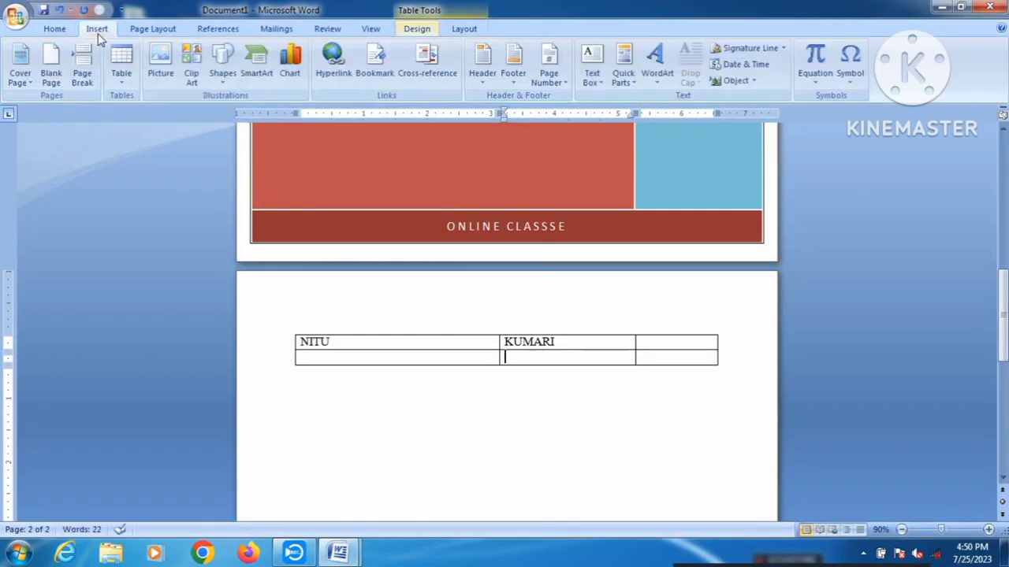
# Step: Below the table, type COMPUTER, the author's first name and MAM on separate lines
pyautogui.click(122, 75)
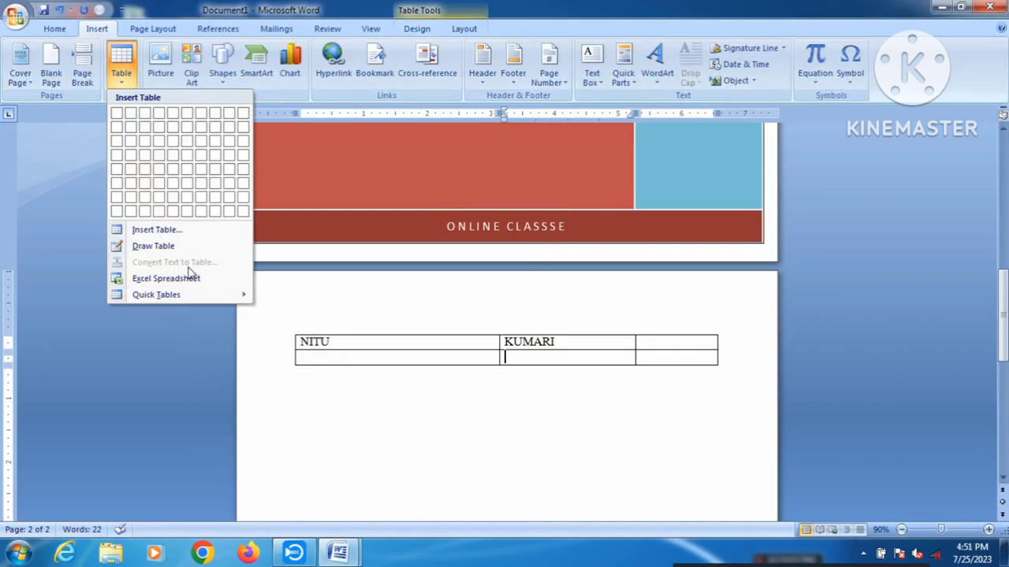
pyautogui.click(330, 408)
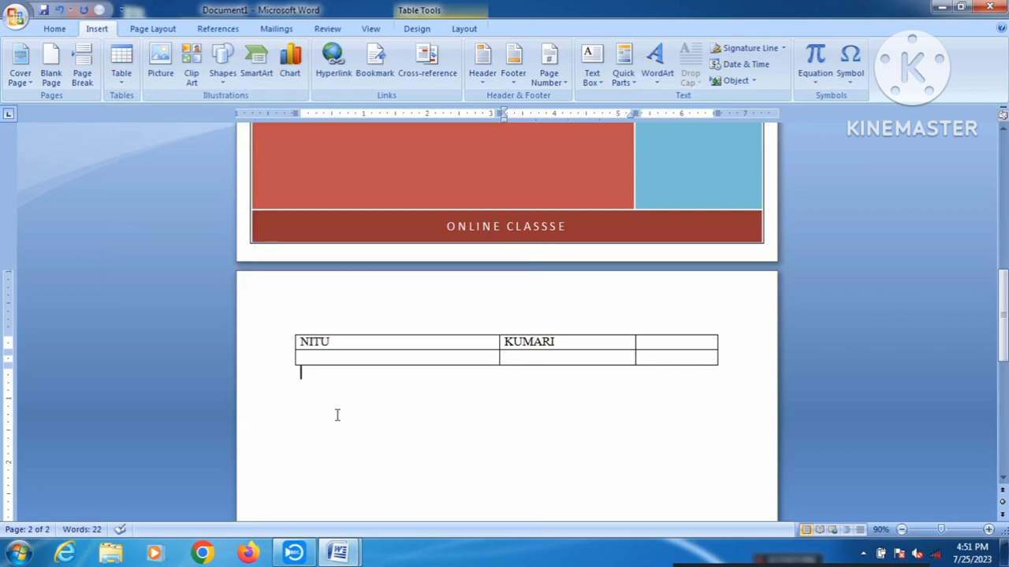
pyautogui.press('Return')
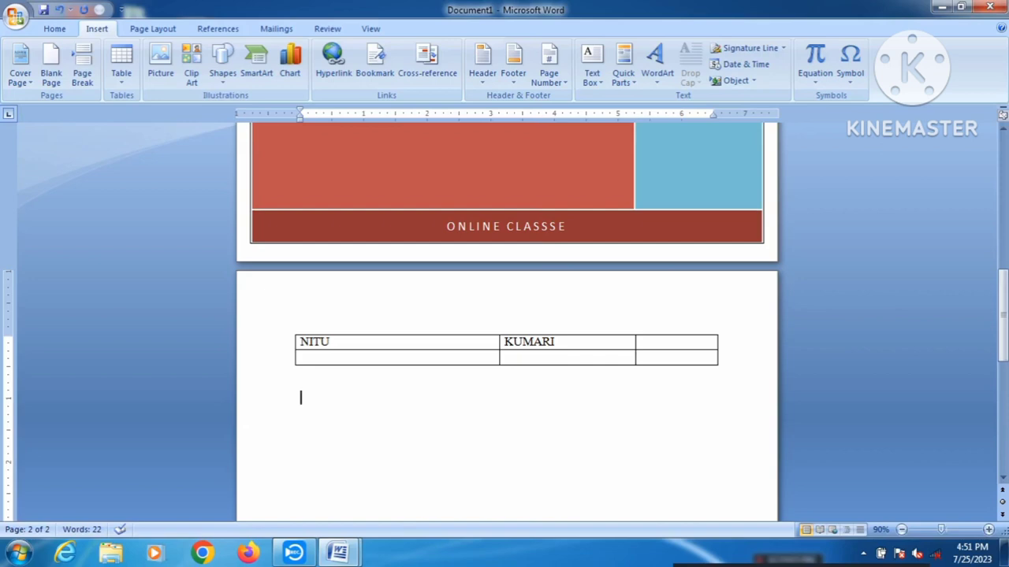
pyautogui.write('COM')
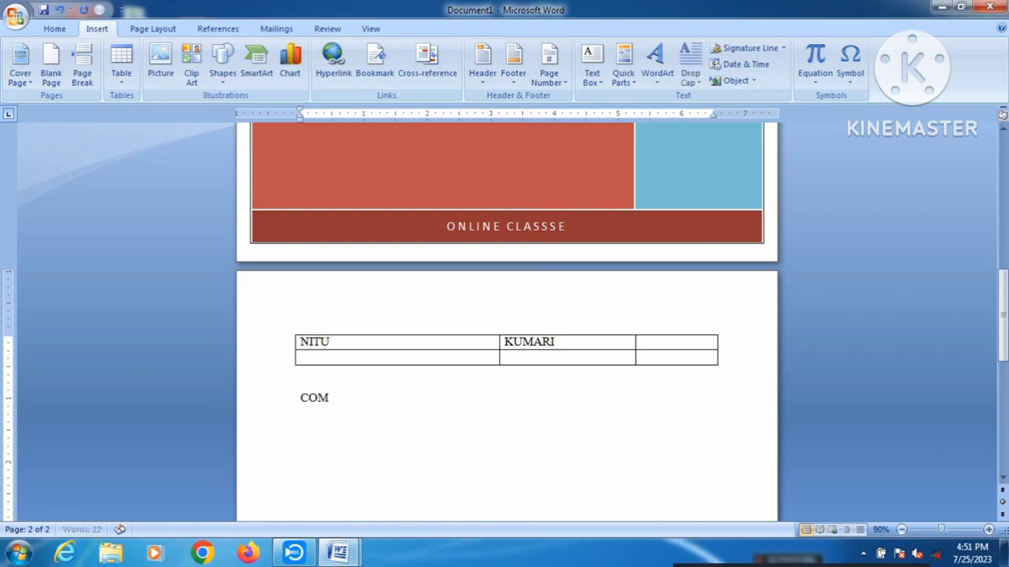
pyautogui.write('PUTER')
pyautogui.press('Return')
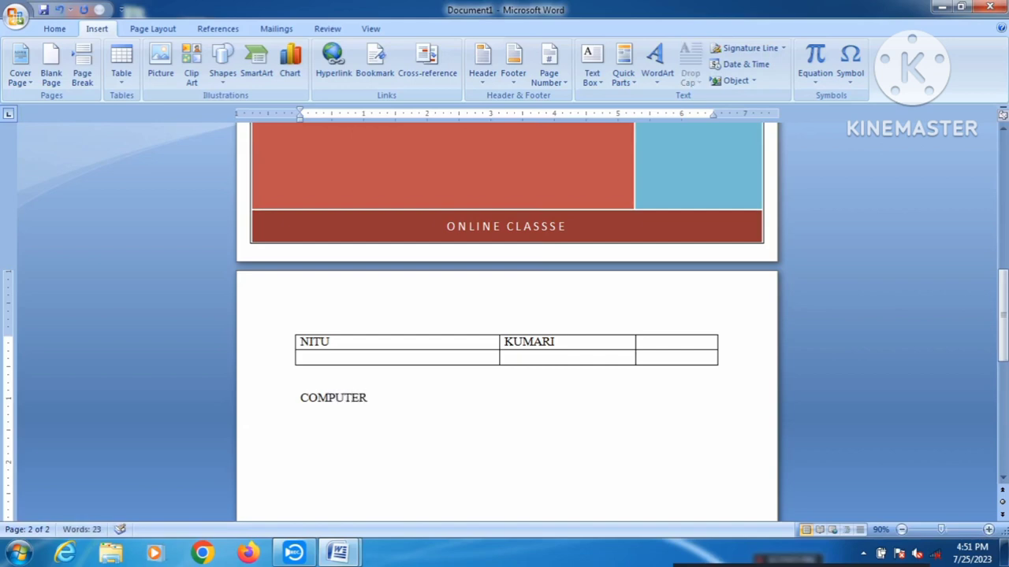
pyautogui.write('NITU')
pyautogui.press('Return')
pyautogui.write('MAM')
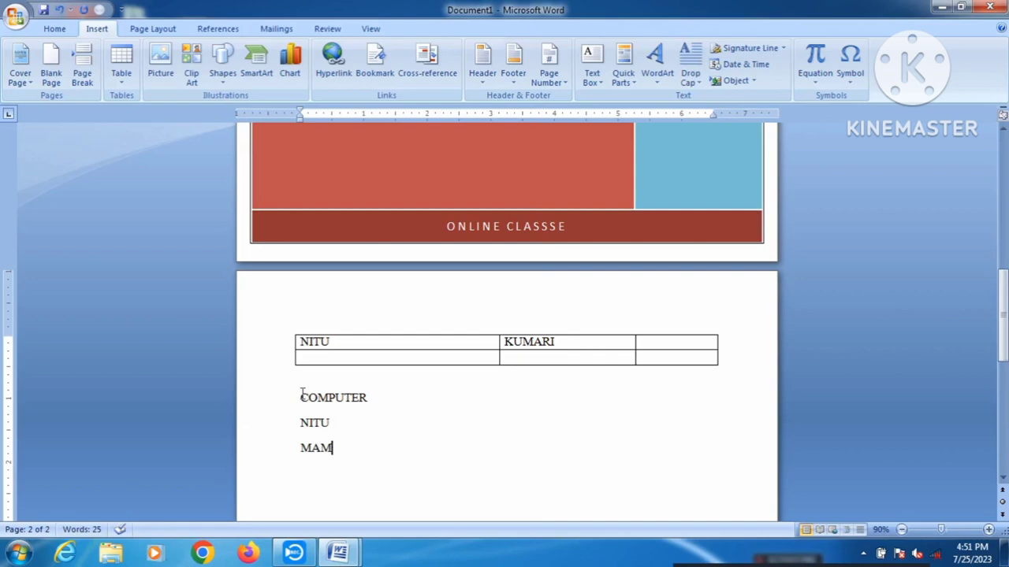
# Step: Convert the COMPUTER, first-name and MAM lines into a one-column, three-row table
pyautogui.moveTo(300, 397); pyautogui.dragTo(357, 468)
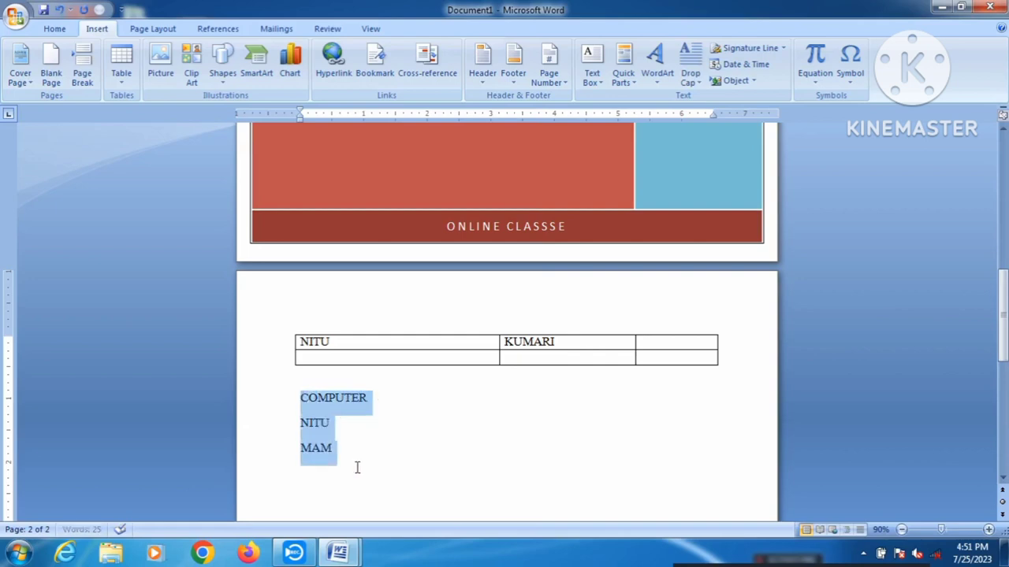
pyautogui.click(122, 78)
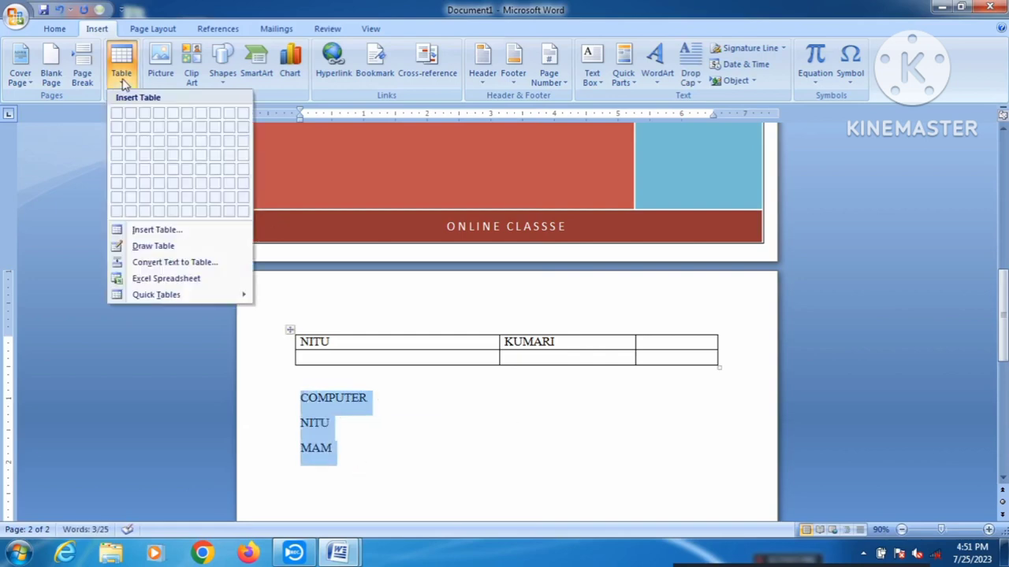
pyautogui.click(201, 265)
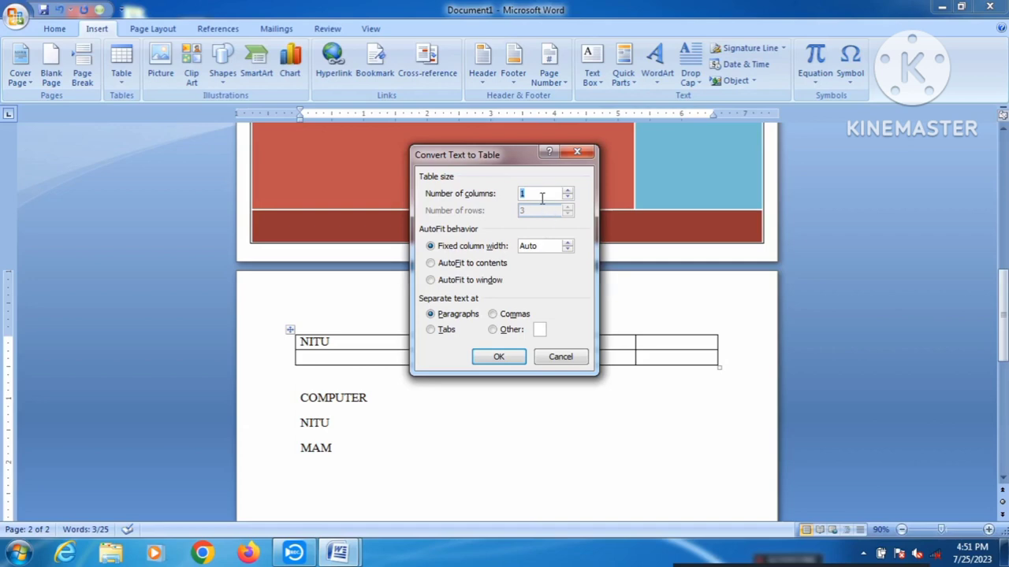
pyautogui.click(500, 356)
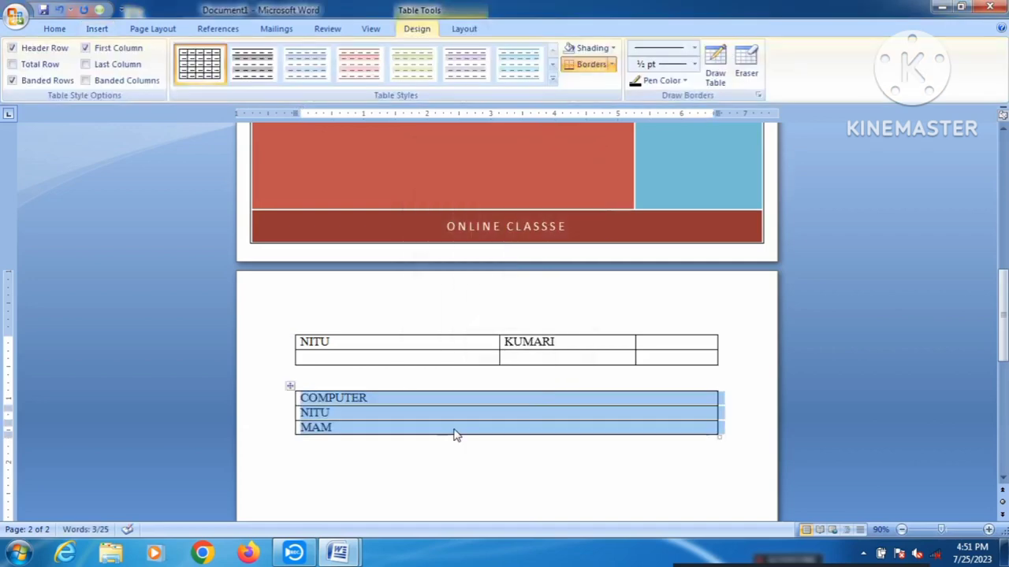
pyautogui.click(516, 484)
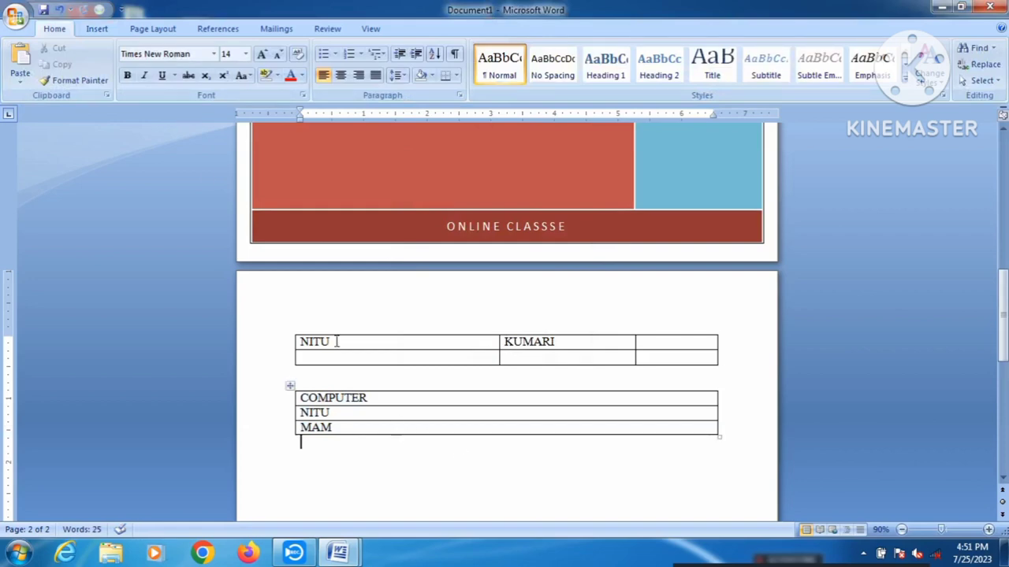
pyautogui.click(100, 30)
pyautogui.click(122, 84)
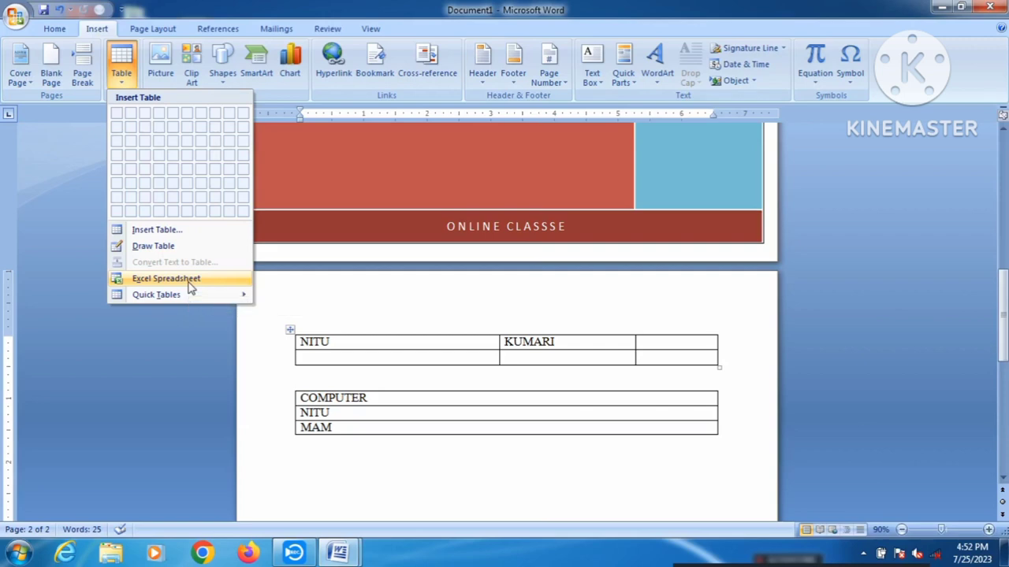
# Step: Insert an embedded Excel worksheet below the tables and reopen it for editing
pyautogui.click(189, 287)
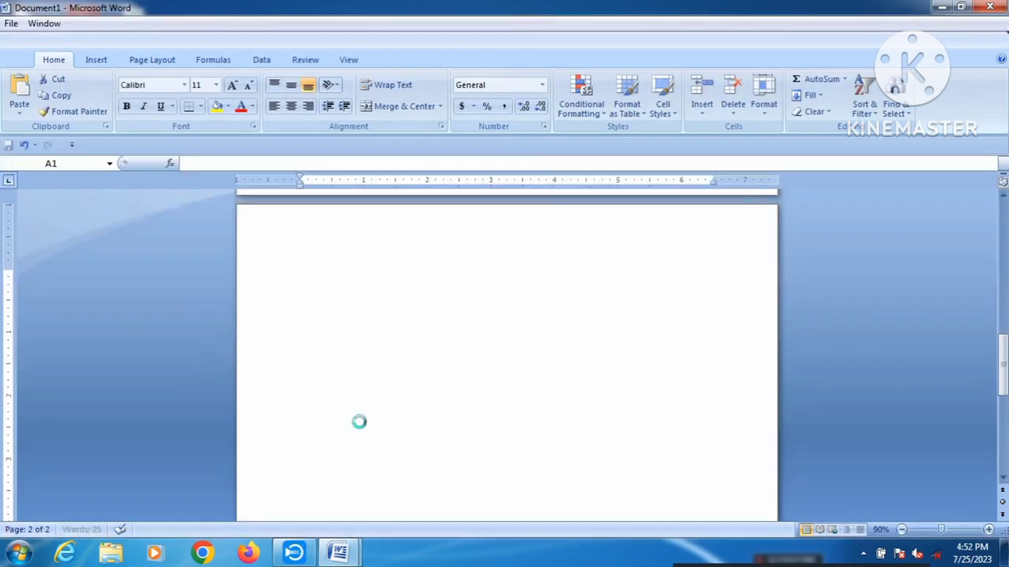
pyautogui.click(391, 443)
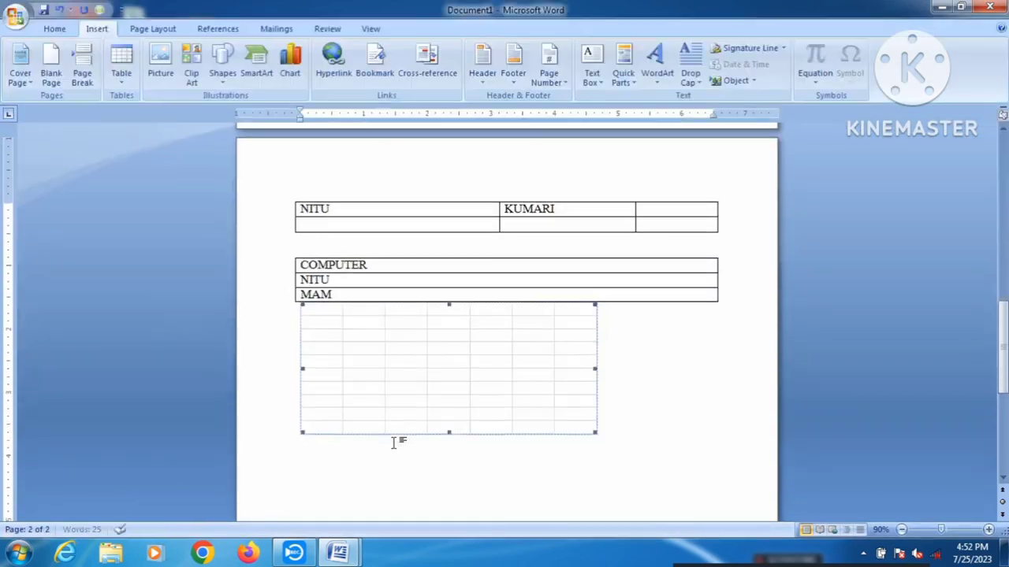
pyautogui.doubleClick(414, 379)
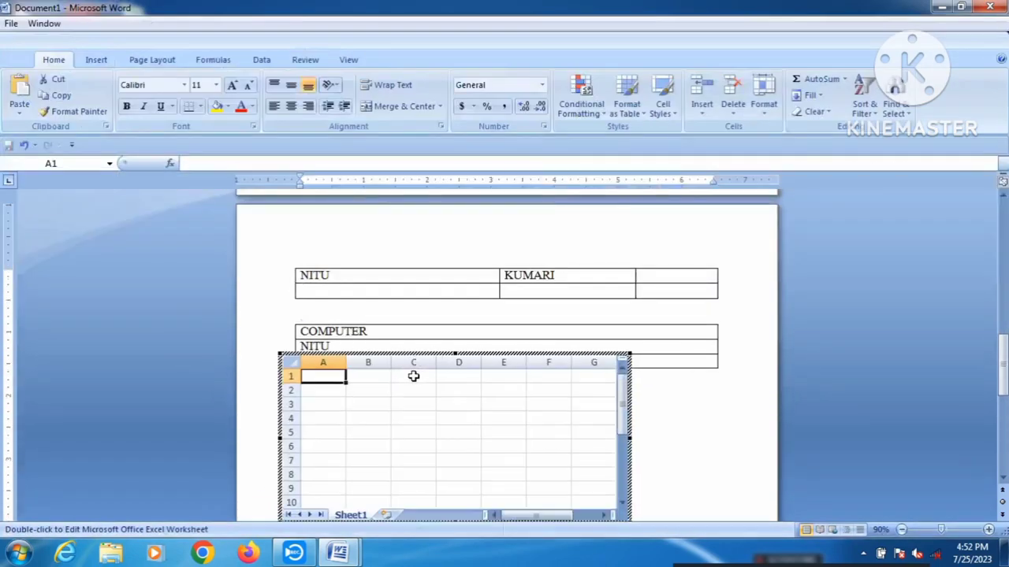
pyautogui.scroll(-3, 414, 376)
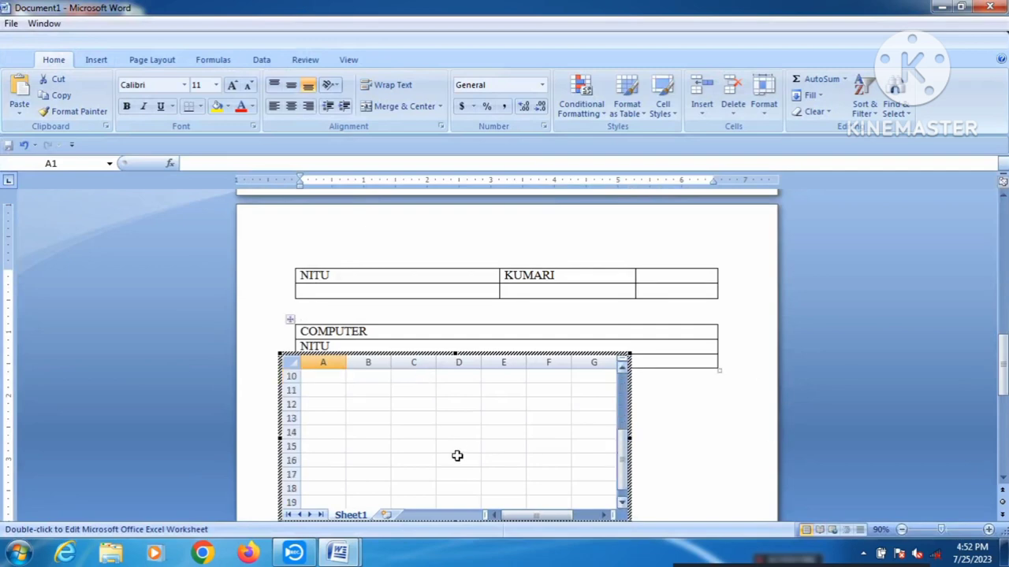
# Step: Enter 63, 52, 52, 74, 52 and 25 in cells A10 to A15
pyautogui.click(323, 379)
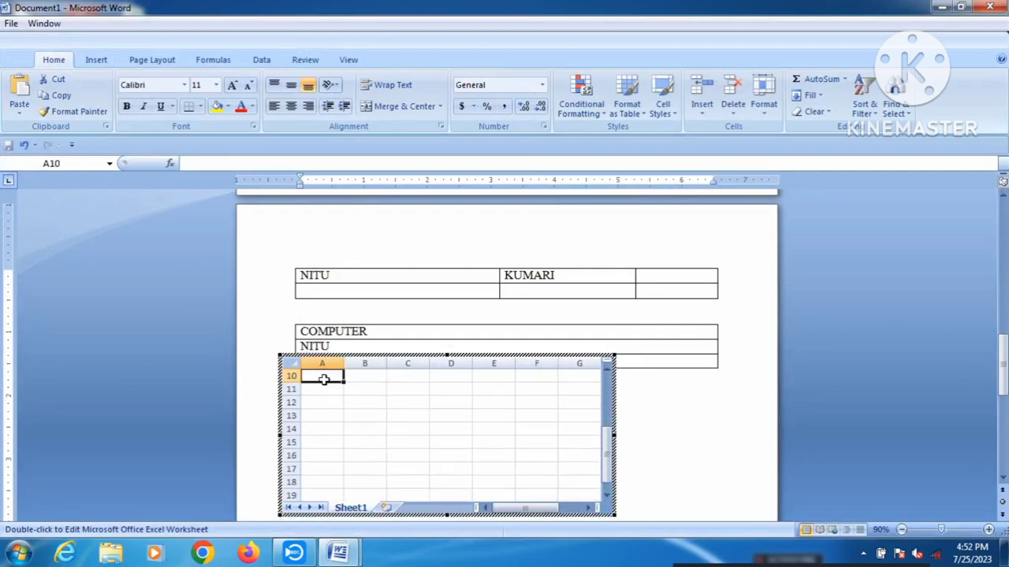
pyautogui.write('63')
pyautogui.press('Return')
pyautogui.write('52')
pyautogui.press('Return')
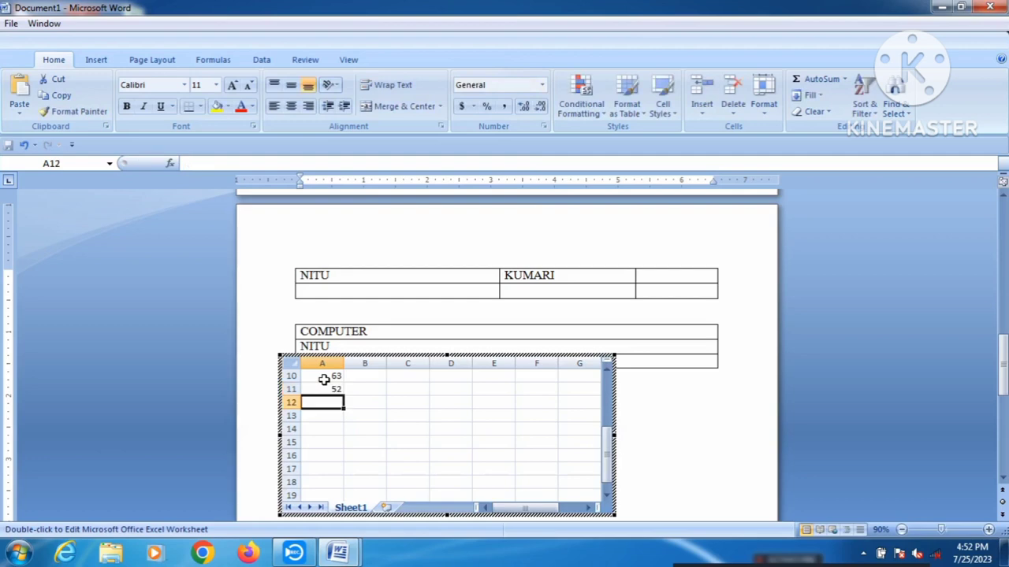
pyautogui.write('52')
pyautogui.press('Return')
pyautogui.write('74')
pyautogui.press('Return')
pyautogui.write('52')
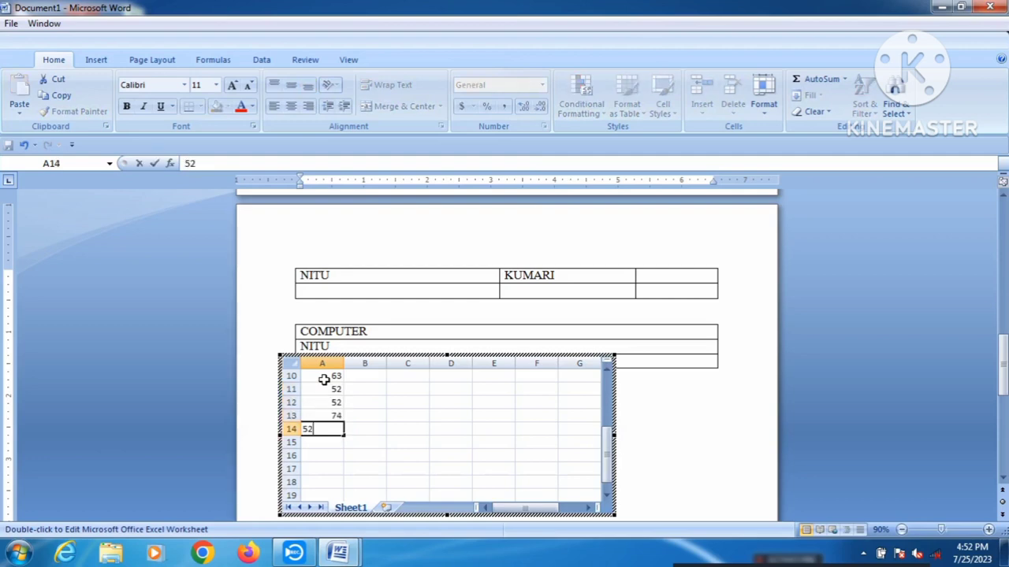
pyautogui.press('Return')
pyautogui.write('25')
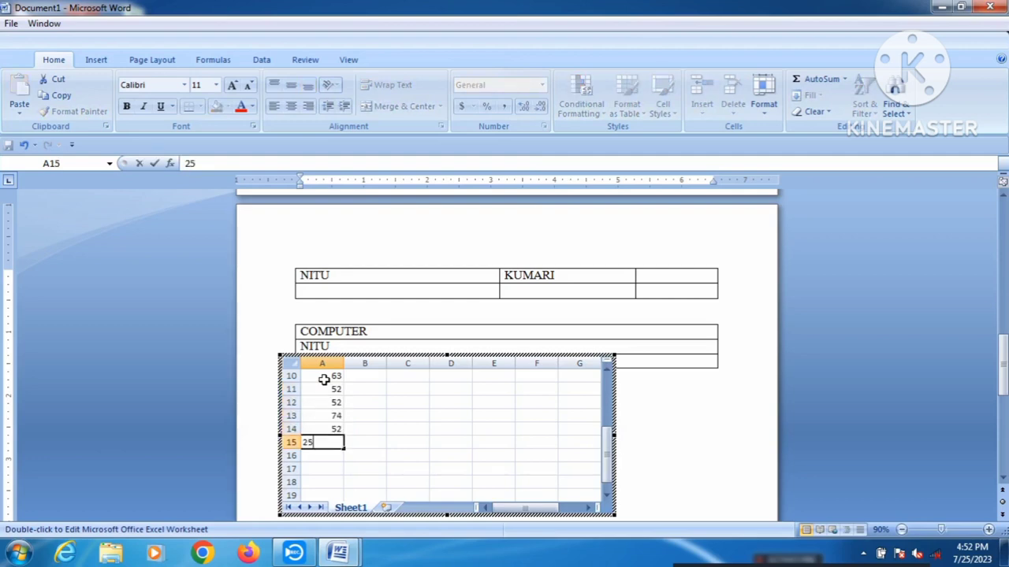
pyautogui.press('Return')
# Step: Put the maximum of the numbers, 74, in A16 with AutoSum Max and return to Word
pyautogui.moveTo(323, 378); pyautogui.dragTo(327, 457)
pyautogui.click(844, 80)
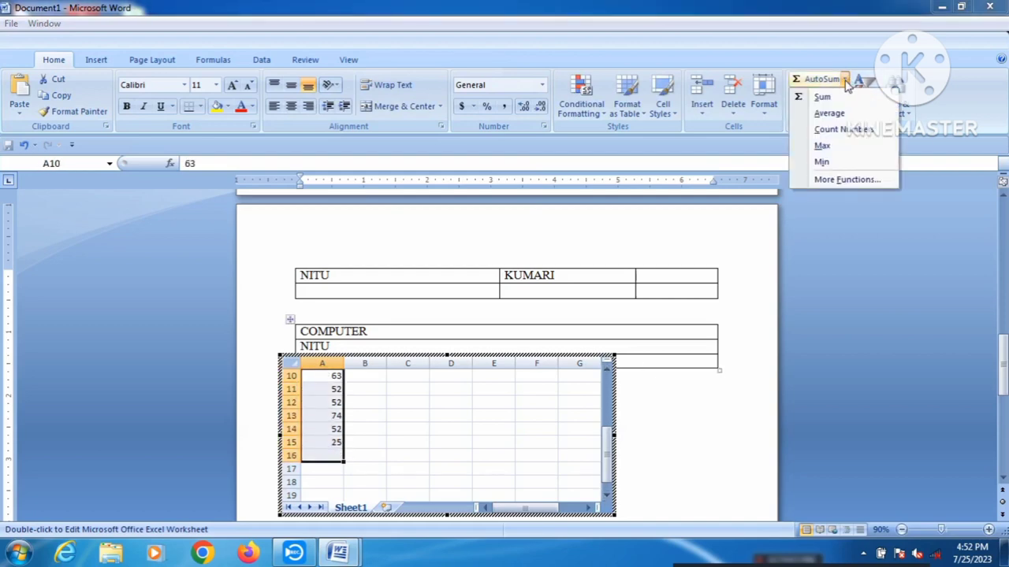
pyautogui.click(824, 146)
pyautogui.click(403, 429)
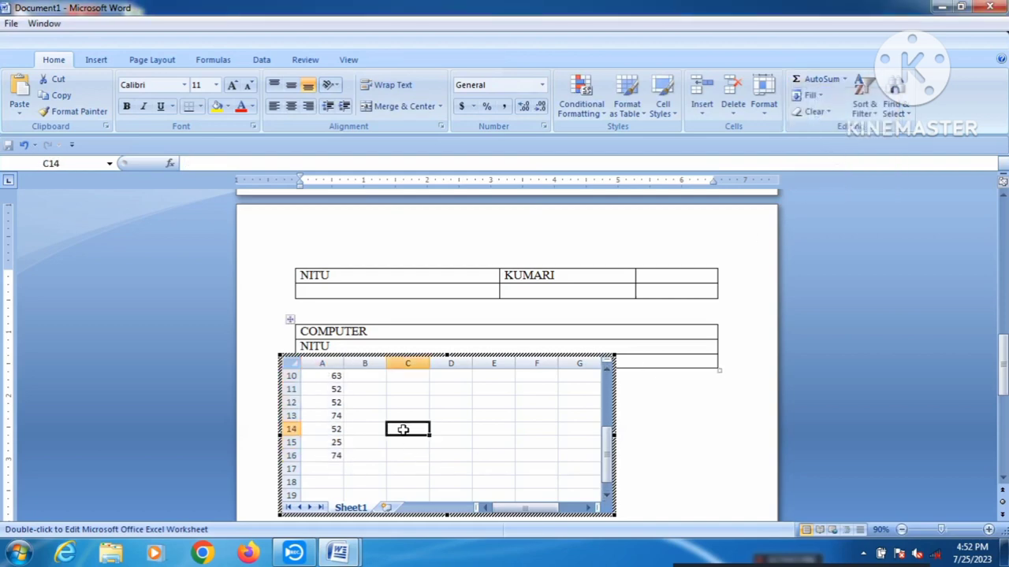
pyautogui.click(662, 428)
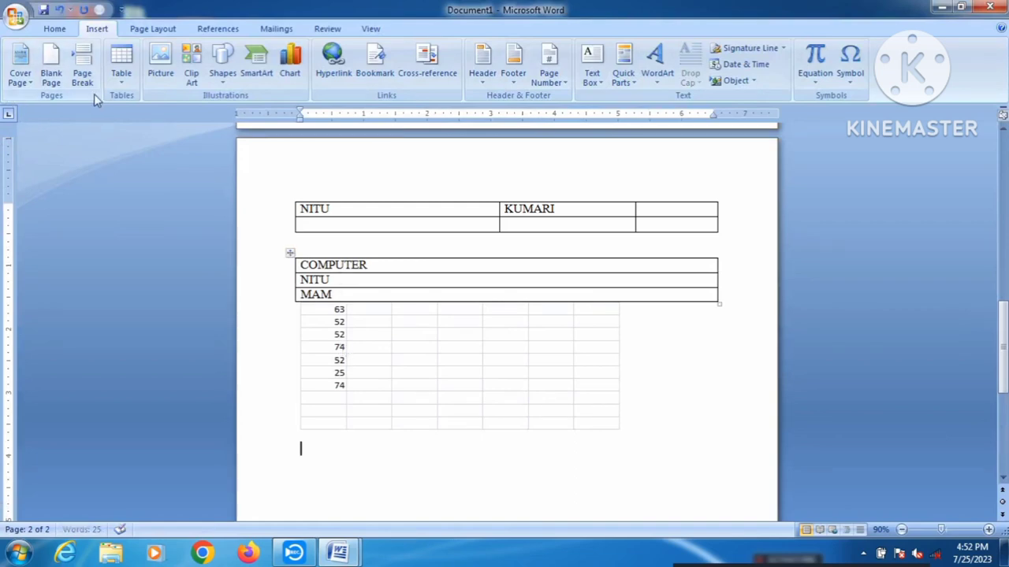
pyautogui.click(125, 79)
pyautogui.moveTo(146, 296)
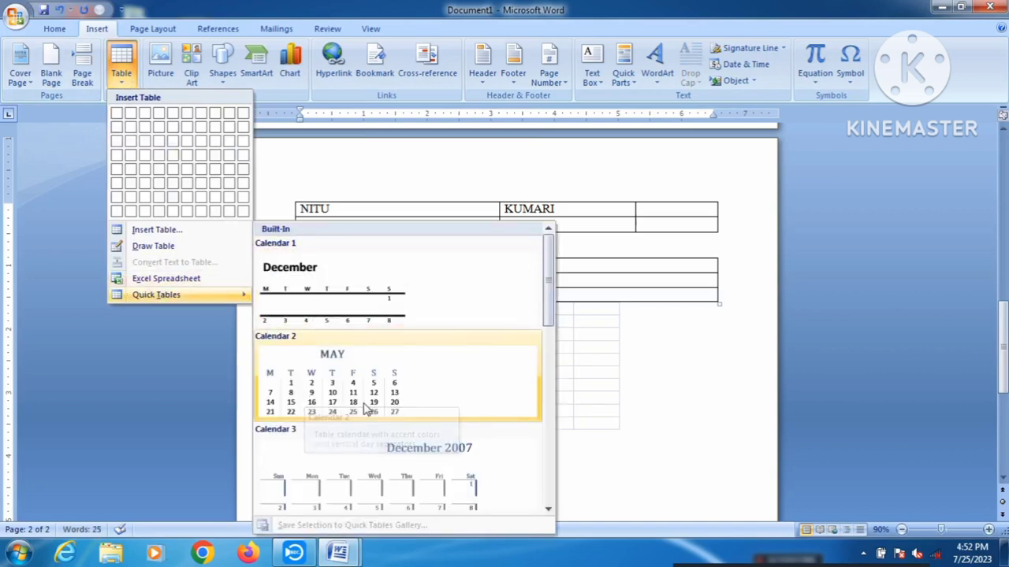
pyautogui.scroll(-3, 369, 408)
pyautogui.scroll(3, 354, 365)
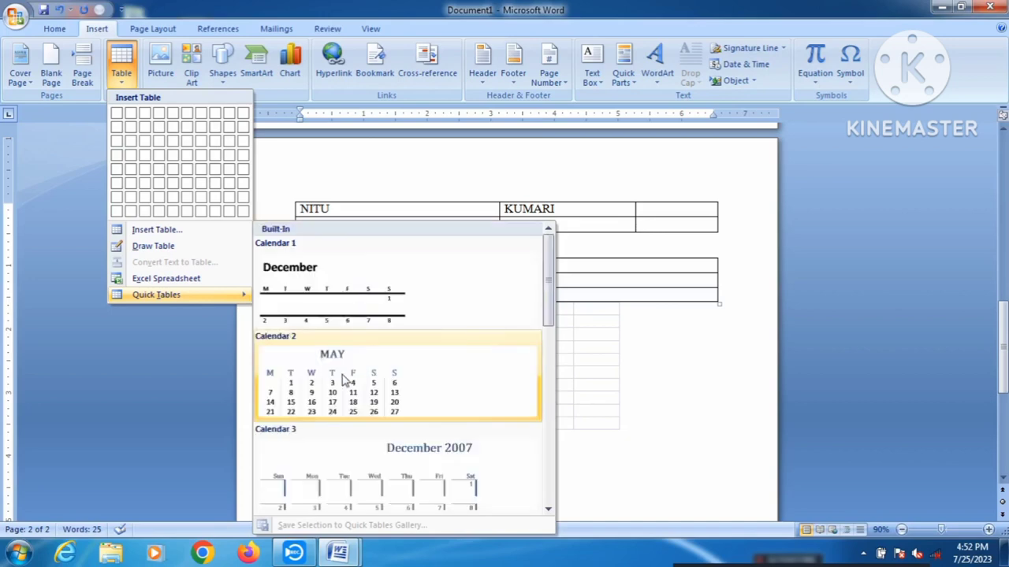
pyautogui.click(351, 309)
pyautogui.scroll(-2, 355, 421)
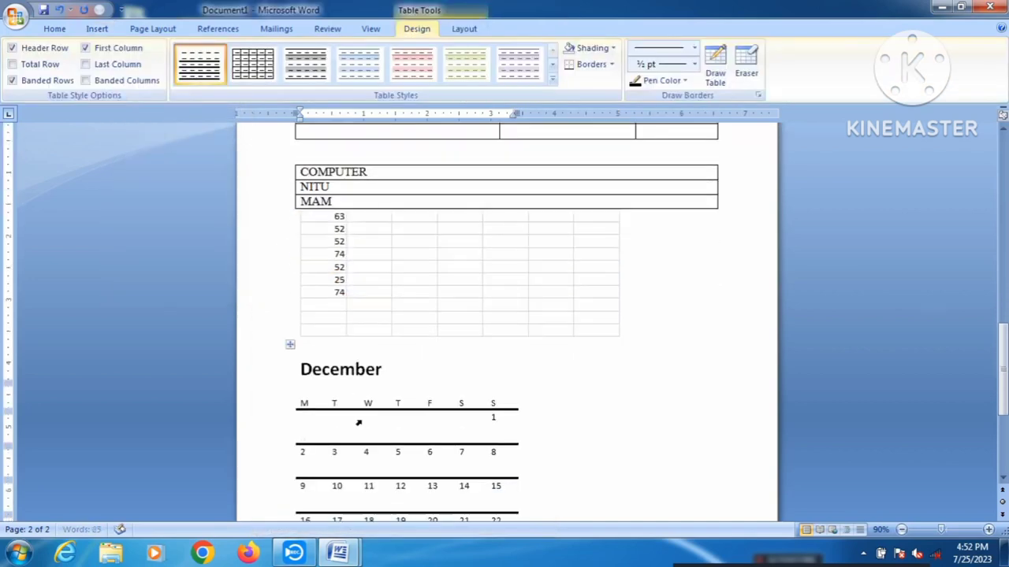
pyautogui.scroll(-3, 405, 394)
pyautogui.click(387, 394)
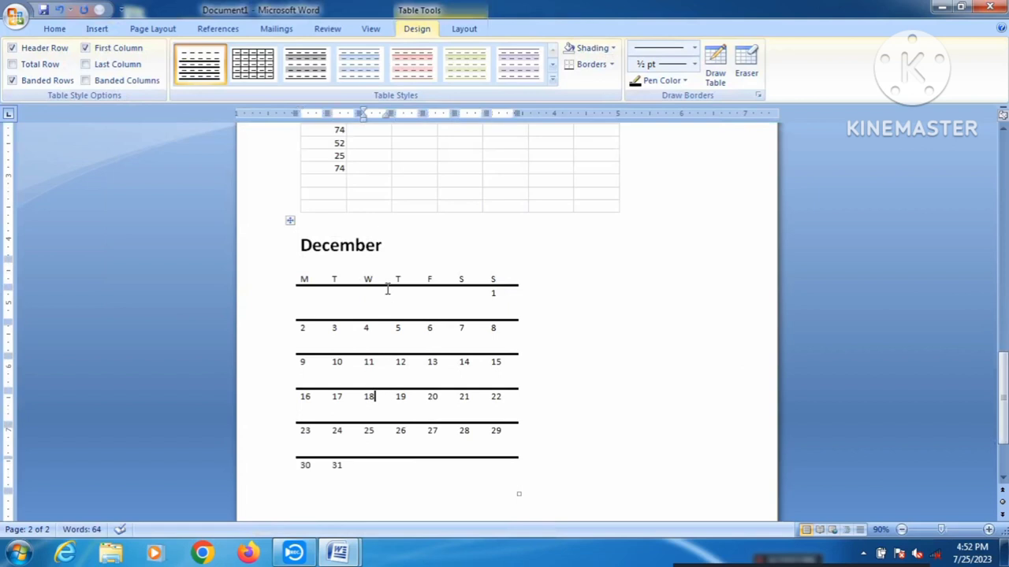
pyautogui.click(292, 221)
pyautogui.press('Delete')
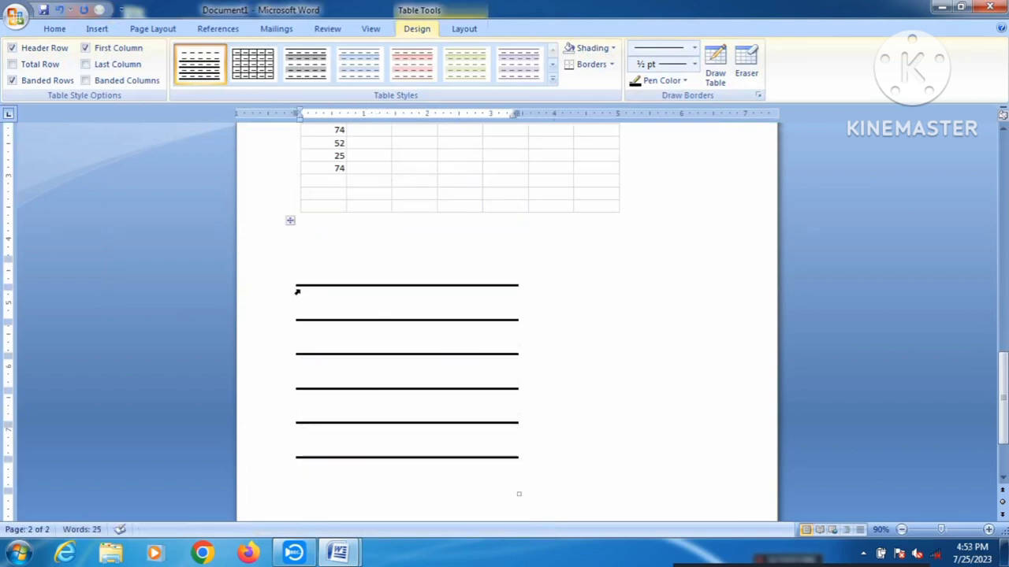
pyautogui.click(747, 70)
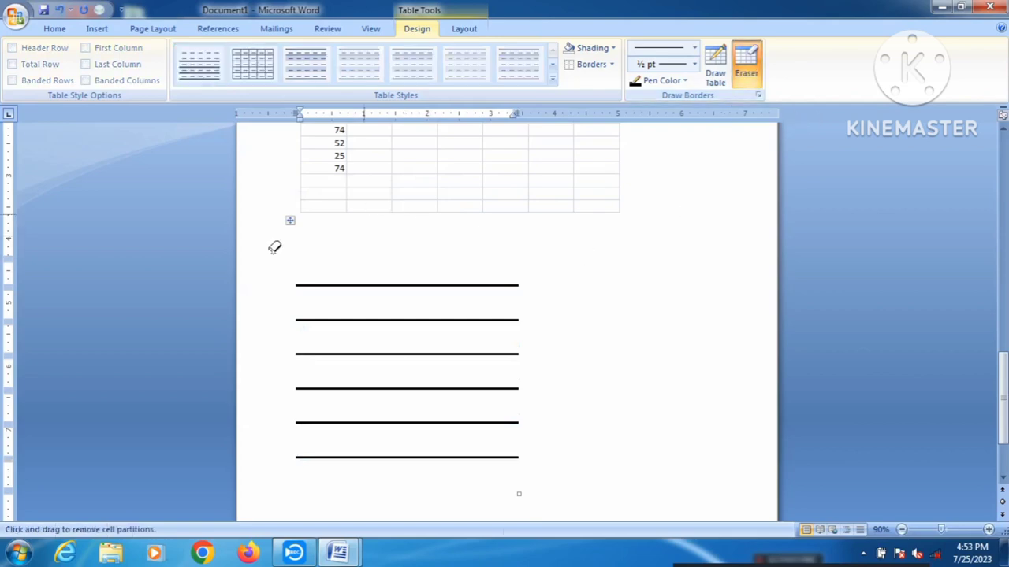
pyautogui.moveTo(268, 252); pyautogui.dragTo(585, 525)
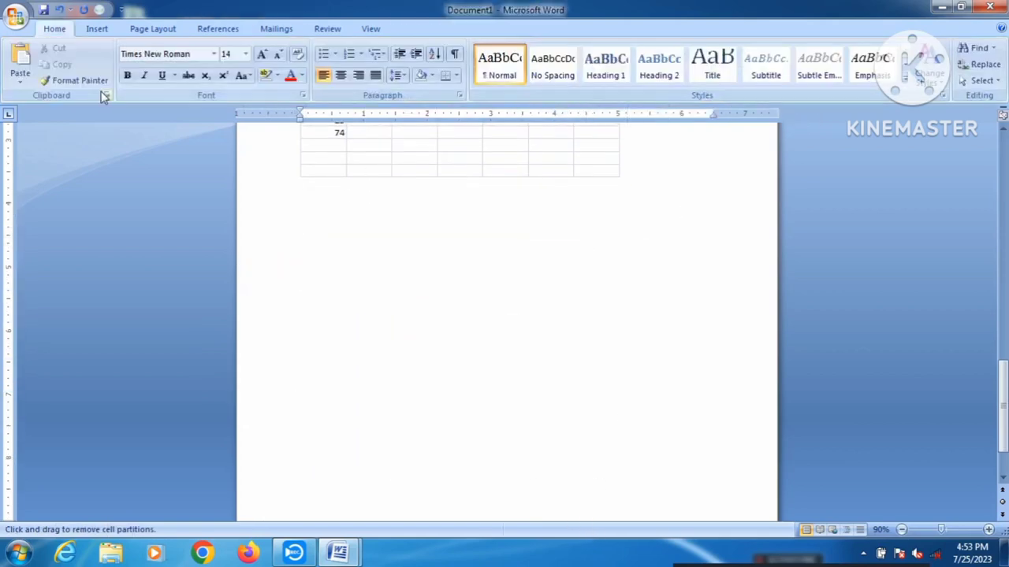
pyautogui.click(98, 29)
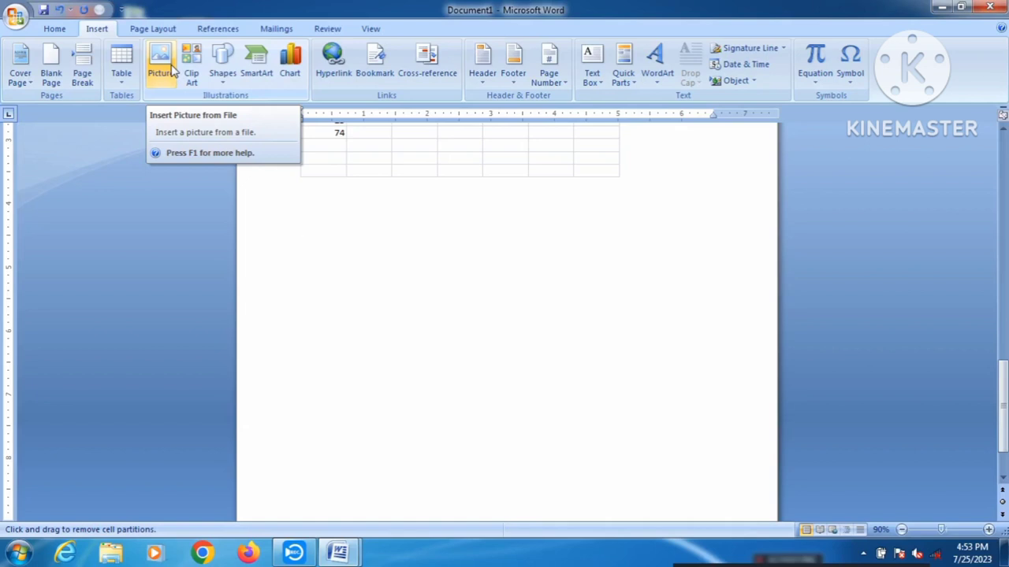
# Step: Start inserting a picture from file and browse the Desktop for images
pyautogui.click(173, 69)
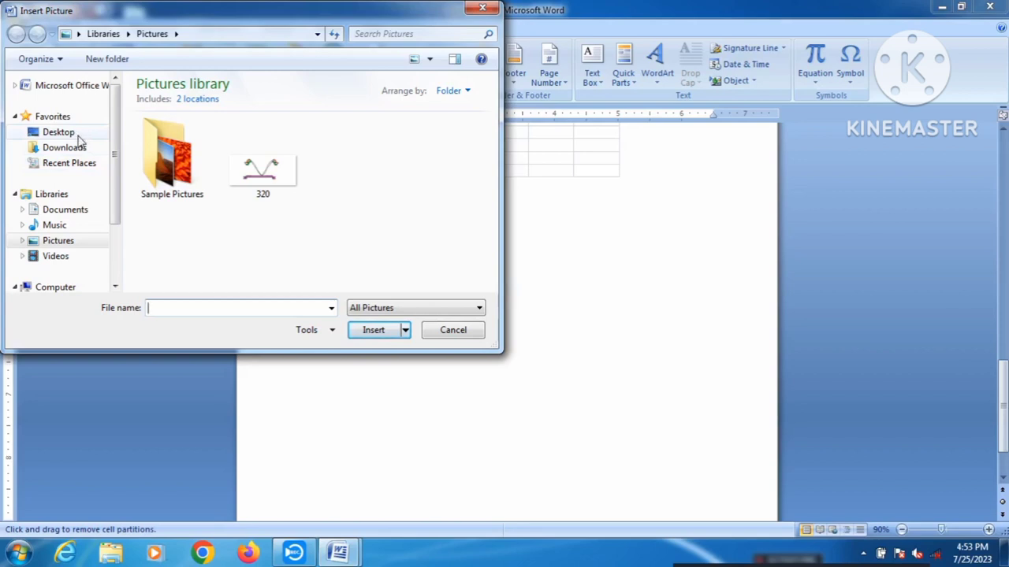
pyautogui.click(90, 136)
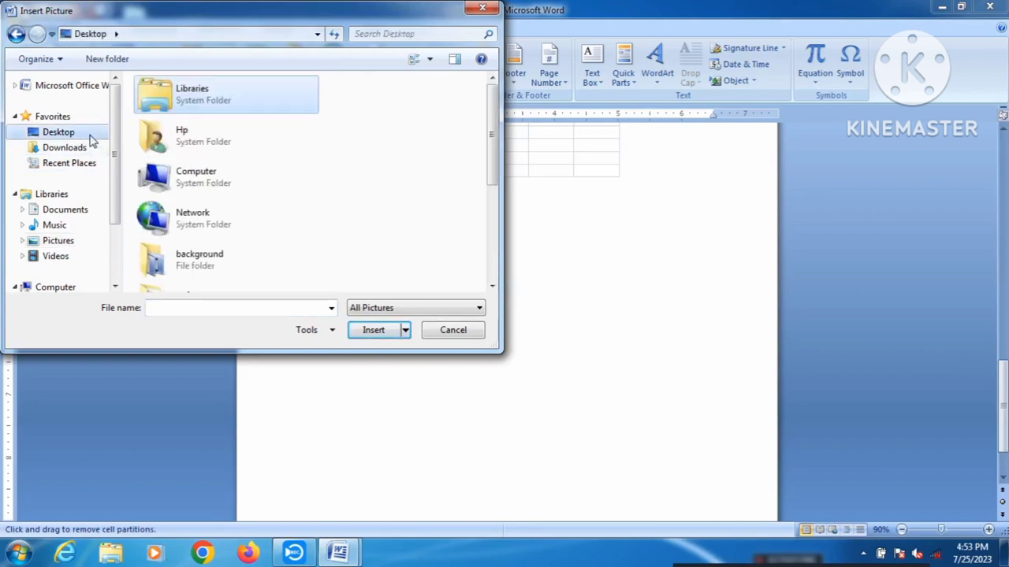
pyautogui.scroll(-2, 490, 211)
pyautogui.scroll(-2, 490, 212)
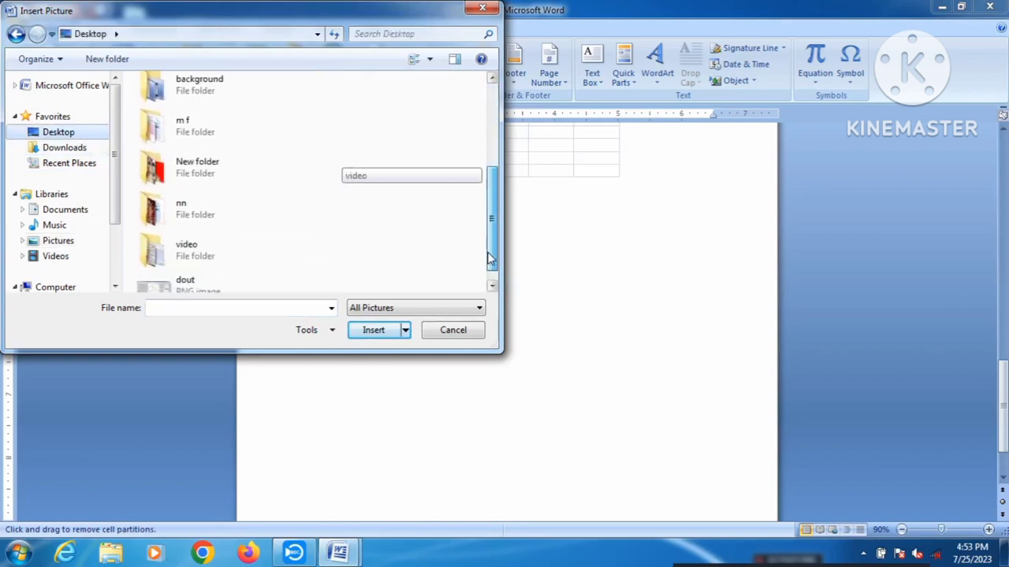
pyautogui.scroll(-1, 494, 237)
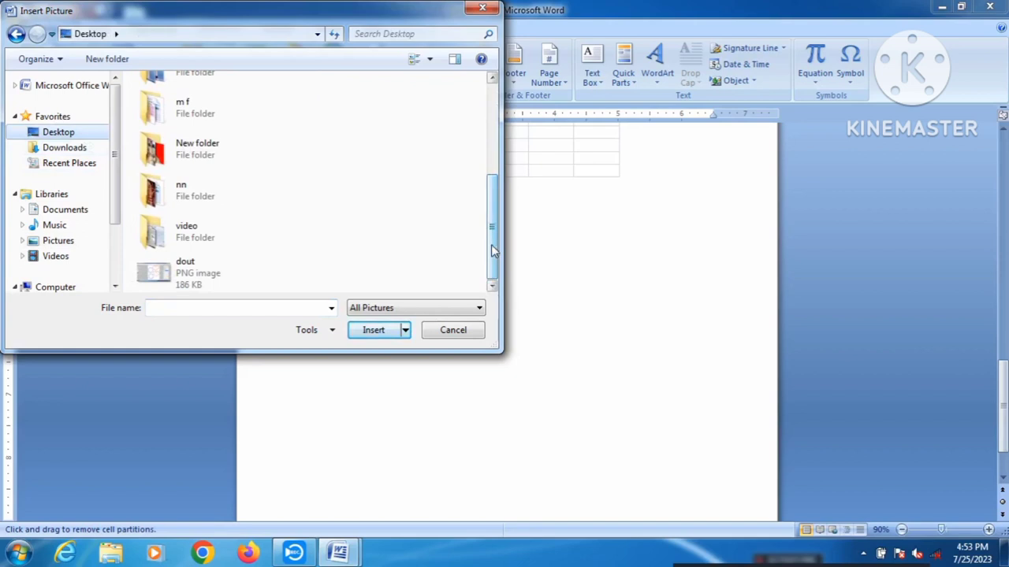
pyautogui.scroll(1, 492, 228)
pyautogui.doubleClick(242, 181)
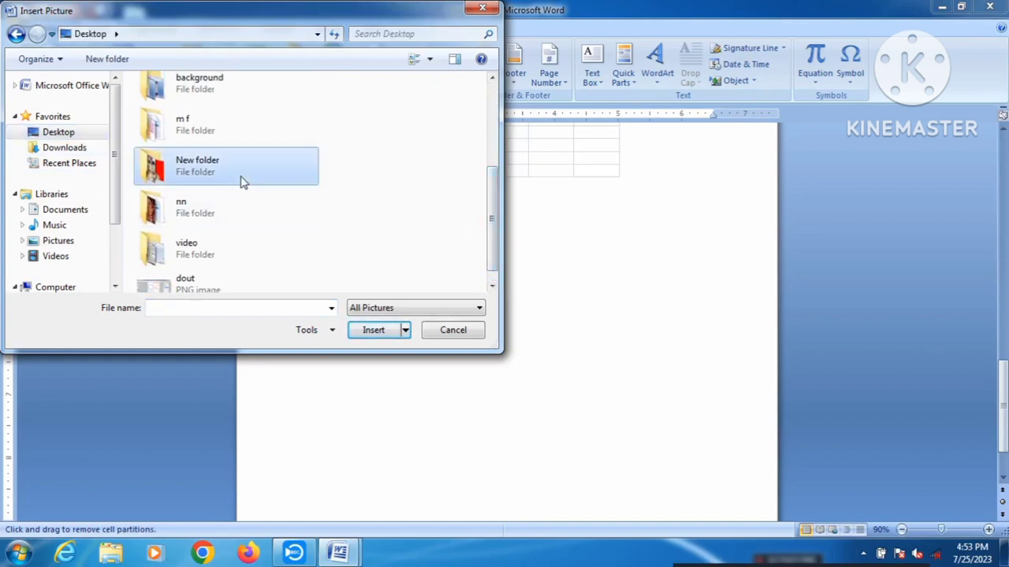
pyautogui.moveTo(489, 163)
pyautogui.mouseDown()
pyautogui.moveTo(498, 206)
pyautogui.moveTo(500, 165)
pyautogui.mouseUp()
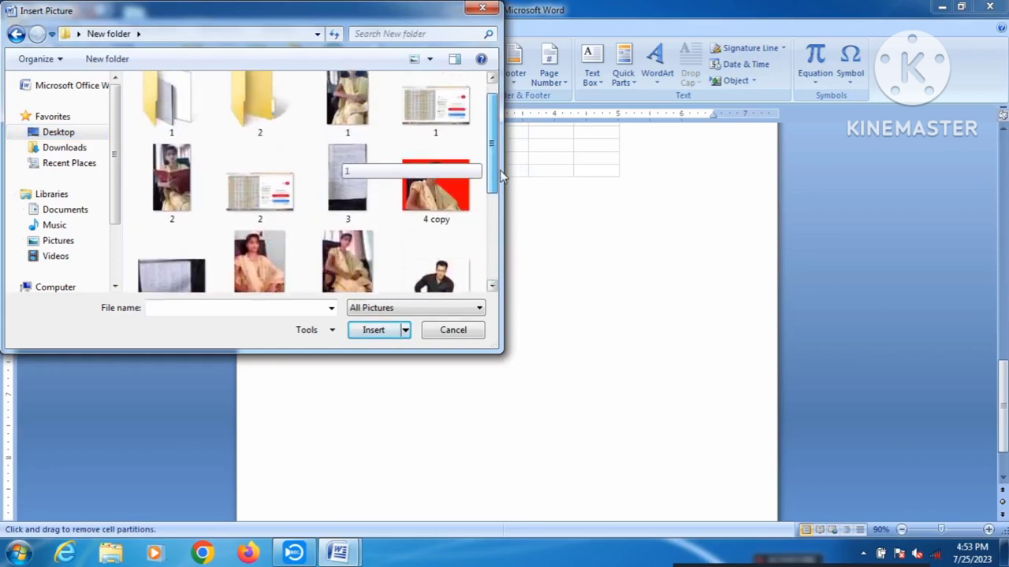
pyautogui.click(16, 34)
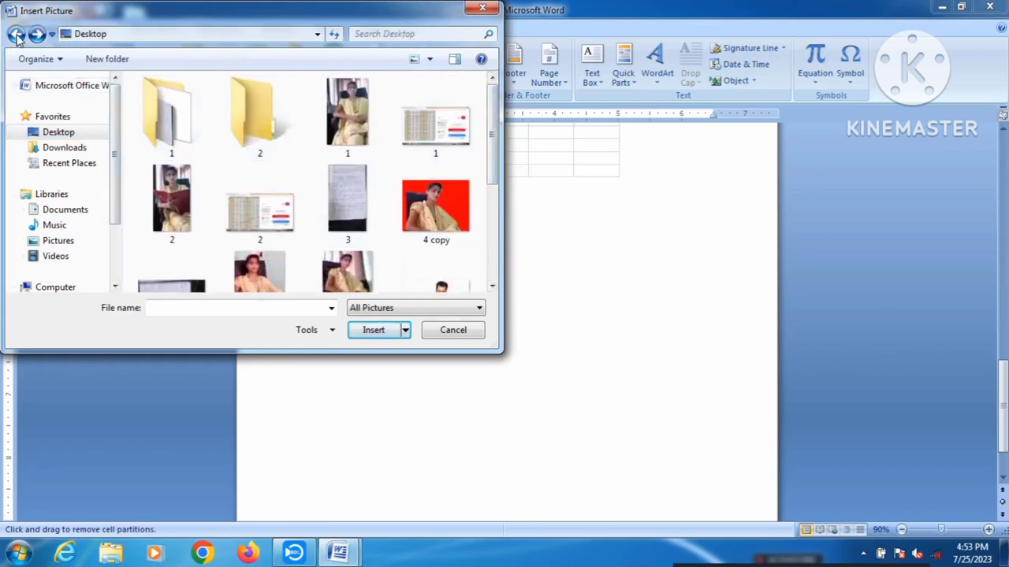
# Step: Open the background folder and choose the BACKGROUND HOLI picture
pyautogui.click(184, 175)
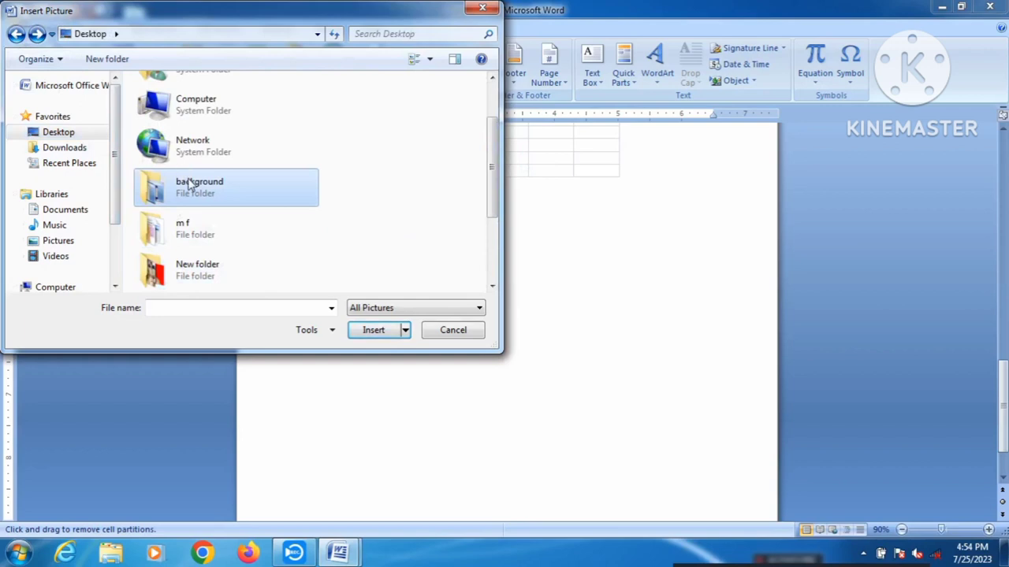
pyautogui.doubleClick(188, 186)
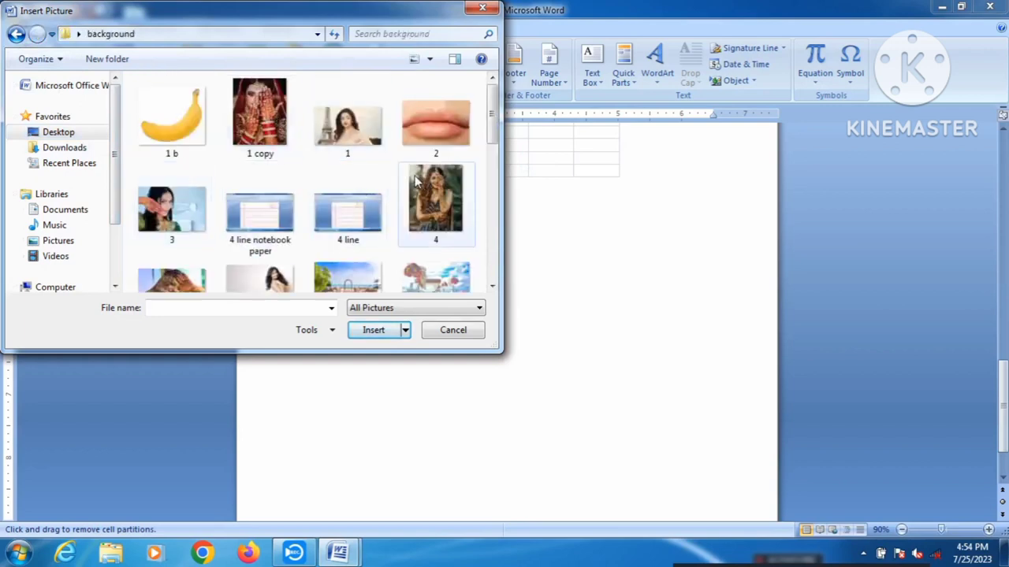
pyautogui.scroll(-3, 426, 183)
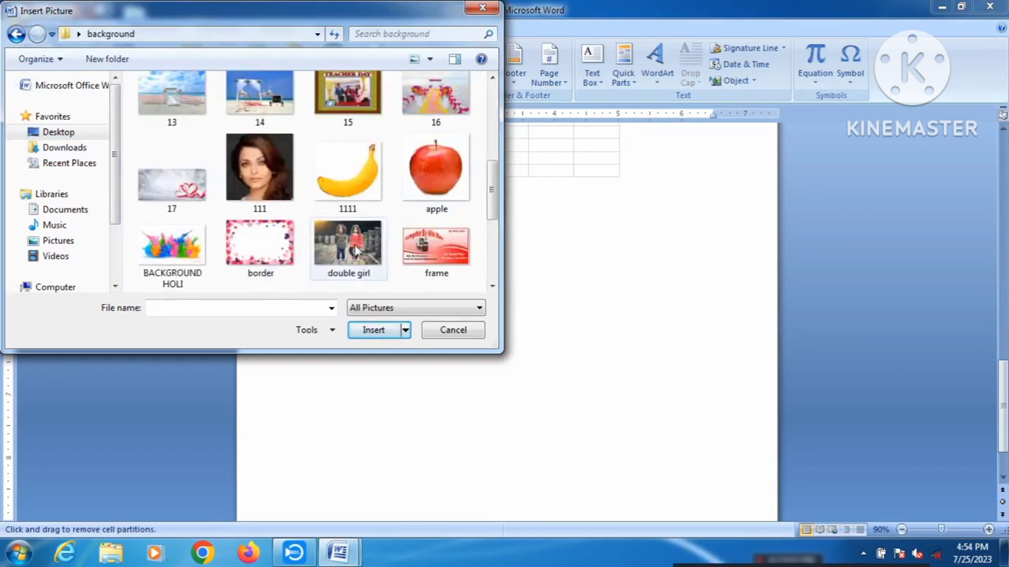
pyautogui.click(181, 235)
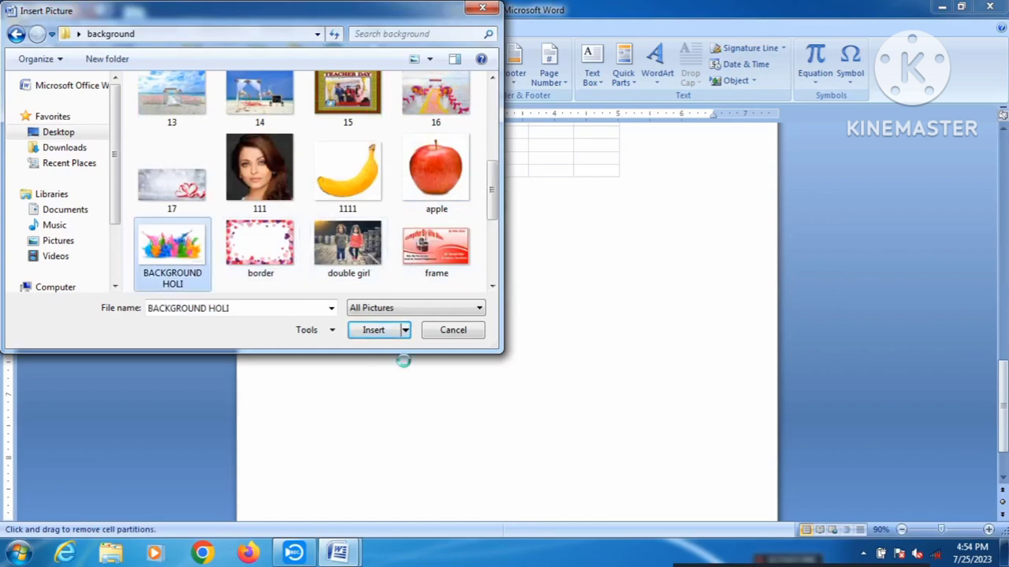
# Step: Insert the BACKGROUND HOLI picture and set its wrapping to In Front of Text
pyautogui.click(385, 334)
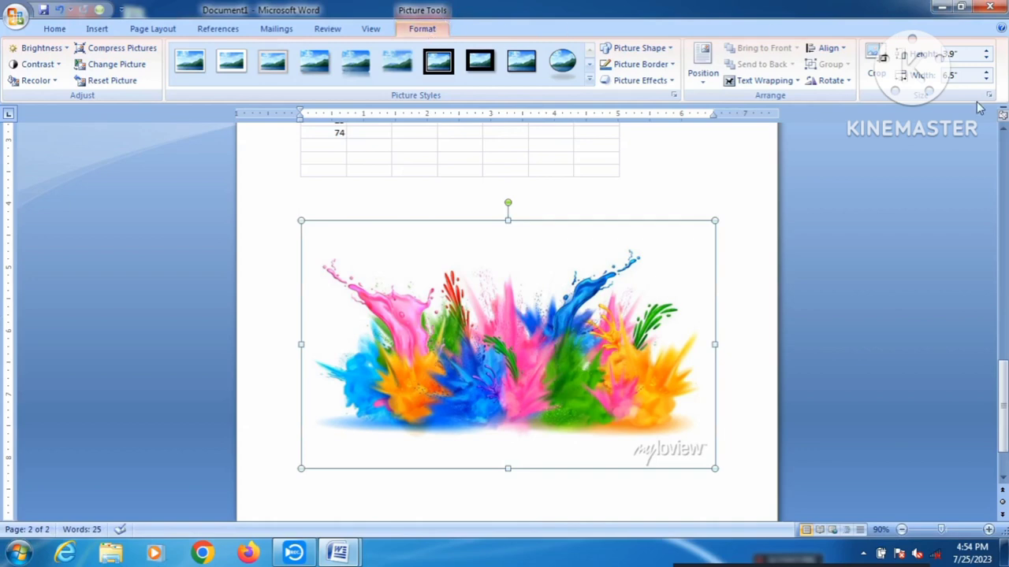
pyautogui.click(763, 82)
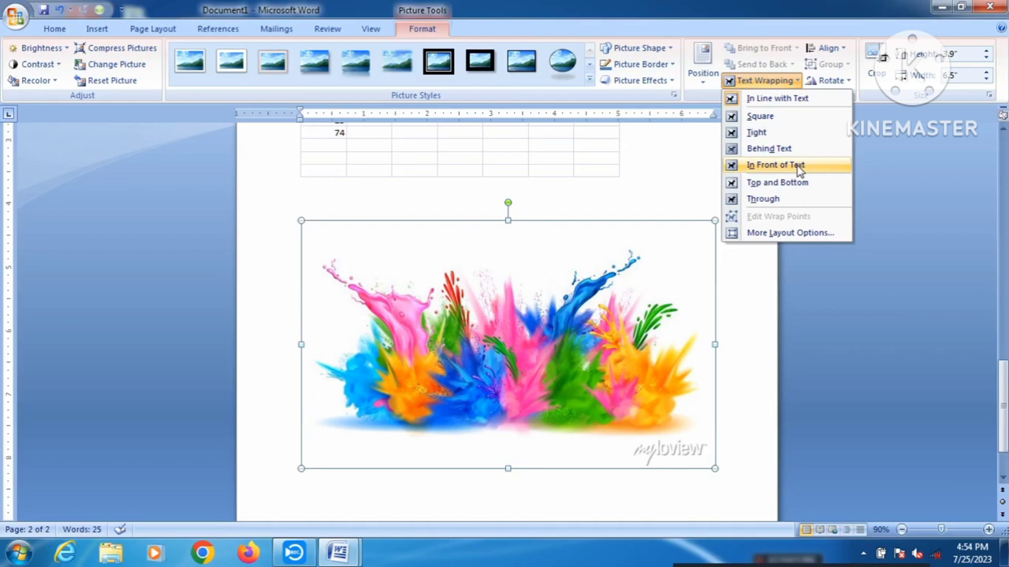
pyautogui.click(799, 168)
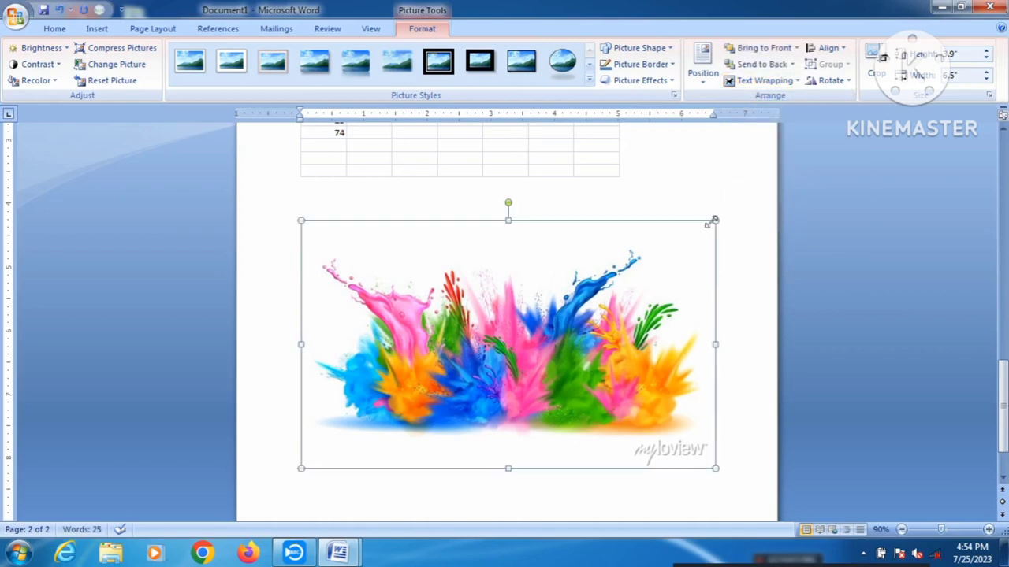
# Step: Shrink the paint-splash picture, move it up over the table's bottom, then delete it
pyautogui.moveTo(719, 221); pyautogui.dragTo(531, 331)
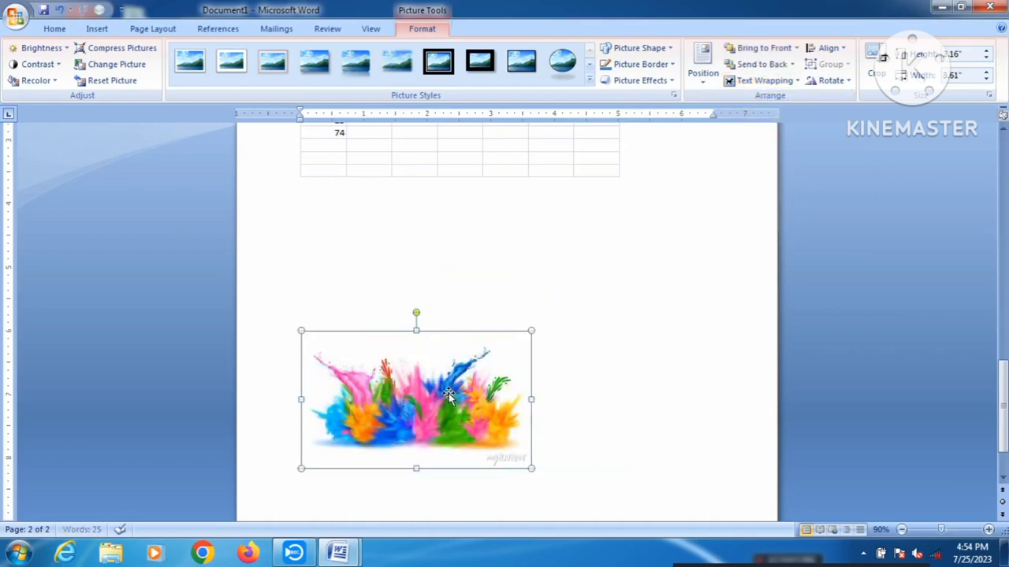
pyautogui.moveTo(450, 379)
pyautogui.mouseDown()
pyautogui.moveTo(528, 273)
pyautogui.moveTo(537, 279)
pyautogui.mouseUp()
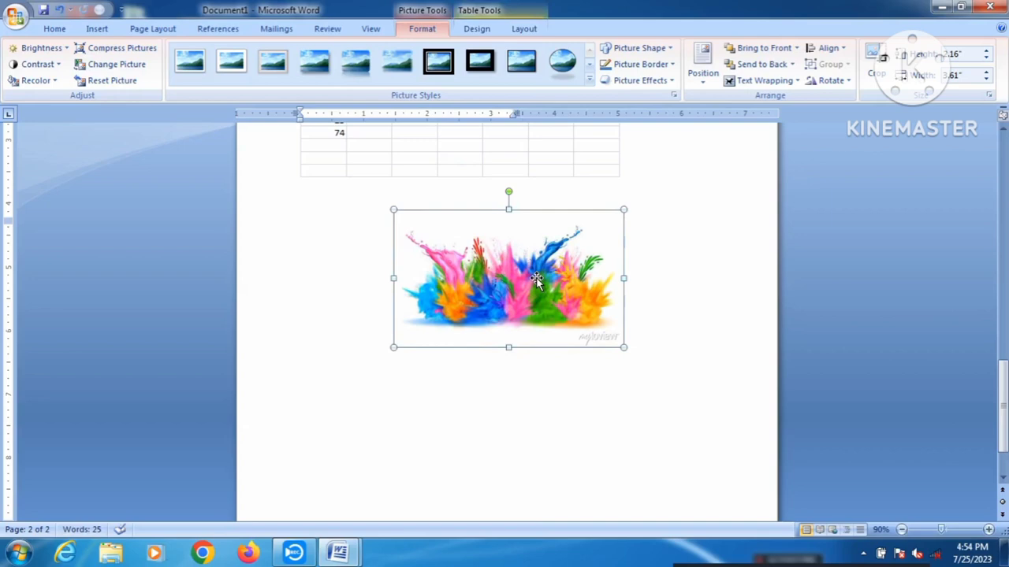
pyautogui.press('Delete')
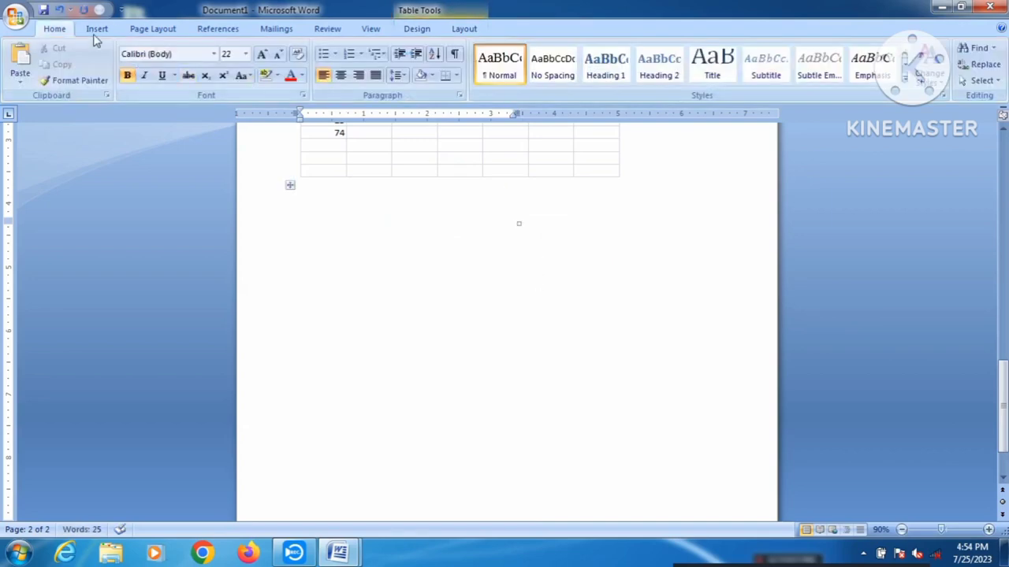
# Step: Draw a large rectangle shape as a square below the number table
pyautogui.click(96, 29)
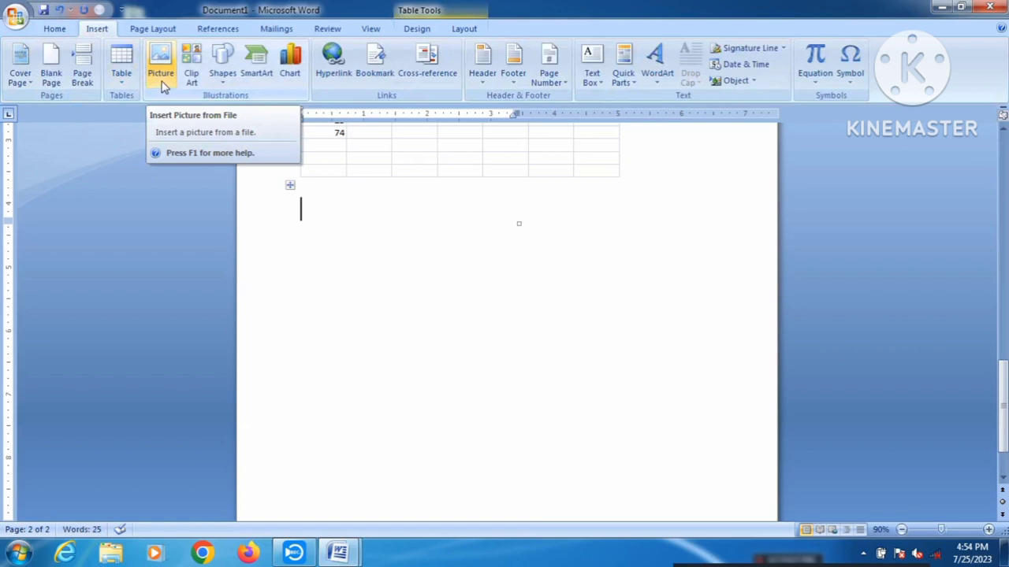
pyautogui.click(223, 71)
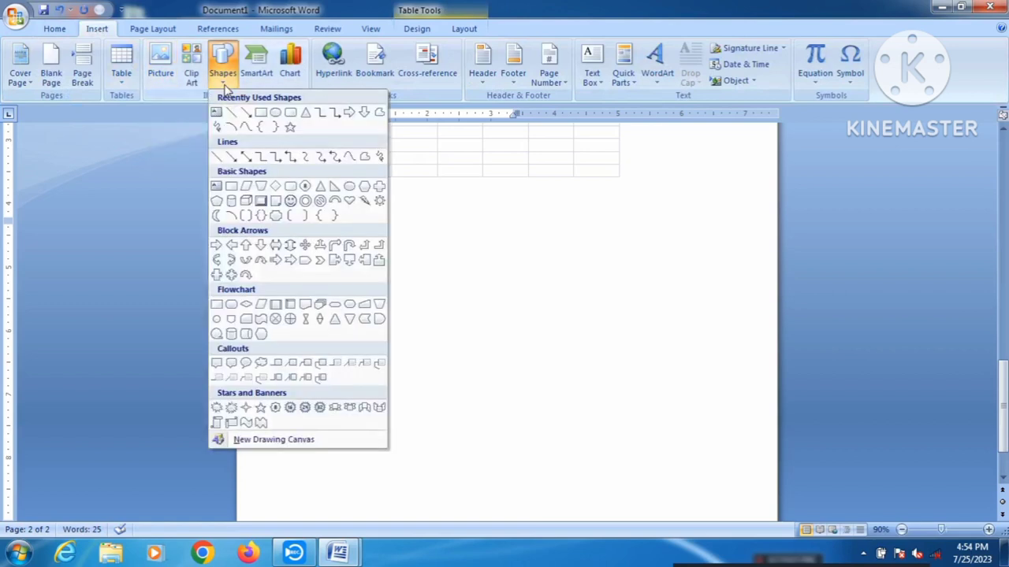
pyautogui.click(260, 112)
pyautogui.moveTo(361, 200); pyautogui.dragTo(604, 442)
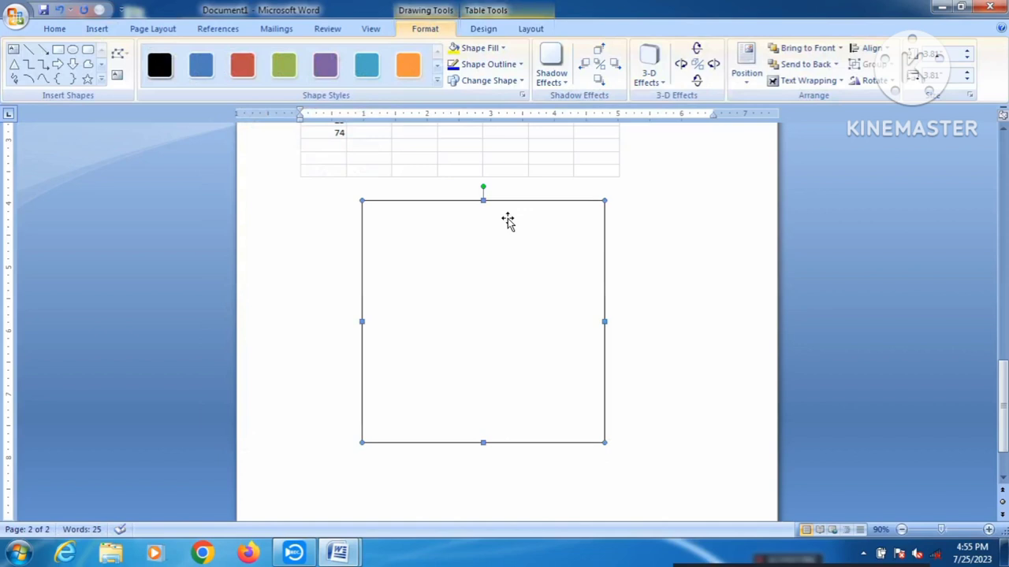
pyautogui.click(104, 29)
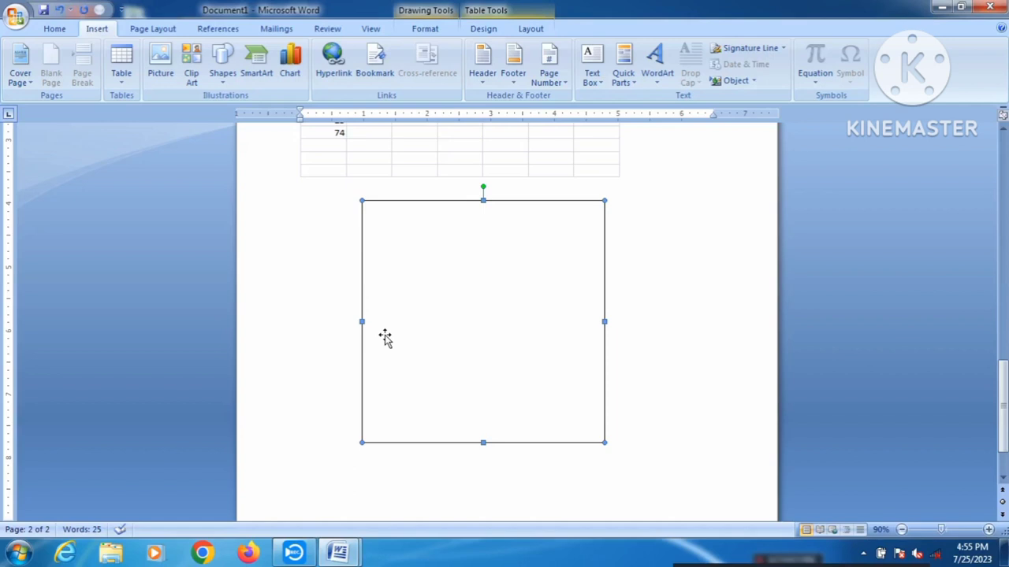
# Step: Fill the square with picture 12, the beach-wedding photo, via Format AutoShape fill effects
pyautogui.rightClick(425, 278)
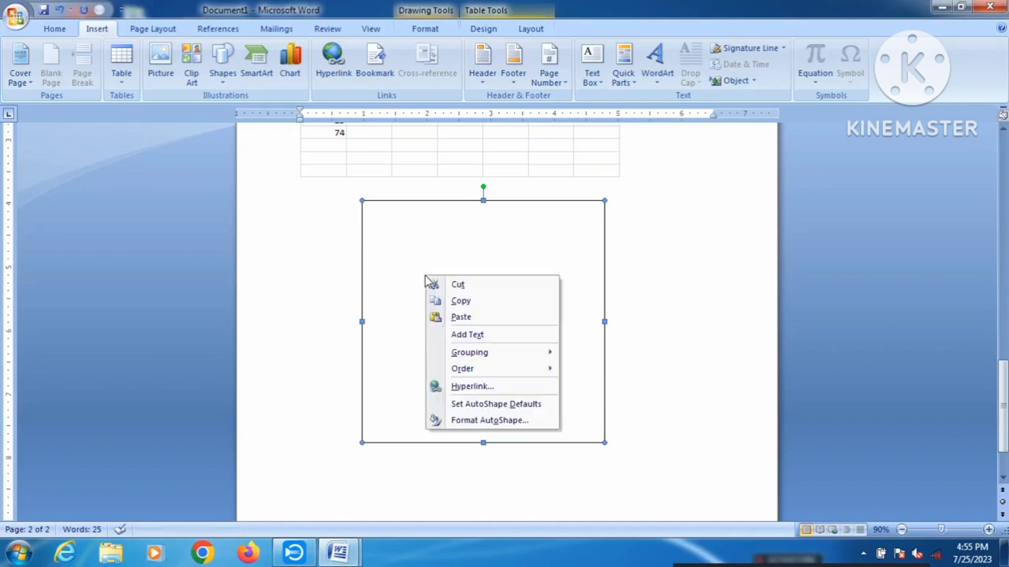
pyautogui.click(485, 423)
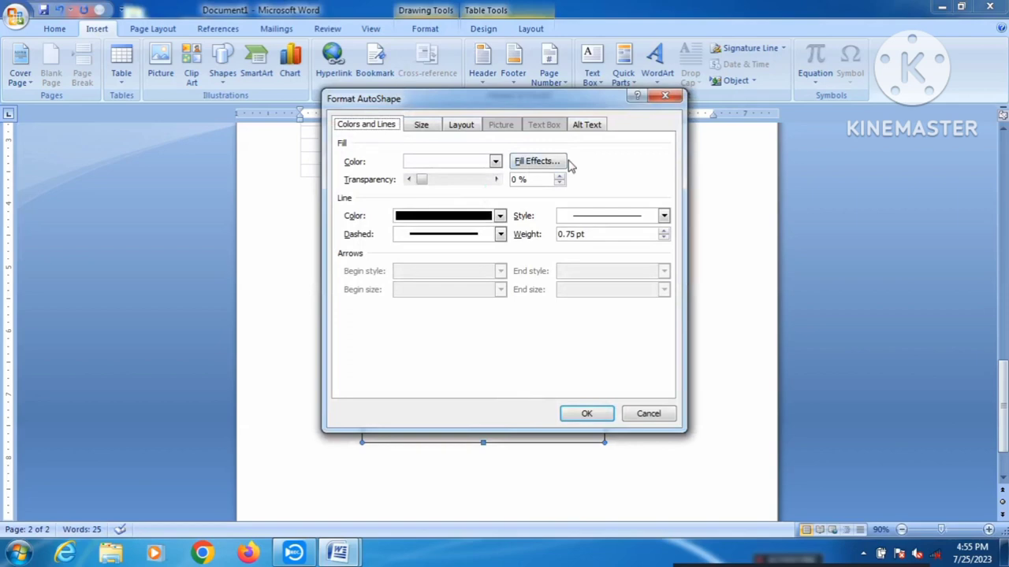
pyautogui.click(532, 166)
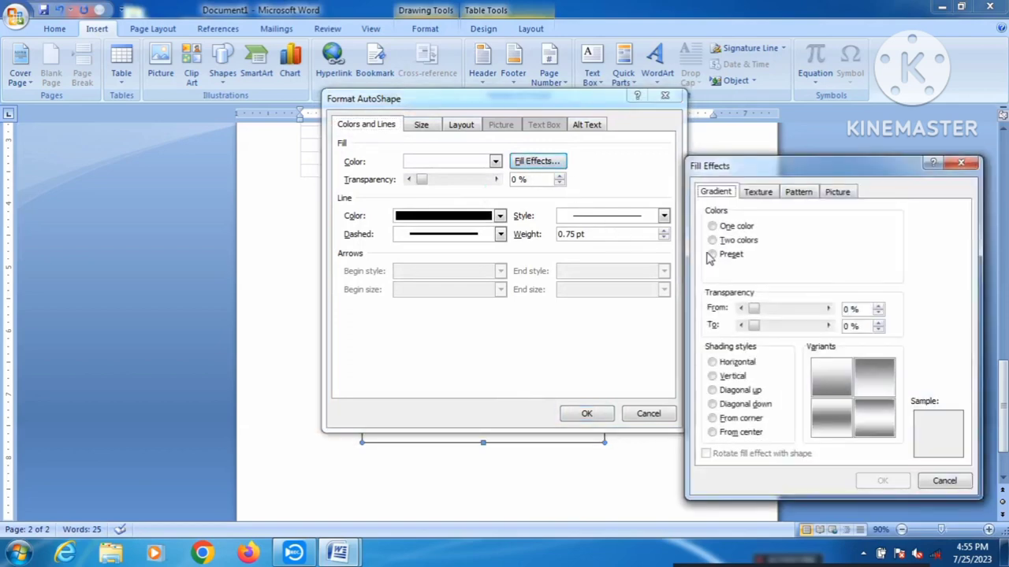
pyautogui.click(841, 195)
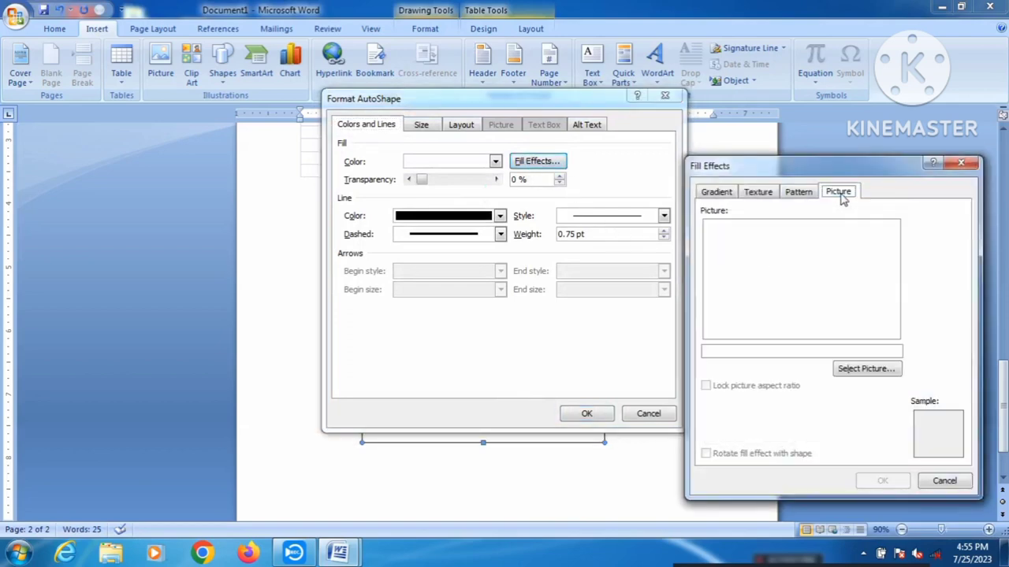
pyautogui.click(874, 369)
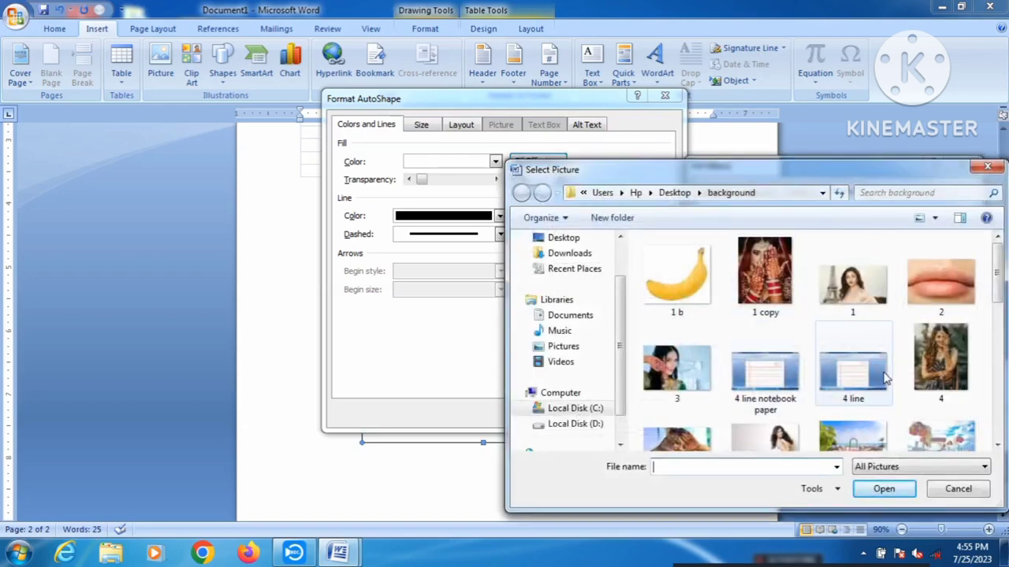
pyautogui.click(915, 438)
pyautogui.click(883, 489)
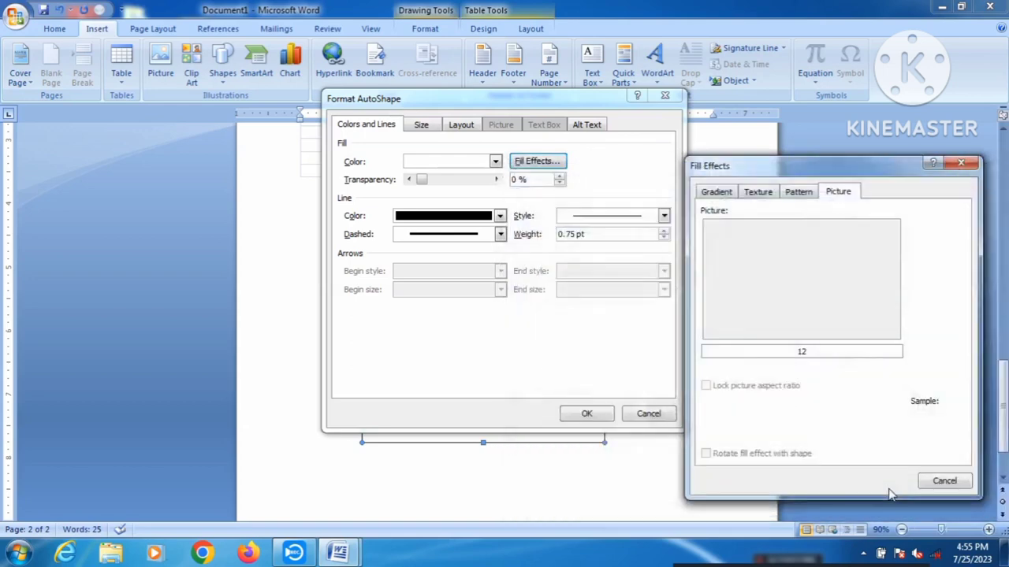
pyautogui.click(883, 481)
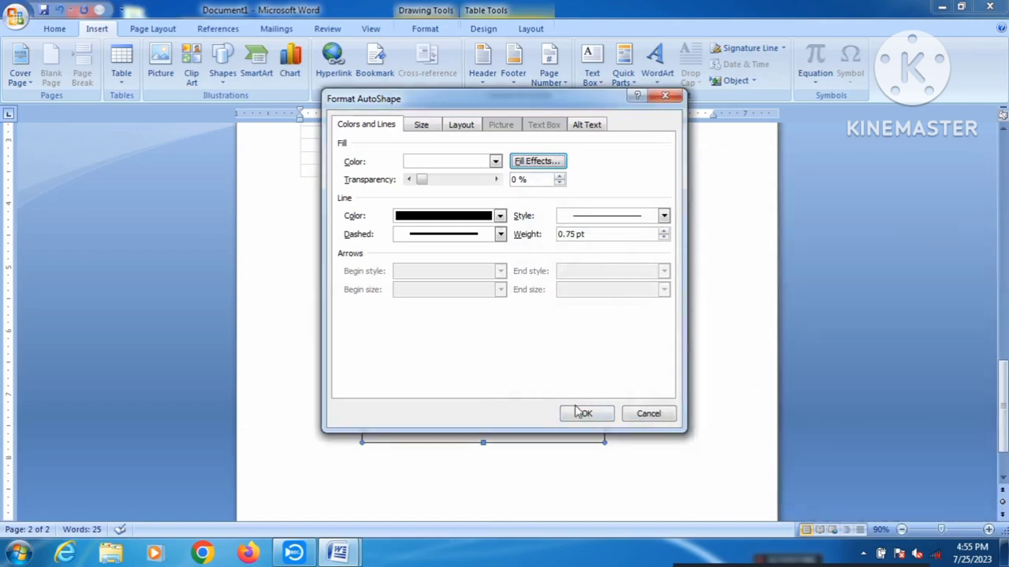
pyautogui.click(584, 414)
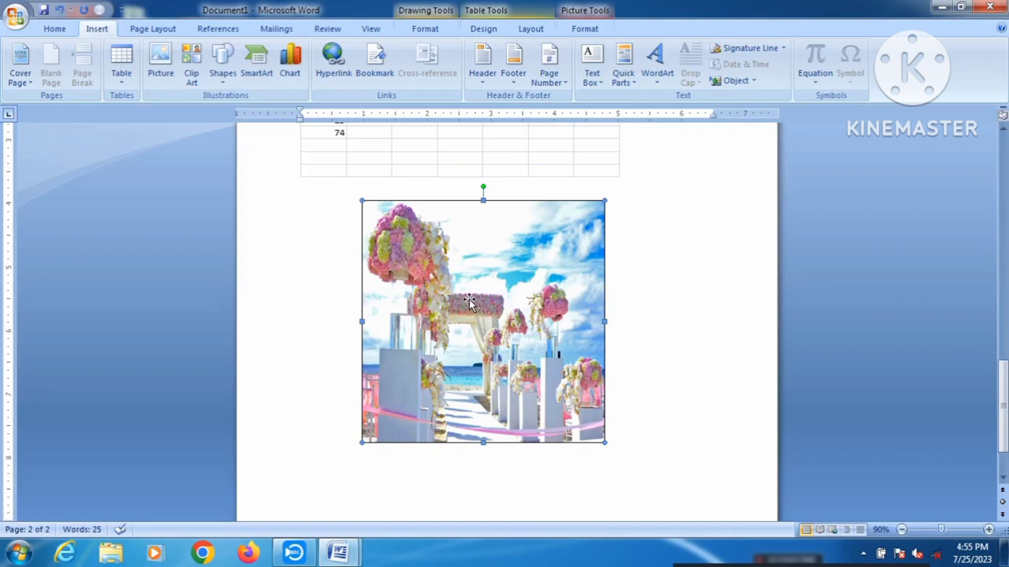
# Step: Shift the picture-filled square to the right, then delete it
pyautogui.moveTo(480, 310)
pyautogui.mouseDown()
pyautogui.moveTo(556, 327)
pyautogui.moveTo(578, 317)
pyautogui.moveTo(487, 293)
pyautogui.mouseUp()
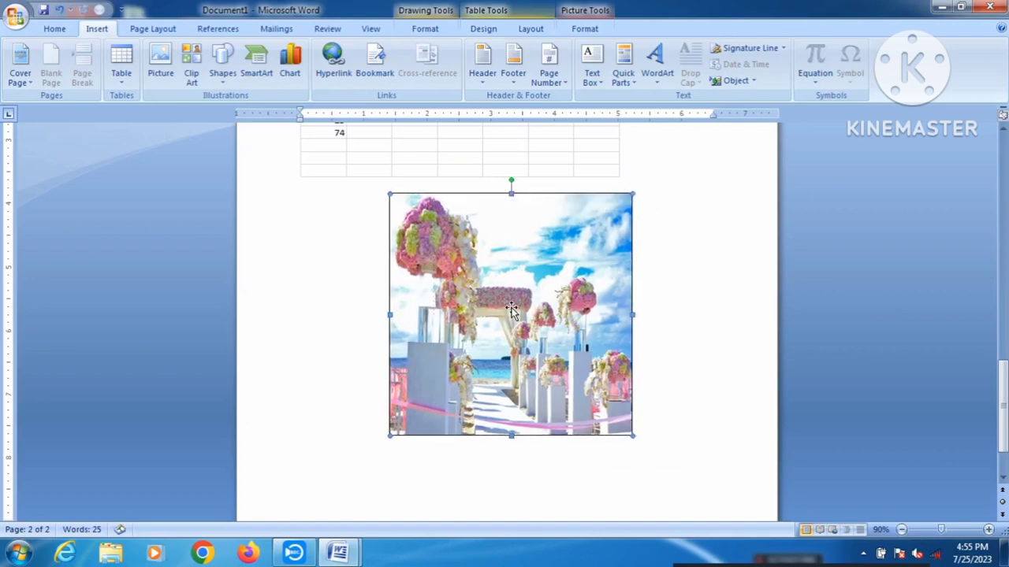
pyautogui.click(287, 199)
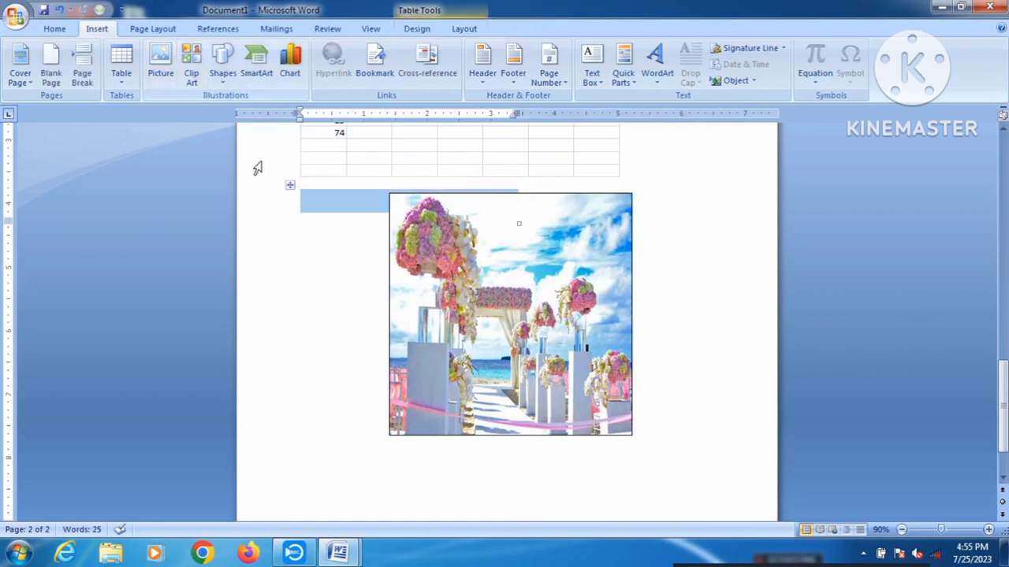
pyautogui.click(426, 276)
pyautogui.press('Delete')
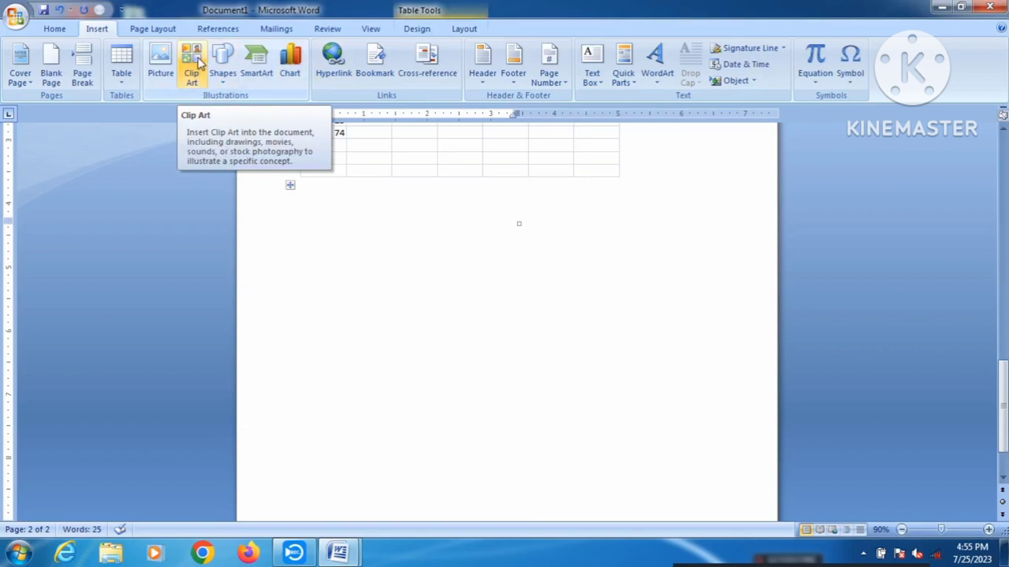
pyautogui.click(198, 62)
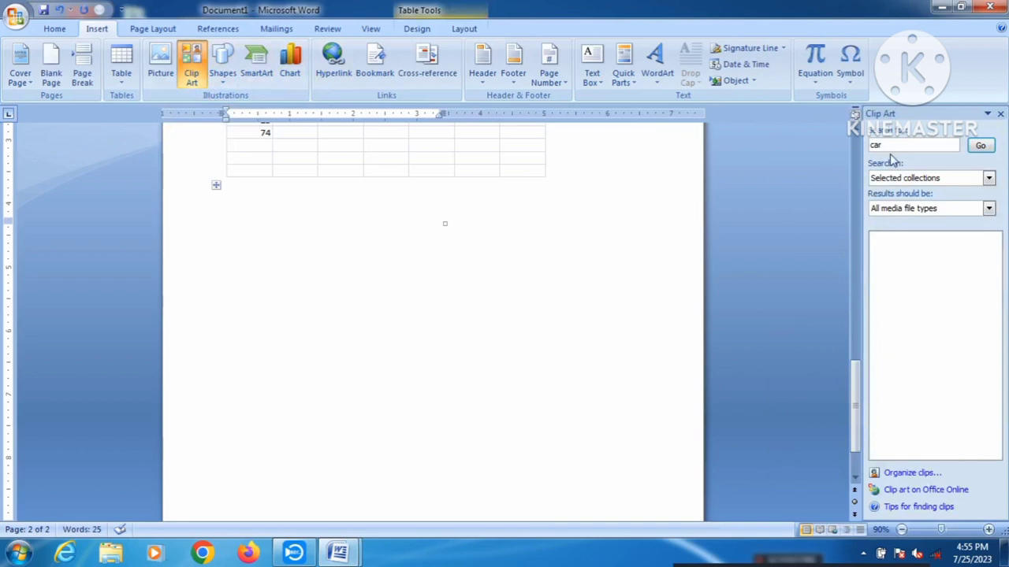
# Step: Search clip art for CAR, BUS and LION, then search for BUS again
pyautogui.click(886, 146)
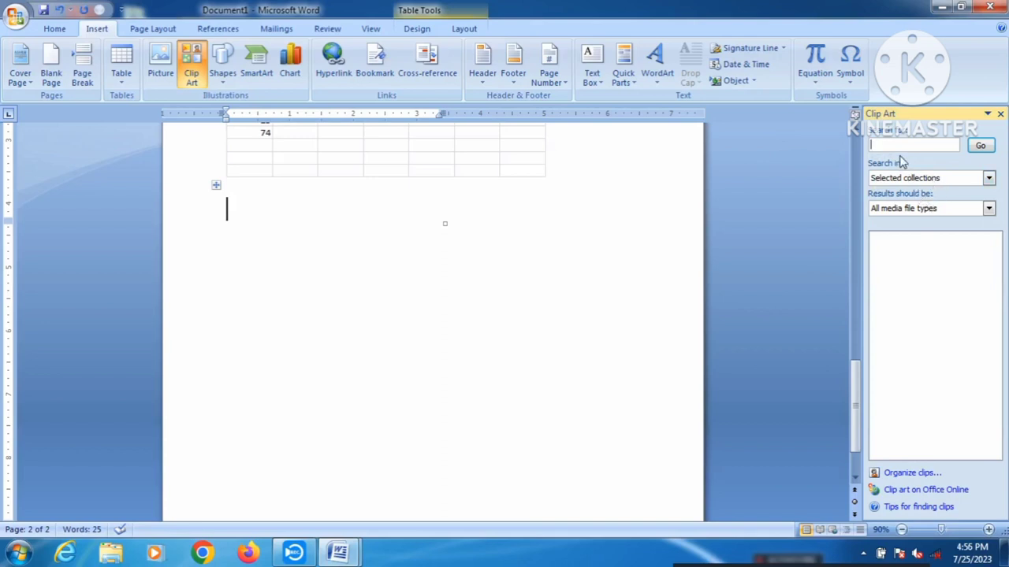
pyautogui.write('CAR')
pyautogui.click(981, 145)
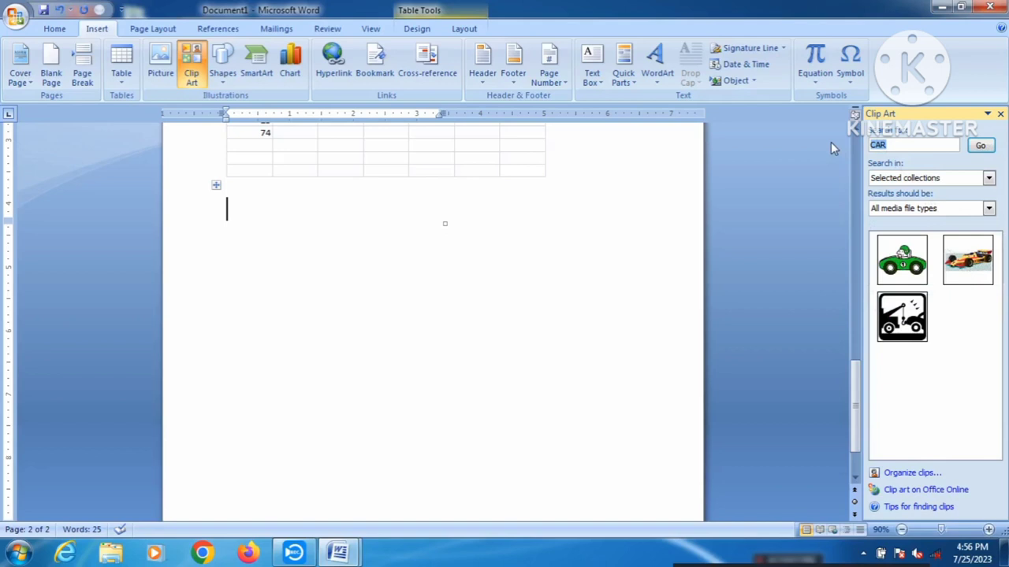
pyautogui.write('BUS')
pyautogui.press('Return')
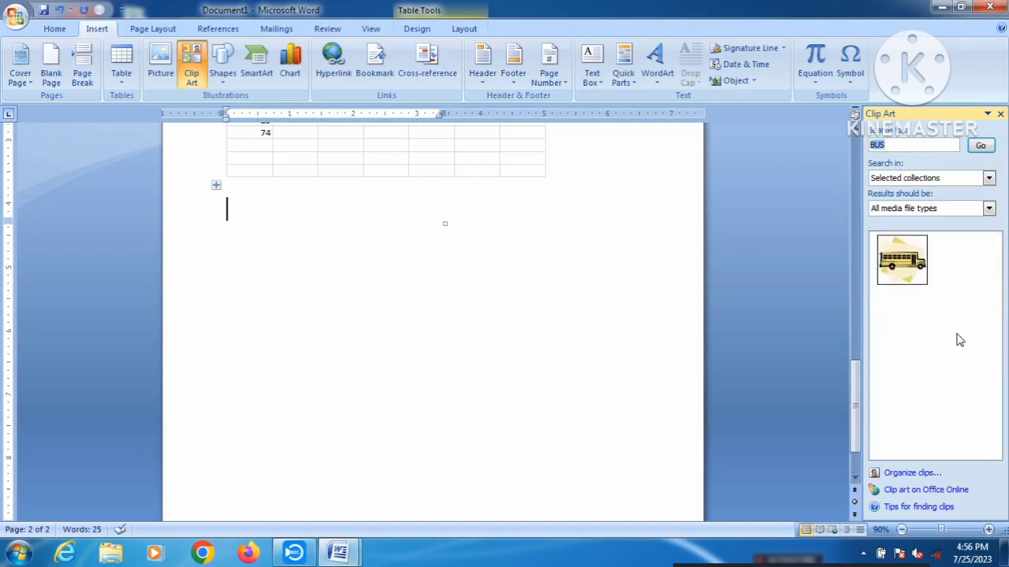
pyautogui.press('BackSpace')
pyautogui.write('LION')
pyautogui.press('Return')
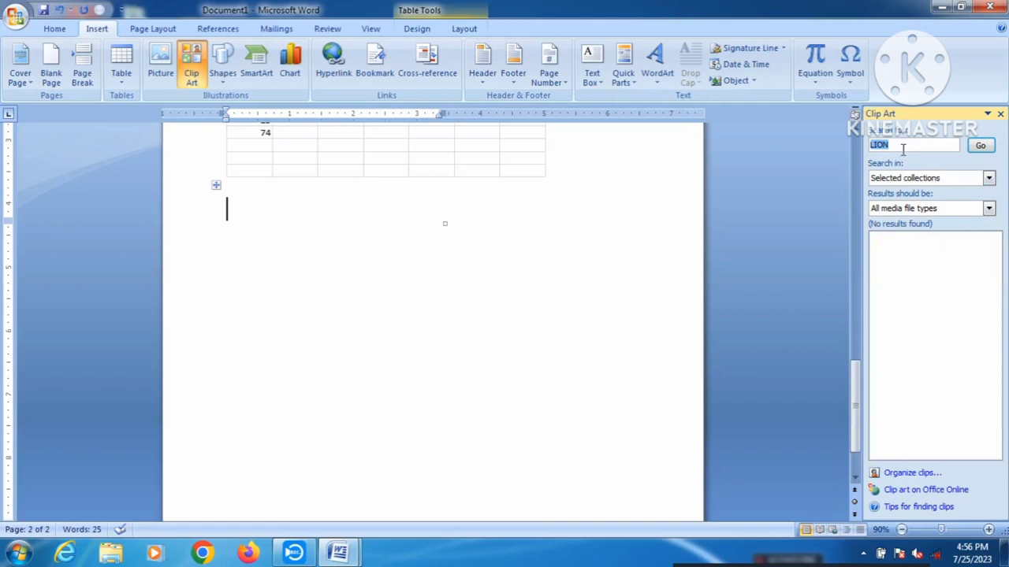
pyautogui.write('BUS')
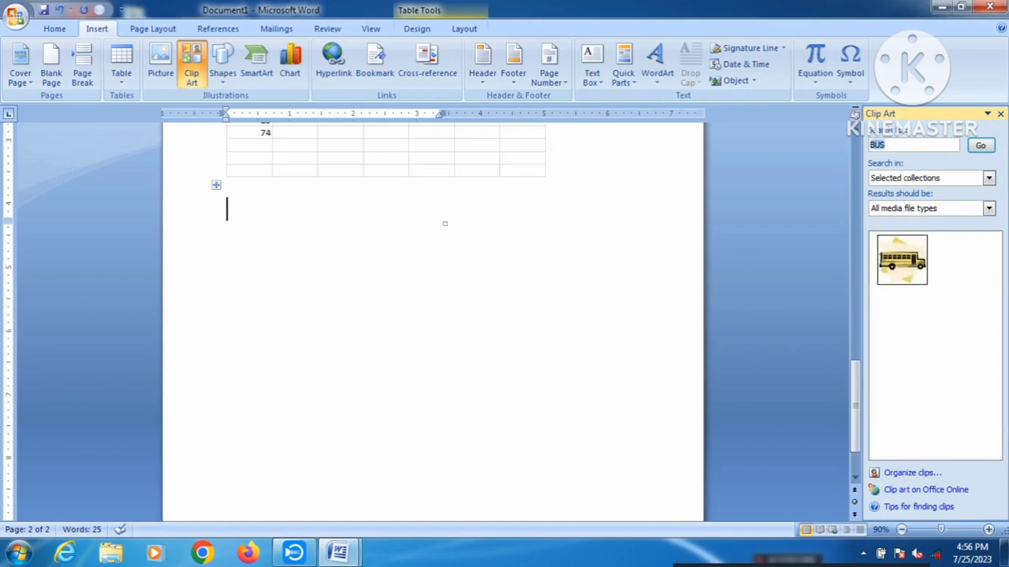
# Step: Insert the school bus clip in front of text, move it right, close the Clip Art pane, then delete it
pyautogui.click(918, 272)
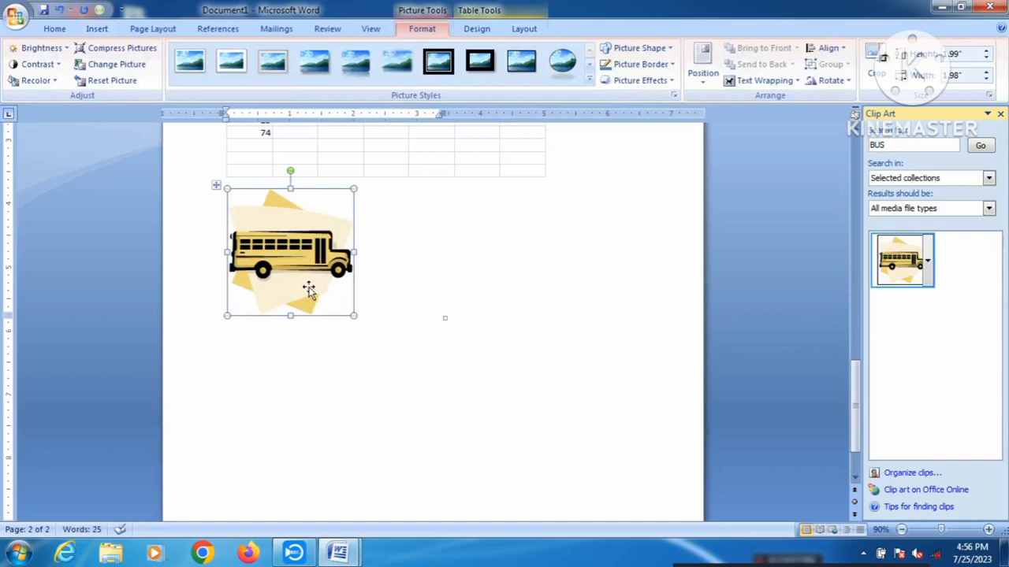
pyautogui.click(789, 82)
pyautogui.click(788, 165)
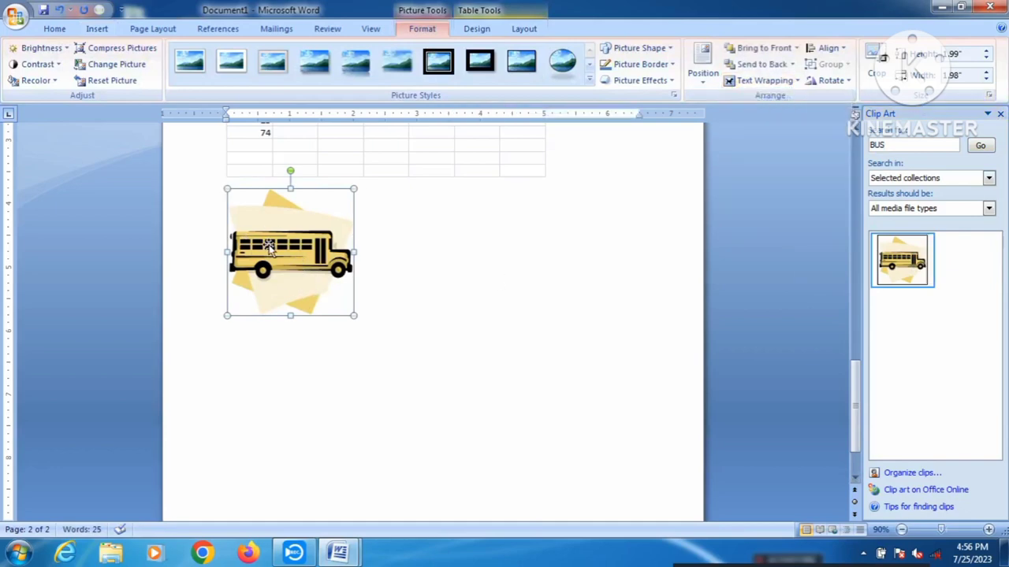
pyautogui.moveTo(266, 244); pyautogui.dragTo(439, 257)
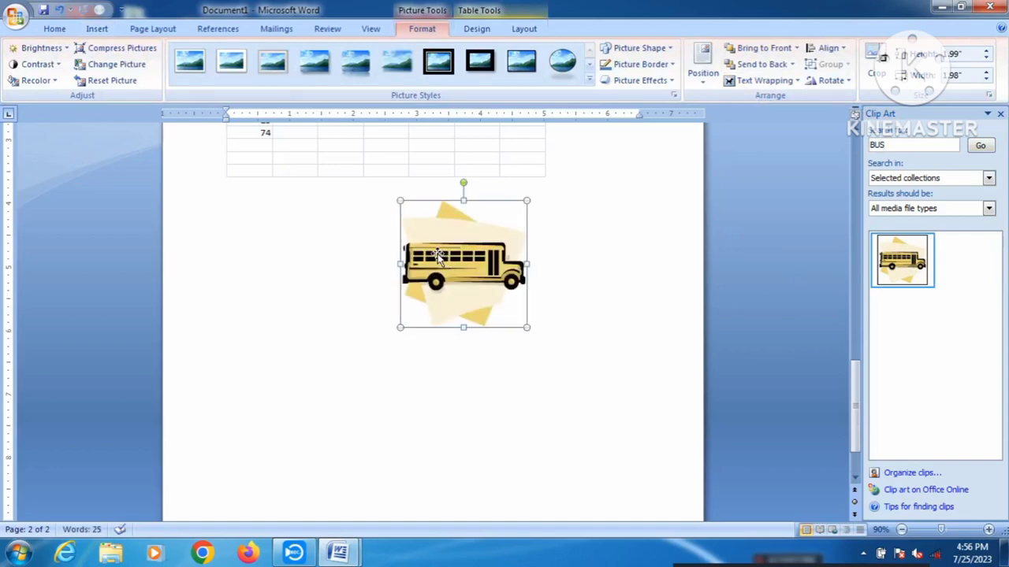
pyautogui.click(1000, 113)
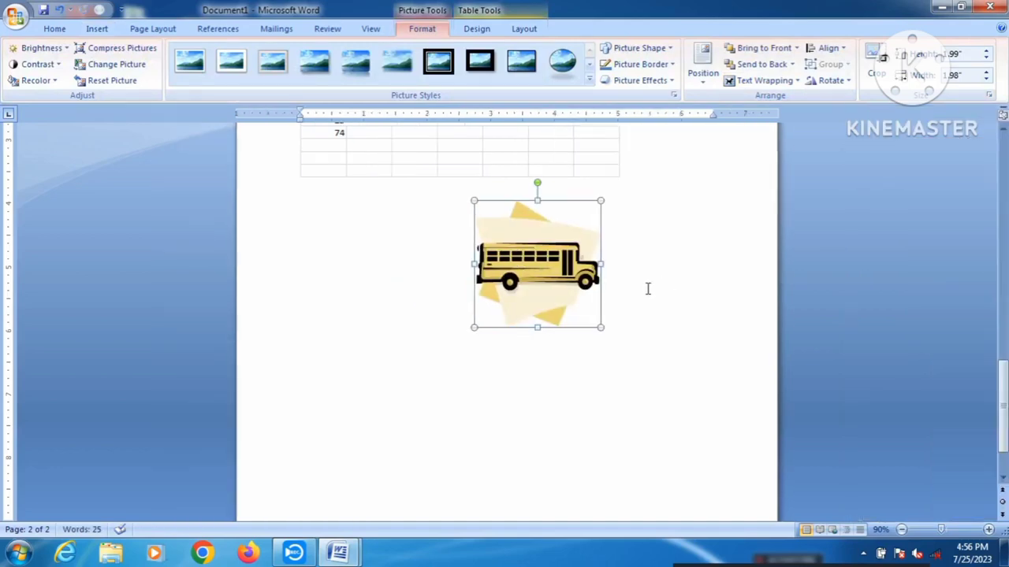
pyautogui.press('Delete')
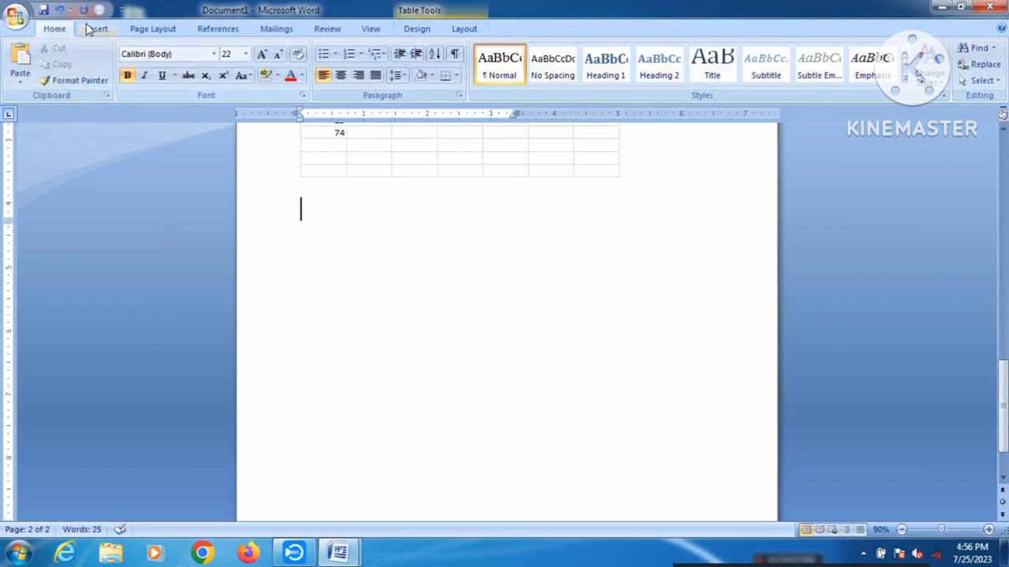
# Step: Draw a 32-point star below the table, sharpen its points with the adjustment handle, then delete it
pyautogui.click(93, 29)
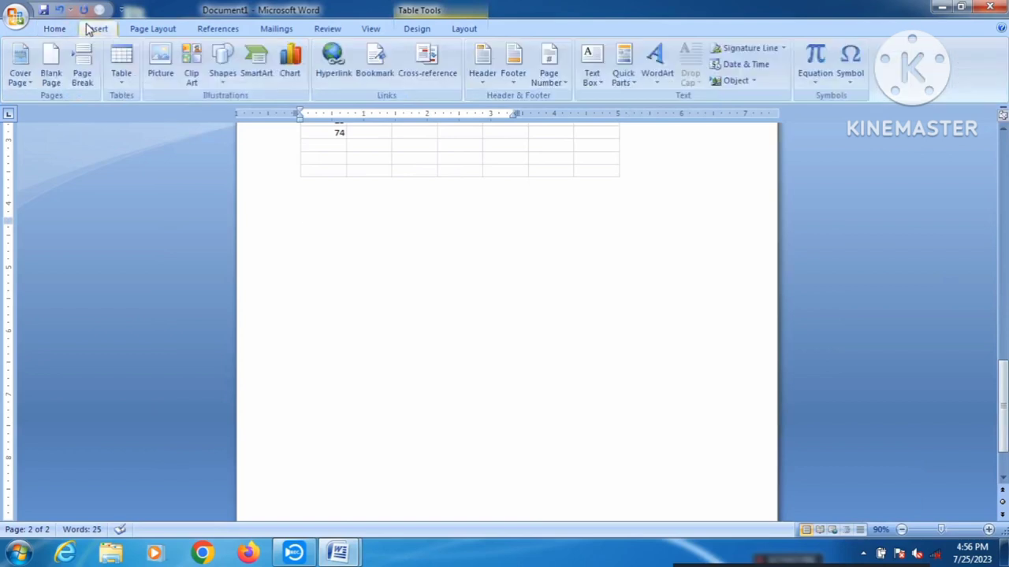
pyautogui.click(226, 89)
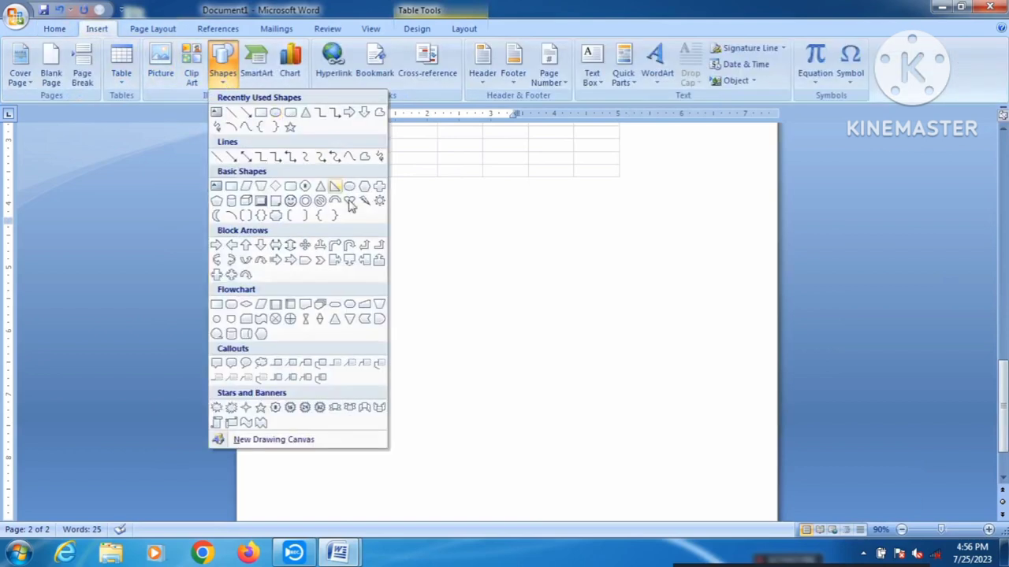
pyautogui.click(319, 408)
pyautogui.moveTo(398, 232); pyautogui.dragTo(646, 466)
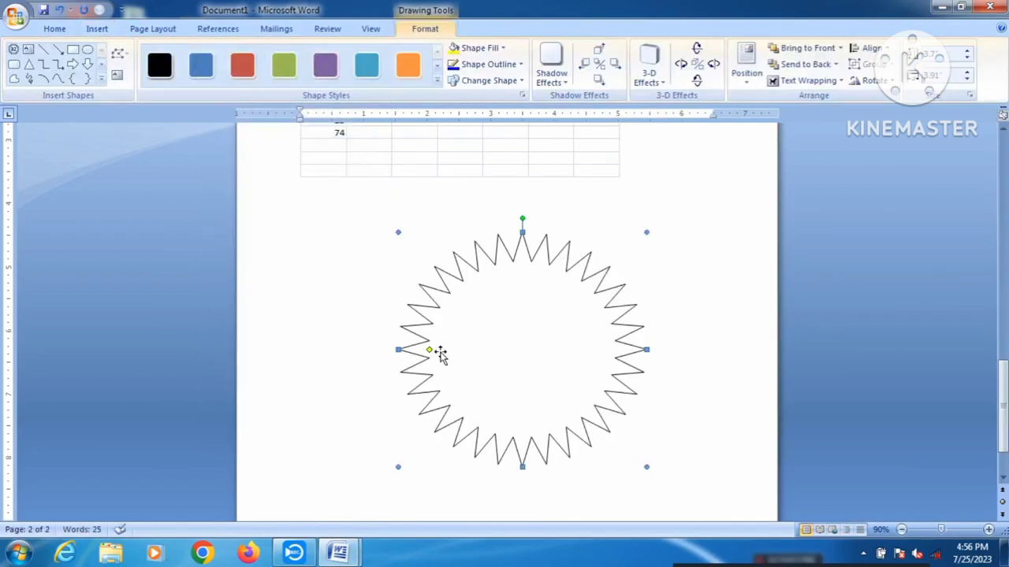
pyautogui.moveTo(404, 349)
pyautogui.mouseDown()
pyautogui.moveTo(466, 352)
pyautogui.moveTo(452, 352)
pyautogui.mouseUp()
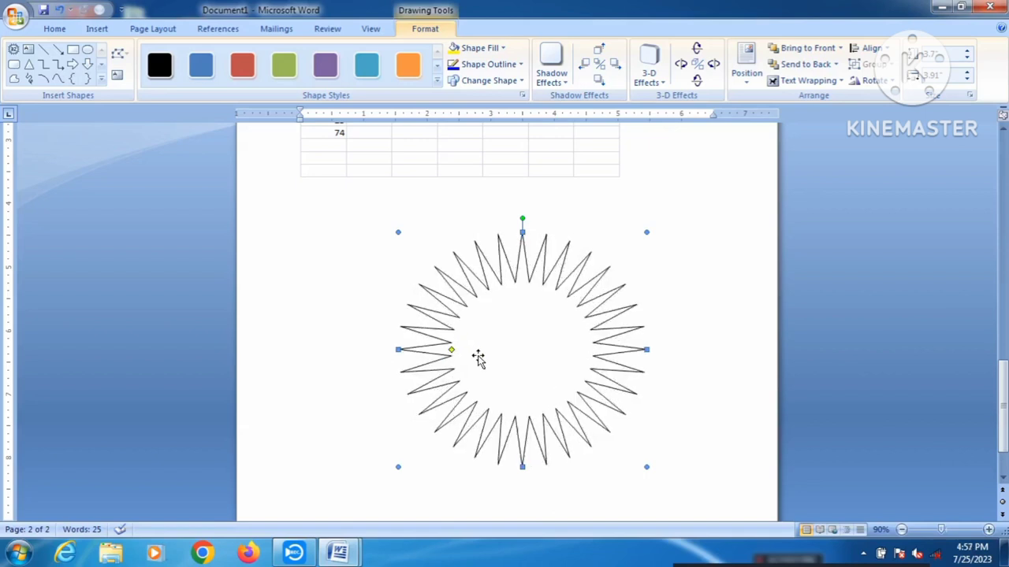
pyautogui.press('Delete')
pyautogui.click(98, 30)
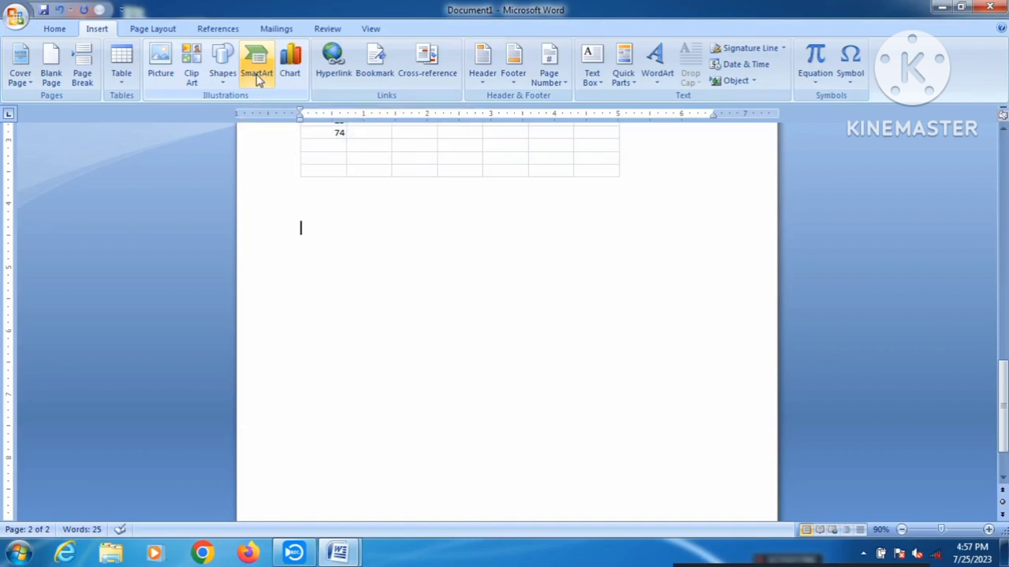
# Step: Insert a Vertical Equation SmartArt graphic below the number table
pyautogui.click(258, 79)
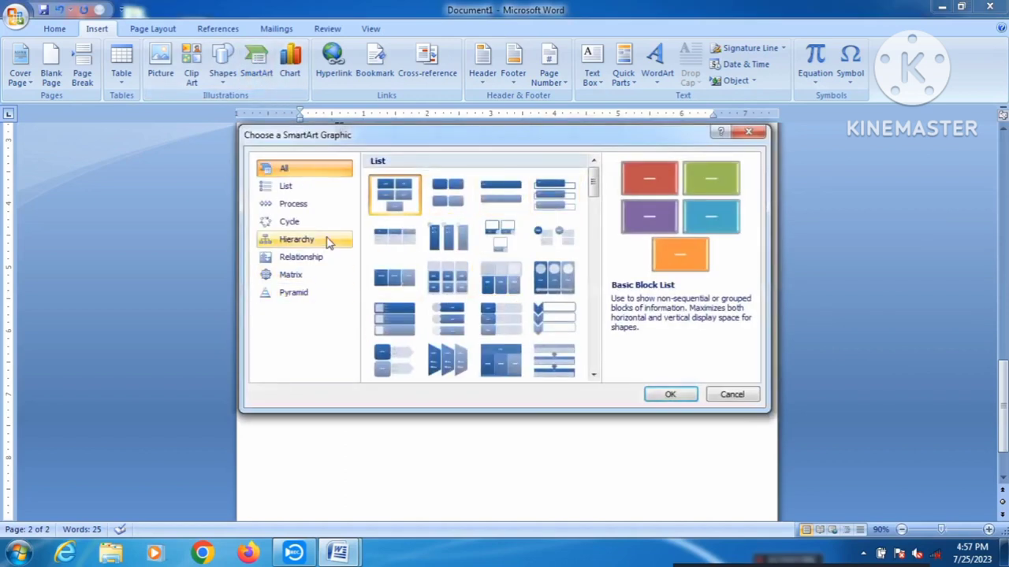
pyautogui.moveTo(594, 186)
pyautogui.mouseDown()
pyautogui.moveTo(597, 287)
pyautogui.moveTo(596, 203)
pyautogui.mouseUp()
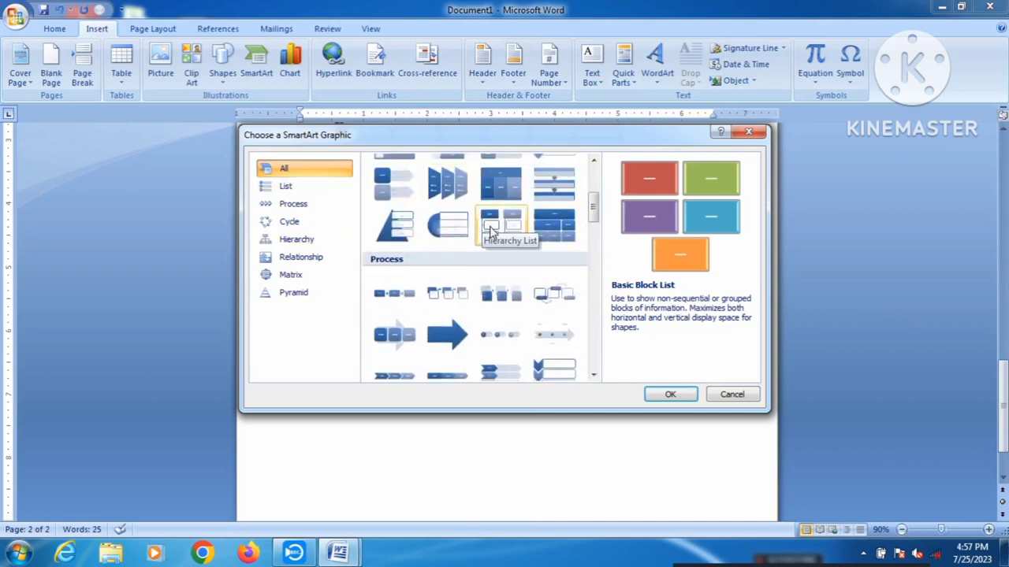
pyautogui.moveTo(593, 208)
pyautogui.mouseDown()
pyautogui.moveTo(599, 179)
pyautogui.moveTo(597, 242)
pyautogui.mouseUp()
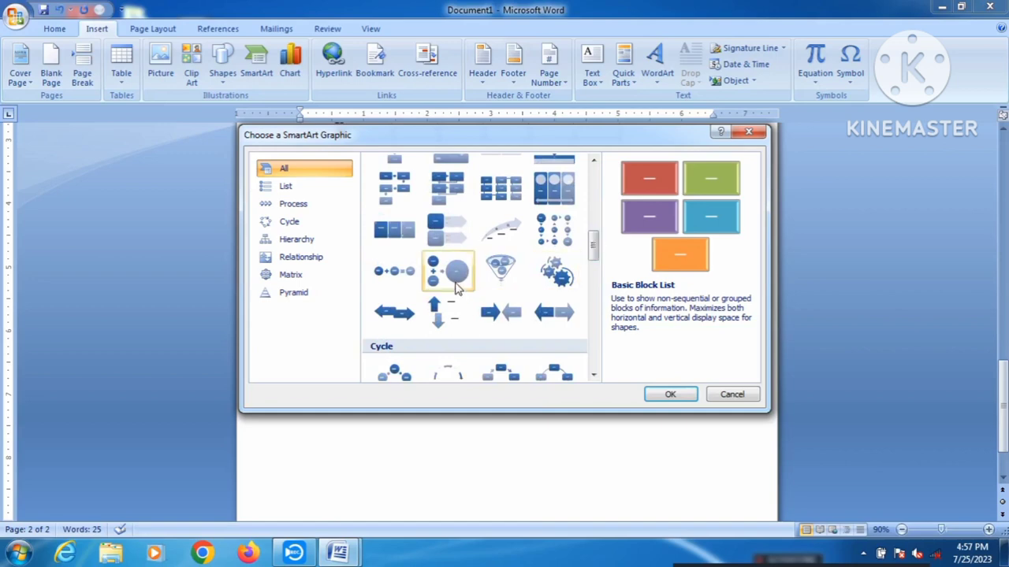
pyautogui.click(456, 288)
pyautogui.click(659, 394)
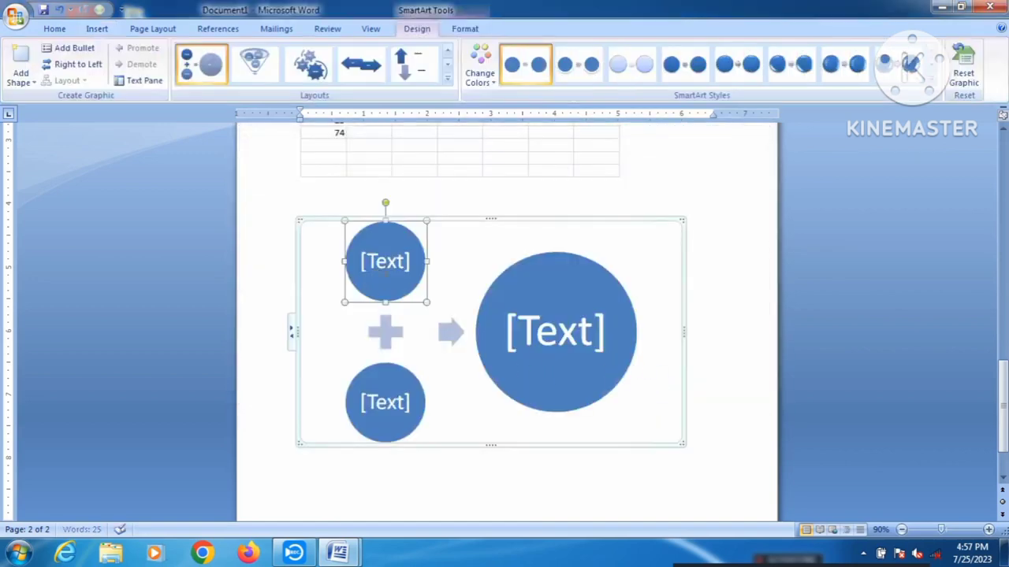
# Step: Type DCA in the top circle, ADCA in the large circle and DTP in the bottom circle
pyautogui.click(387, 269)
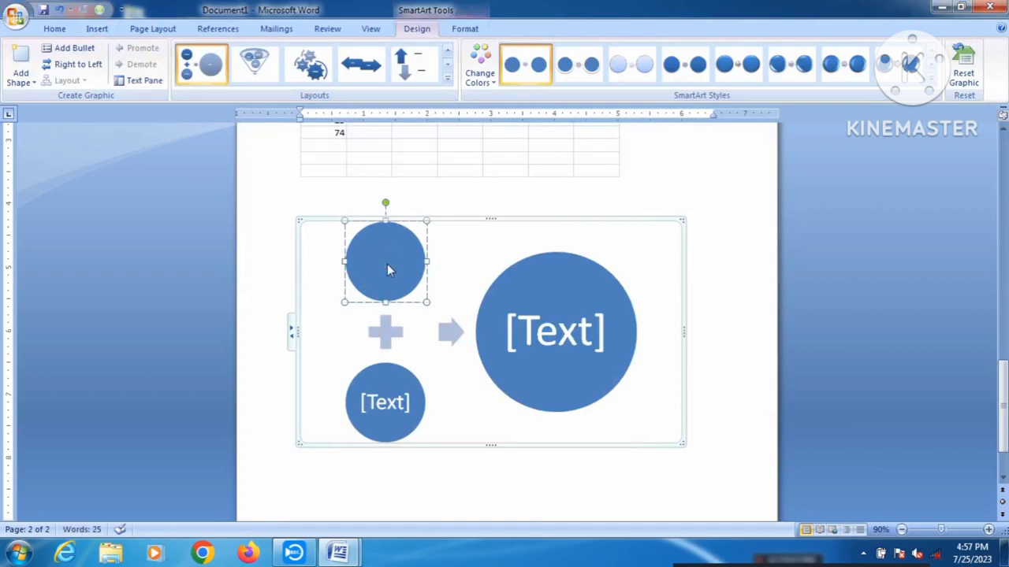
pyautogui.write('DCA')
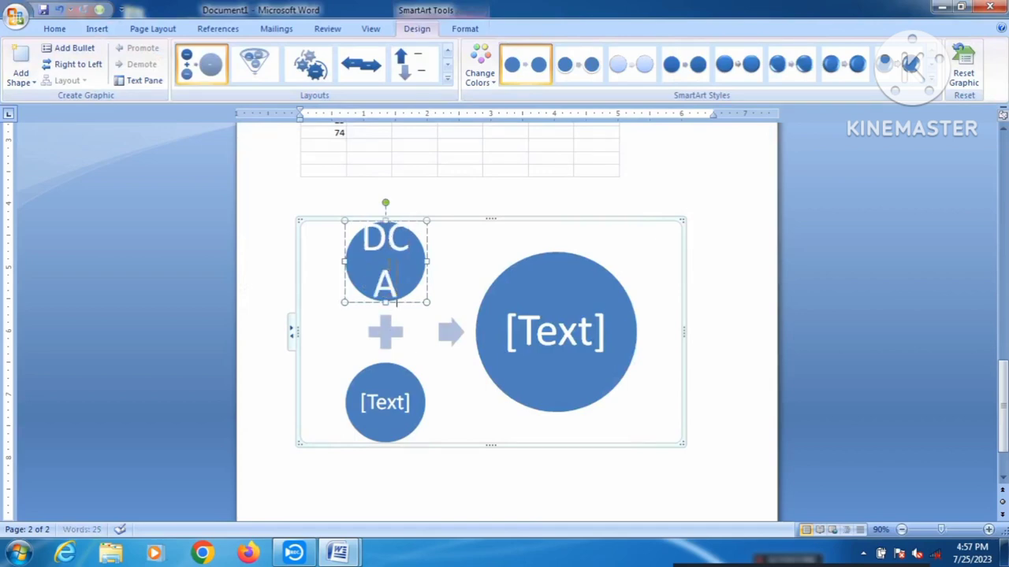
pyautogui.click(544, 326)
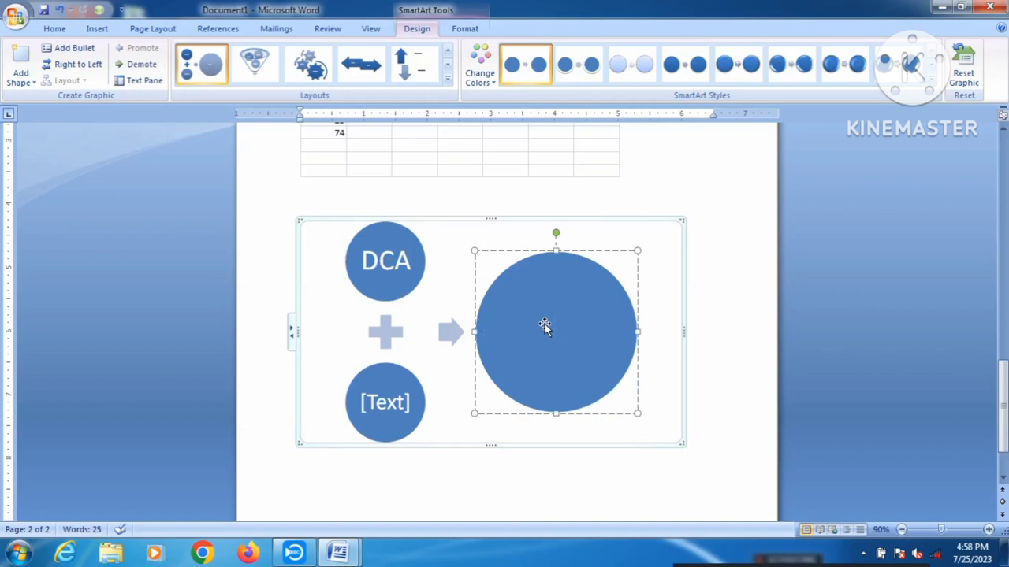
pyautogui.write('ADCA')
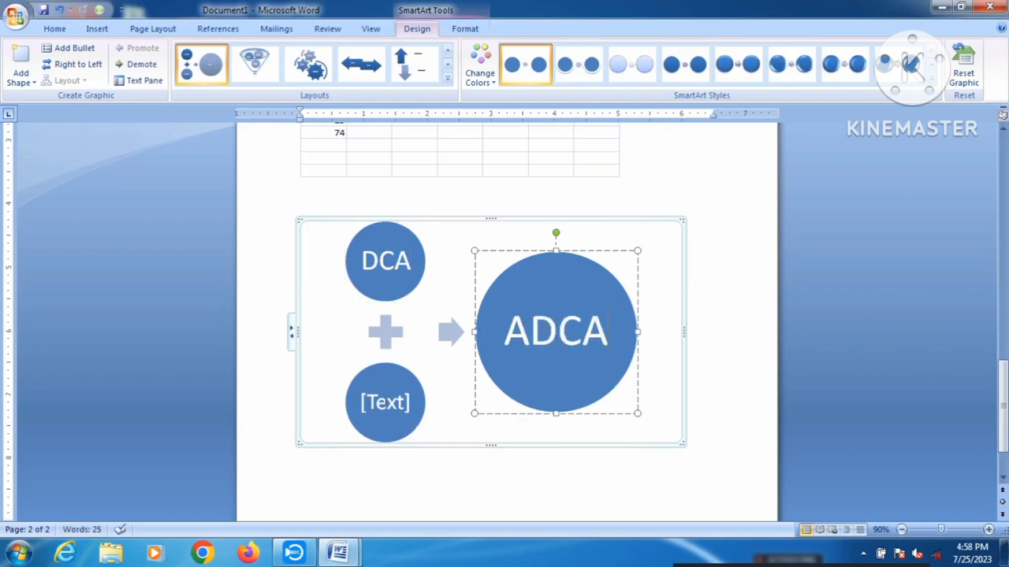
pyautogui.click(384, 400)
pyautogui.write('DTP')
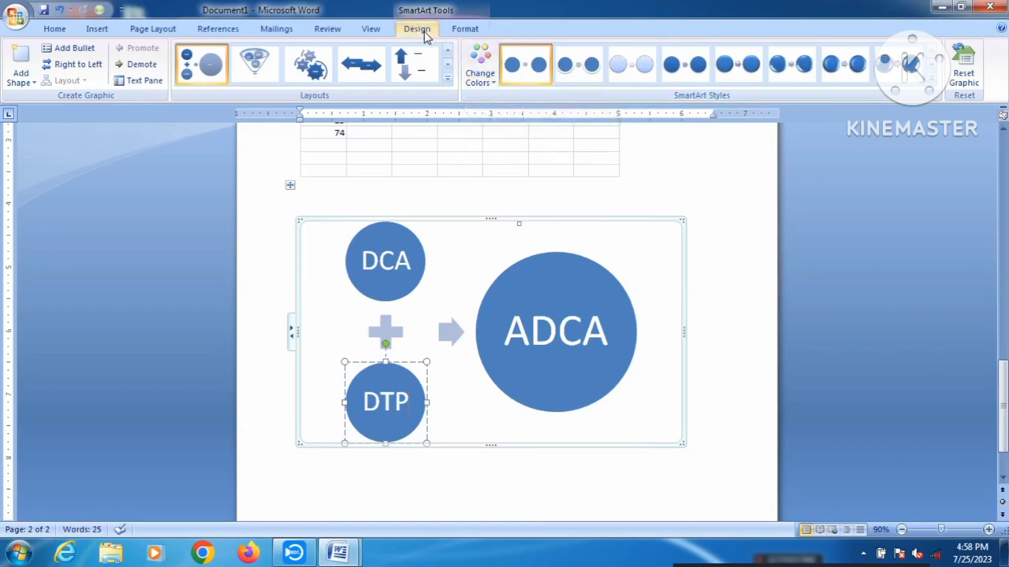
# Step: Give the diagram the Colorful colour scheme and a 3-D SmartArt style
pyautogui.click(482, 75)
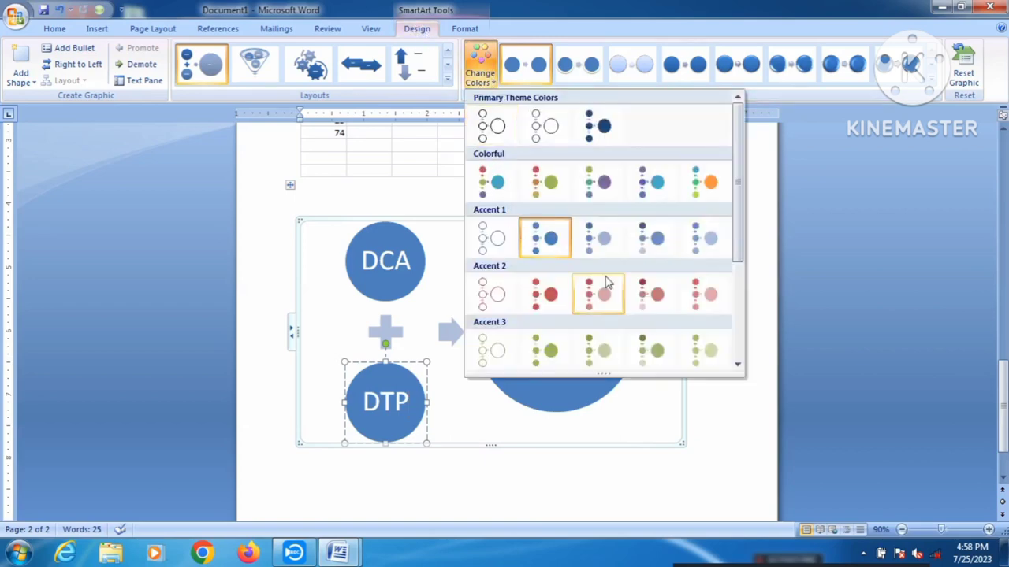
pyautogui.click(697, 182)
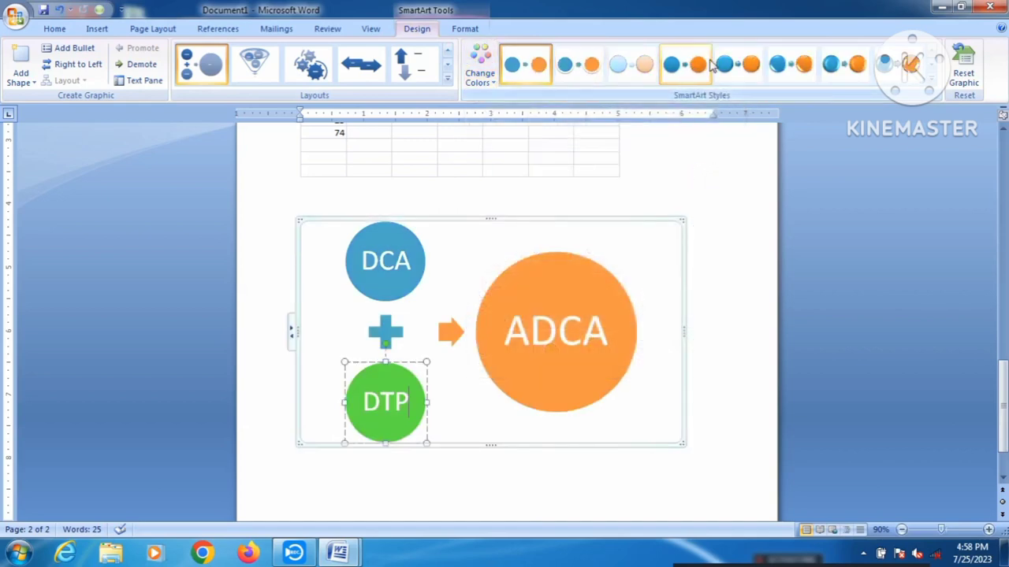
pyautogui.click(930, 88)
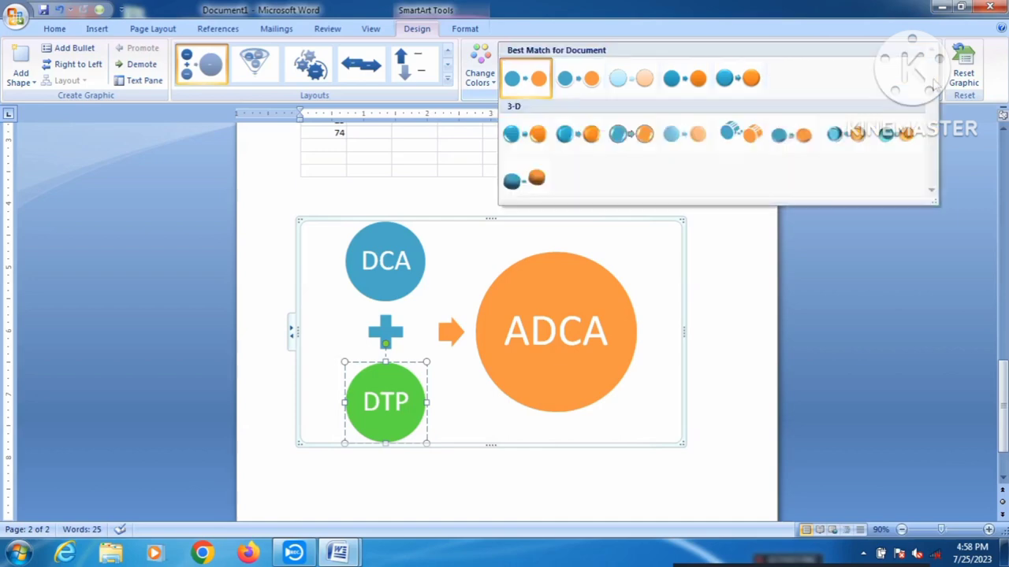
pyautogui.click(843, 139)
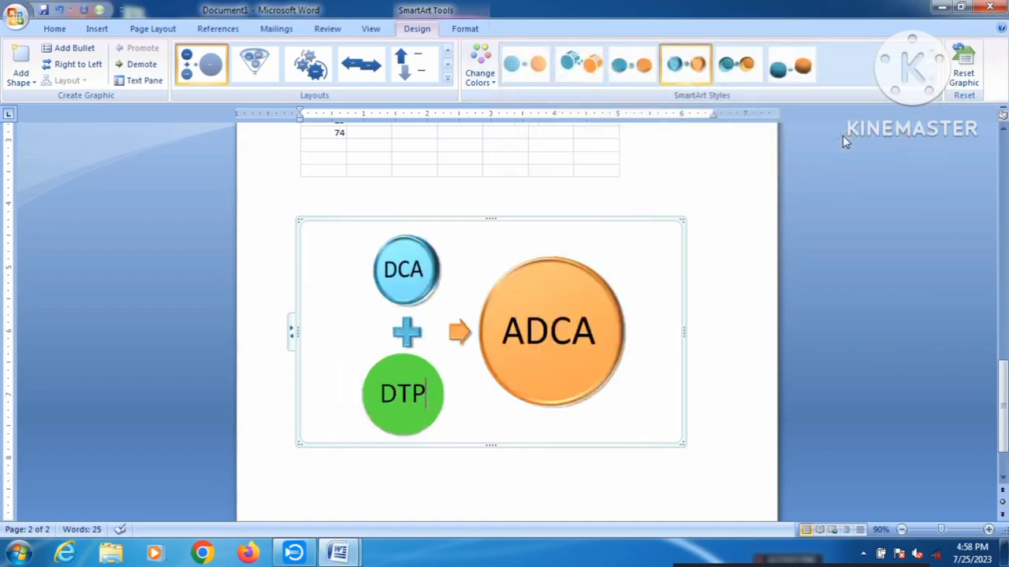
pyautogui.click(792, 77)
pyautogui.click(633, 75)
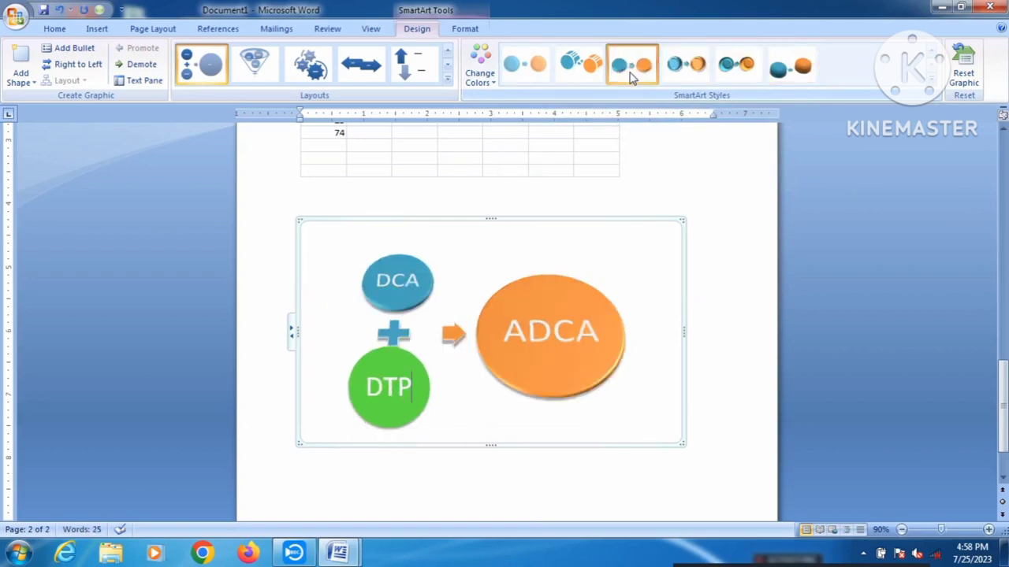
# Step: Select the whole DCA + DTP = ADCA diagram frame and delete it
pyautogui.click(664, 196)
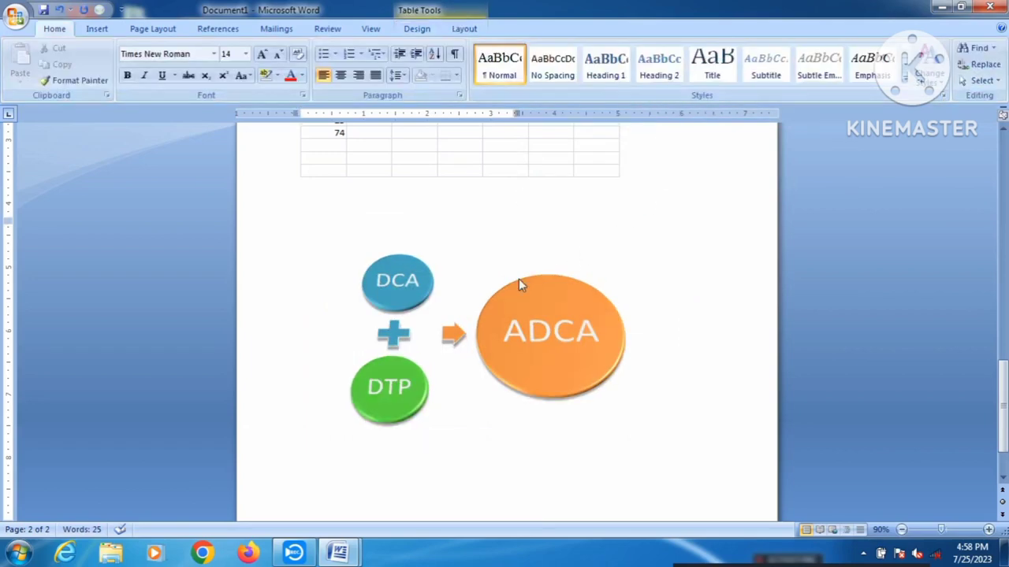
pyautogui.click(509, 366)
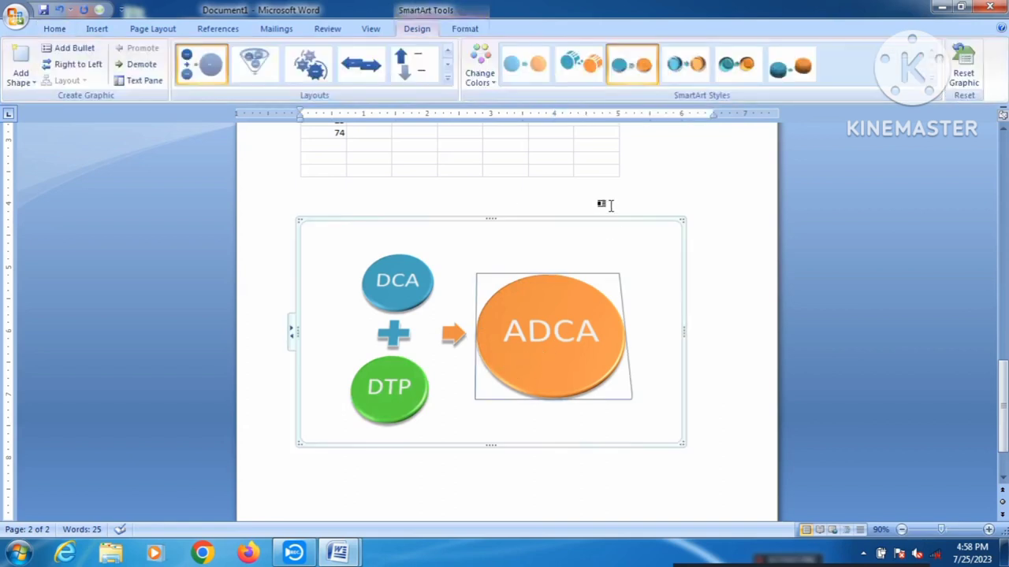
pyautogui.click(613, 220)
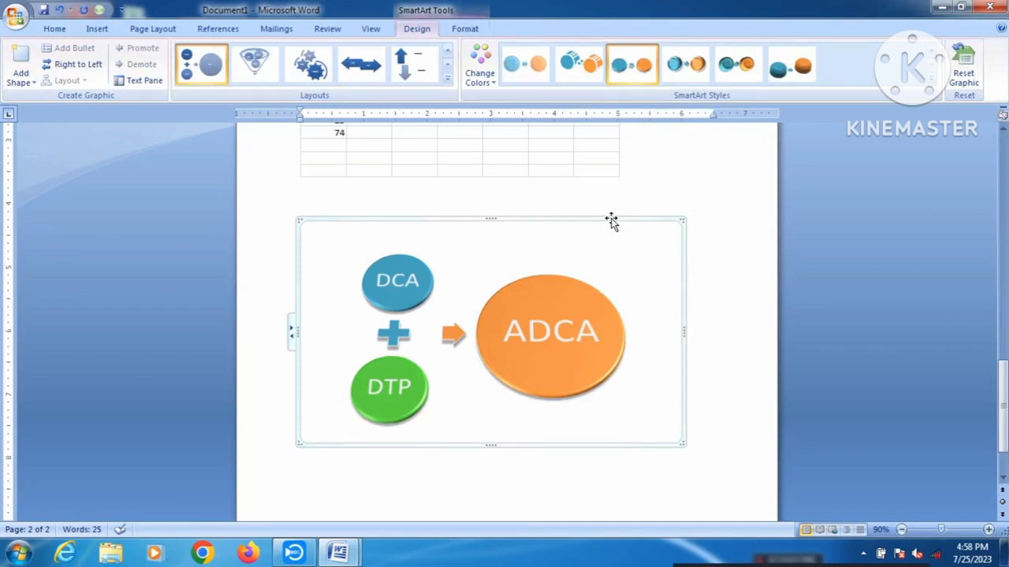
pyautogui.press('Delete')
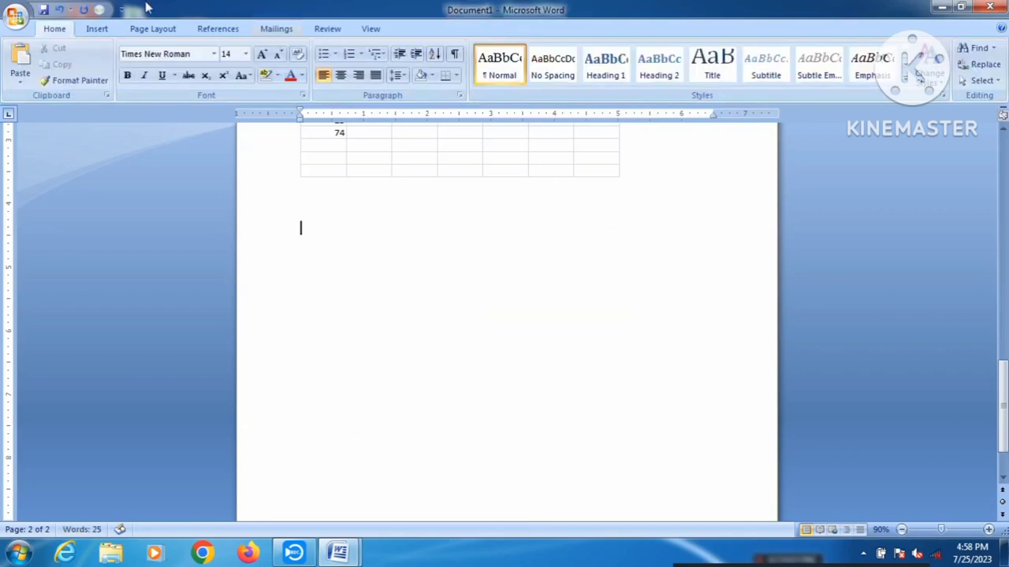
# Step: Insert a Stacked Column chart from the Column category below the number table
pyautogui.click(100, 30)
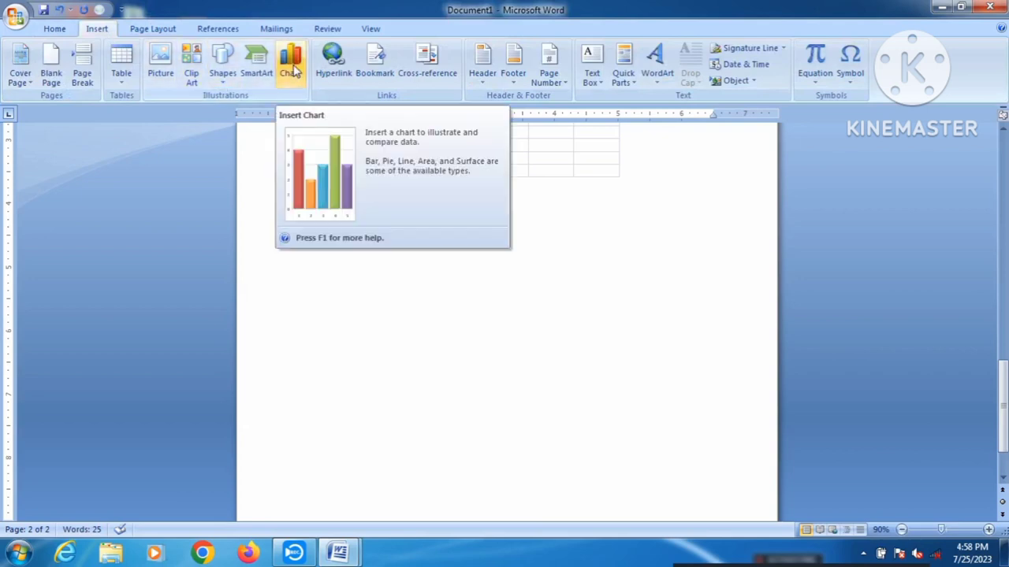
pyautogui.click(290, 70)
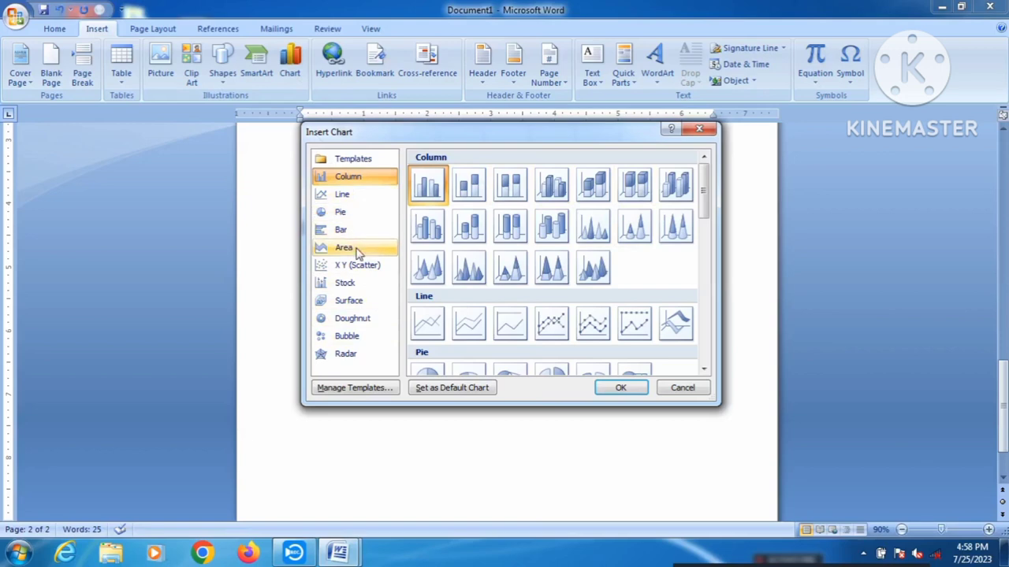
pyautogui.click(469, 186)
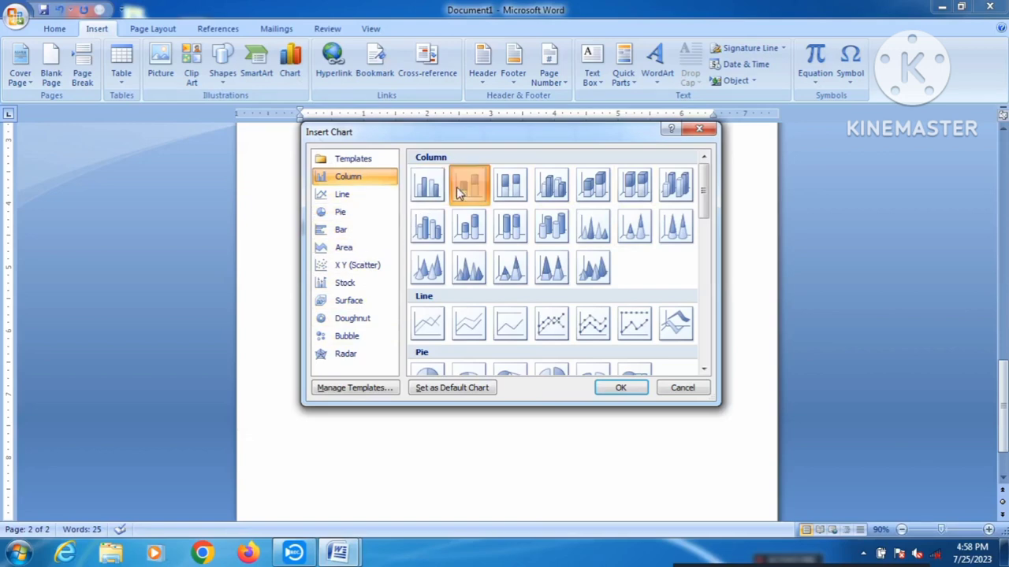
pyautogui.click(621, 389)
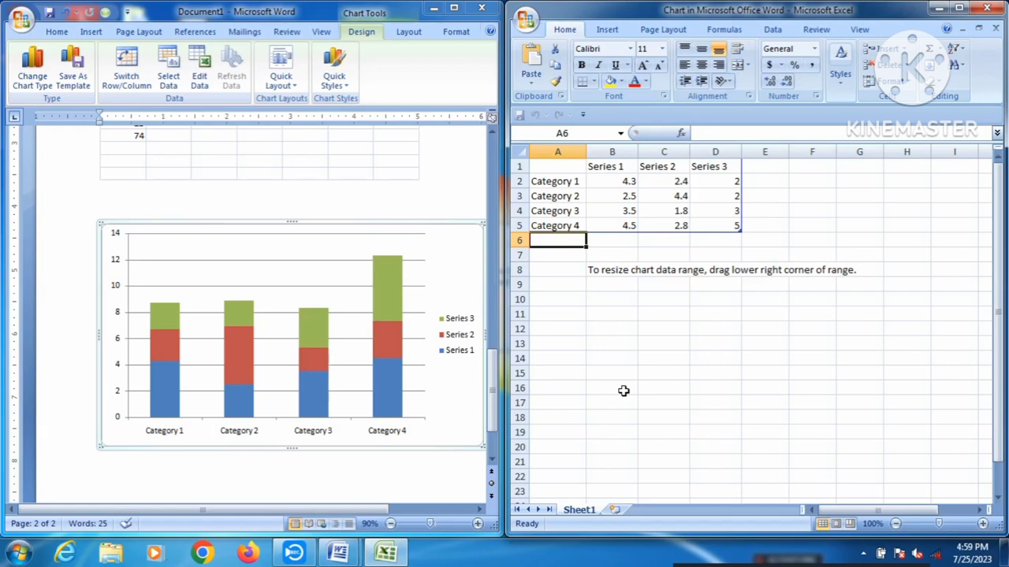
# Step: Replace the category labels in A2:A5 with MAHESH, RAVI, ANKIT and RUPA
pyautogui.click(561, 182)
pyautogui.press('BackSpace')
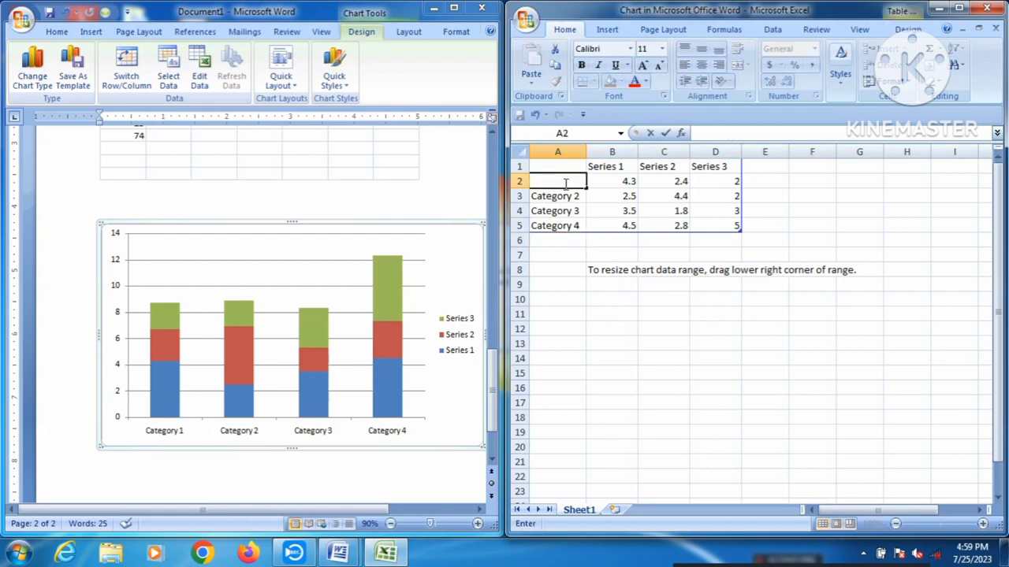
pyautogui.write('MAH')
pyautogui.write('S')
pyautogui.press('BackSpace')
pyautogui.write('ESH')
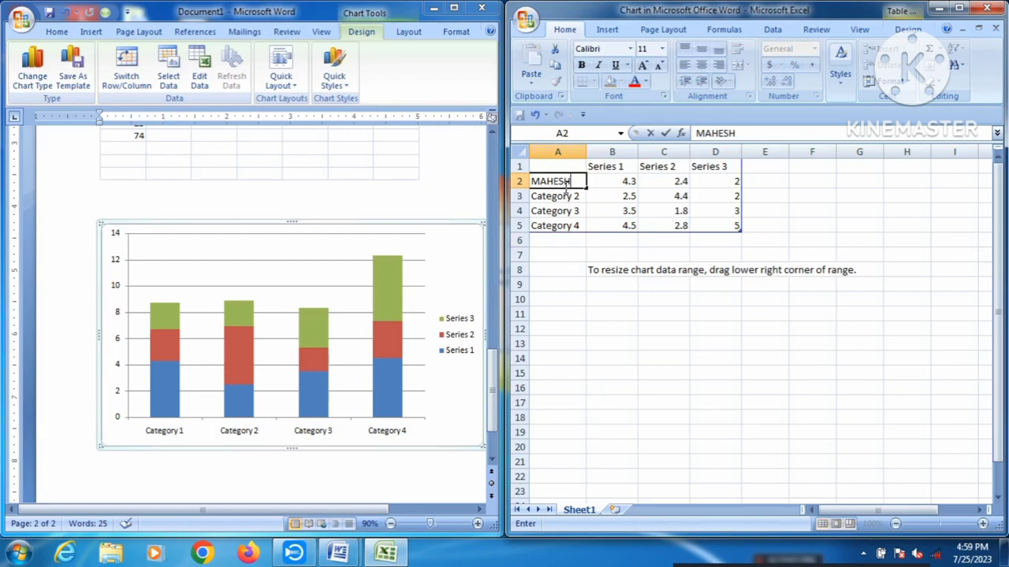
pyautogui.press('Return')
pyautogui.write('RAVI')
pyautogui.press('Return')
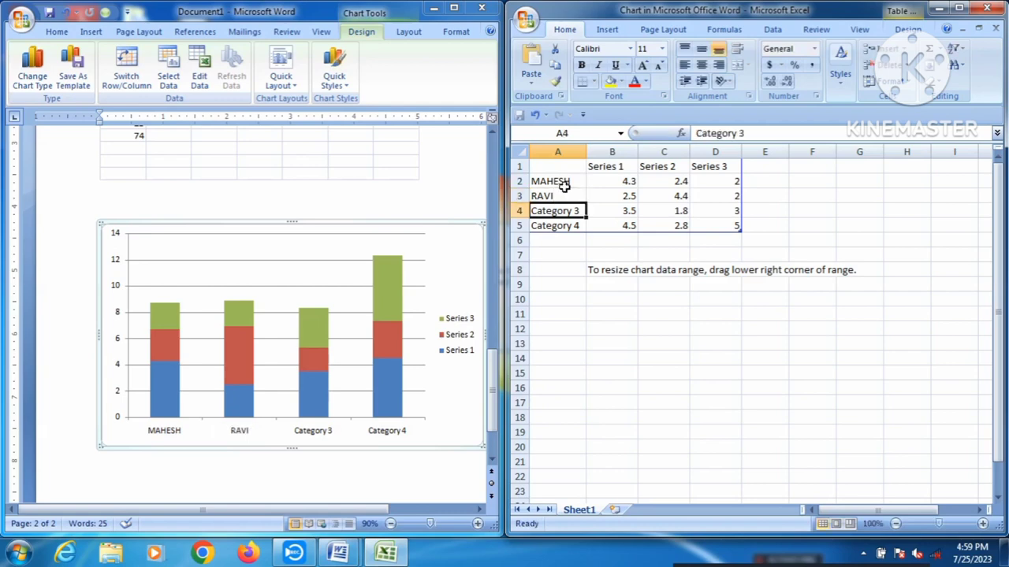
pyautogui.write('ANIKIT')
pyautogui.press('Return')
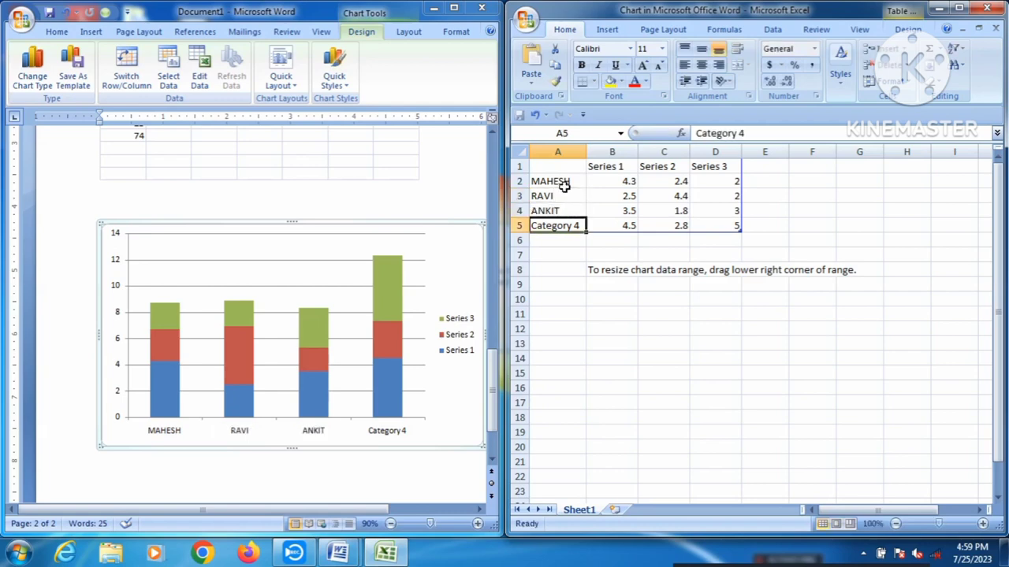
pyautogui.write('RUPA')
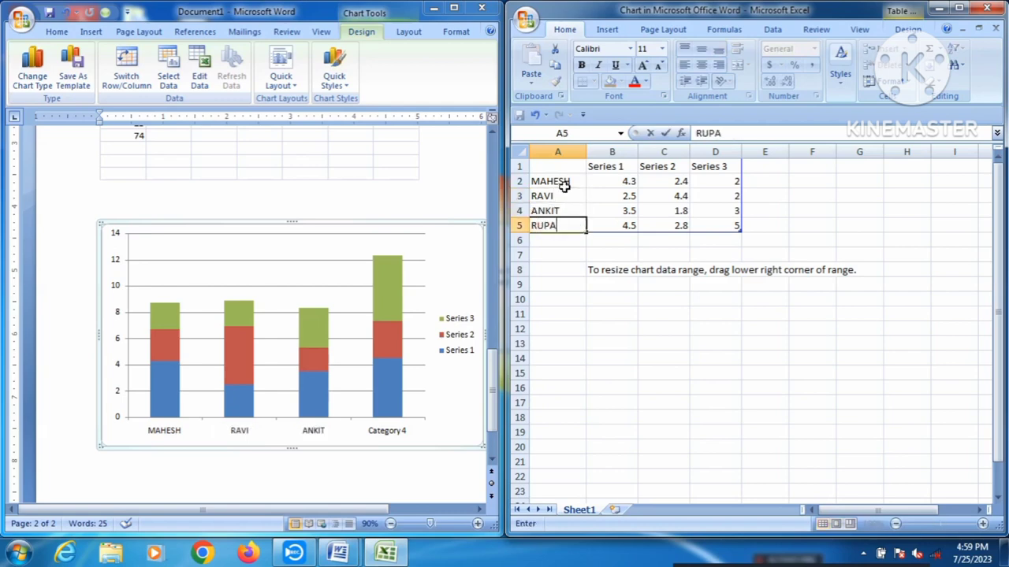
# Step: Rename the series headings in B1:D1 to MATH, SCI and ENG
pyautogui.click(622, 166)
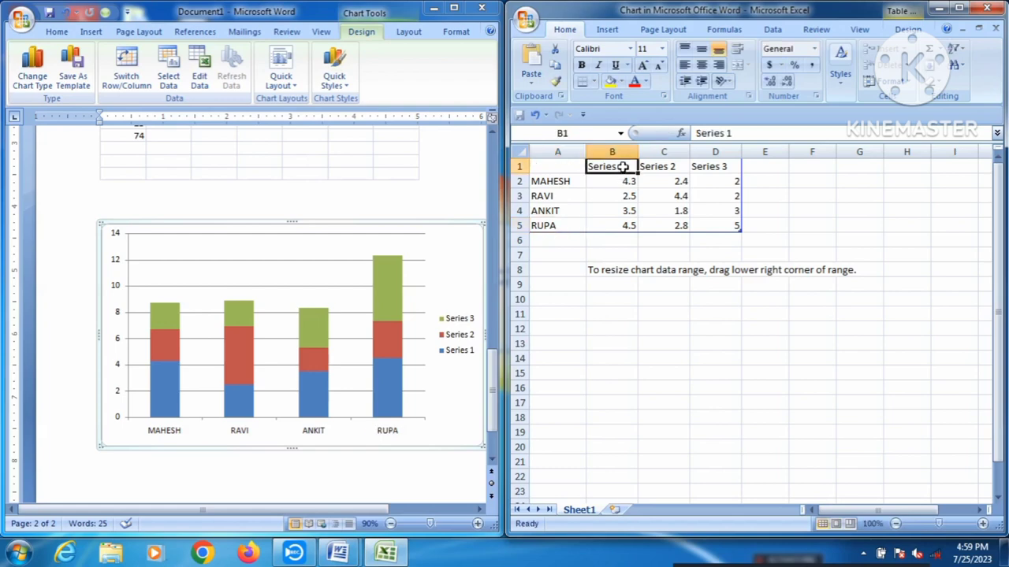
pyautogui.write('MATH')
pyautogui.press('Tab')
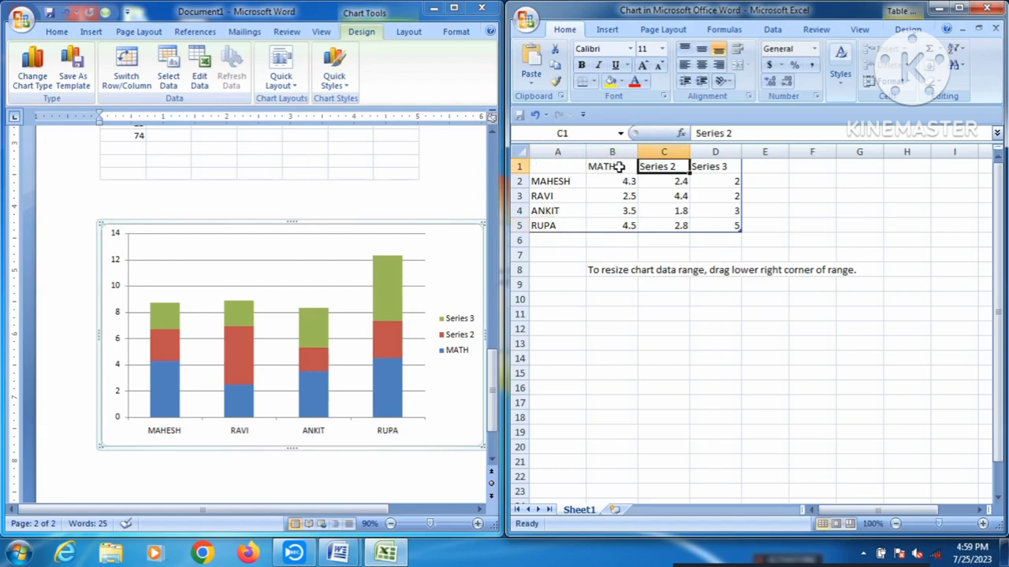
pyautogui.write('SCI')
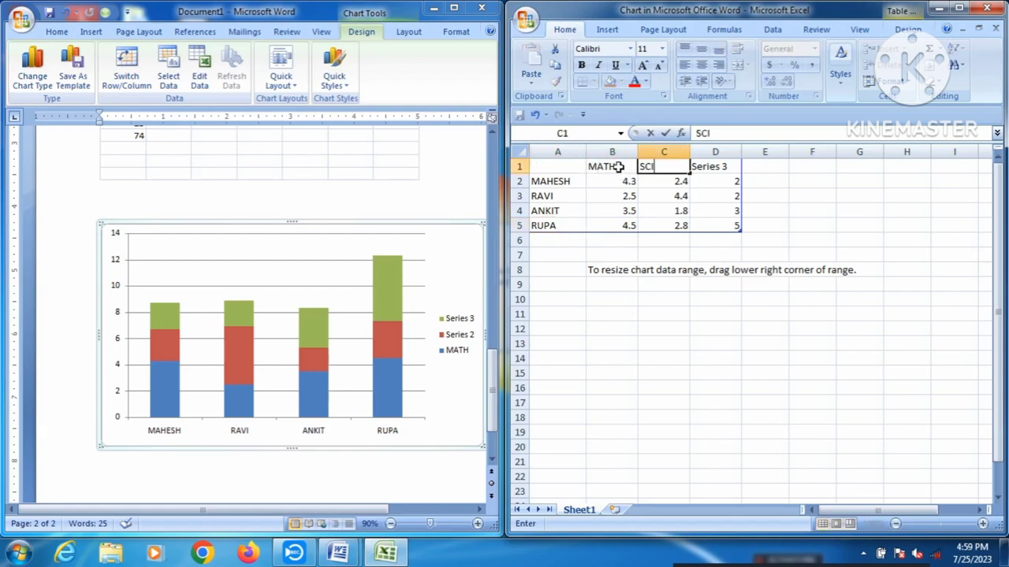
pyautogui.press('Tab')
pyautogui.write('ENG')
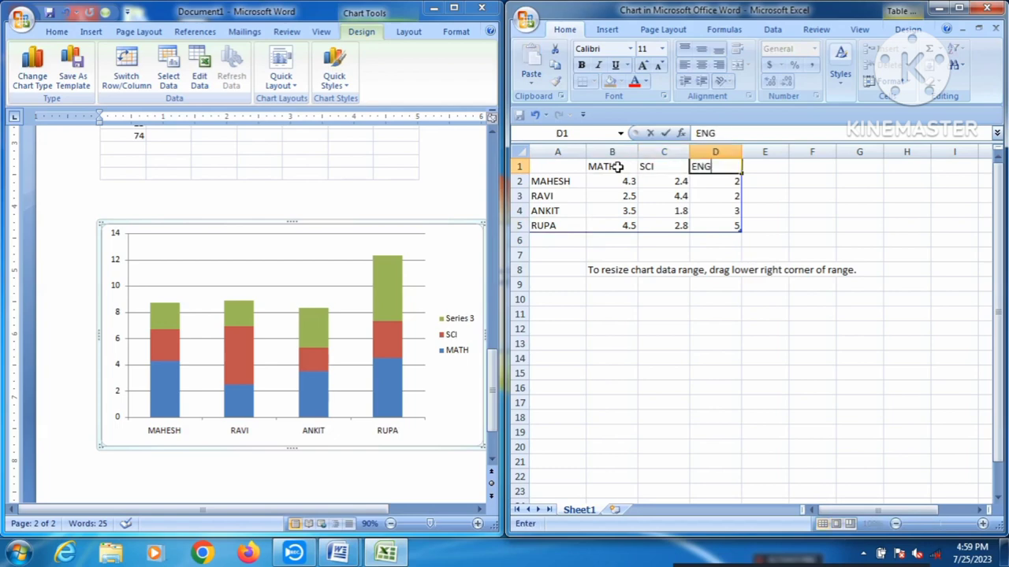
# Step: Enter the MATH marks 56, 32, 69 and 63 in B2:B5
pyautogui.click(630, 182)
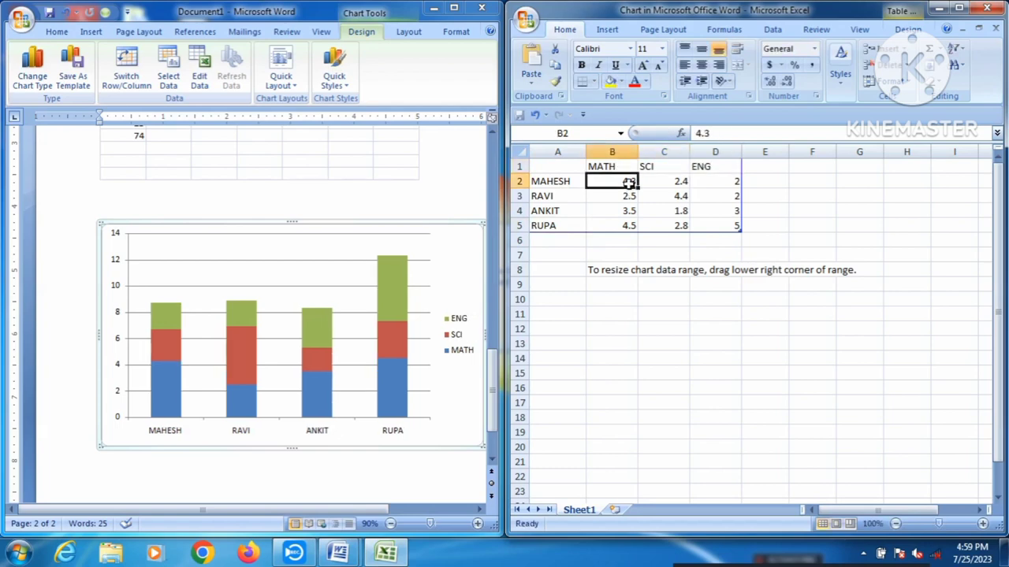
pyautogui.write('56')
pyautogui.press('Return')
pyautogui.write('32')
pyautogui.press('Return')
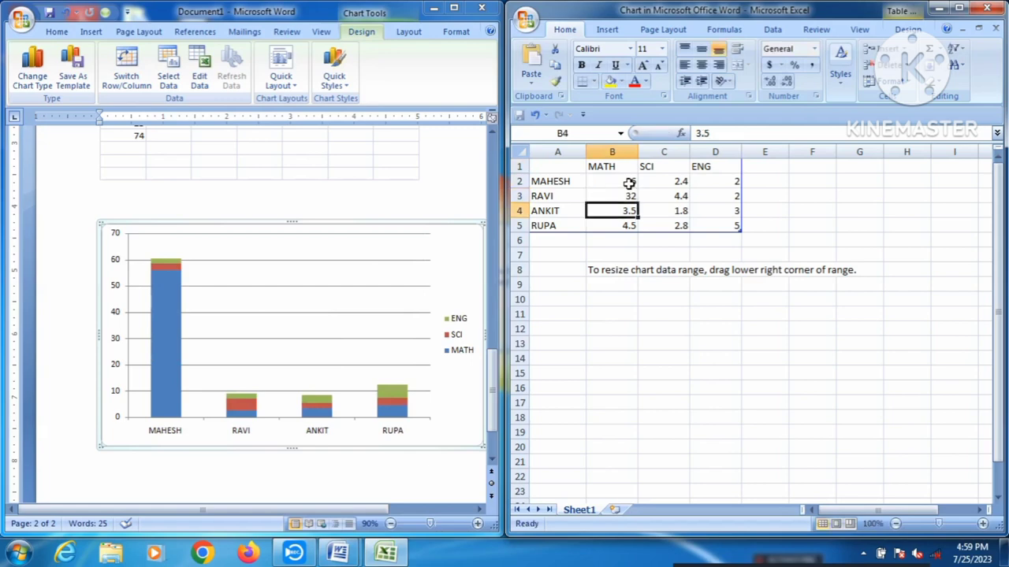
pyautogui.write('69')
pyautogui.press('Return')
pyautogui.write('63')
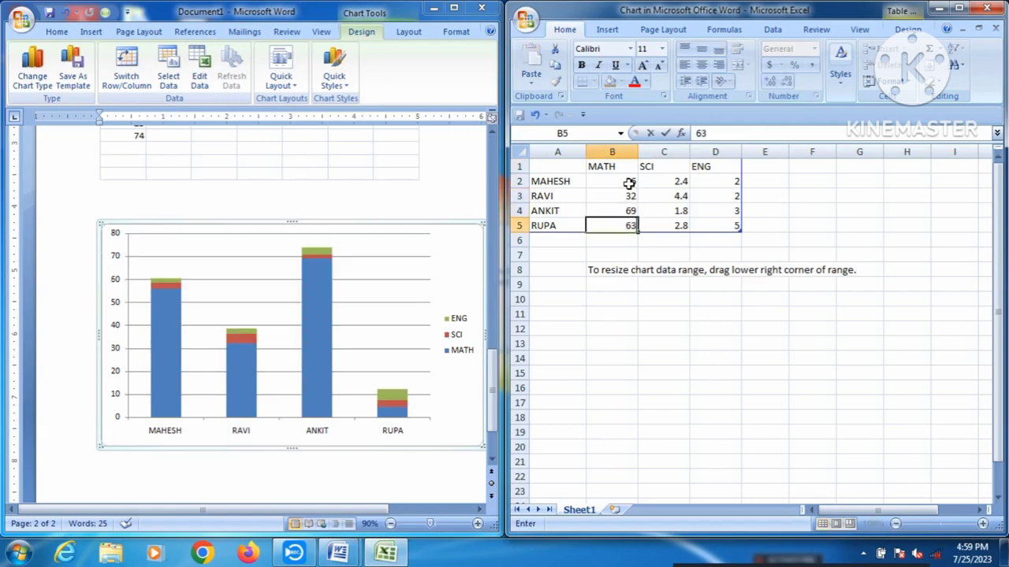
# Step: Enter the SCI marks 47, 45, 25 and 45 in C2:C5
pyautogui.click(663, 183)
pyautogui.write('47')
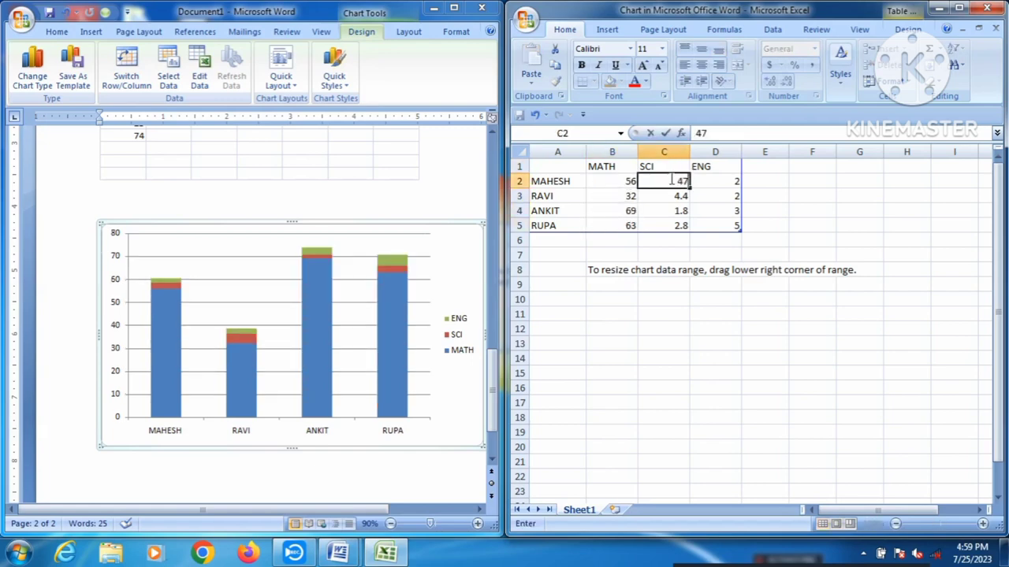
pyautogui.press('Return')
pyautogui.write('45')
pyautogui.press('Return')
pyautogui.write('25')
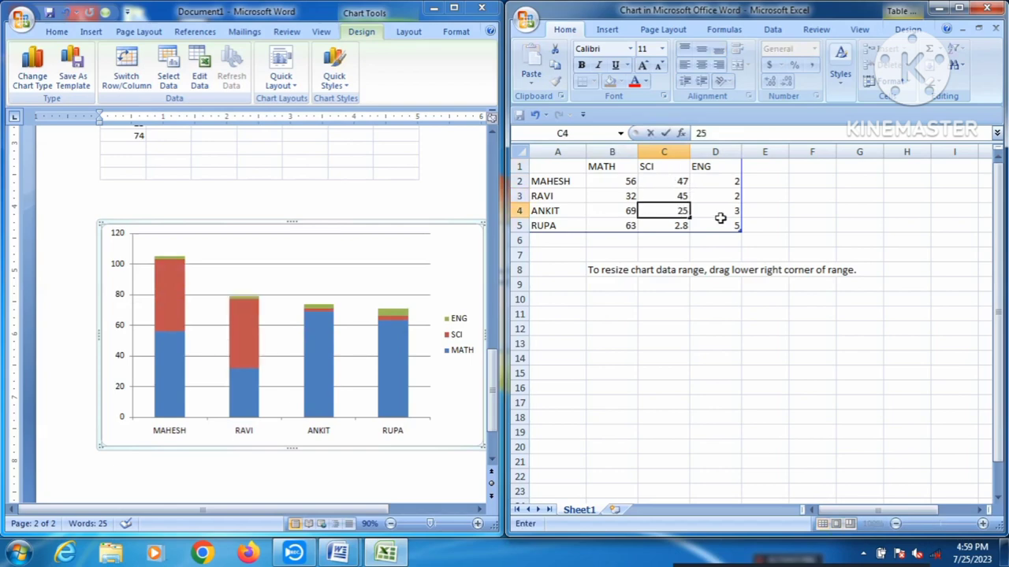
pyautogui.press('Return')
pyautogui.write('45')
# Step: Enter the ENG marks 85, 58, 96 and 36 in D2:D5 and close the data sheet
pyautogui.click(722, 183)
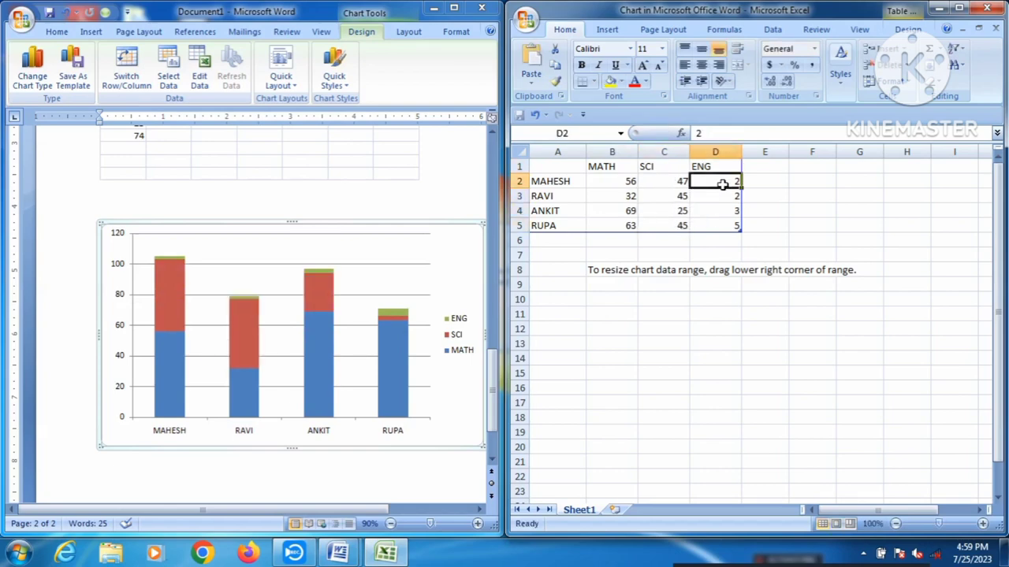
pyautogui.write('85')
pyautogui.press('Return')
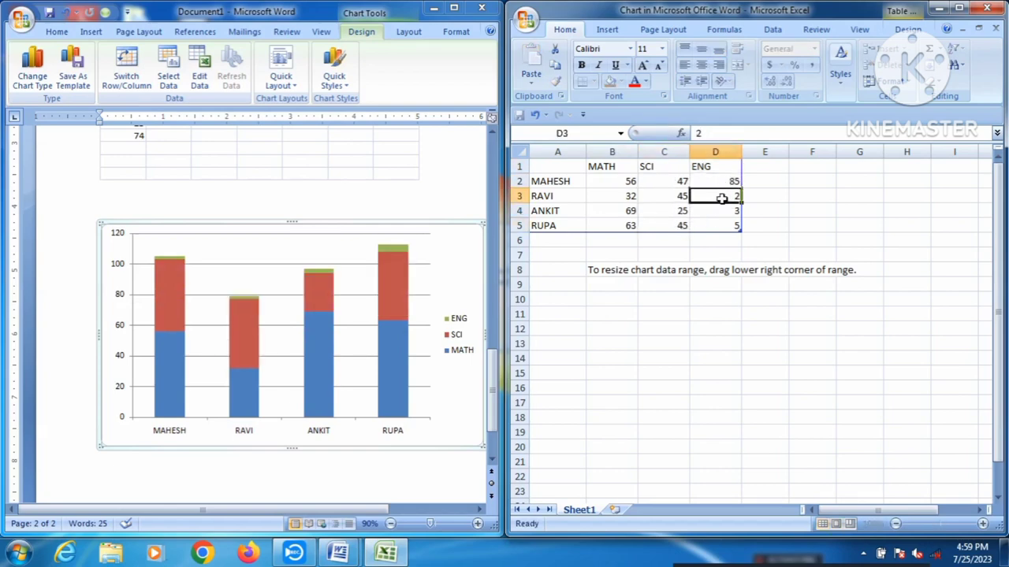
pyautogui.write('58')
pyautogui.press('Return')
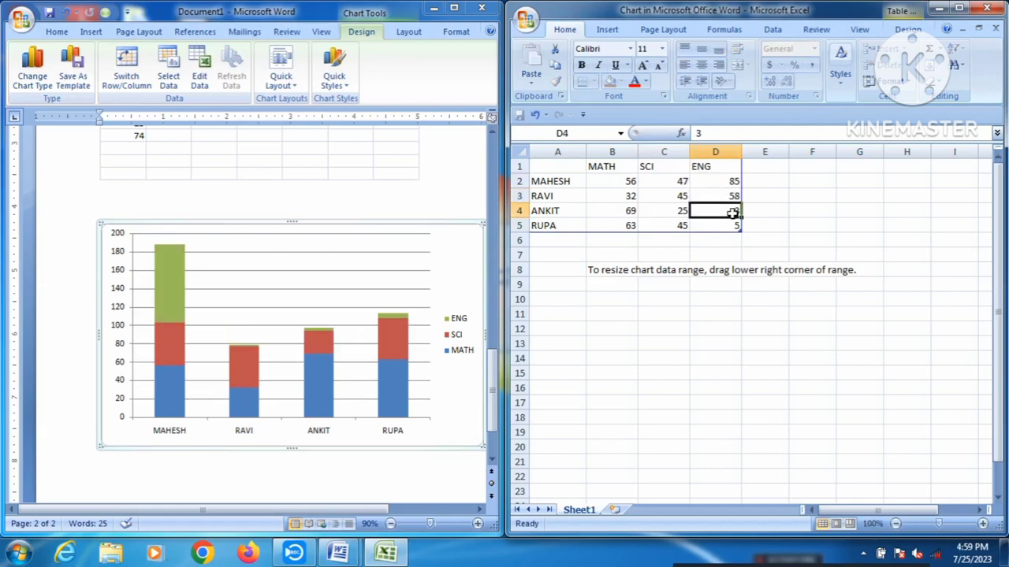
pyautogui.write('96')
pyautogui.press('Return')
pyautogui.write('3')
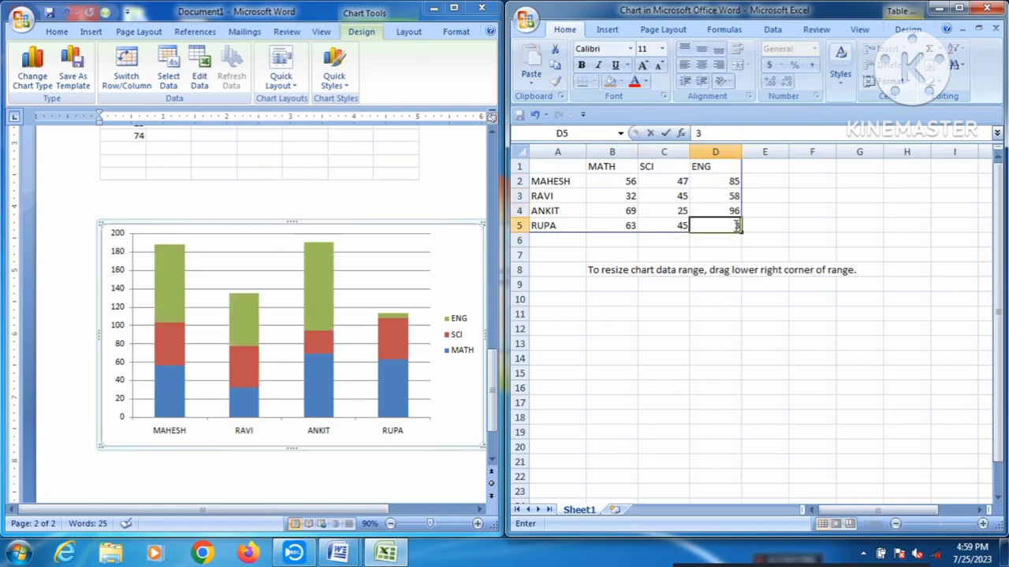
pyautogui.write('6')
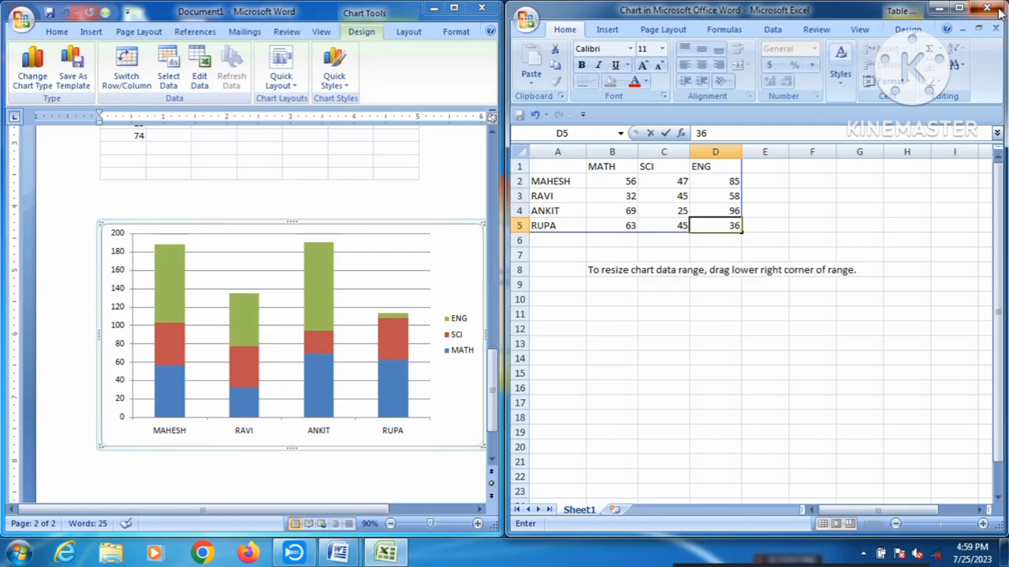
pyautogui.click(988, 8)
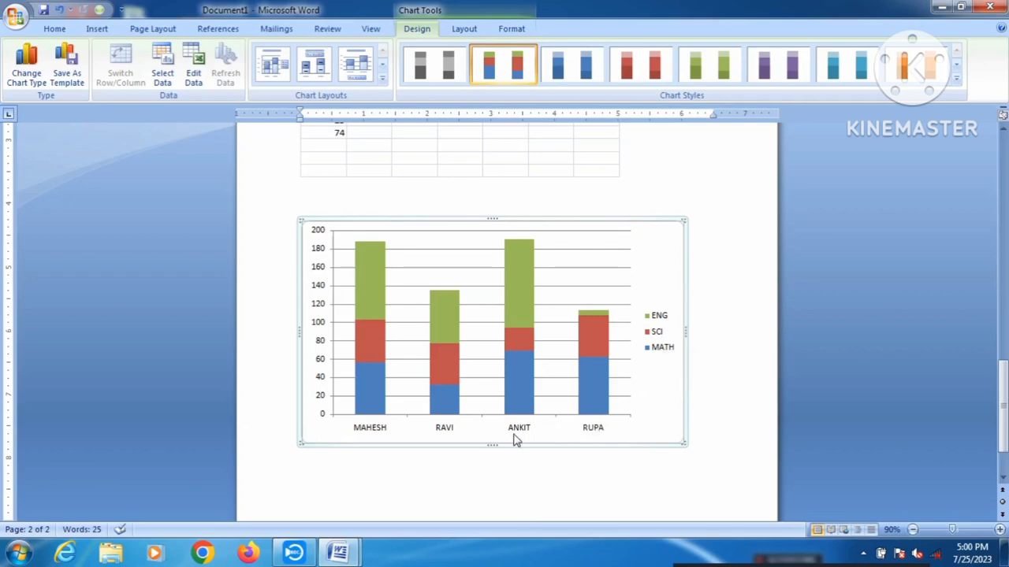
# Step: Apply the black-background, orange-bar chart style to the column chart
pyautogui.moveTo(521, 274)
pyautogui.moveTo(520, 249)
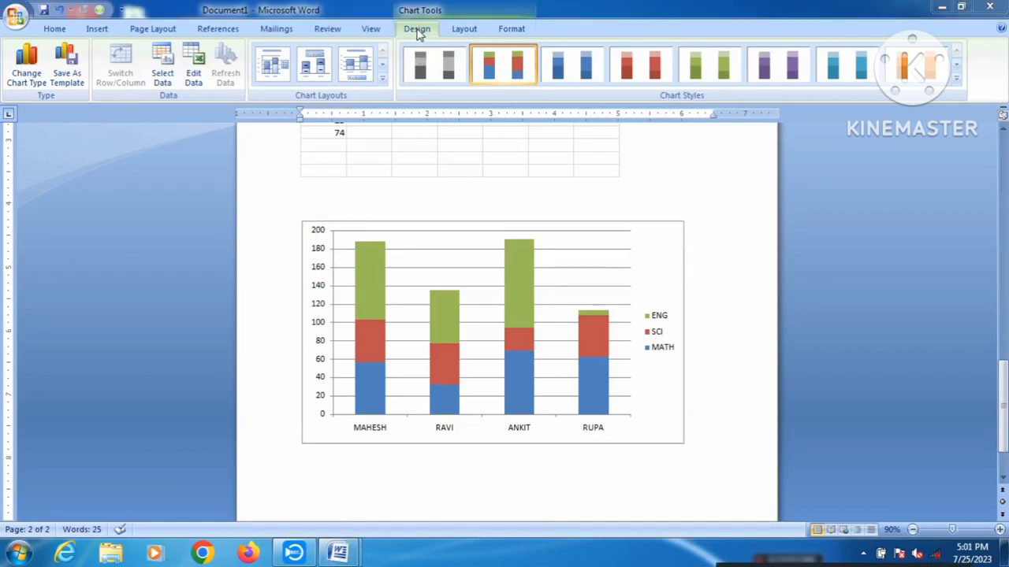
pyautogui.click(957, 82)
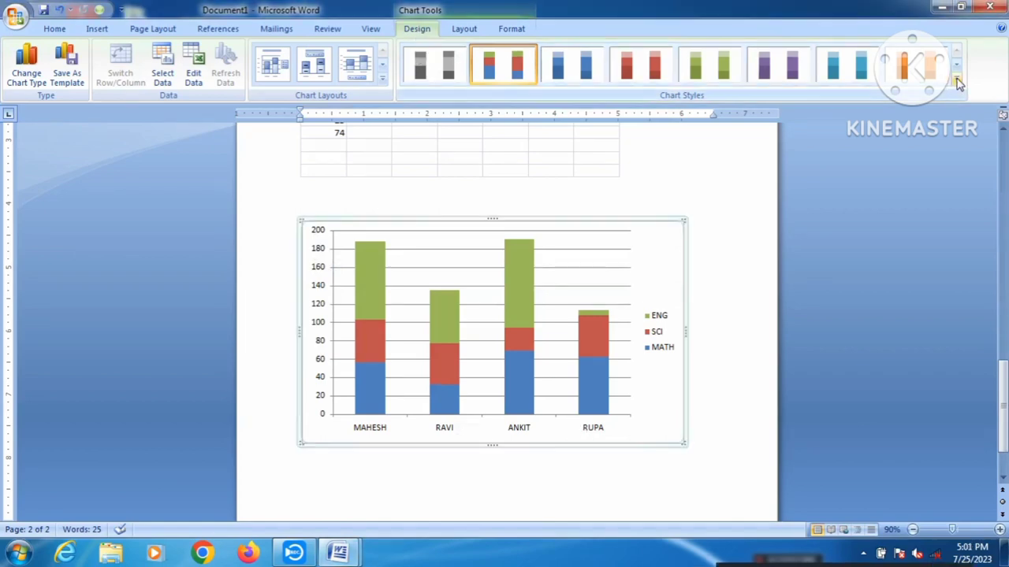
pyautogui.click(957, 82)
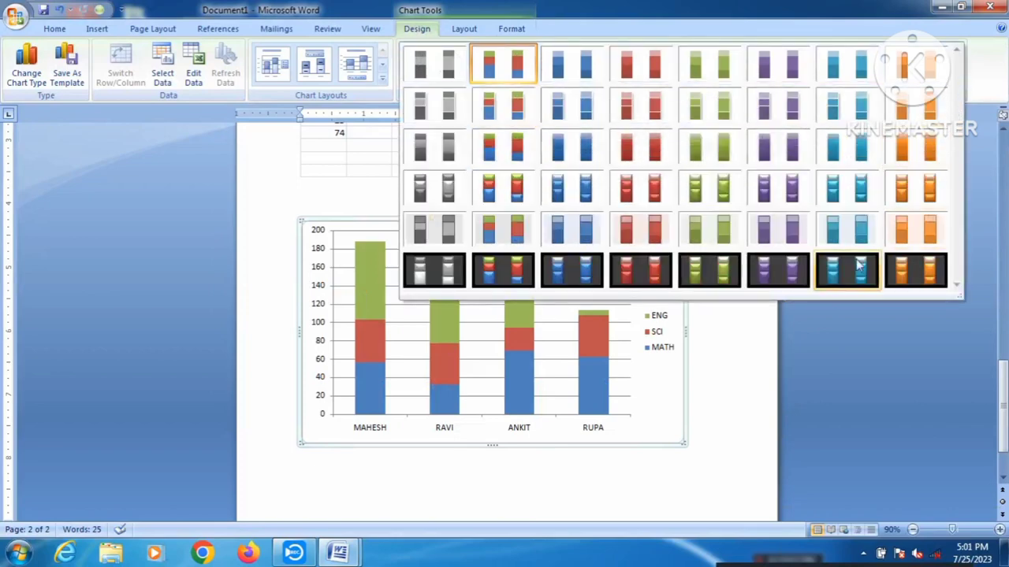
pyautogui.click(718, 274)
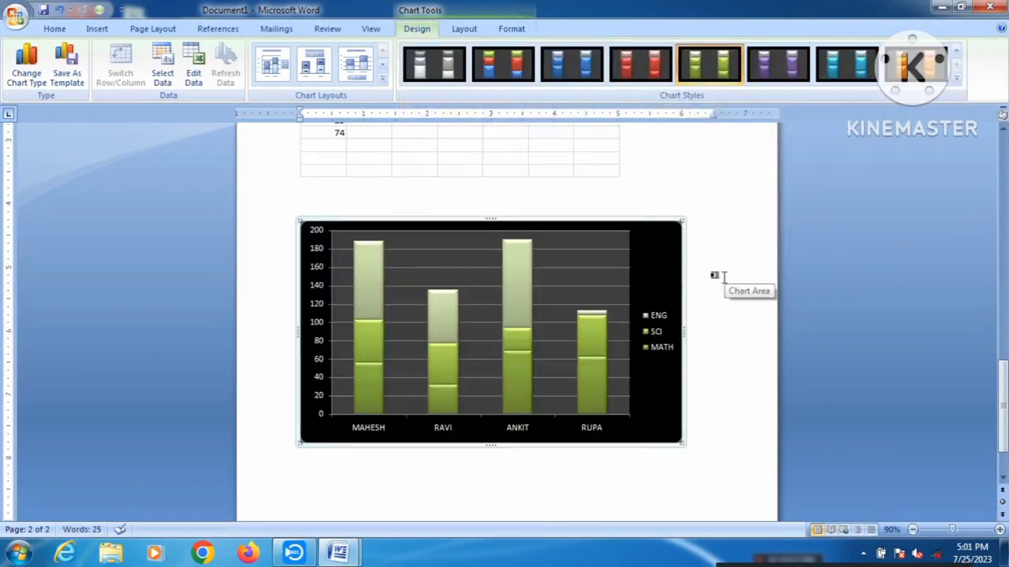
pyautogui.click(918, 71)
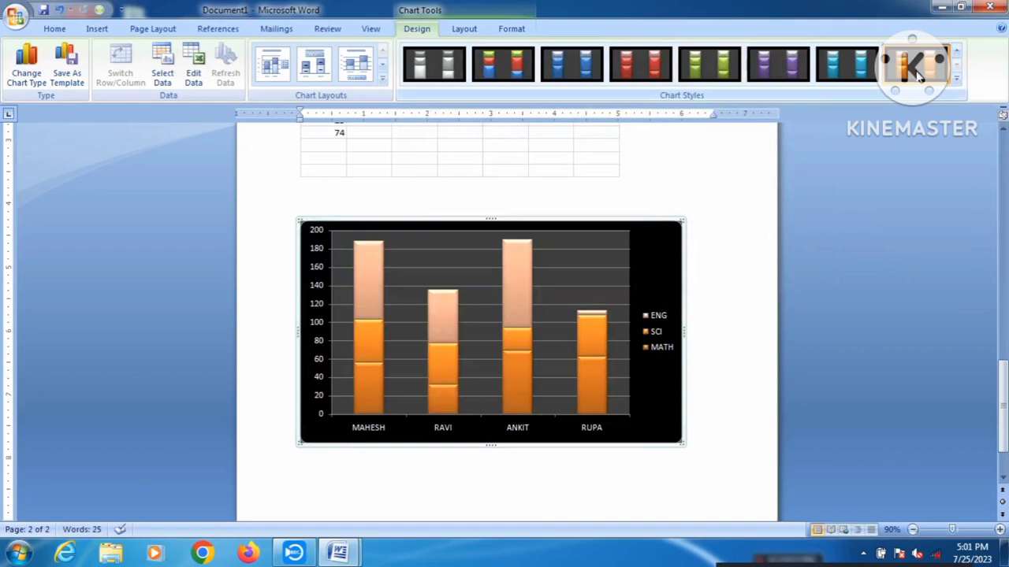
# Step: Remove the ENG series from the chart, then delete the chart
pyautogui.click(740, 229)
pyautogui.click(368, 284)
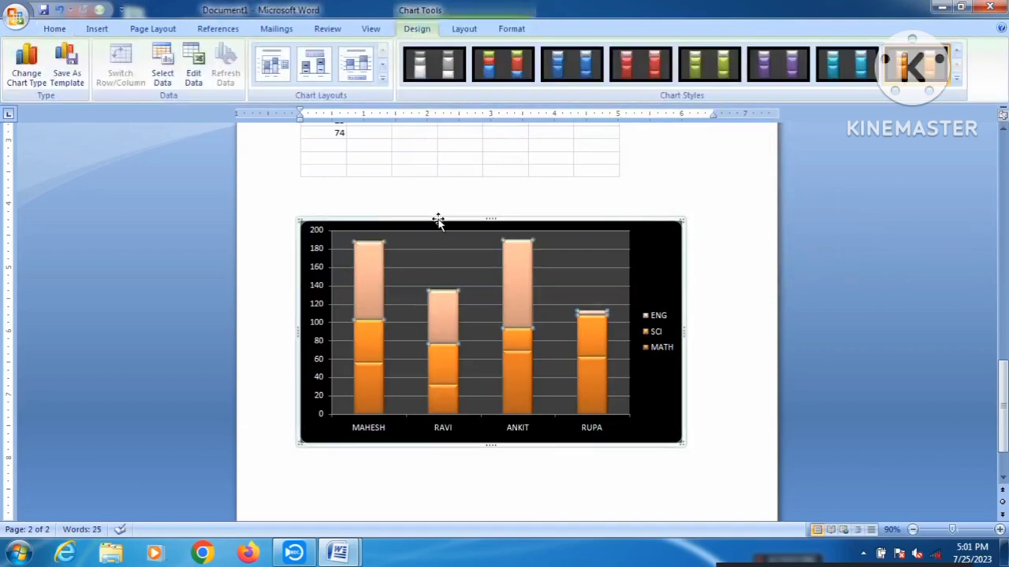
pyautogui.press('Delete')
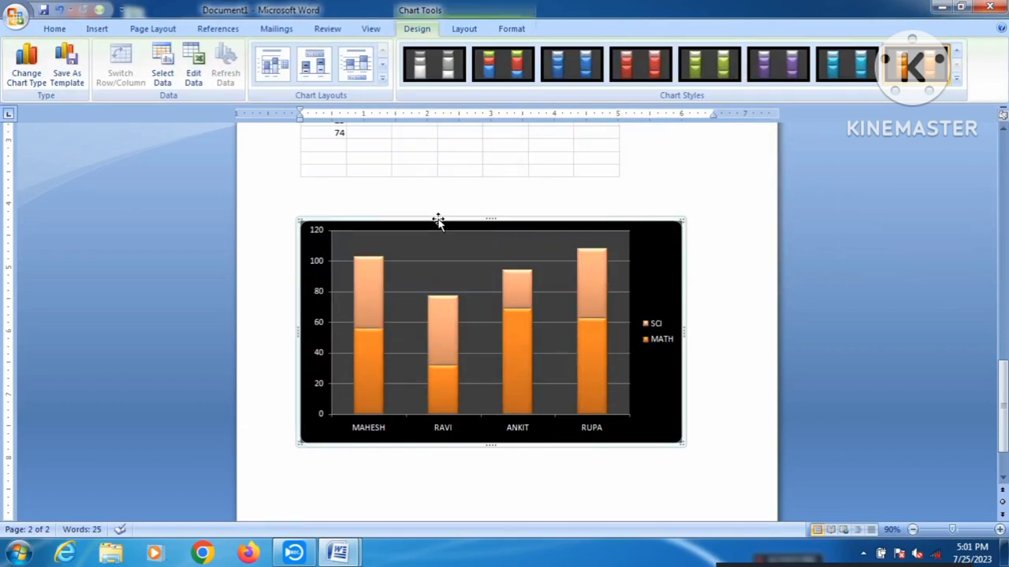
pyautogui.press('Delete')
pyautogui.click(97, 29)
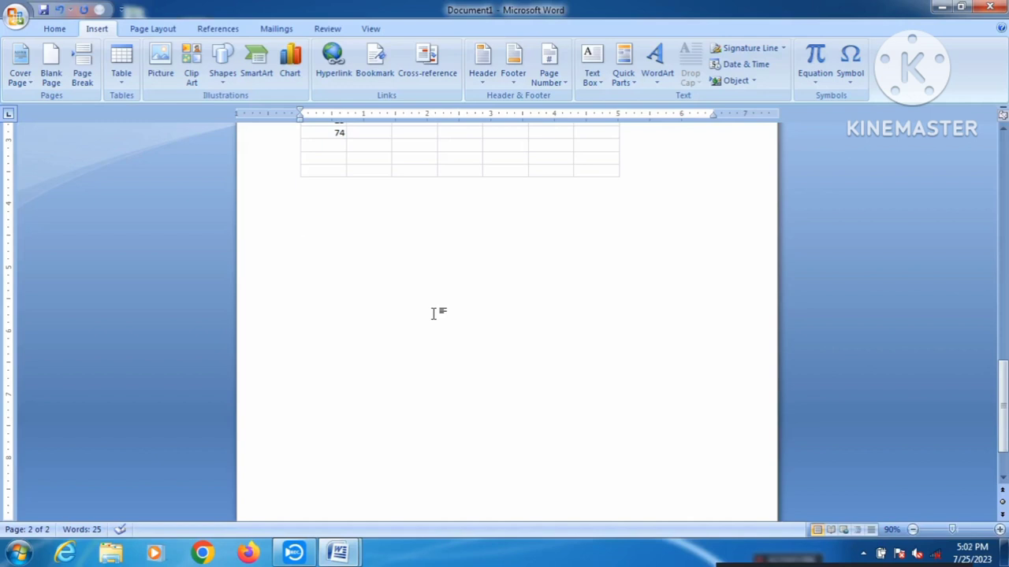
# Step: Insert a hyperlink to 122.docx from My Documents below the table and follow it
pyautogui.click(340, 88)
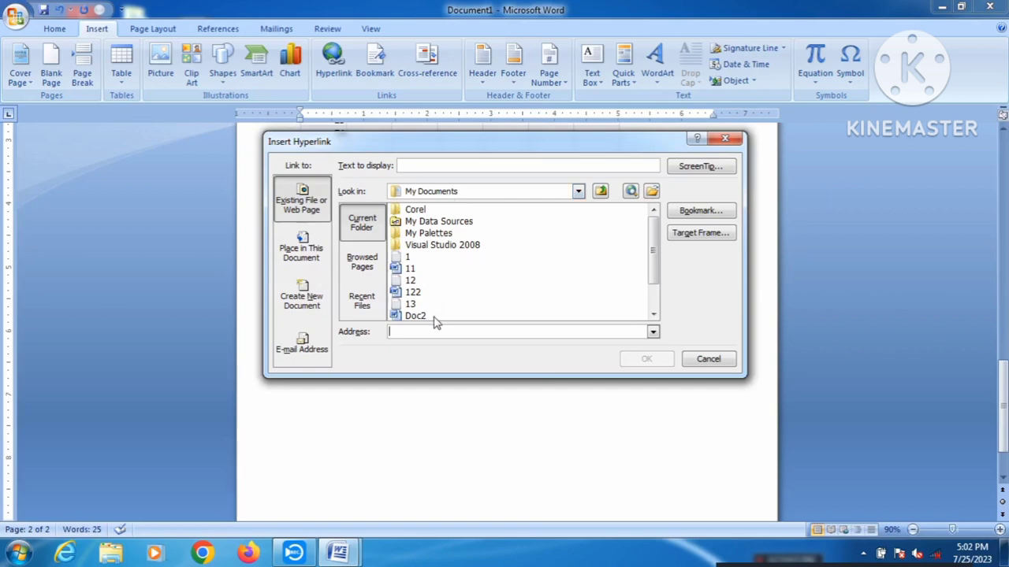
pyautogui.click(418, 292)
pyautogui.click(644, 359)
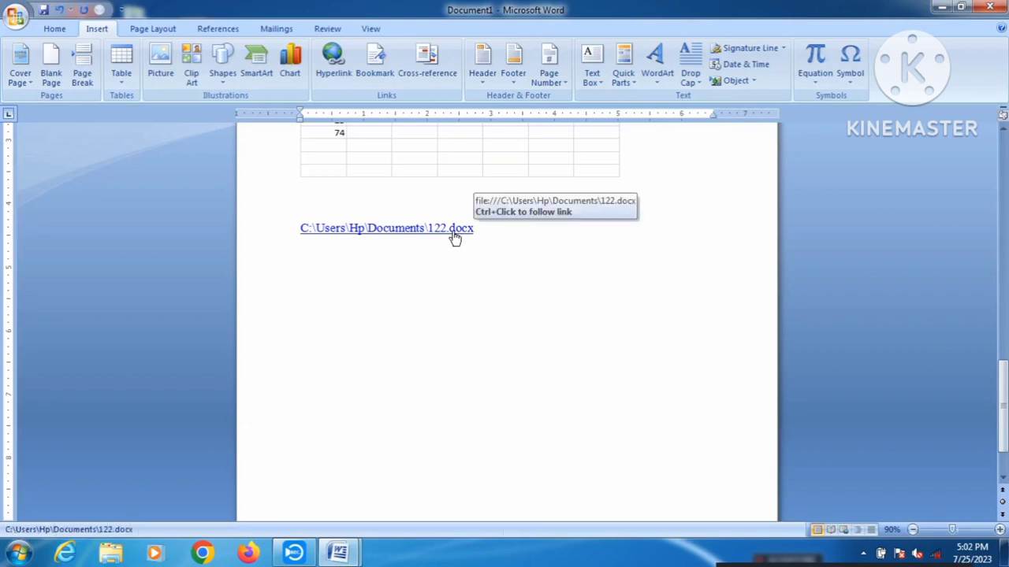
pyautogui.keyDown('ctrl'); pyautogui.click(454, 236); pyautogui.keyUp('ctrl')
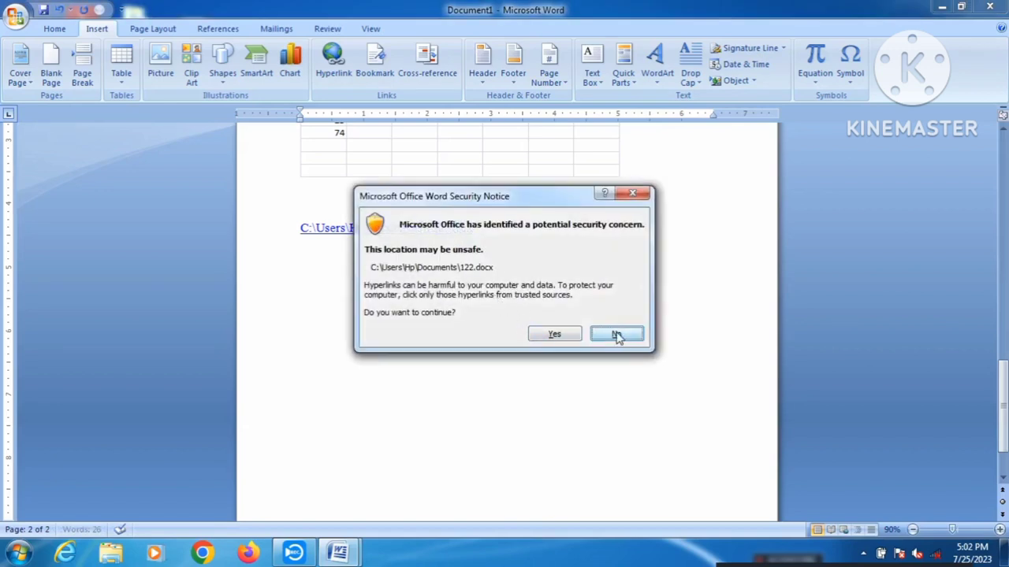
# Step: Accept the security notice, scroll through 122.docx, and close it
pyautogui.click(573, 339)
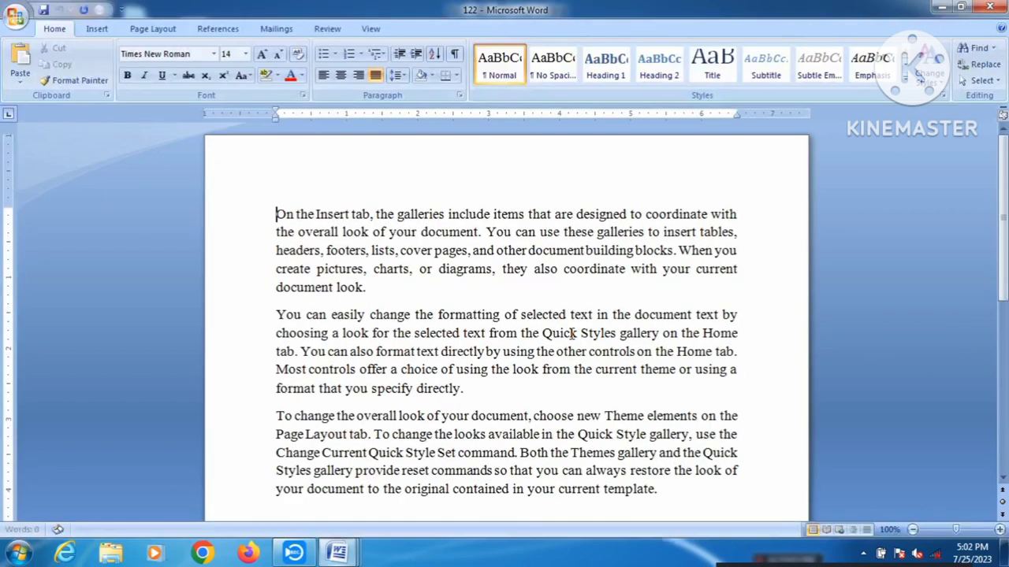
pyautogui.scroll(-5, 607, 263)
pyautogui.scroll(2, 608, 266)
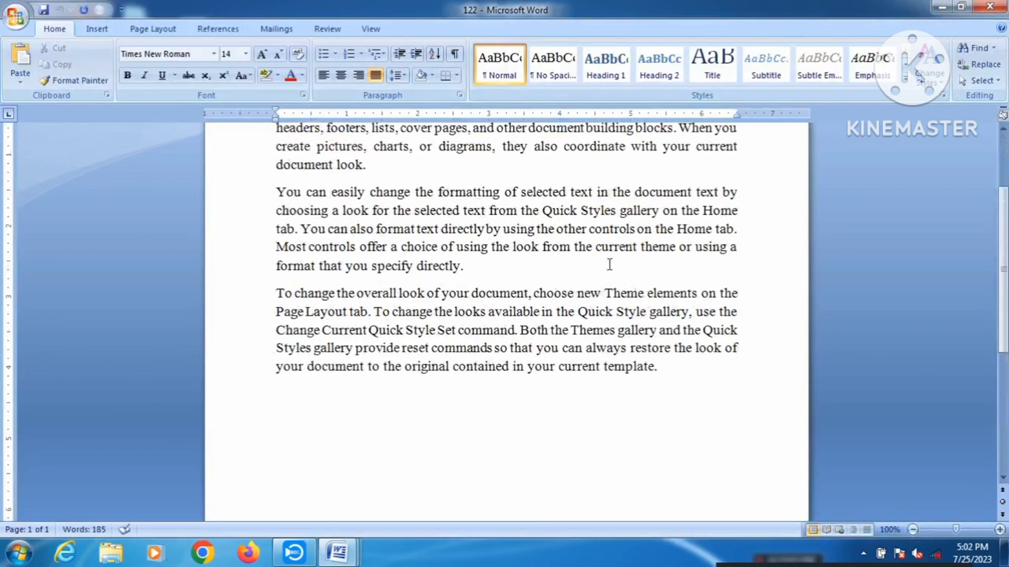
pyautogui.scroll(3, 609, 265)
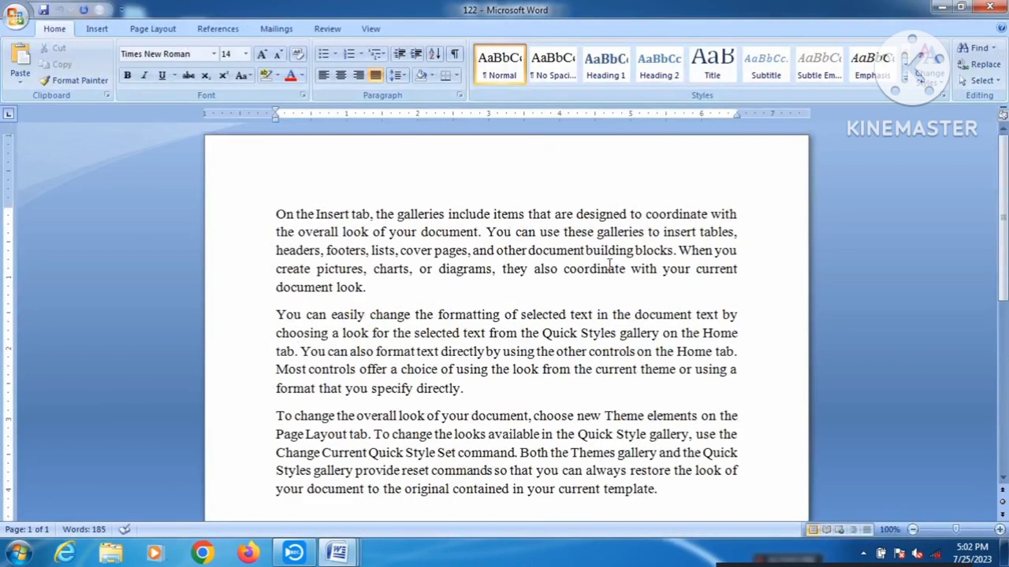
pyautogui.click(990, 8)
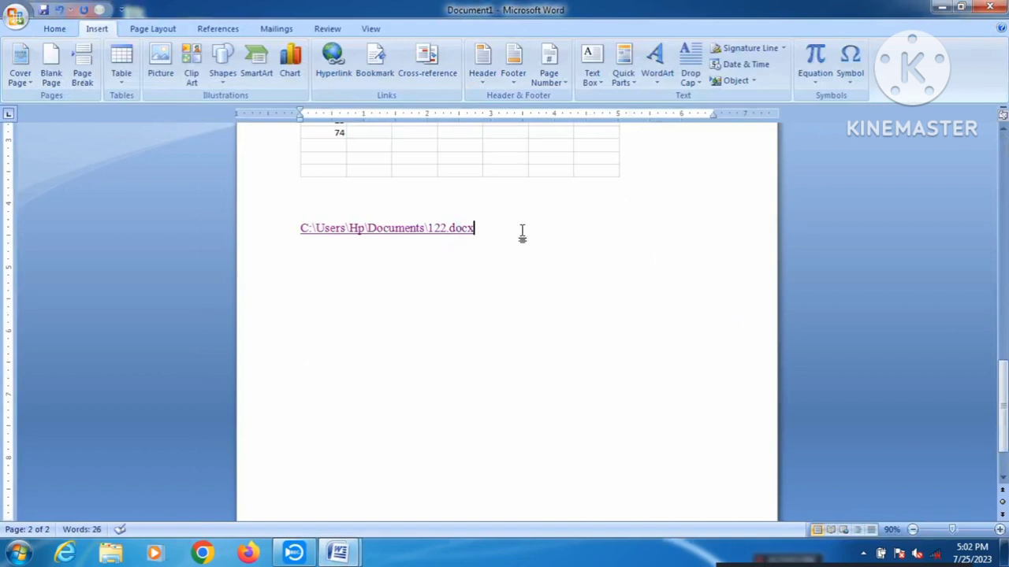
# Step: On a new line under the first link, insert a hyperlink to Doc2.doc
pyautogui.press('Return')
pyautogui.click(330, 71)
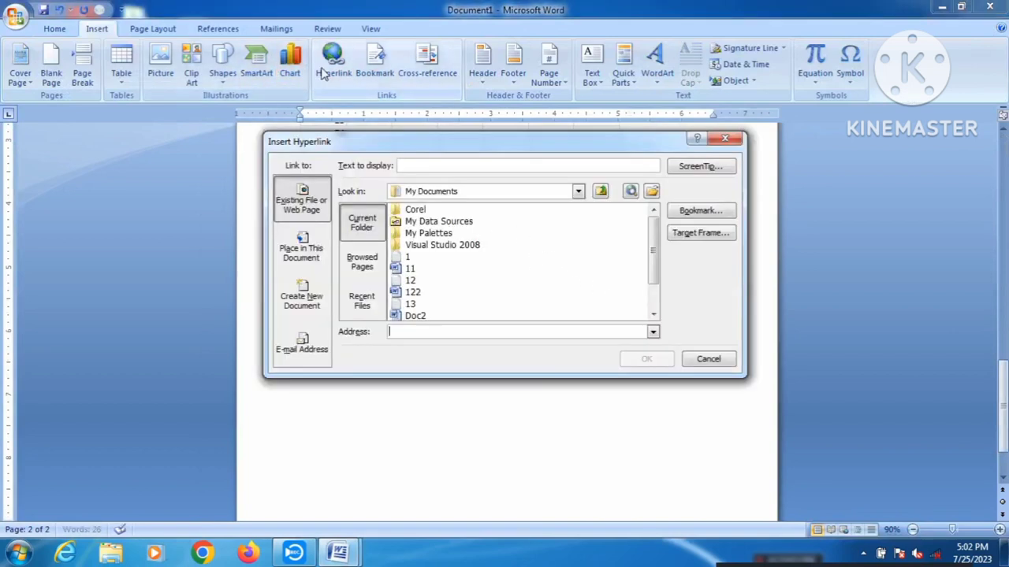
pyautogui.click(421, 315)
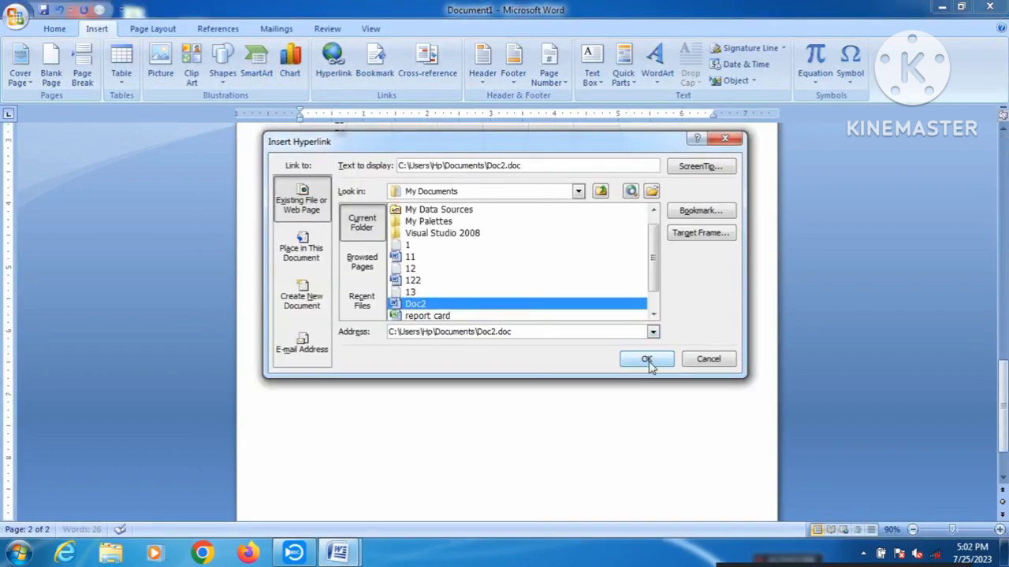
pyautogui.click(647, 361)
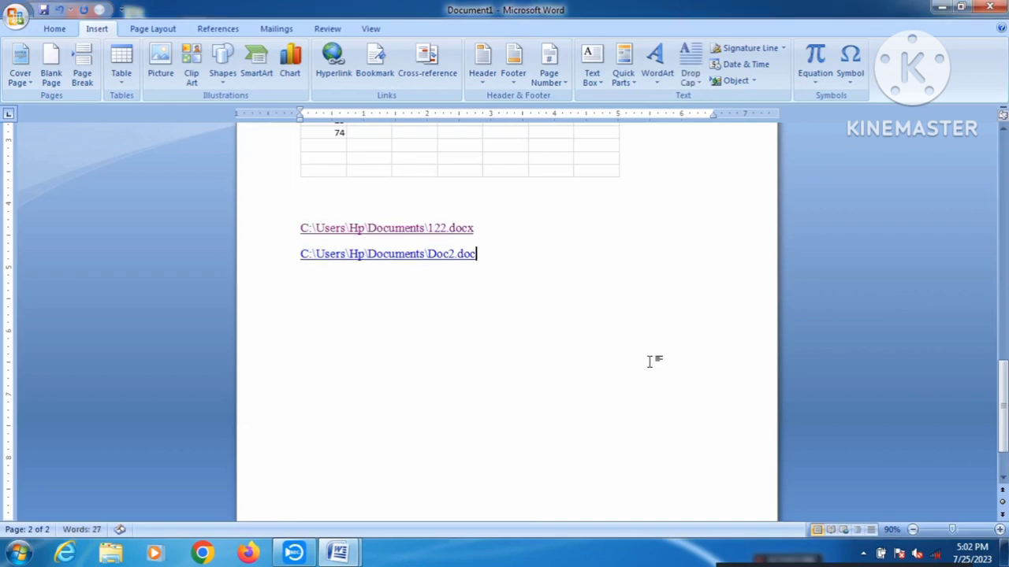
# Step: Open Doc2.doc through its link, close it, and start a new line
pyautogui.keyDown('ctrl'); pyautogui.click(432, 268); pyautogui.keyUp('ctrl')
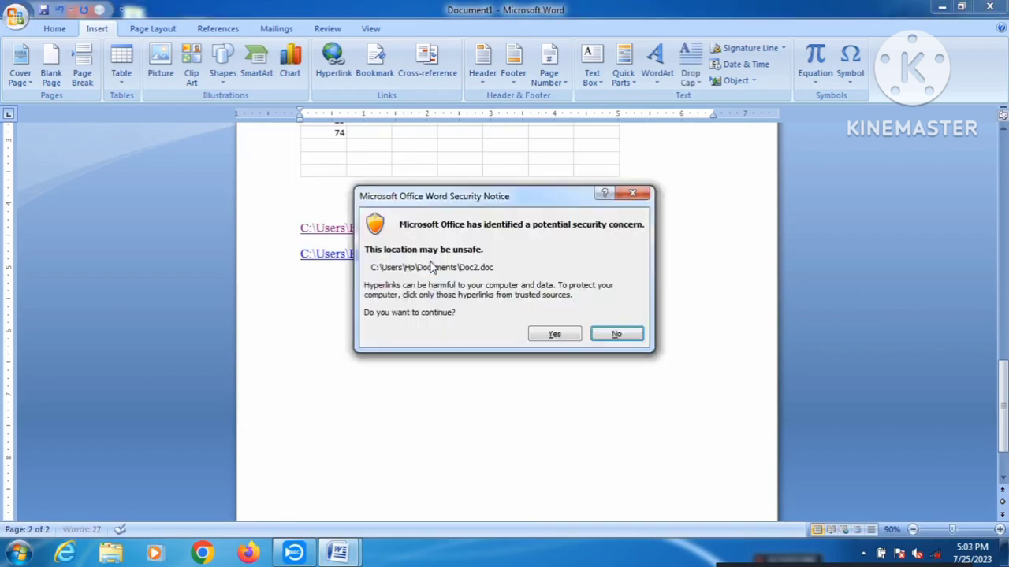
pyautogui.click(556, 335)
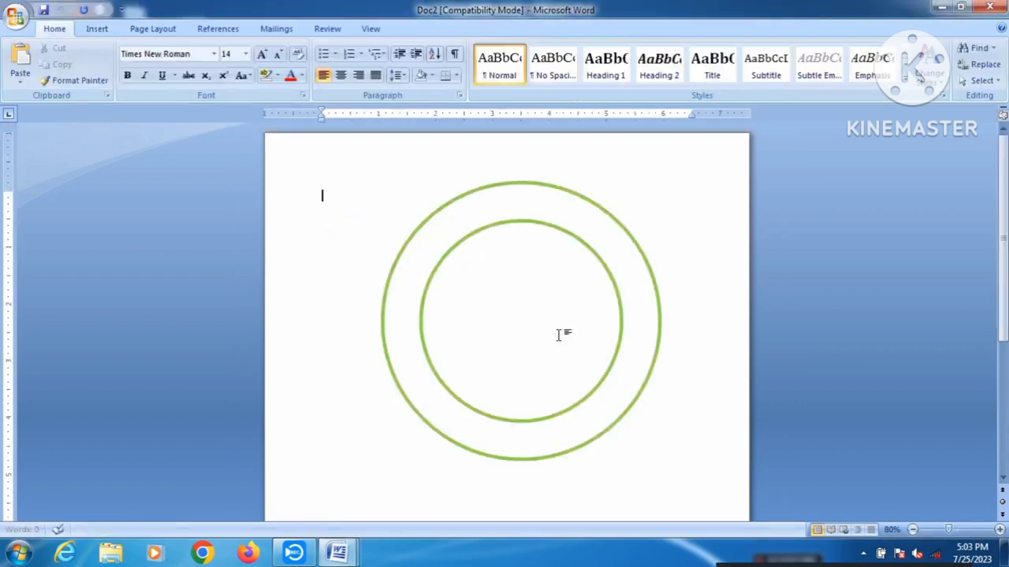
pyautogui.click(977, 7)
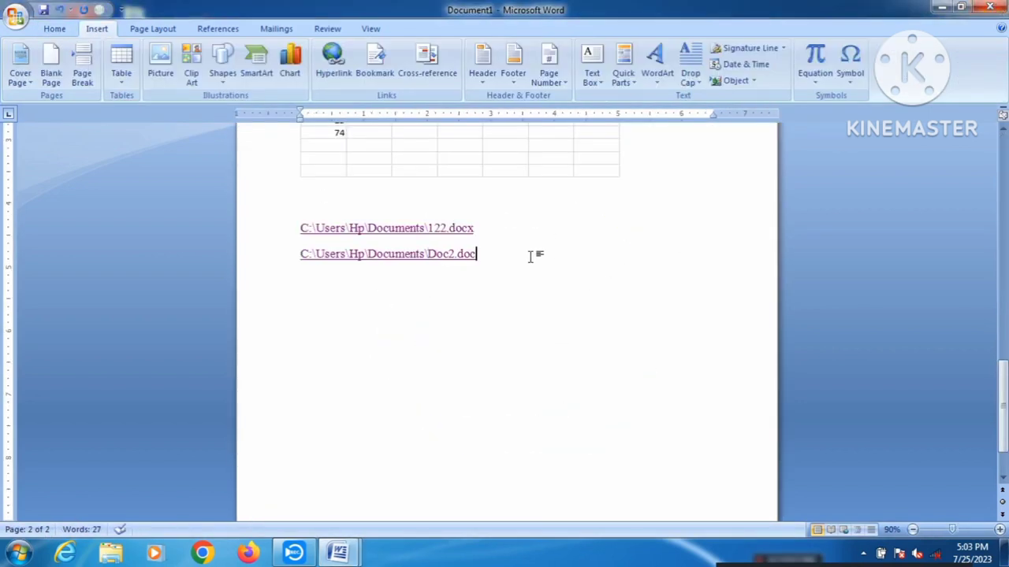
pyautogui.press('Return')
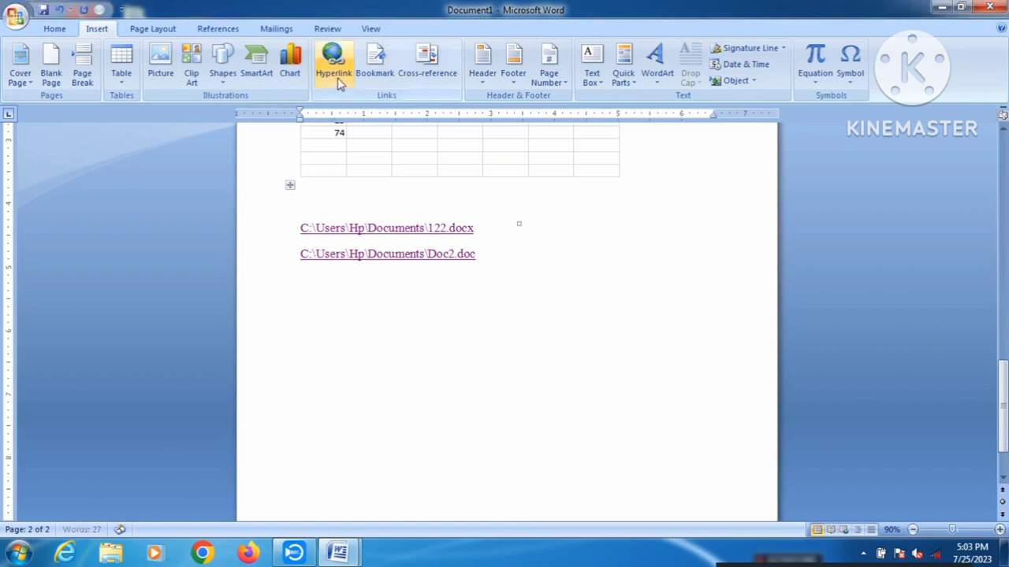
# Step: Insert a hyperlink to report card.xlsx and follow it, accepting the security warning
pyautogui.click(335, 75)
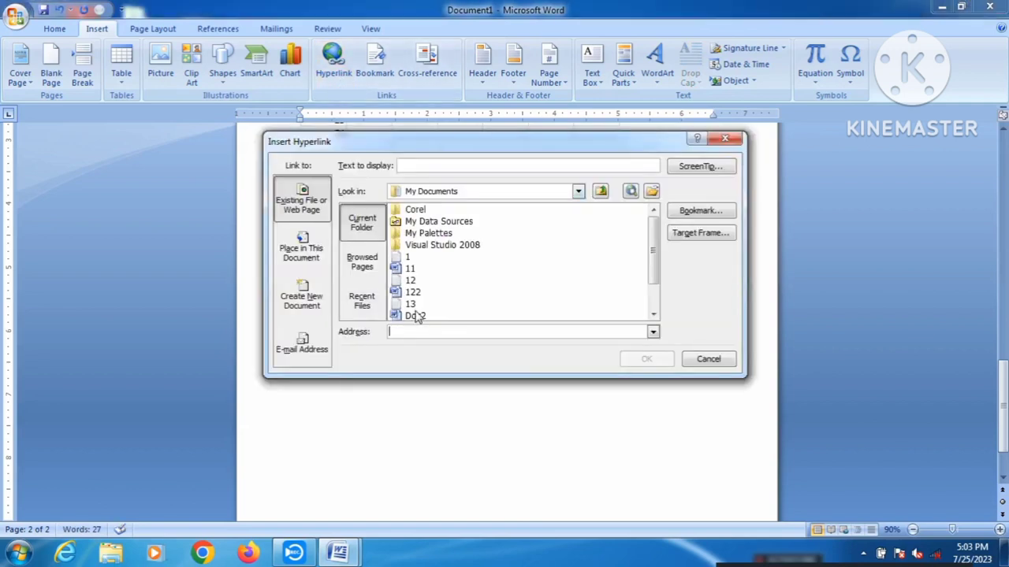
pyautogui.moveTo(654, 266); pyautogui.dragTo(663, 311)
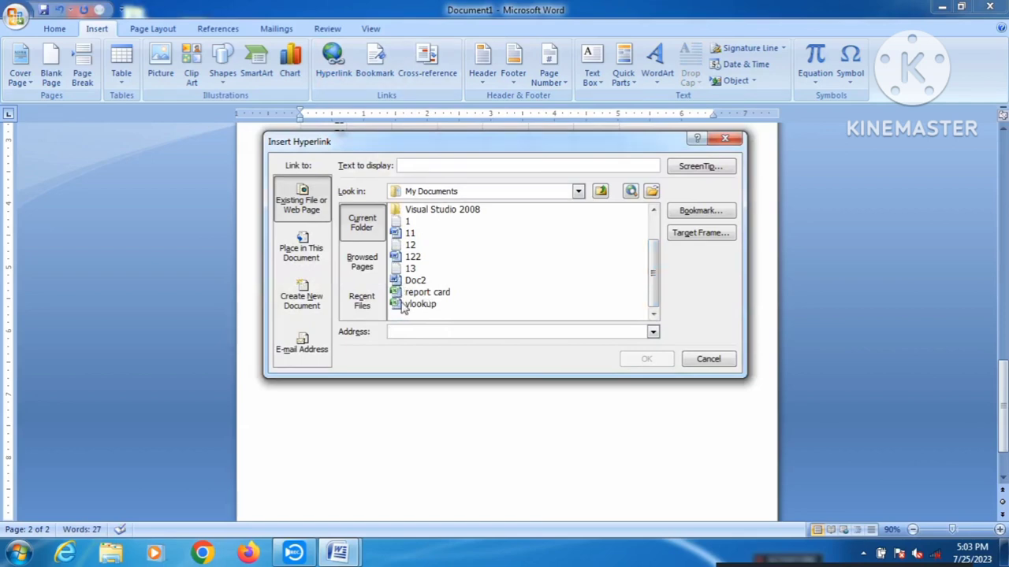
pyautogui.click(430, 295)
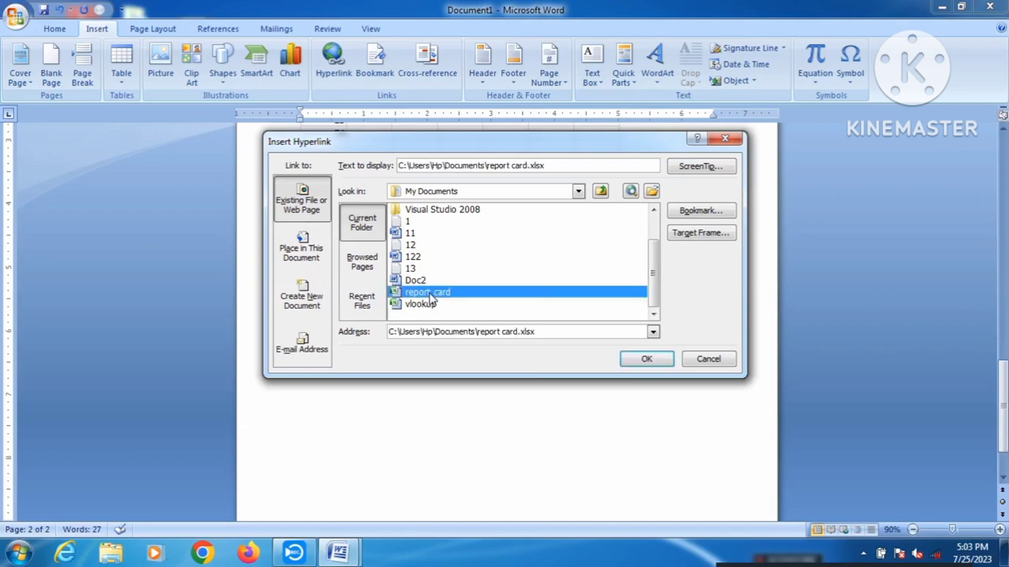
pyautogui.click(646, 361)
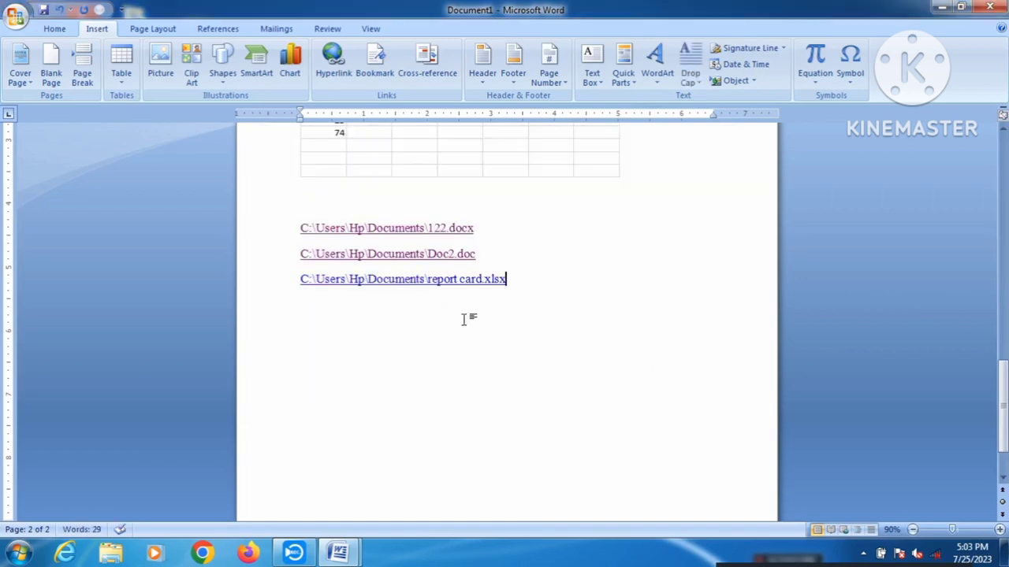
pyautogui.keyDown('ctrl'); pyautogui.click(466, 282); pyautogui.keyUp('ctrl')
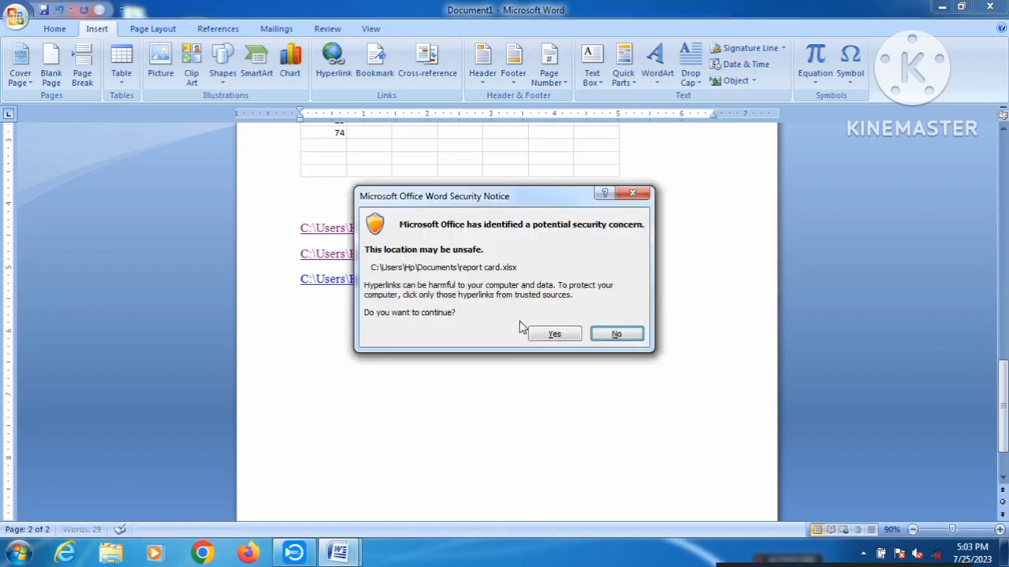
pyautogui.click(554, 335)
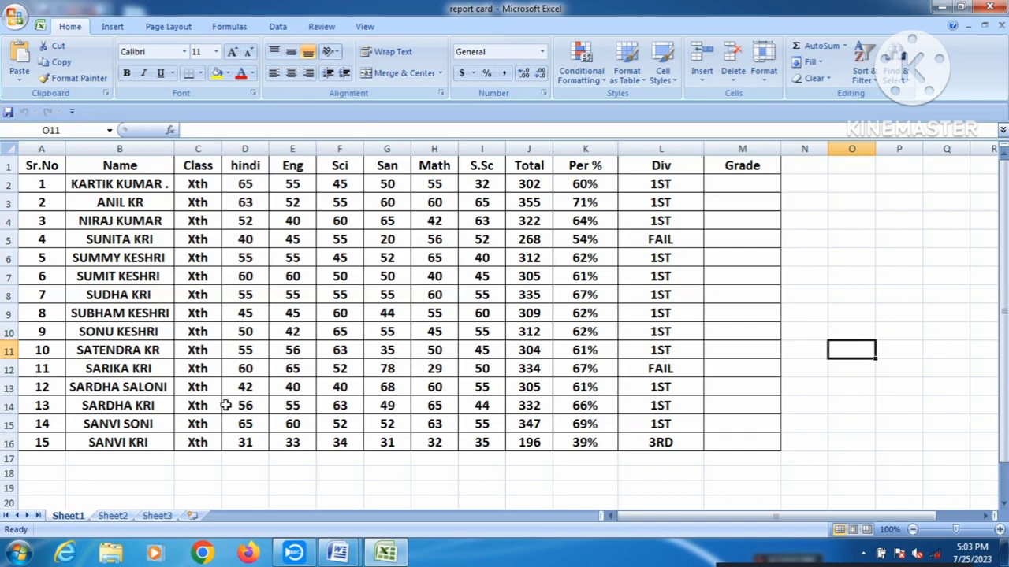
# Step: Close the report card workbook after reviewing the marks
pyautogui.click(992, 6)
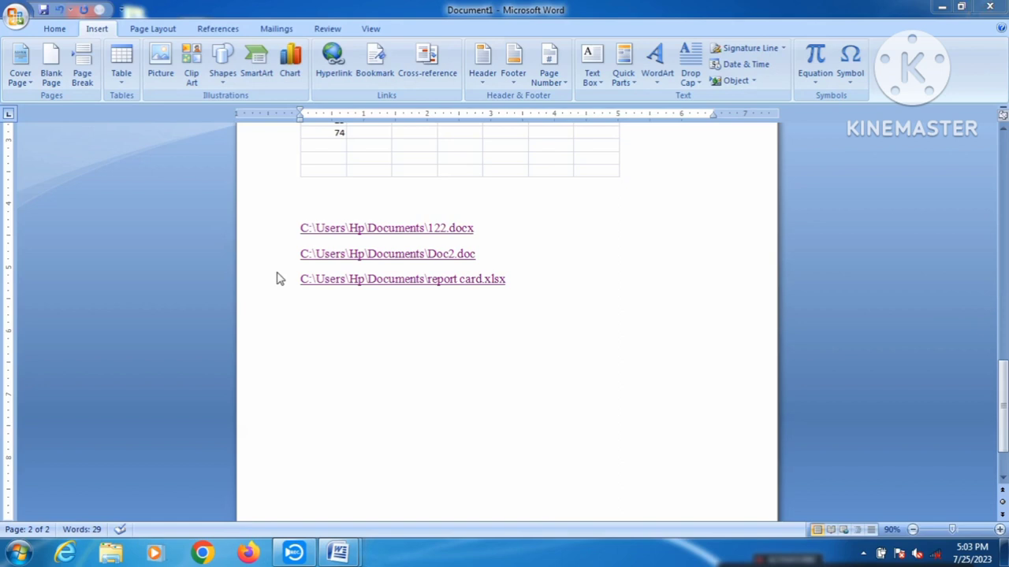
# Step: Replace the three hyperlink lines with =RAND() sample paragraphs
pyautogui.click(465, 280)
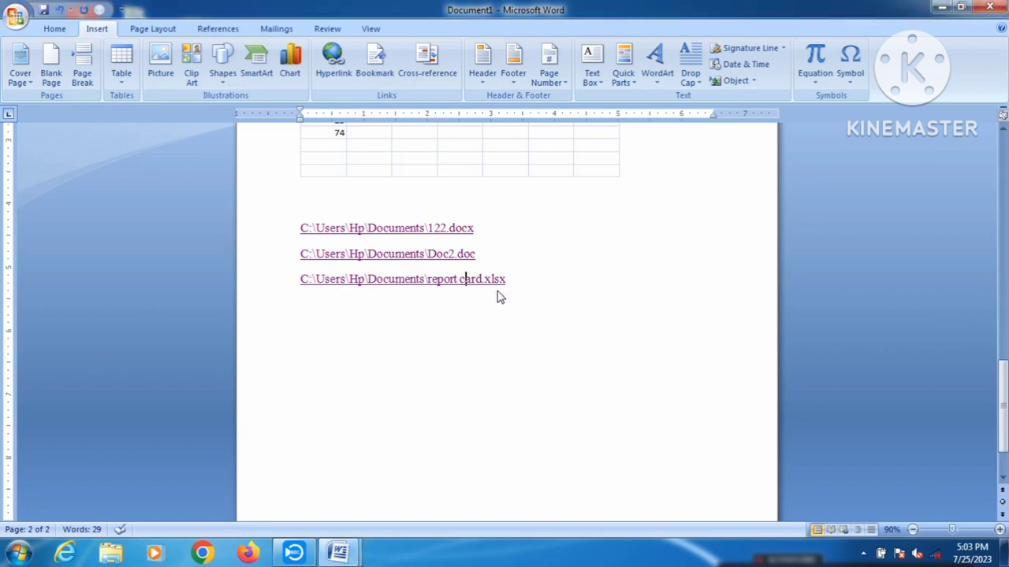
pyautogui.moveTo(513, 280); pyautogui.dragTo(334, 229)
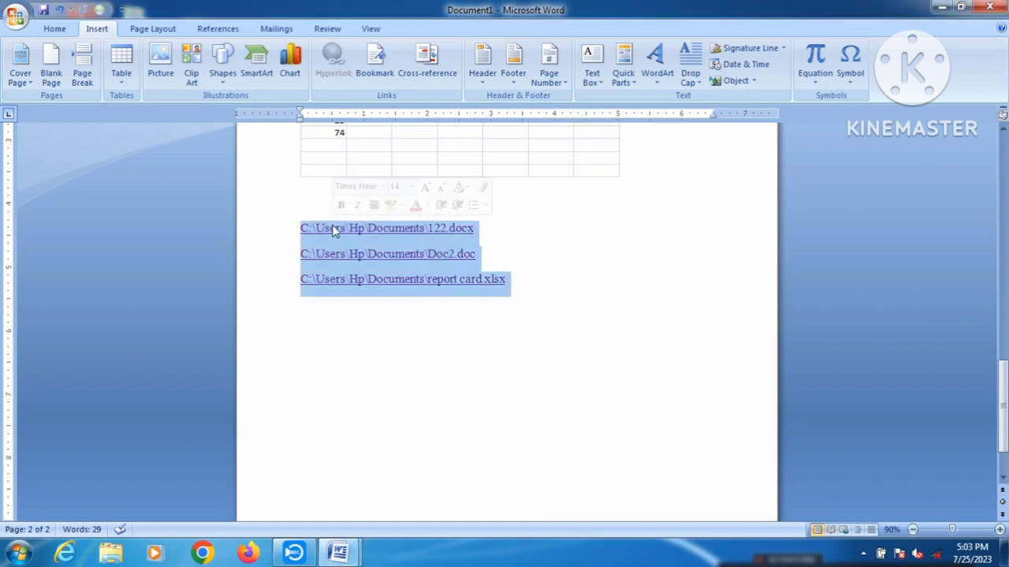
pyautogui.press('Delete')
pyautogui.write('=')
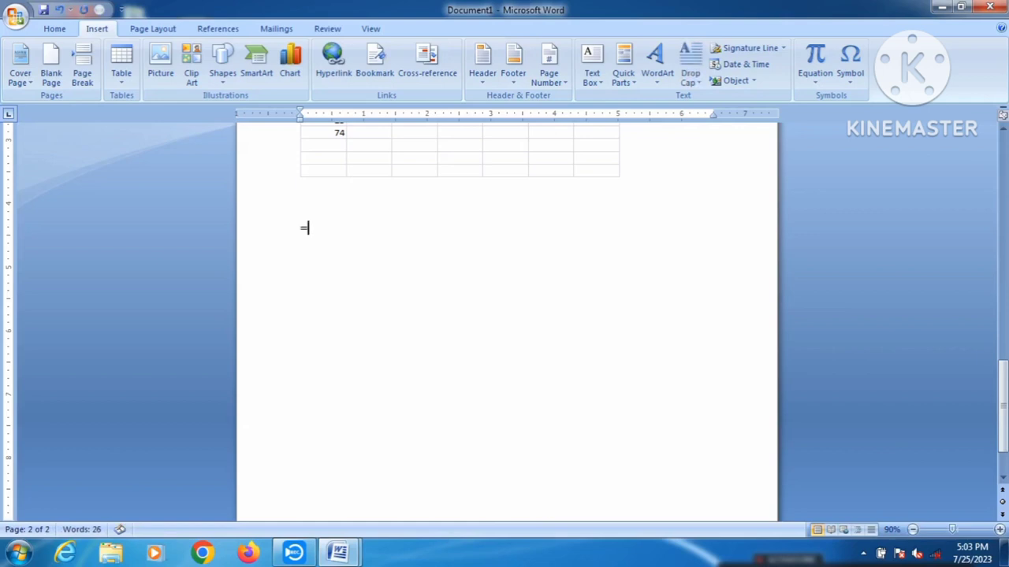
pyautogui.write('RAND()')
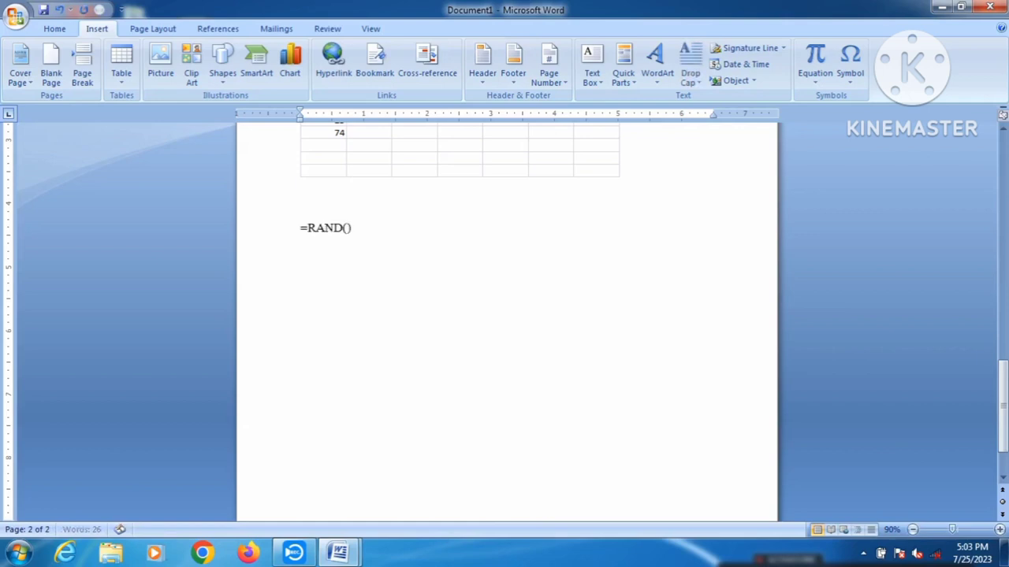
pyautogui.press('Return')
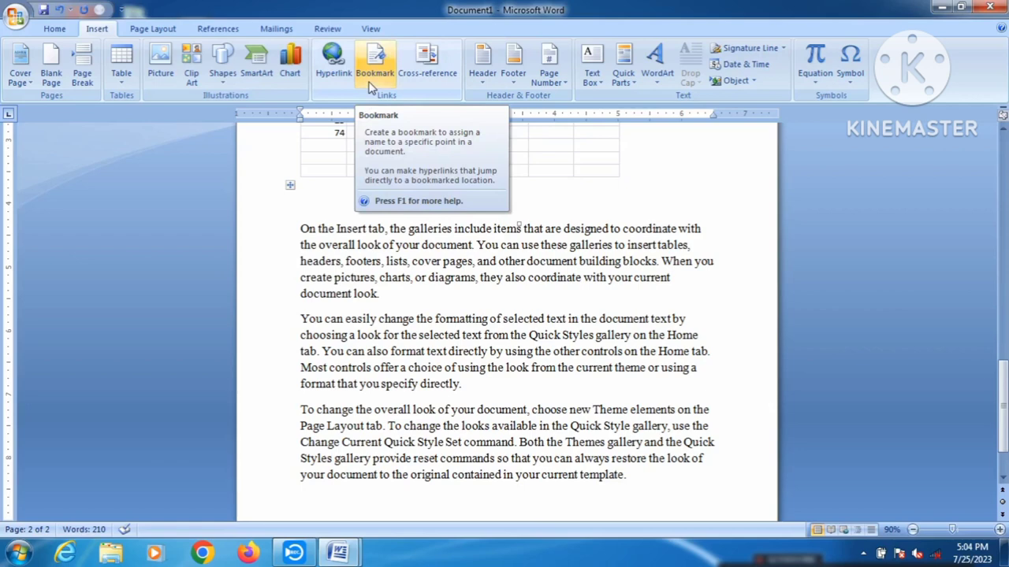
# Step: Delete 'look.' from the end of the first paragraph
pyautogui.click(386, 291)
pyautogui.press('BackSpace')
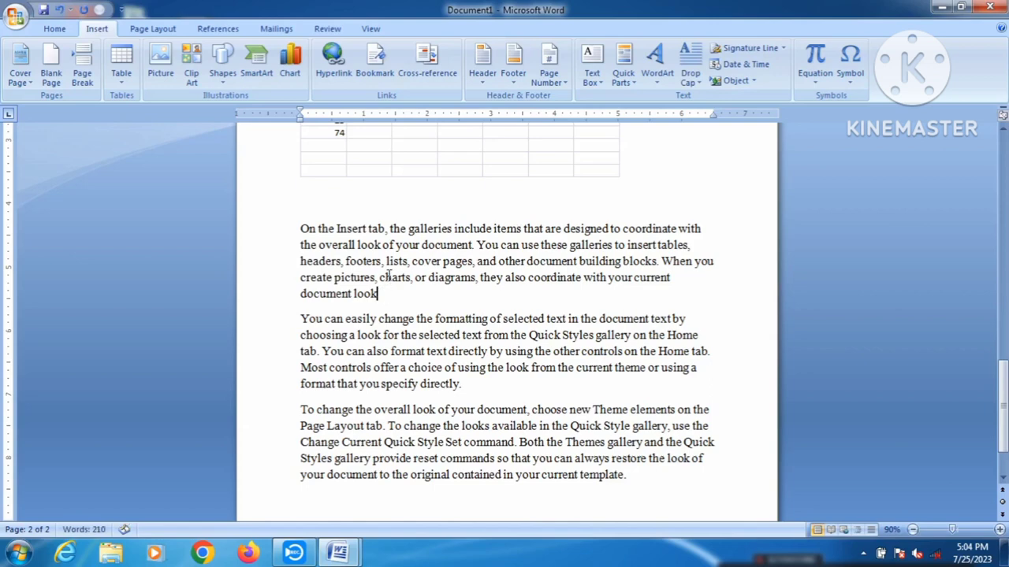
pyautogui.press('BackSpace')
pyautogui.press('BackSpace')
pyautogui.press('BackSpace')
pyautogui.press('BackSpace')
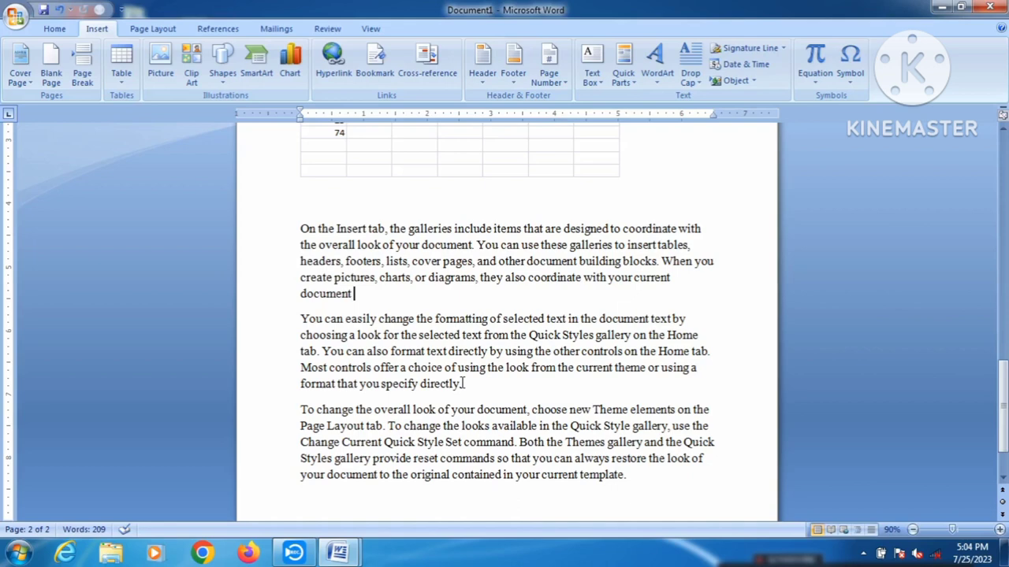
# Step: Add a bookmark named DOCUMENT at the caret position
pyautogui.click(373, 67)
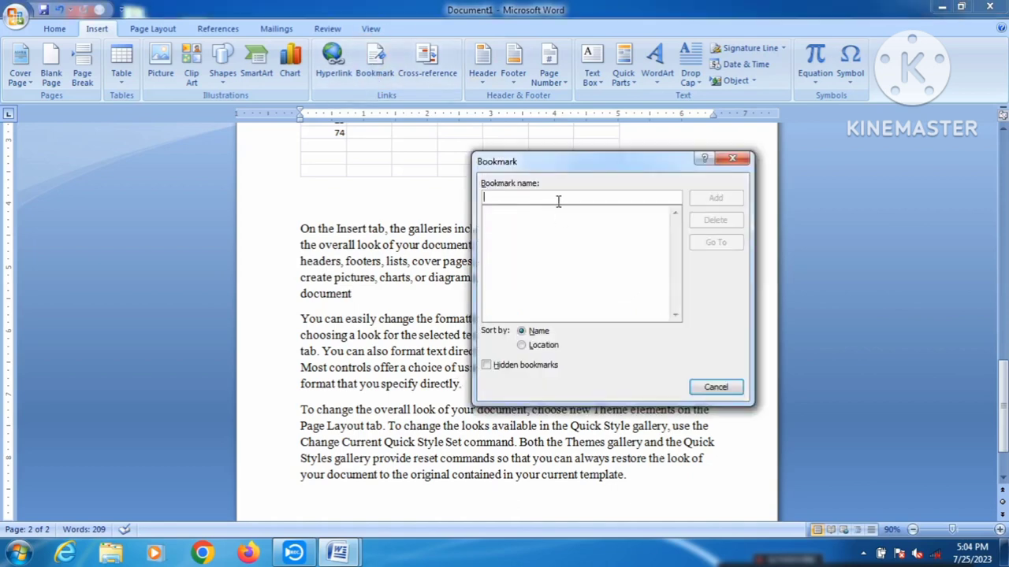
pyautogui.write('DOC')
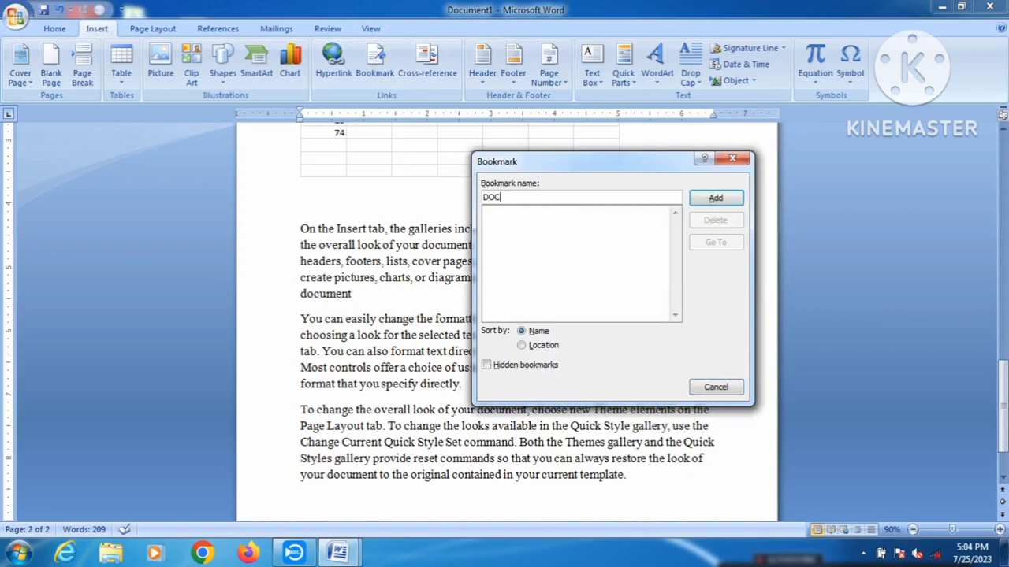
pyautogui.write('UMENT')
pyautogui.click(714, 198)
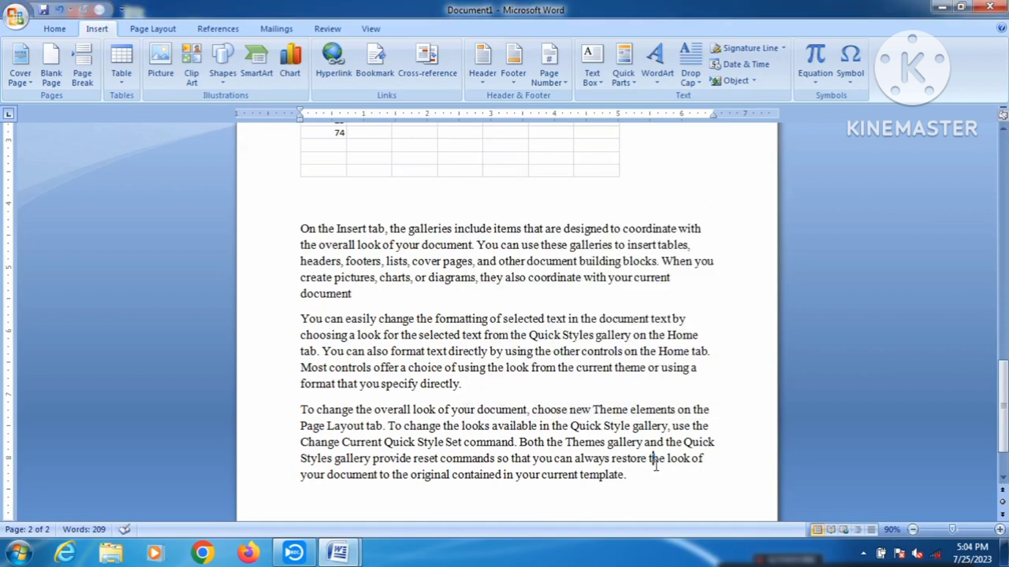
# Step: Add an empty line and a page break after the last paragraph to create page 3
pyautogui.click(628, 474)
pyautogui.press('Return')
pyautogui.hotkey('ctrl', 'Return')
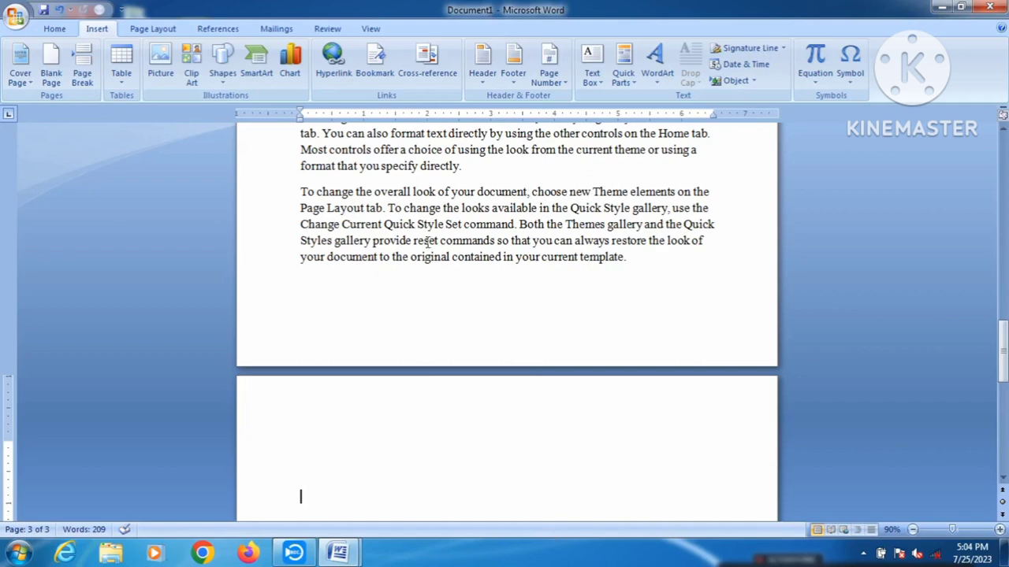
# Step: Jump back to the DOCUMENT bookmark, then return the caret to the end of the final paragraph
pyautogui.click(370, 72)
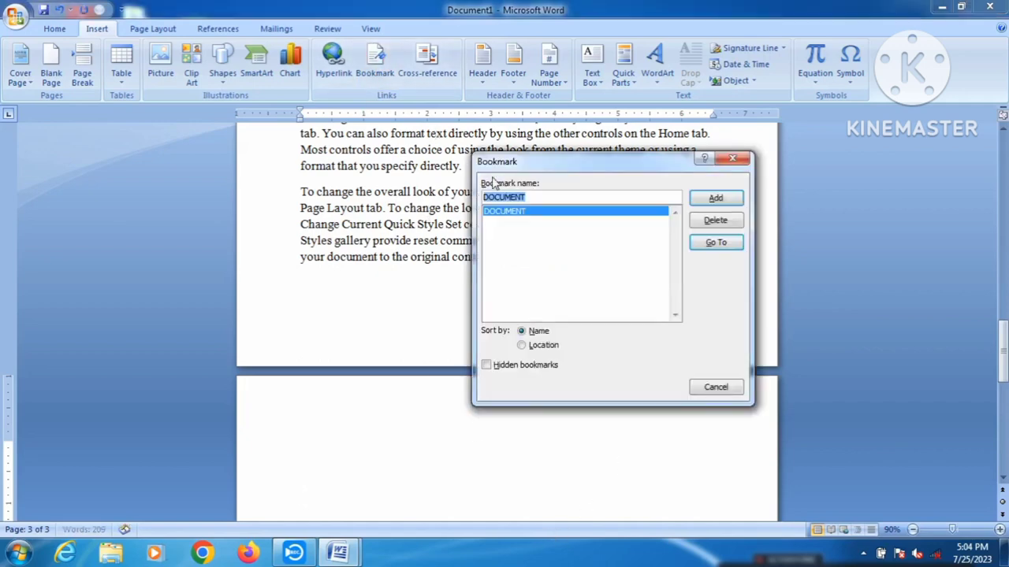
pyautogui.click(719, 252)
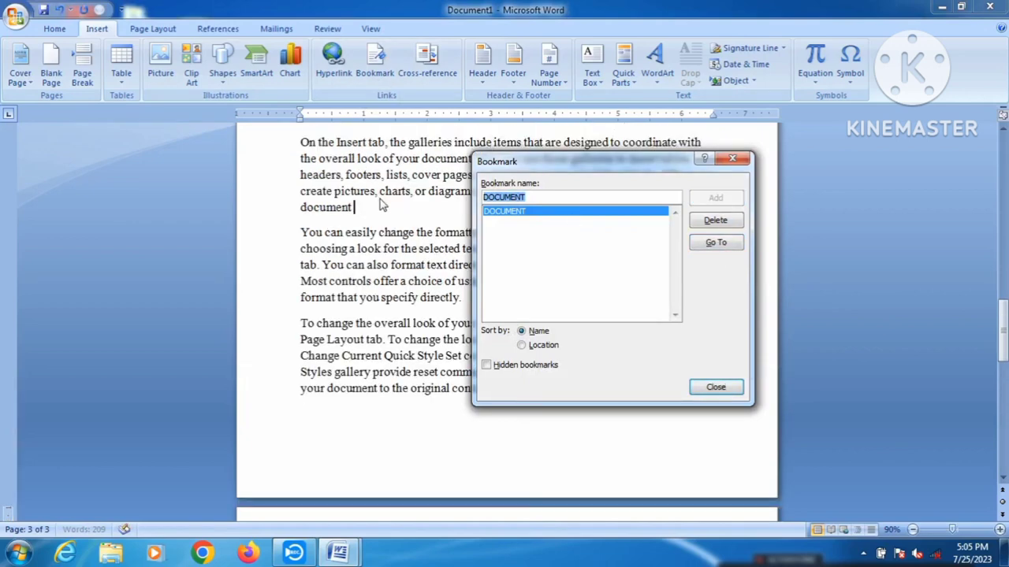
pyautogui.click(729, 394)
pyautogui.click(628, 387)
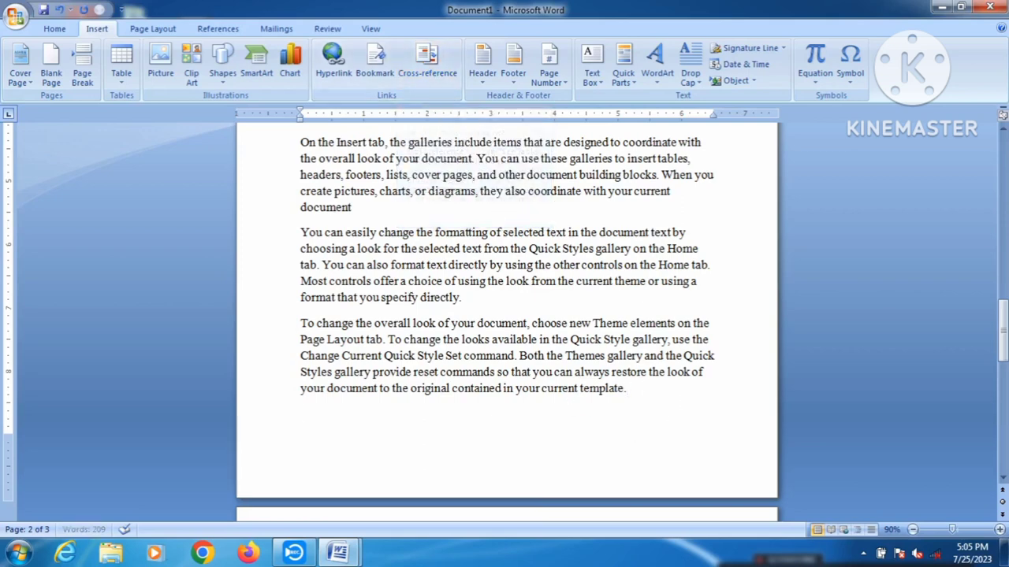
# Step: Insert a Blank header reading CMN and return to the document body
pyautogui.press('Return')
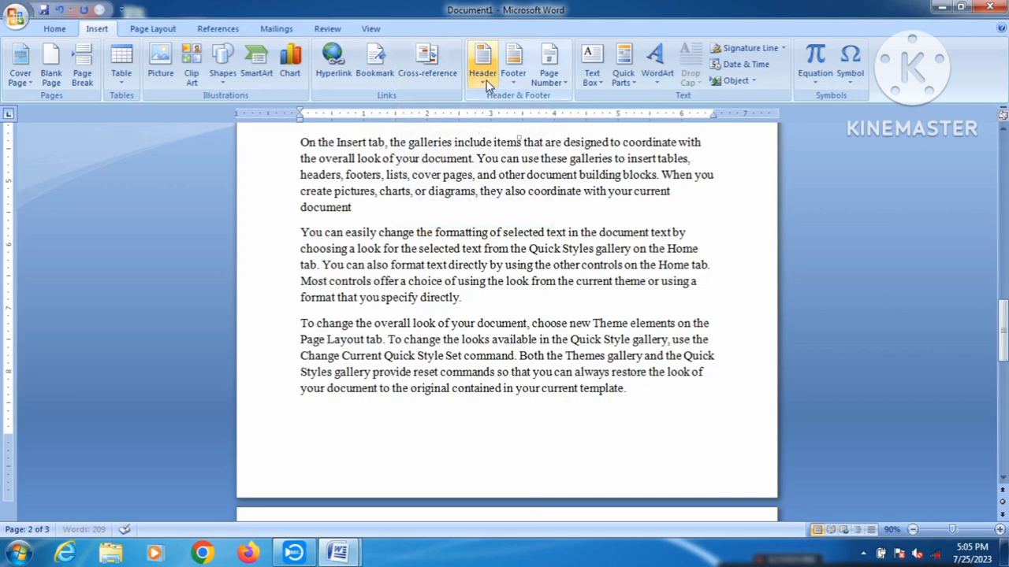
pyautogui.click(482, 67)
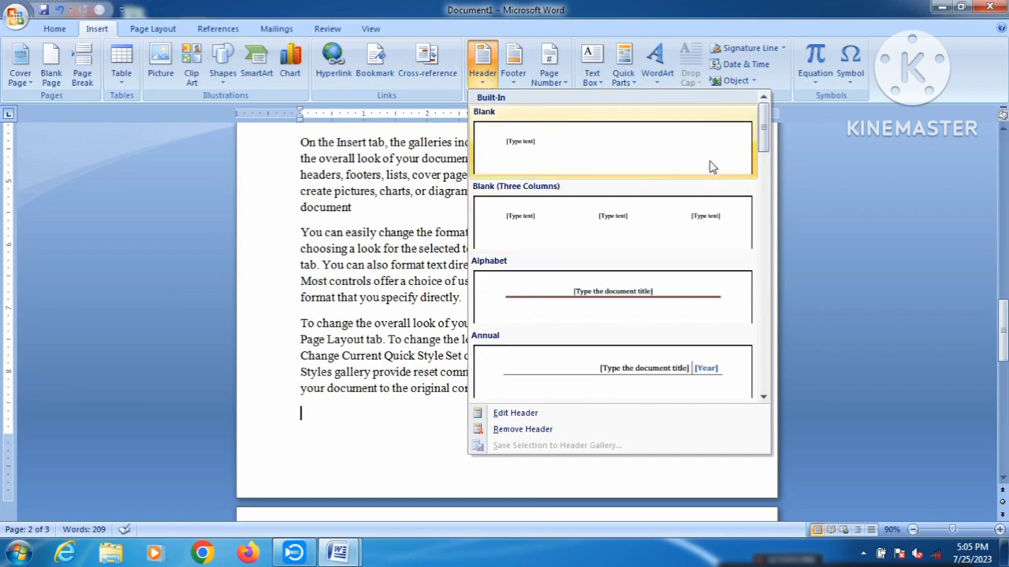
pyautogui.moveTo(763, 130)
pyautogui.mouseDown()
pyautogui.moveTo(766, 236)
pyautogui.moveTo(764, 126)
pyautogui.mouseUp()
pyautogui.click(607, 150)
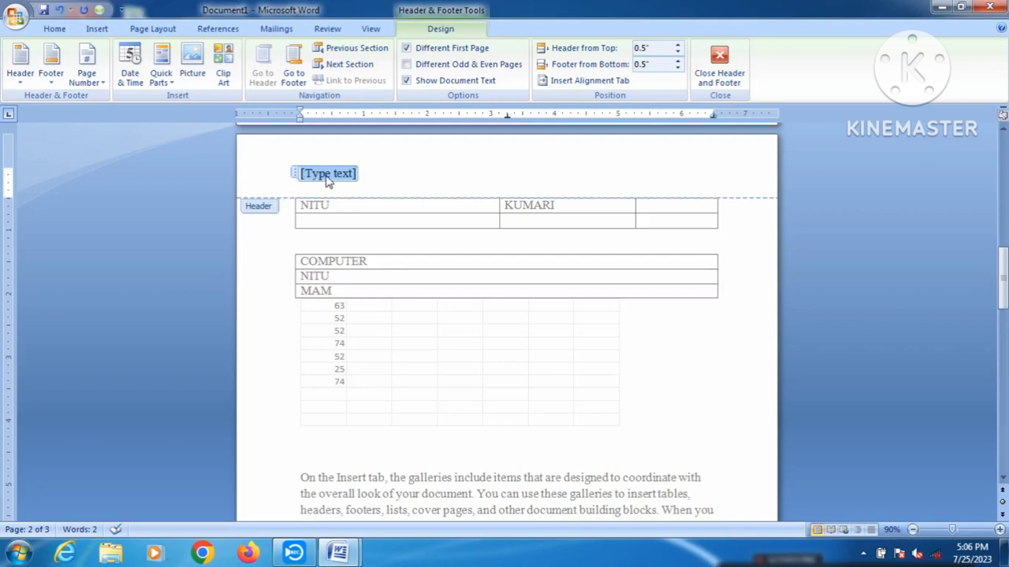
pyautogui.press('Delete')
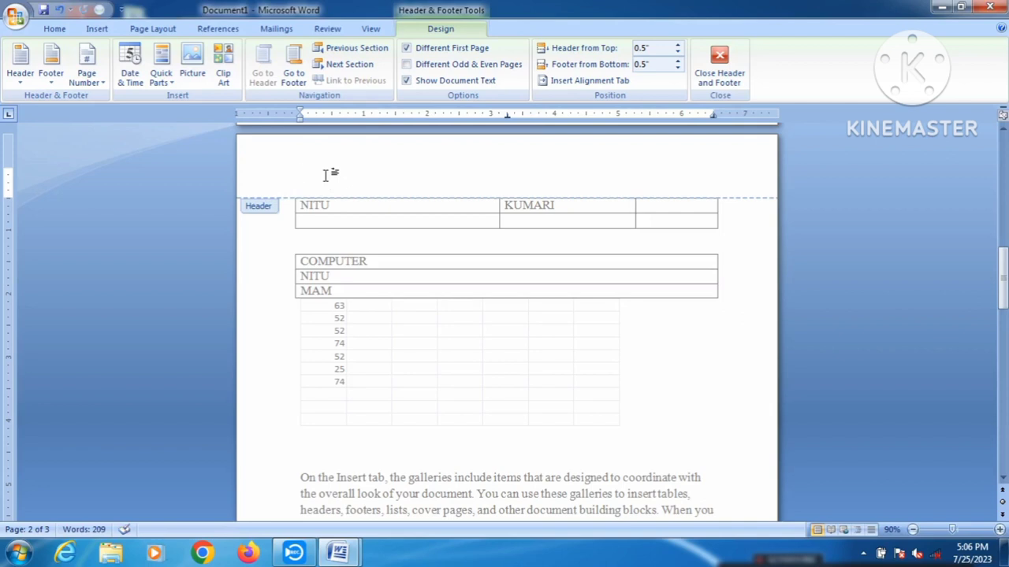
pyautogui.write('CM')
pyautogui.press('BackSpace')
pyautogui.write('MN')
pyautogui.click(719, 69)
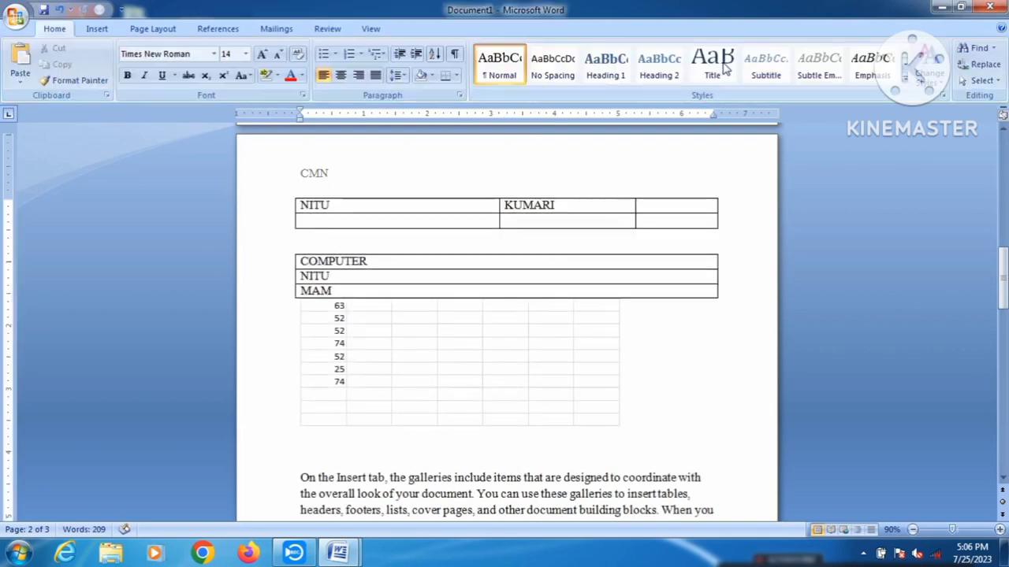
# Step: Add a page break on page 3's empty line to create page 4
pyautogui.click(418, 360)
pyautogui.scroll(-5, 615, 443)
pyautogui.scroll(-5, 624, 438)
pyautogui.scroll(-3, 627, 422)
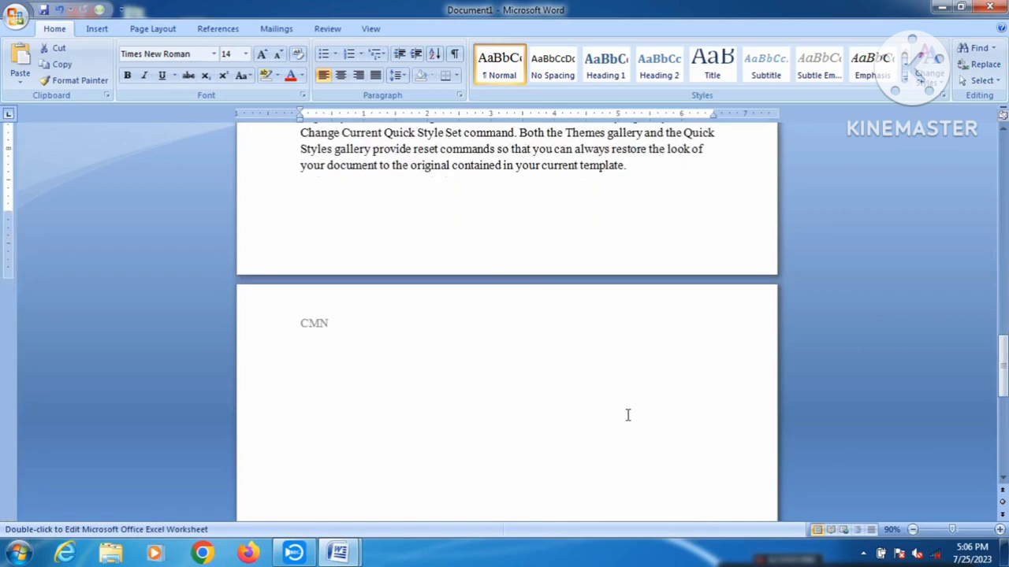
pyautogui.scroll(-3, 406, 363)
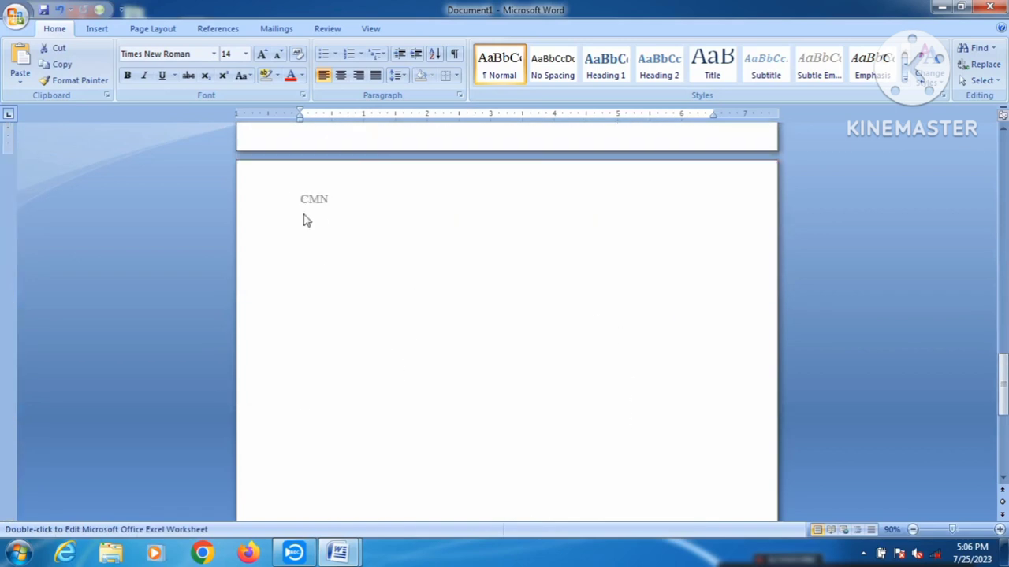
pyautogui.click(404, 337)
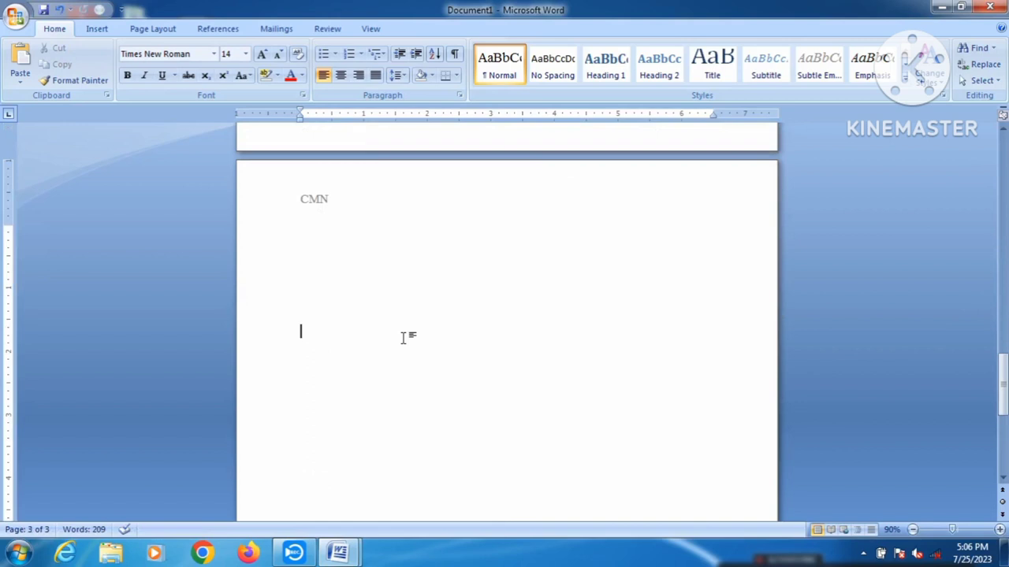
pyautogui.hotkey('ctrl', 'Return')
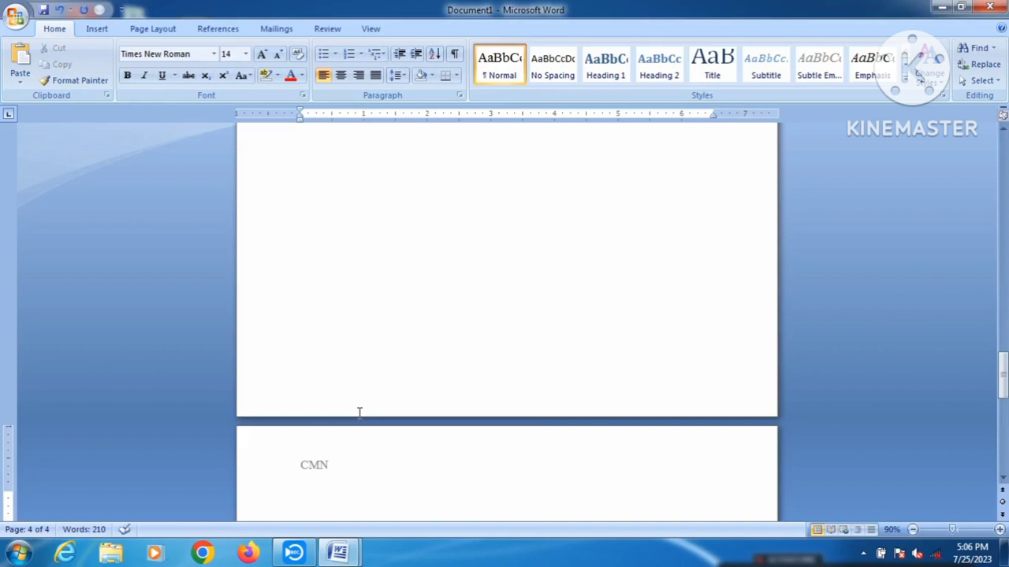
pyautogui.click(104, 35)
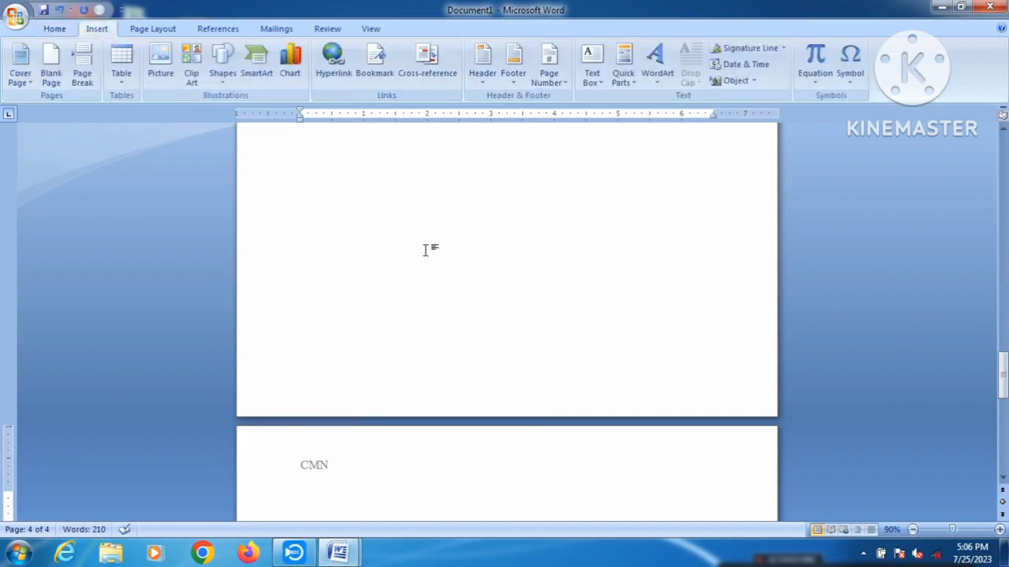
pyautogui.scroll(-5, 428, 249)
pyautogui.scroll(3, 536, 144)
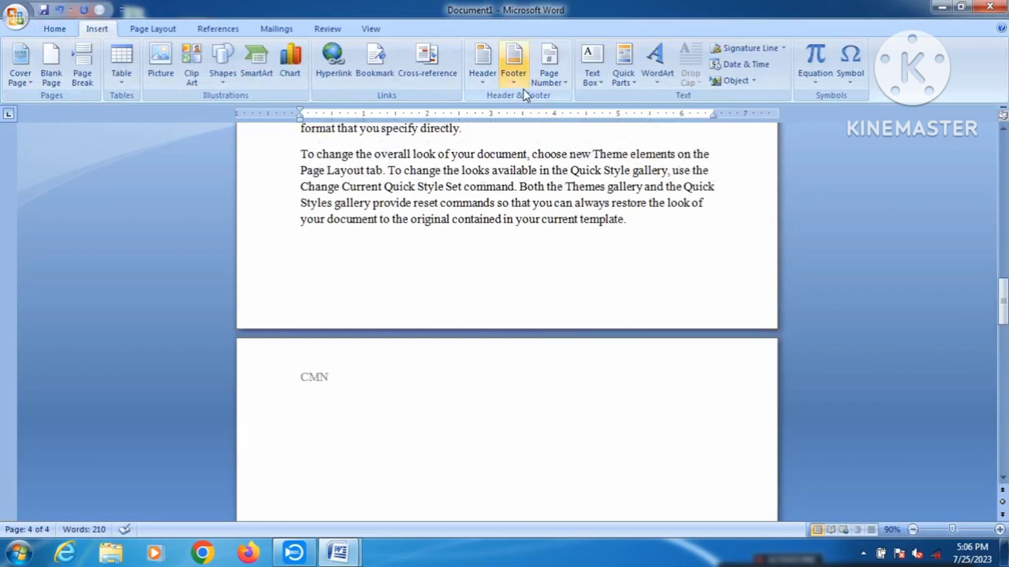
pyautogui.scroll(1, 522, 93)
# Step: Insert a Blank footer with the text SIGNATURE and return to the body
pyautogui.click(105, 33)
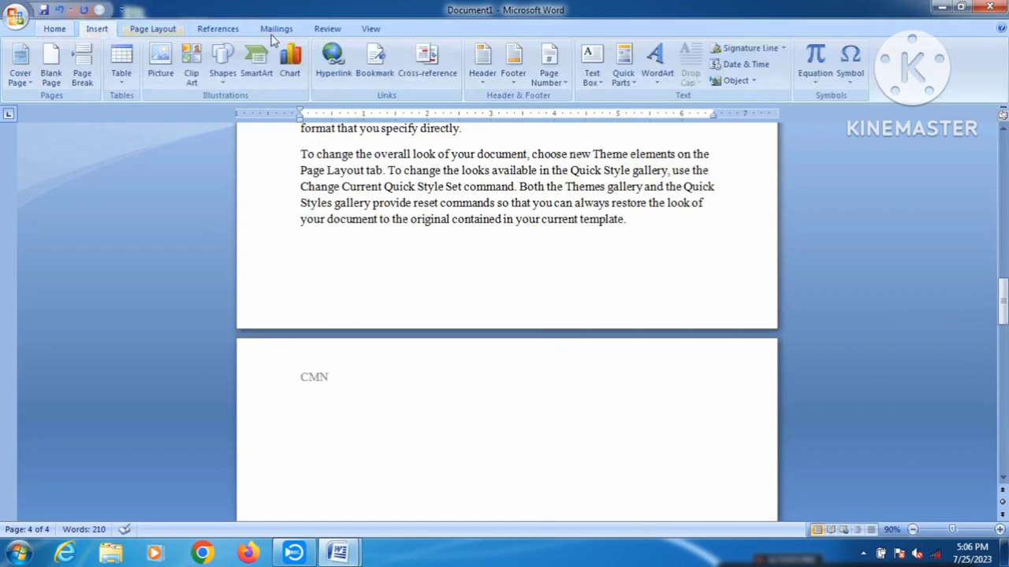
pyautogui.click(520, 83)
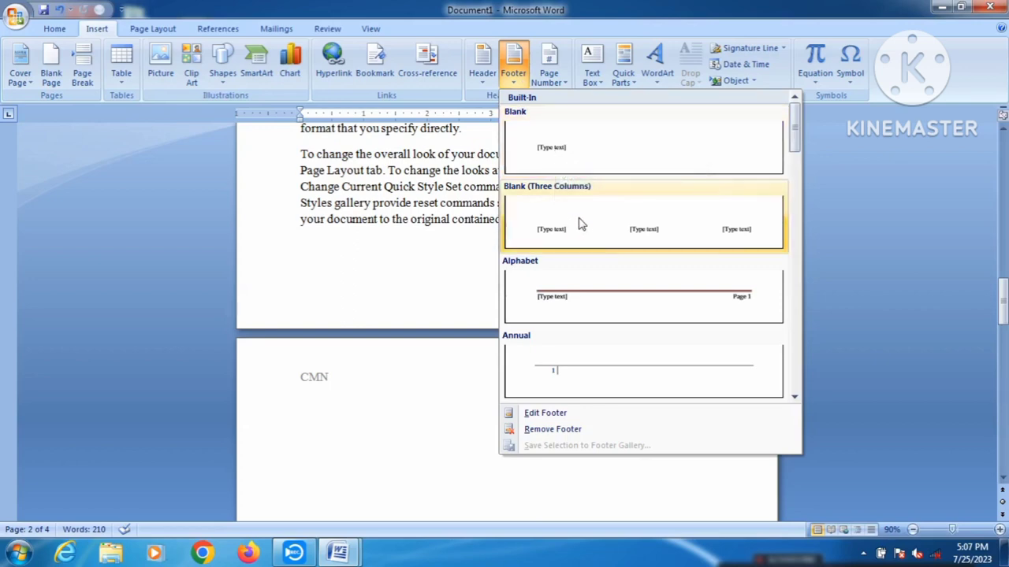
pyautogui.click(603, 157)
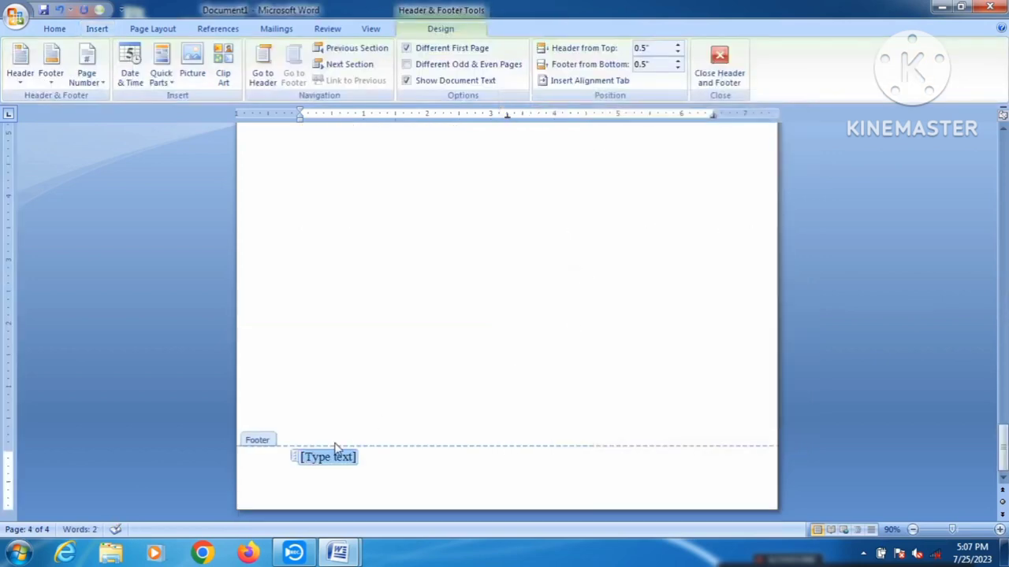
pyautogui.write('S')
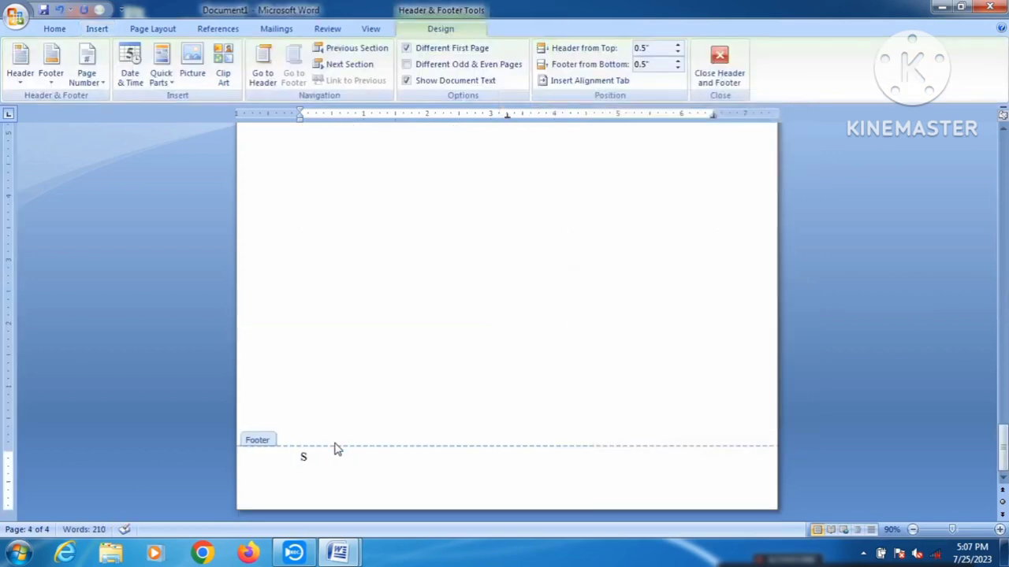
pyautogui.write('IGNATURE')
pyautogui.click(729, 68)
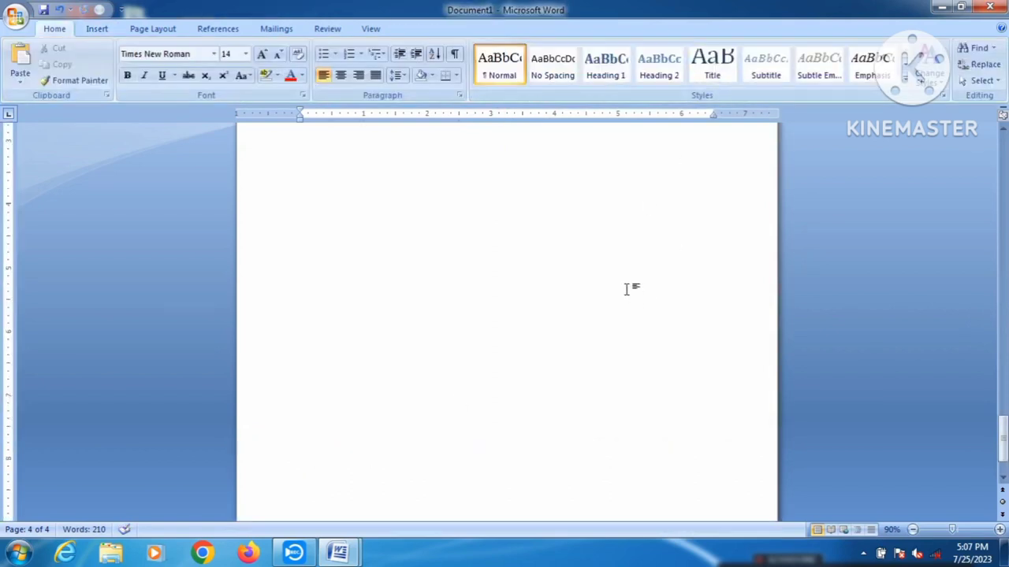
pyautogui.scroll(7, 627, 288)
pyautogui.scroll(7, 627, 289)
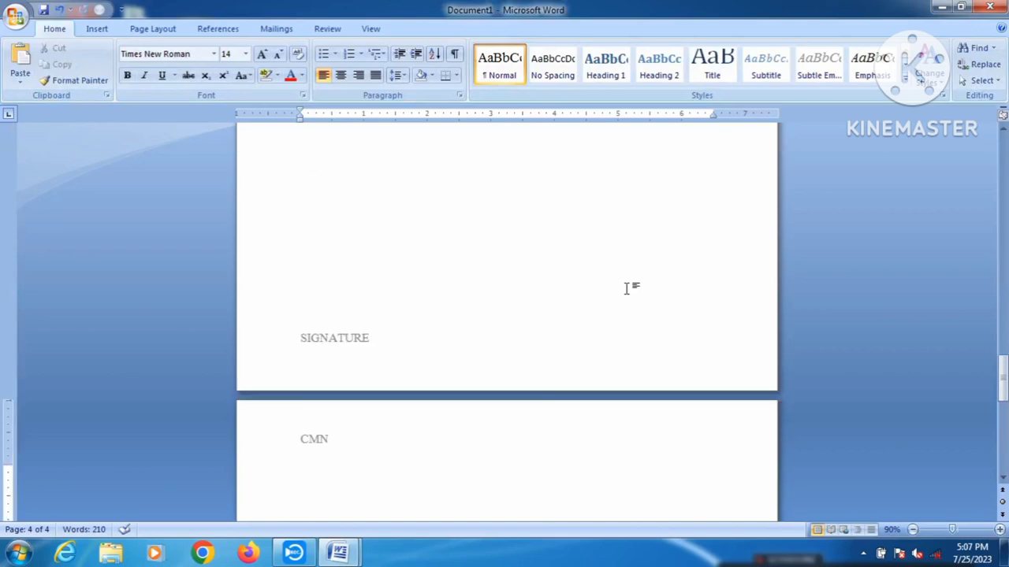
pyautogui.scroll(7, 626, 288)
pyautogui.scroll(7, 629, 294)
pyautogui.scroll(5, 629, 295)
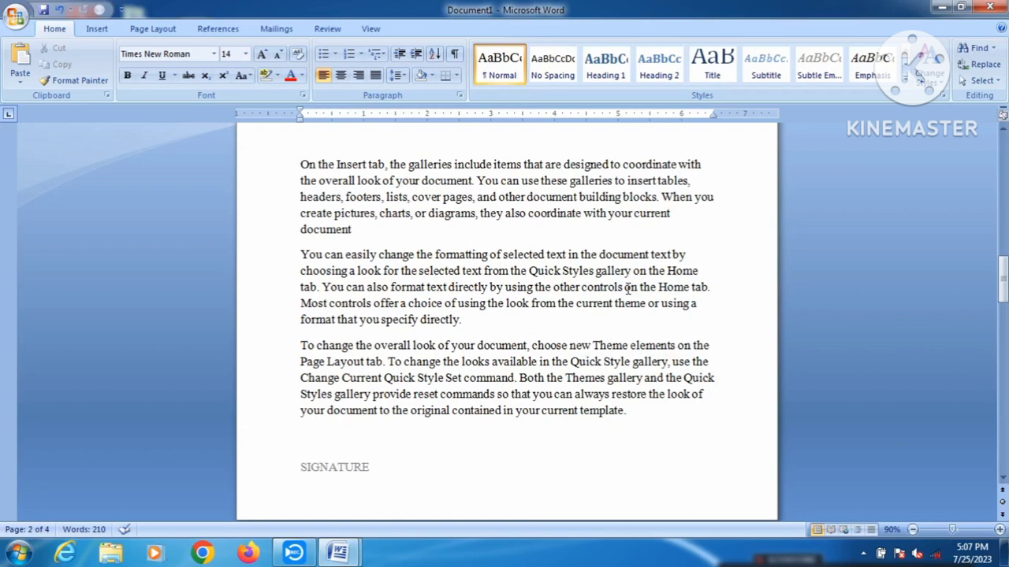
# Step: Add a Plain Number 1 page number at the bottom of each page
pyautogui.click(97, 29)
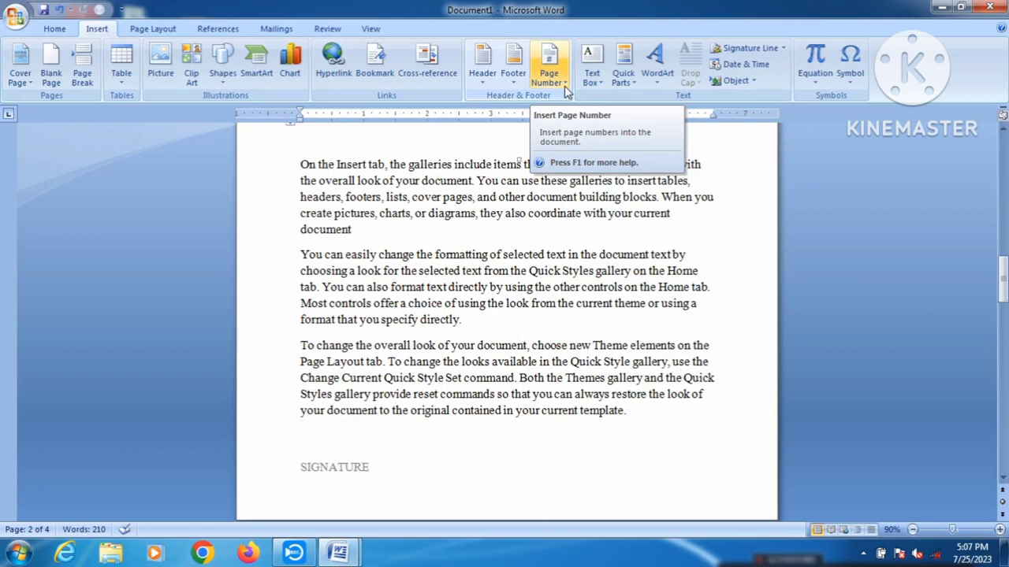
pyautogui.click(565, 91)
pyautogui.moveTo(583, 101)
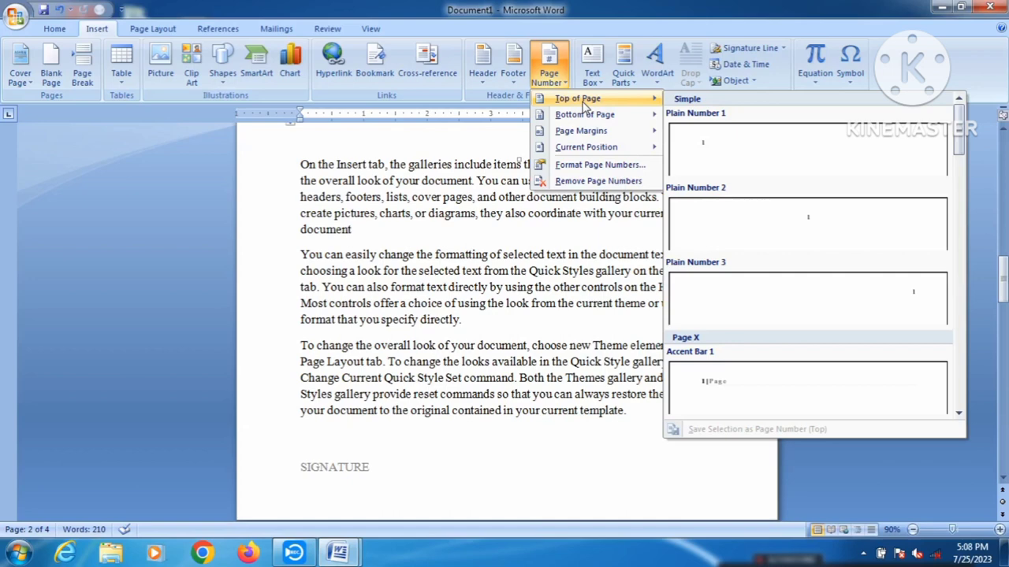
pyautogui.moveTo(597, 119)
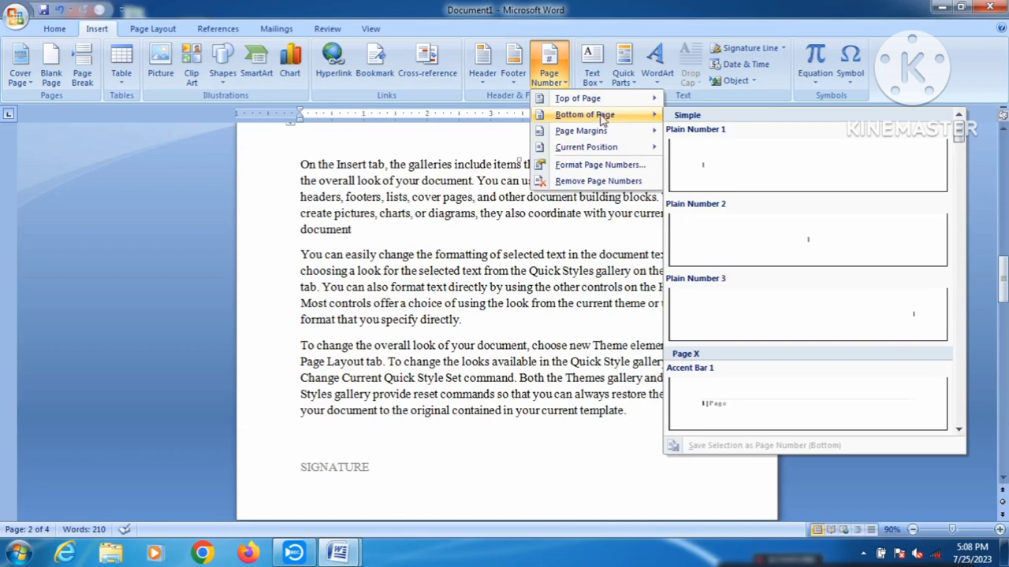
pyautogui.click(726, 145)
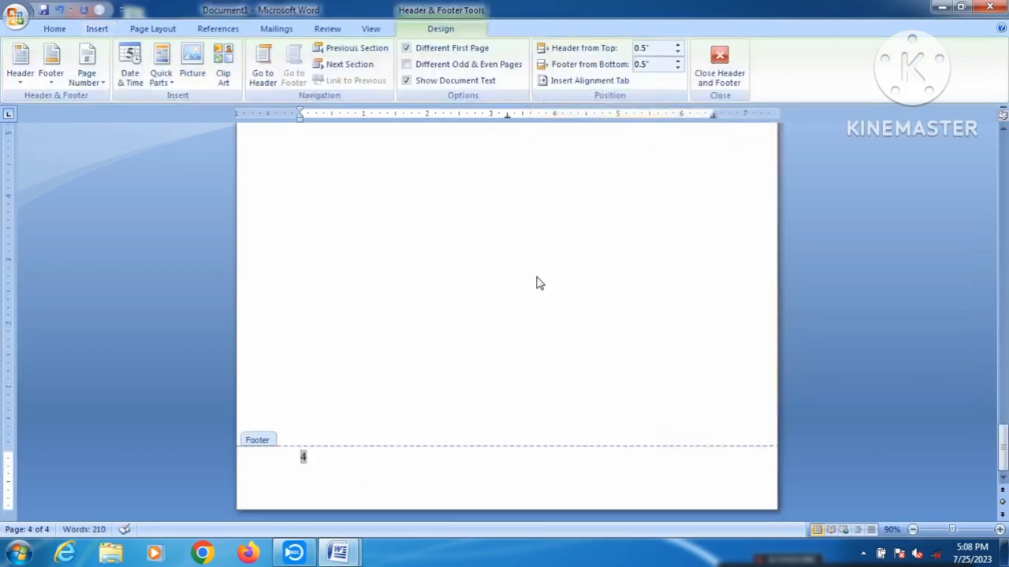
# Step: Close footer editing and scroll through the pages to check the page numbers
pyautogui.click(717, 63)
pyautogui.scroll(4, 591, 228)
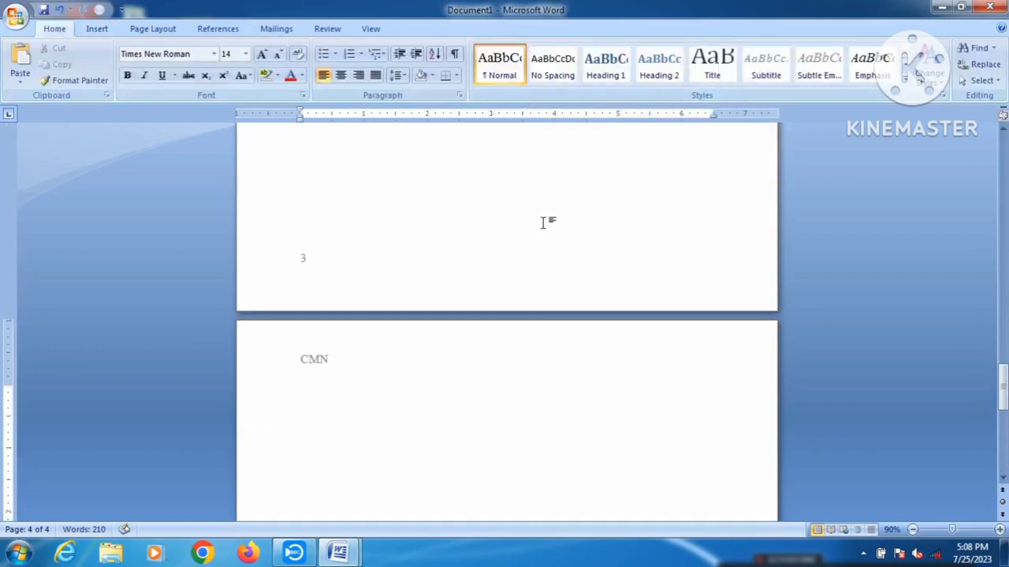
pyautogui.scroll(4, 543, 221)
pyautogui.scroll(2, 543, 222)
pyautogui.scroll(4, 543, 223)
pyautogui.scroll(4, 543, 224)
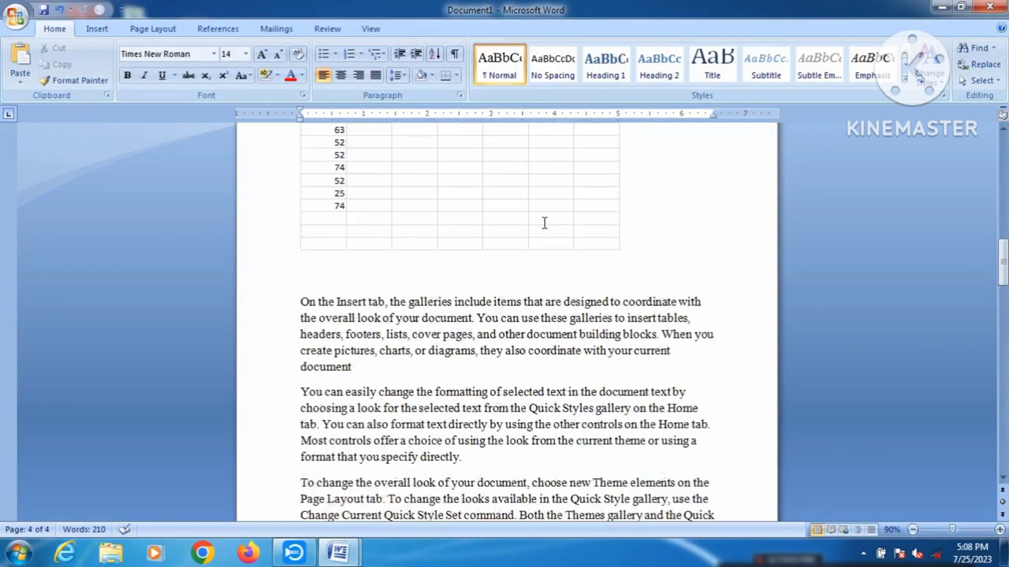
pyautogui.scroll(4, 546, 229)
pyautogui.scroll(3, 543, 223)
pyautogui.scroll(-4, 543, 222)
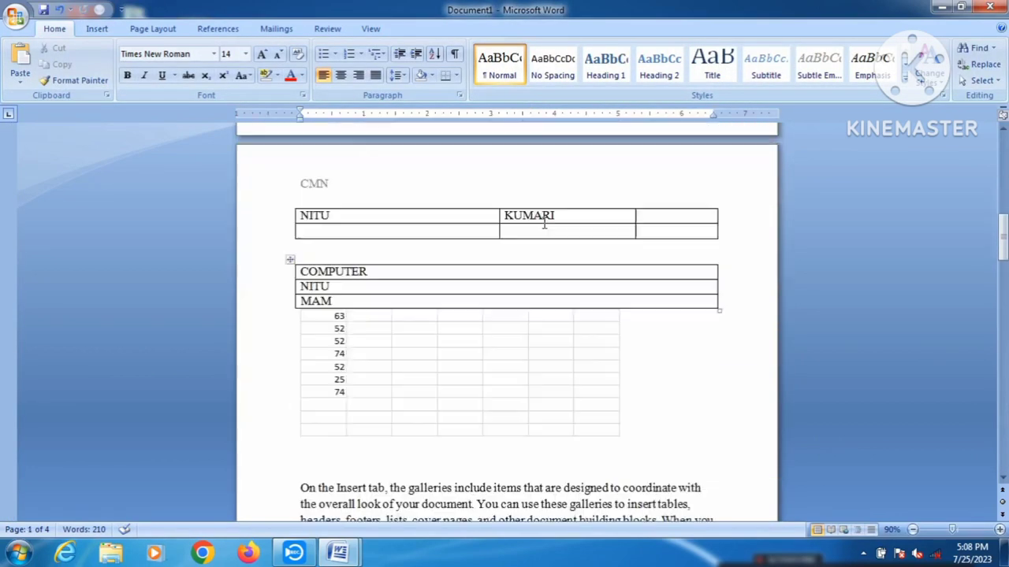
pyautogui.scroll(-2, 544, 223)
pyautogui.scroll(-5, 544, 223)
pyautogui.scroll(-10, 542, 227)
pyautogui.scroll(-5, 542, 227)
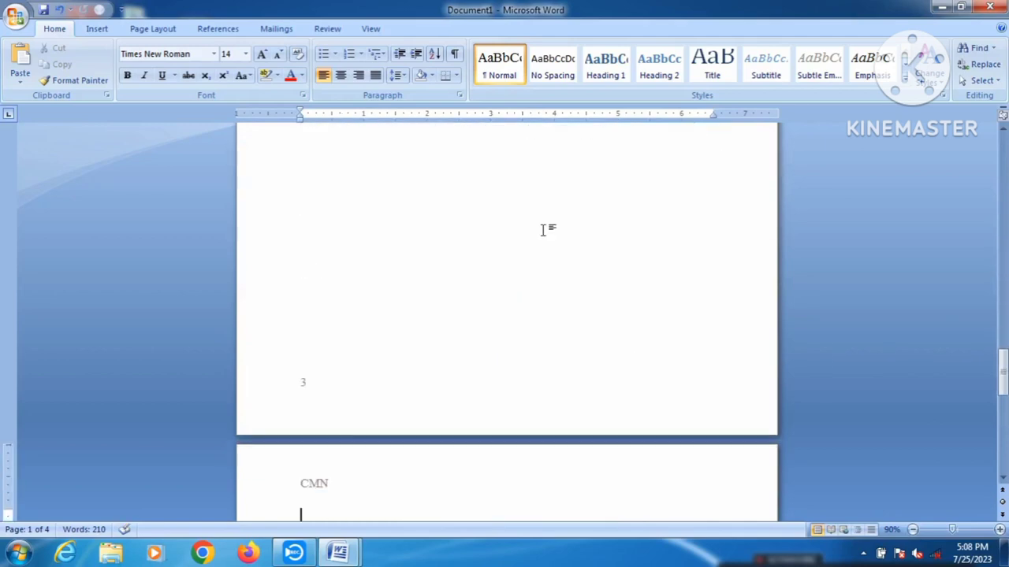
pyautogui.scroll(-5, 546, 236)
pyautogui.scroll(-5, 544, 235)
pyautogui.scroll(-5, 542, 230)
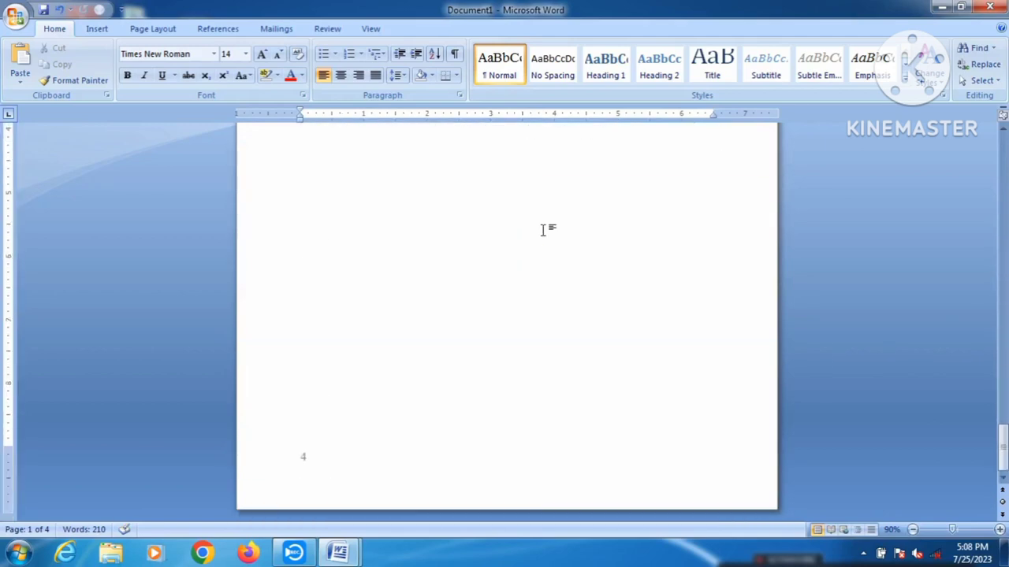
pyautogui.scroll(5, 542, 230)
pyautogui.scroll(3, 542, 229)
pyautogui.scroll(3, 543, 229)
pyautogui.scroll(5, 544, 230)
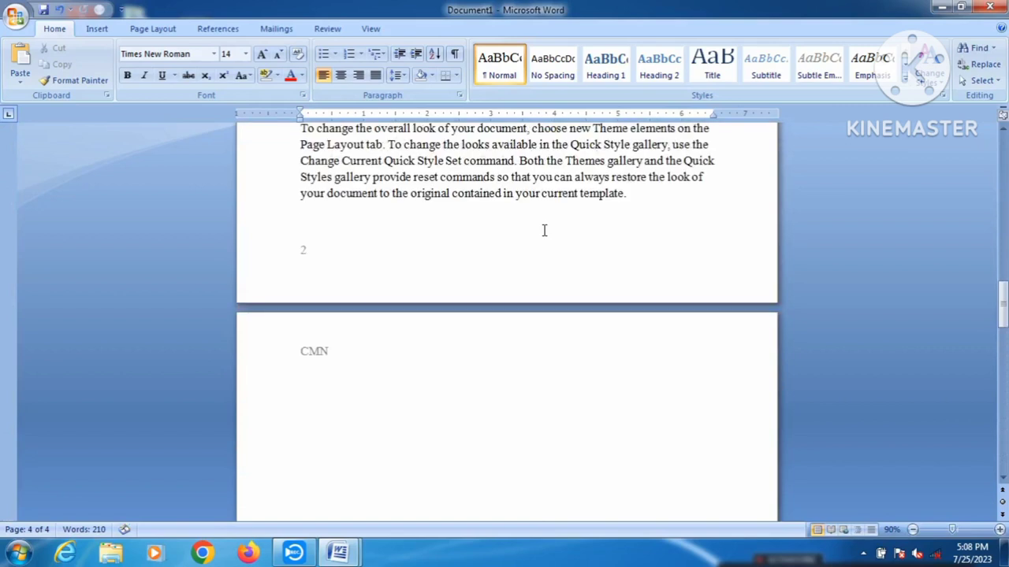
# Step: Open the CMN header to check it, then go back to the document body
pyautogui.doubleClick(378, 363)
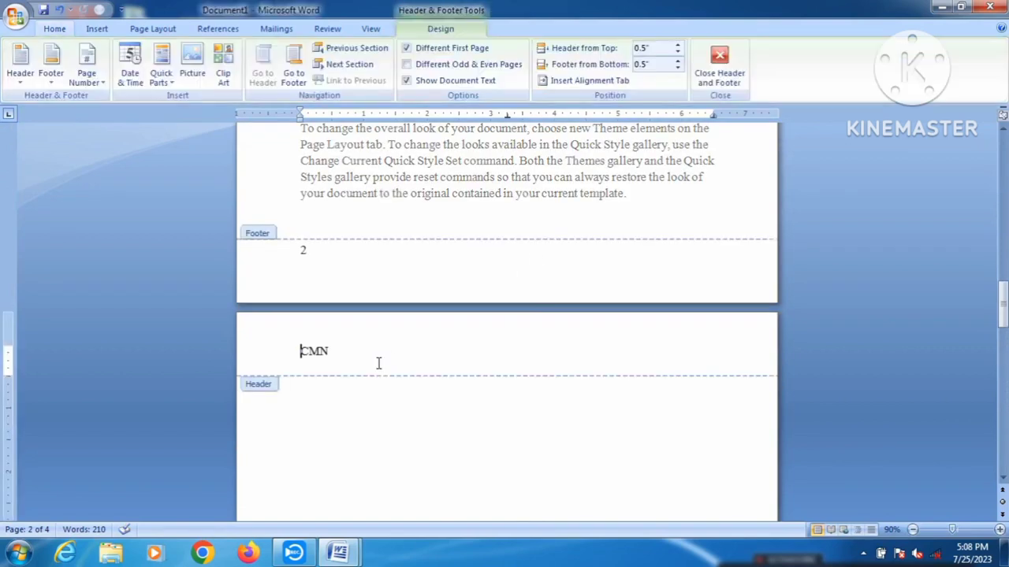
pyautogui.doubleClick(383, 428)
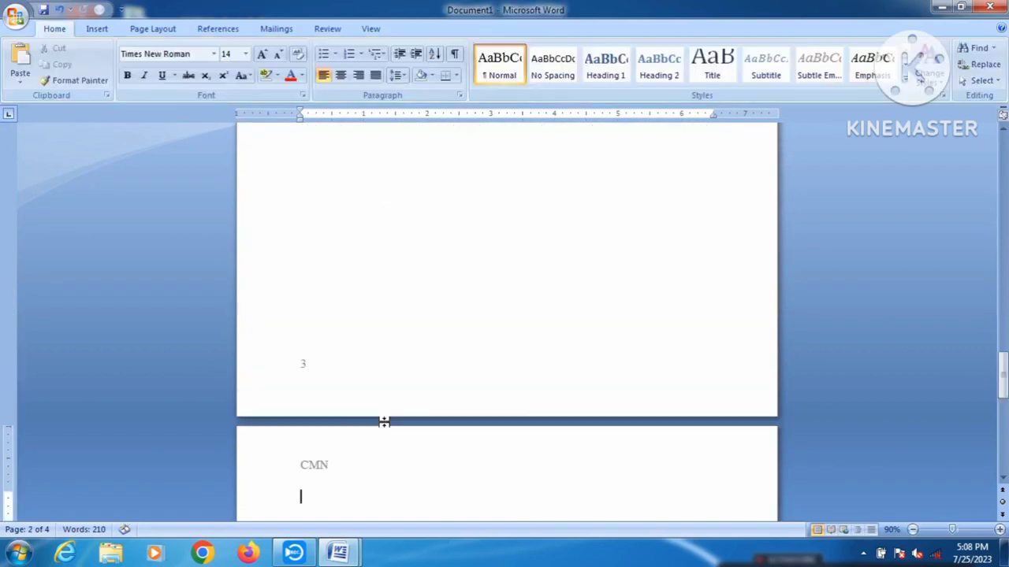
pyautogui.click(95, 28)
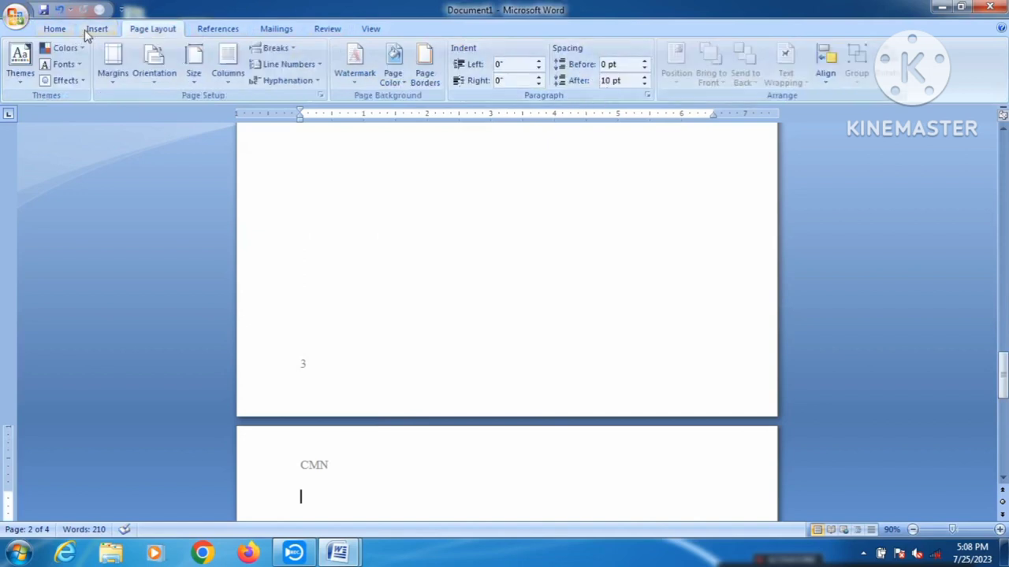
pyautogui.click(93, 30)
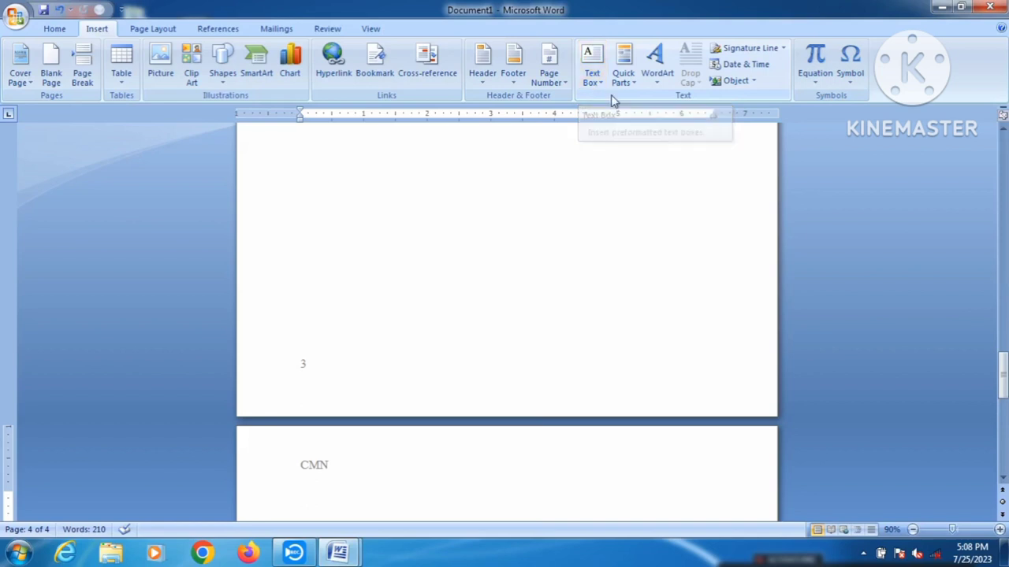
pyautogui.click(598, 84)
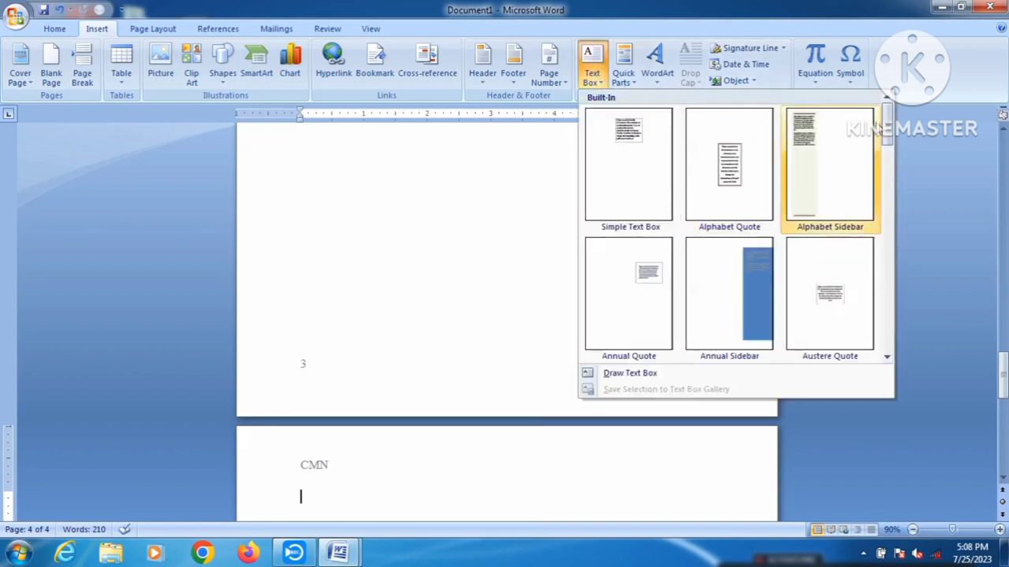
pyautogui.moveTo(887, 134)
pyautogui.mouseDown()
pyautogui.moveTo(895, 225)
pyautogui.moveTo(893, 136)
pyautogui.mouseUp()
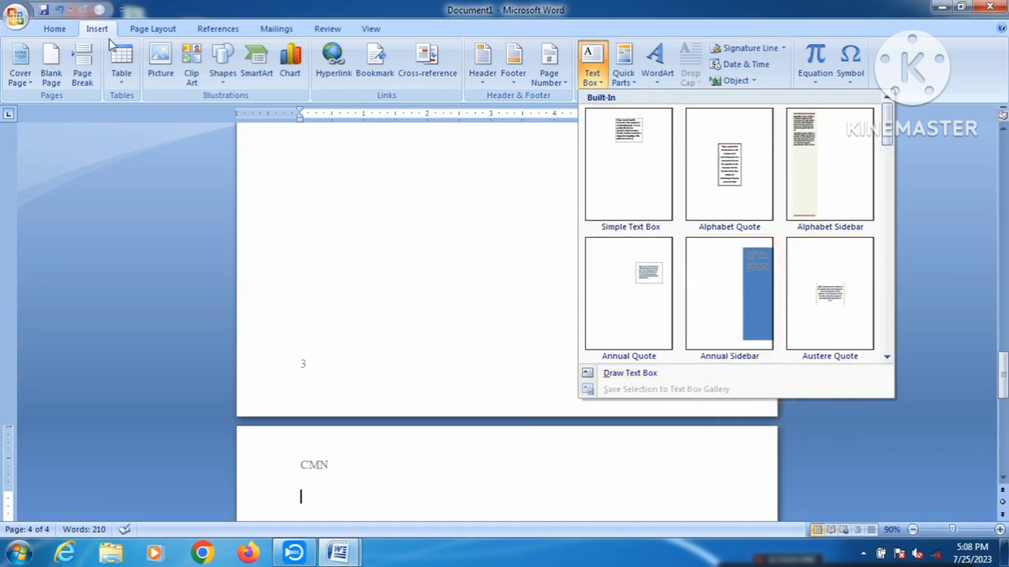
pyautogui.click(224, 85)
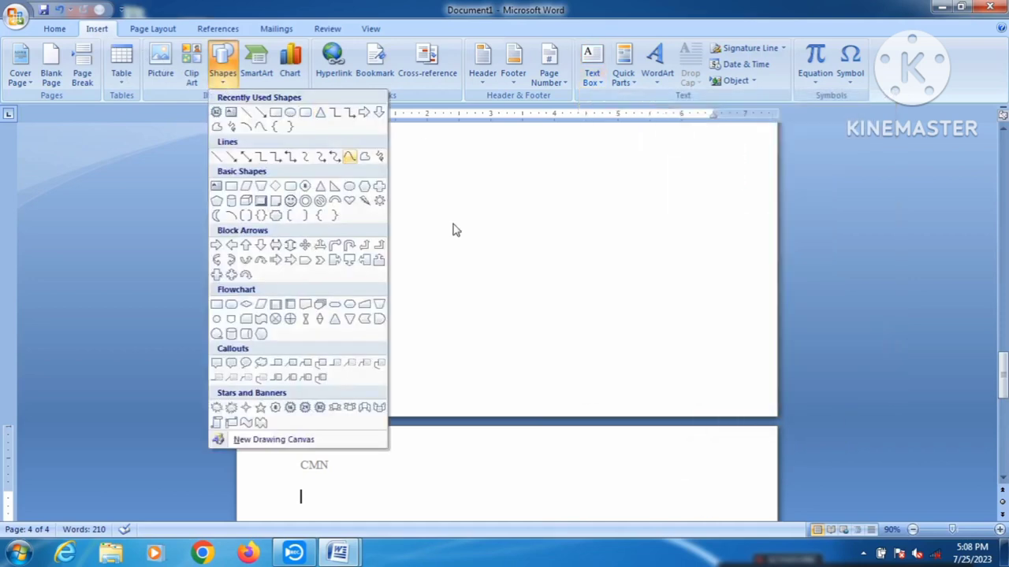
pyautogui.click(561, 262)
# Step: Go to the cover page, select its whole title, and bring up the Text Box options
pyautogui.scroll(5, 561, 262)
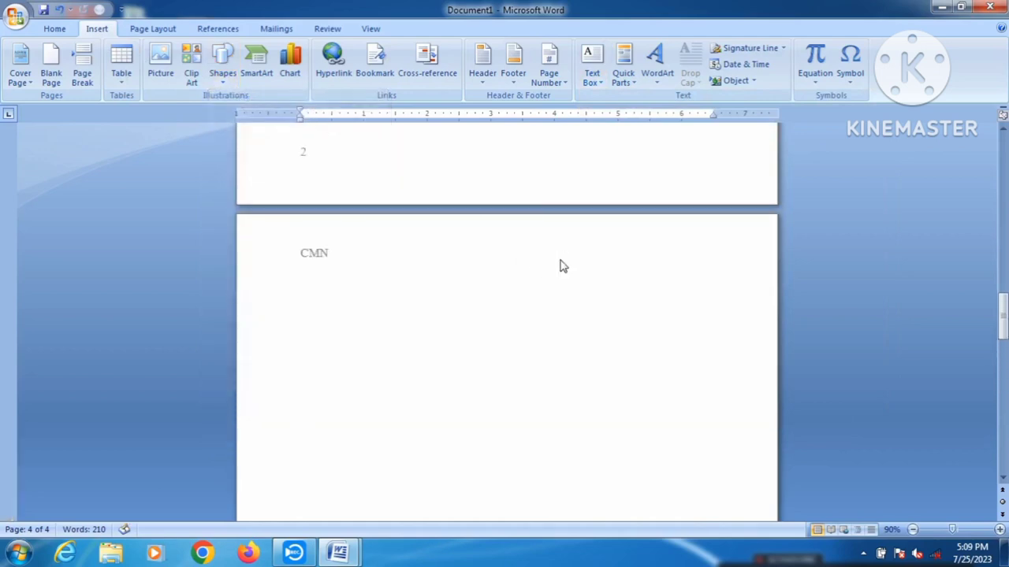
pyautogui.click(551, 322)
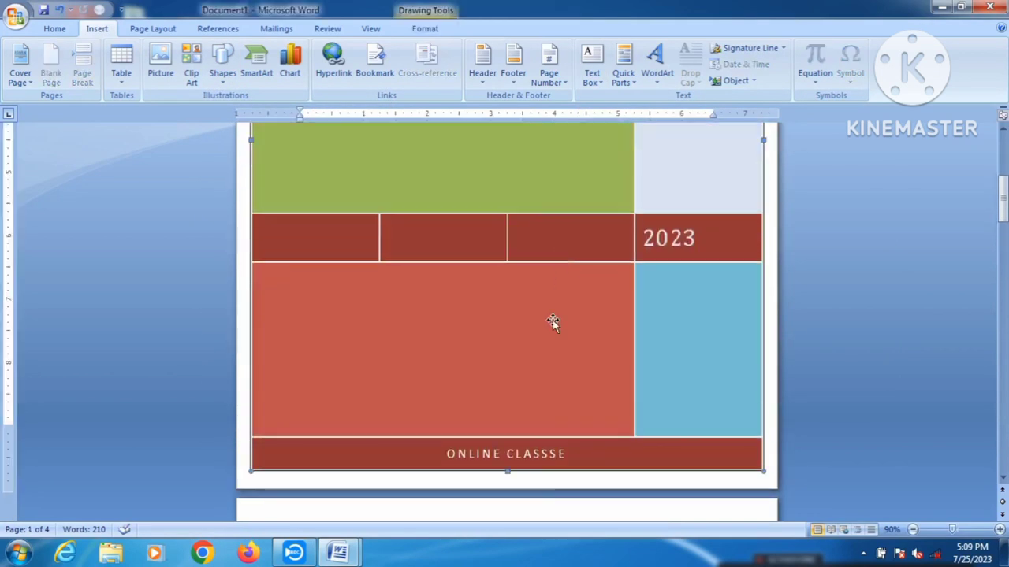
pyautogui.scroll(15, 387, 349)
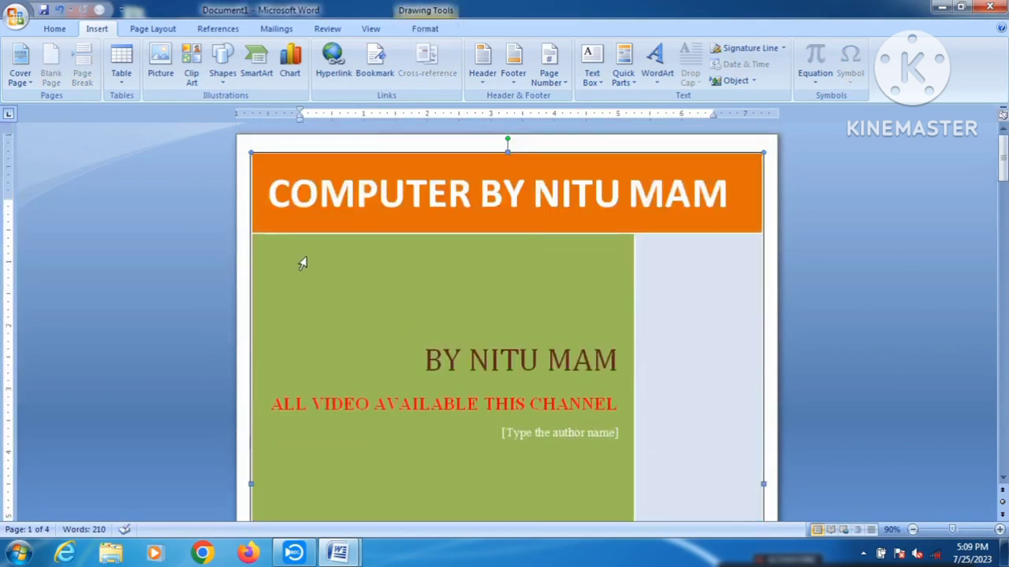
pyautogui.click(395, 284)
pyautogui.rightClick(396, 285)
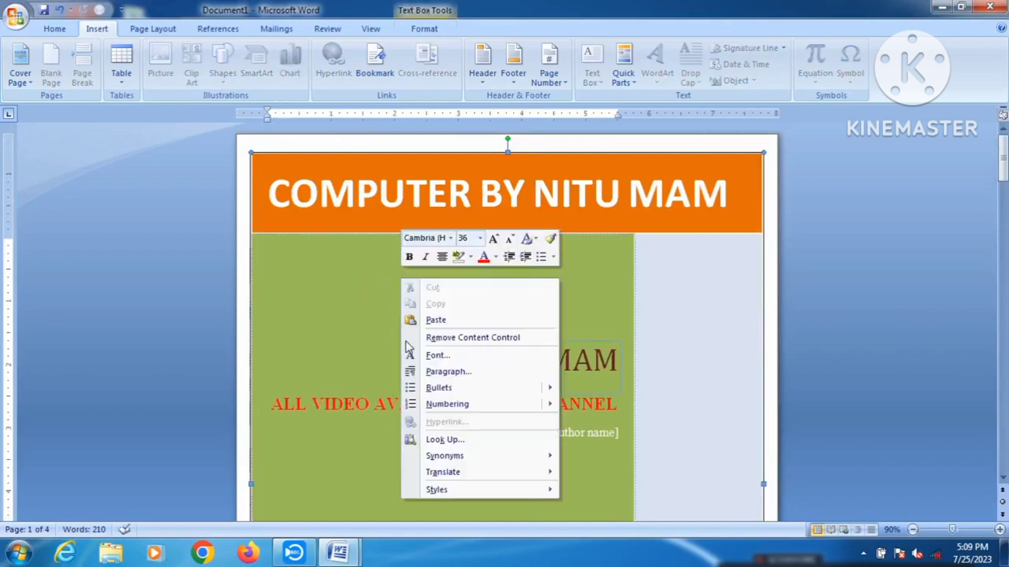
pyautogui.click(323, 289)
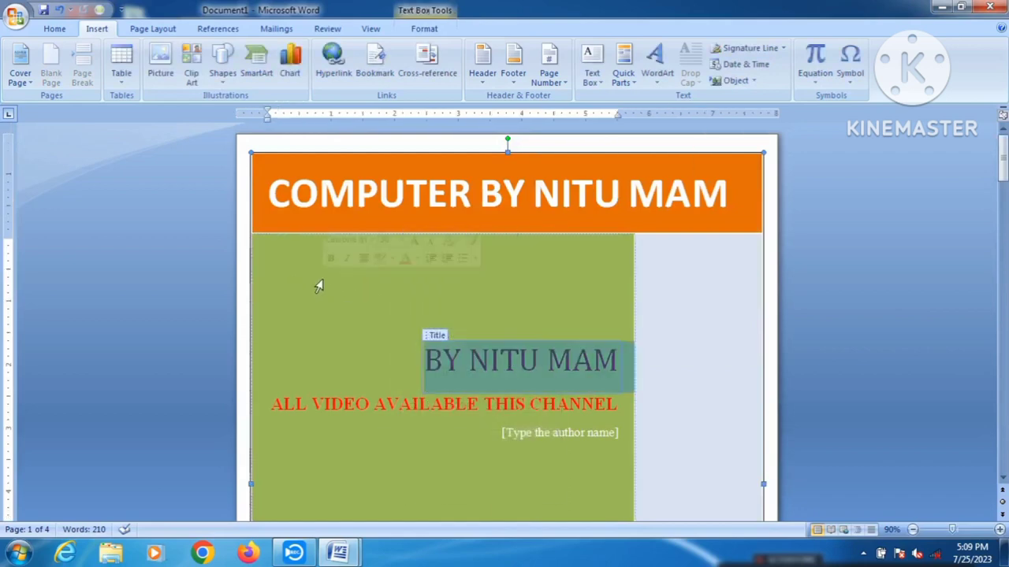
pyautogui.click(519, 360)
pyautogui.hotkey('ctrl', 'a')
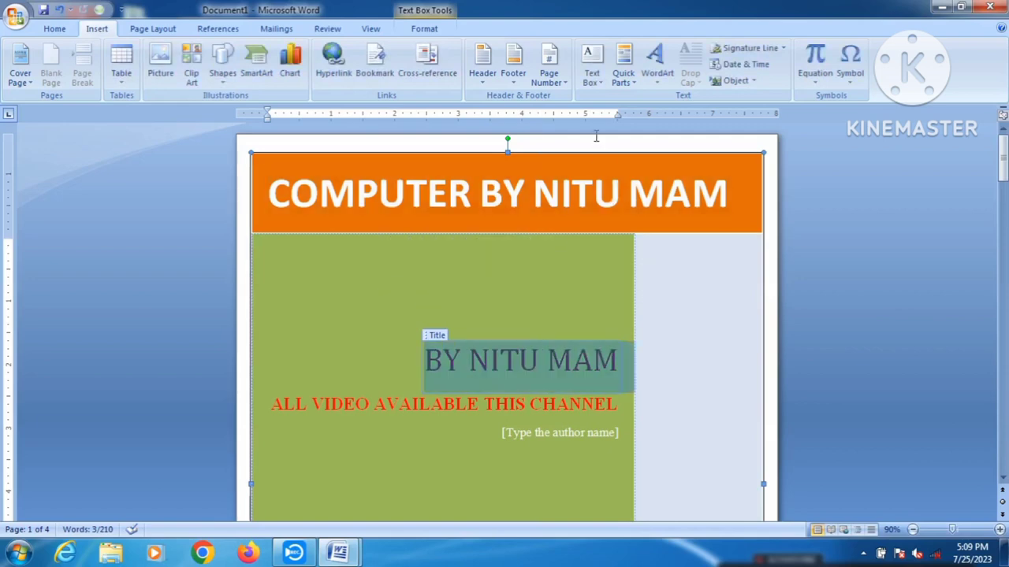
pyautogui.click(602, 89)
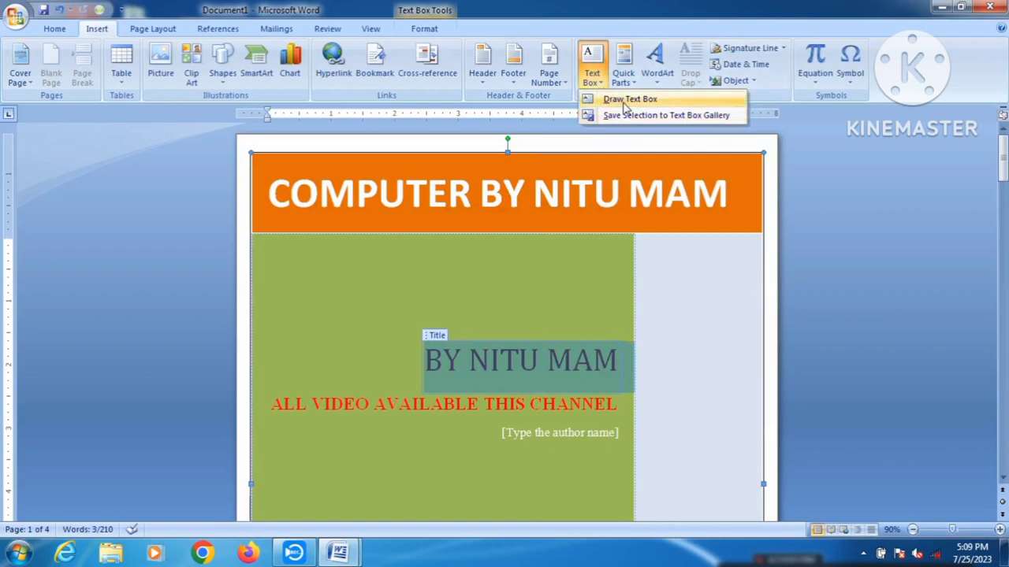
# Step: Draw a text box above the cover title containing MS WORD TUTUORIALS
pyautogui.click(626, 101)
pyautogui.moveTo(292, 265); pyautogui.dragTo(584, 332)
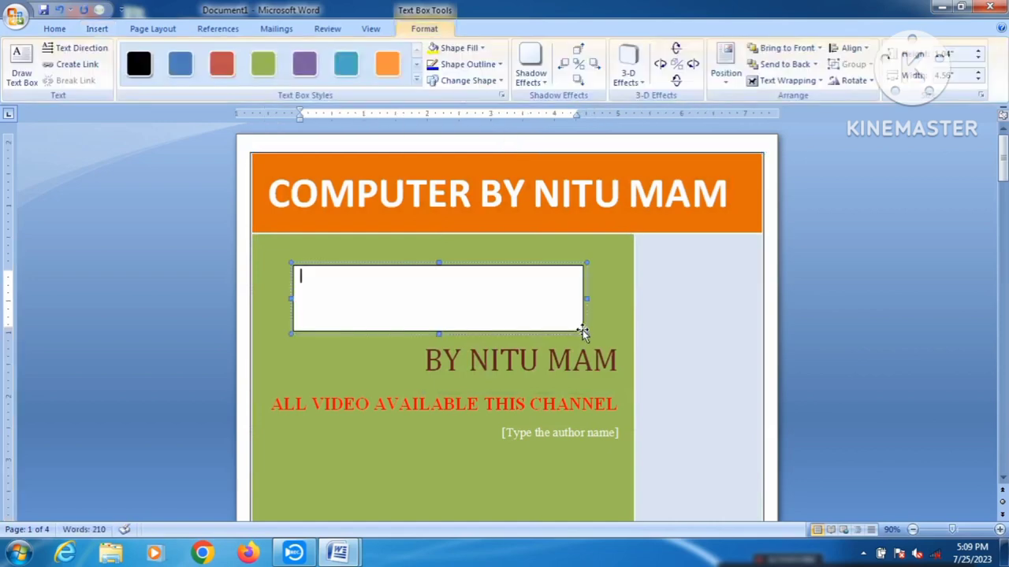
pyautogui.write('COMPUT')
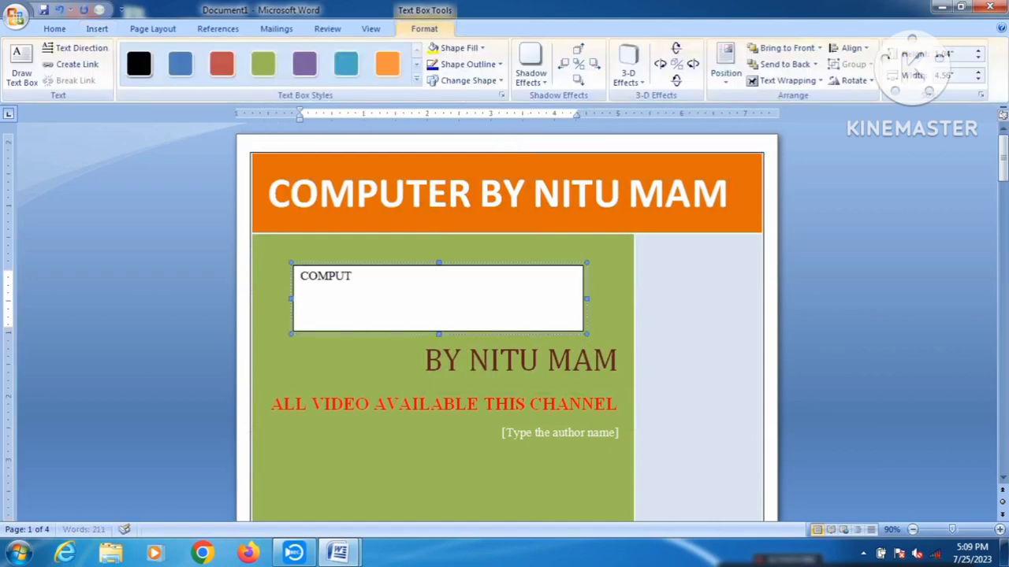
pyautogui.write('ER BY')
pyautogui.press('BackSpace')
pyautogui.press('BackSpace')
pyautogui.press('BackSpace')
pyautogui.press('BackSpace')
pyautogui.press('BackSpace')
pyautogui.press('BackSpace')
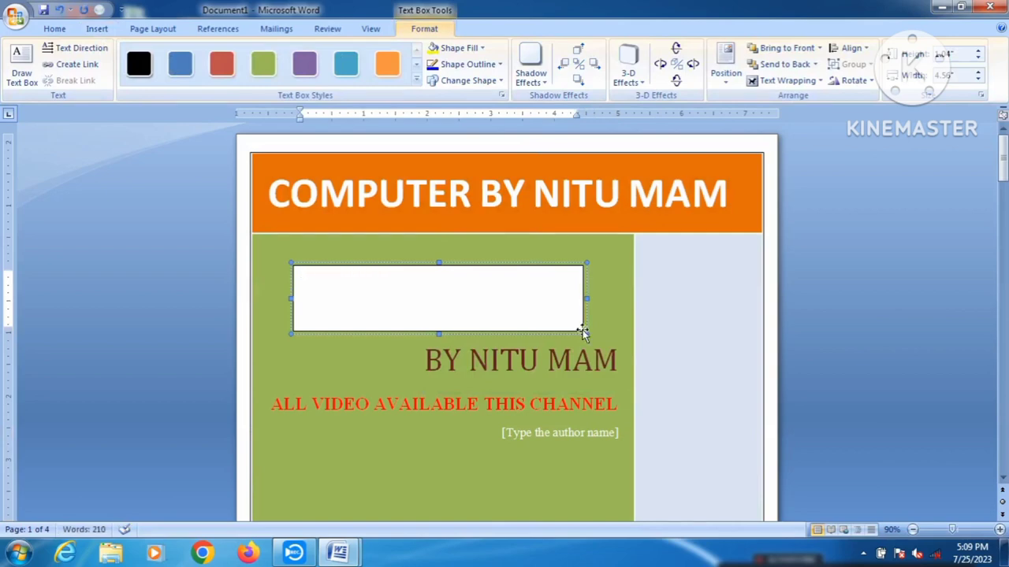
pyautogui.write('KM')
pyautogui.press('BackSpace')
pyautogui.write('M')
pyautogui.press('BackSpace')
pyautogui.press('BackSpace')
pyautogui.write('MS')
pyautogui.write(' W')
pyautogui.write('ORD TUT')
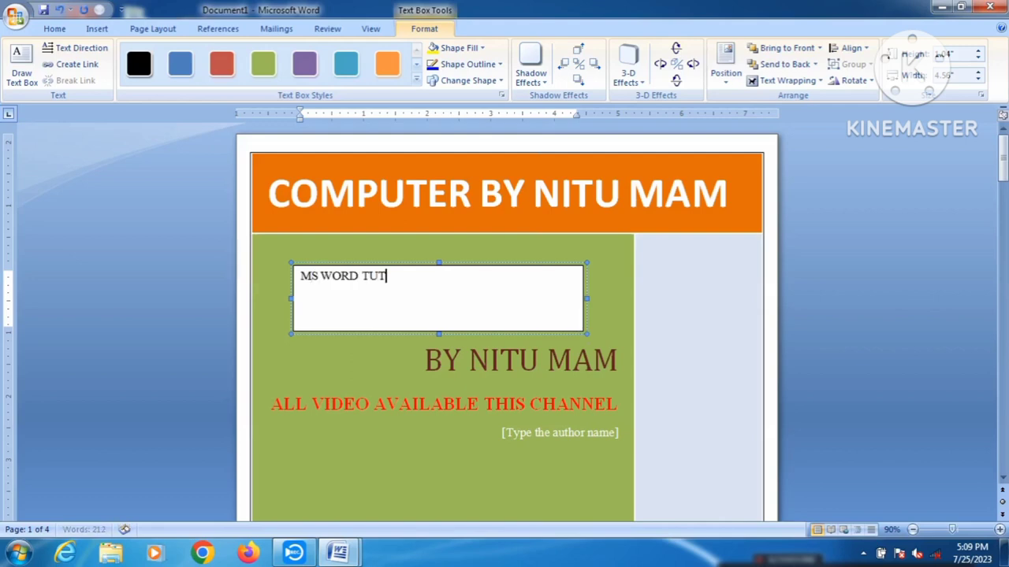
pyautogui.write('UORIAL')
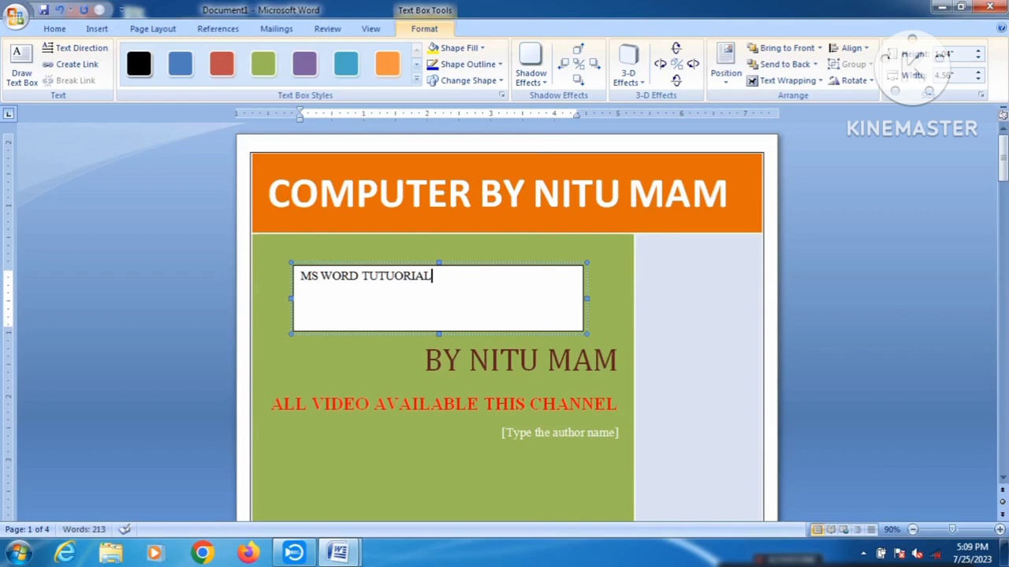
pyautogui.write('S')
# Step: Enlarge the heading font twice, make it bold, and shrink the box to one line
pyautogui.moveTo(441, 275); pyautogui.dragTo(291, 285)
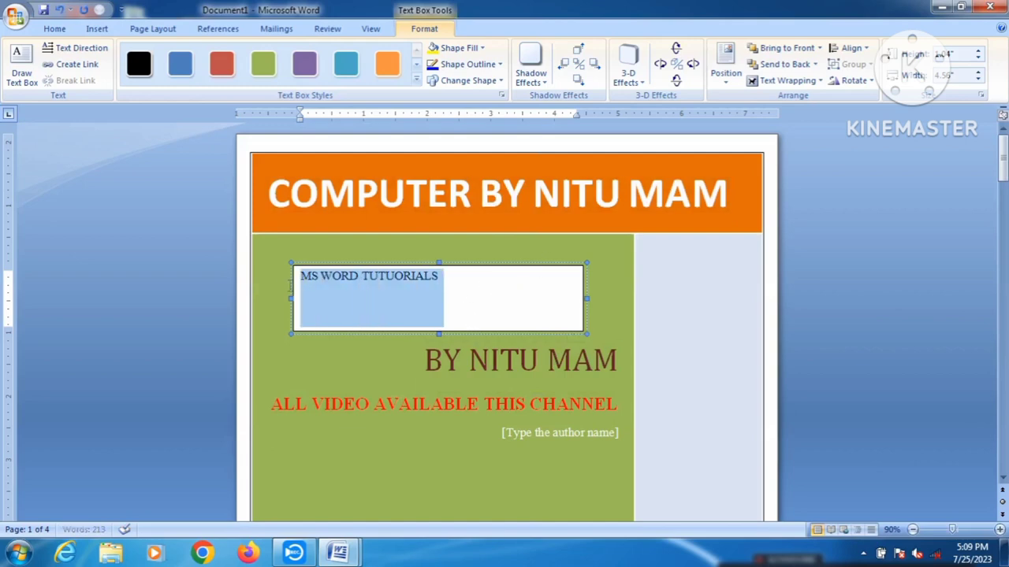
pyautogui.hotkey('ctrl', 'shift', '.')
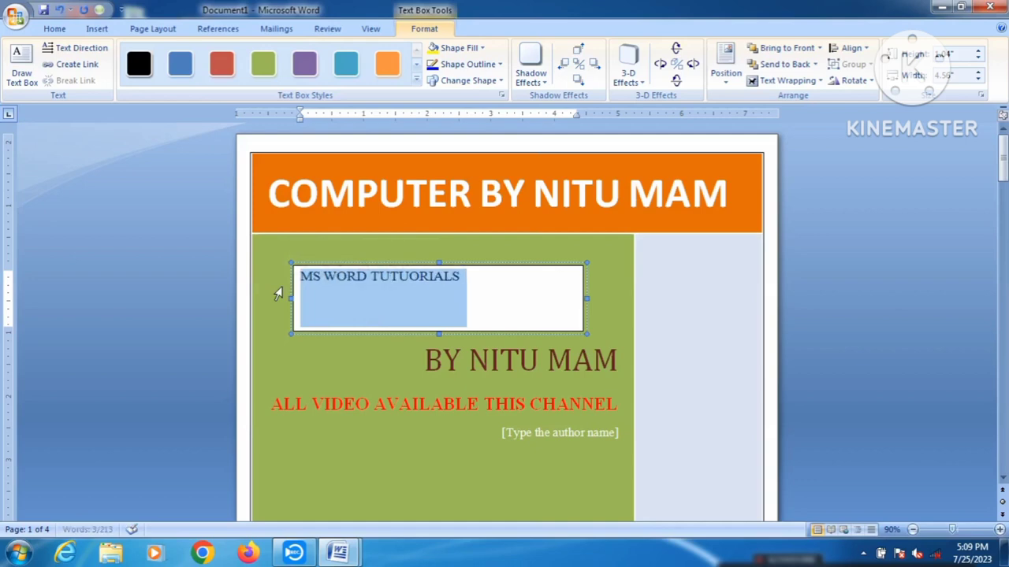
pyautogui.hotkey('ctrl', 'shift', '.')
pyautogui.hotkey('ctrl', 'shift', '.')
pyautogui.hotkey('ctrl', 'shift', '.')
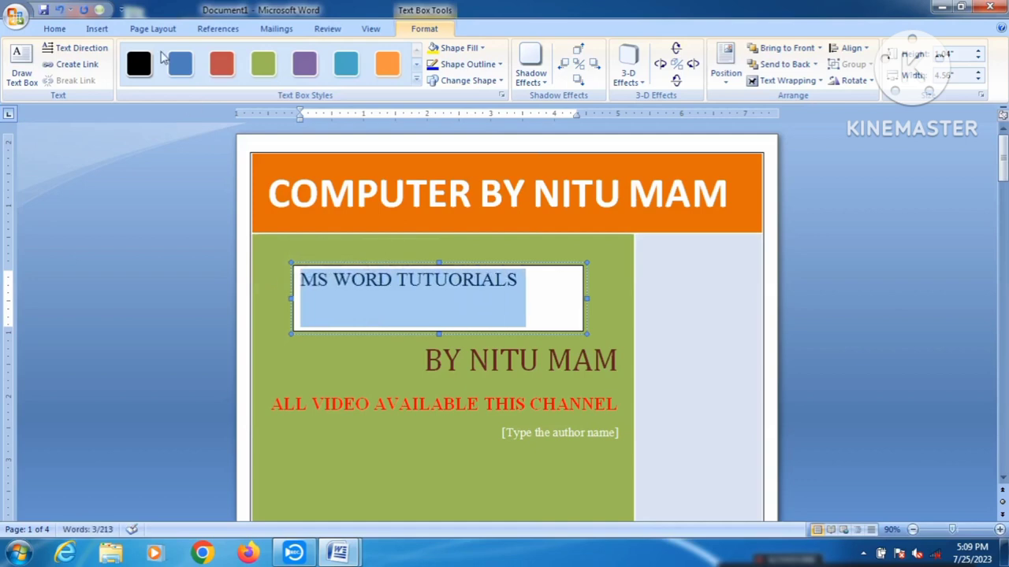
pyautogui.click(55, 29)
pyautogui.click(128, 76)
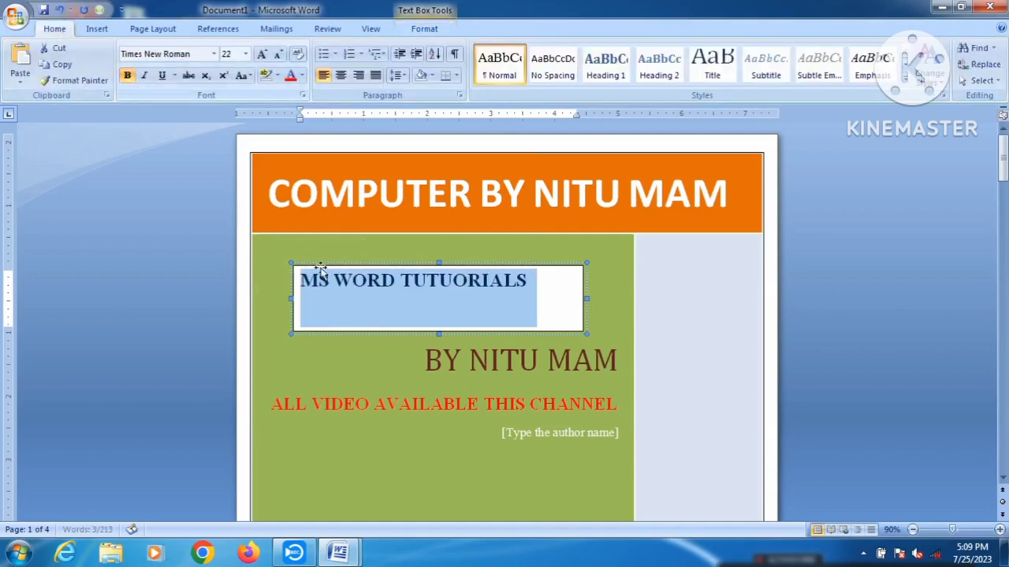
pyautogui.click(483, 283)
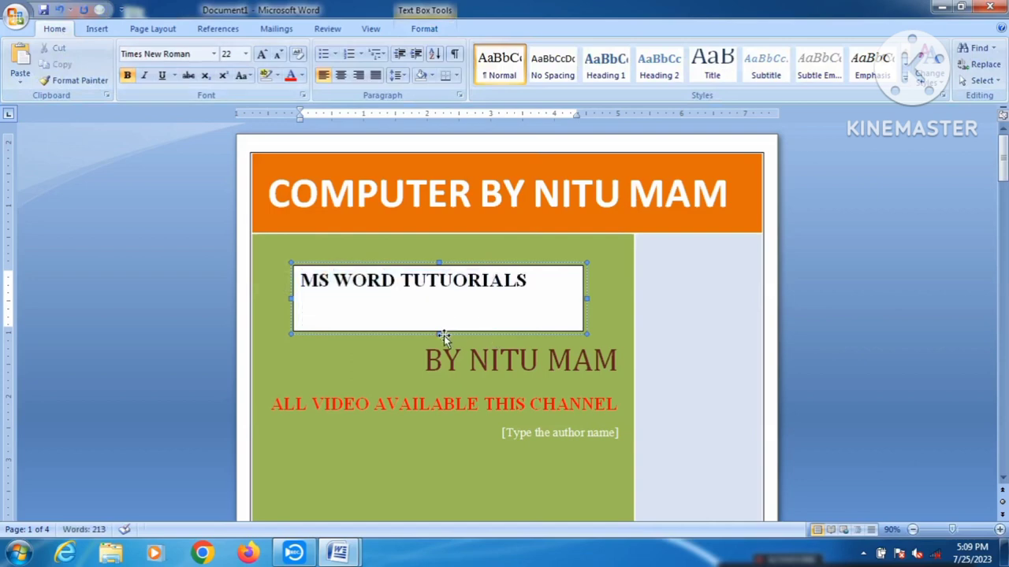
pyautogui.click(441, 308)
pyautogui.moveTo(445, 296); pyautogui.dragTo(445, 292)
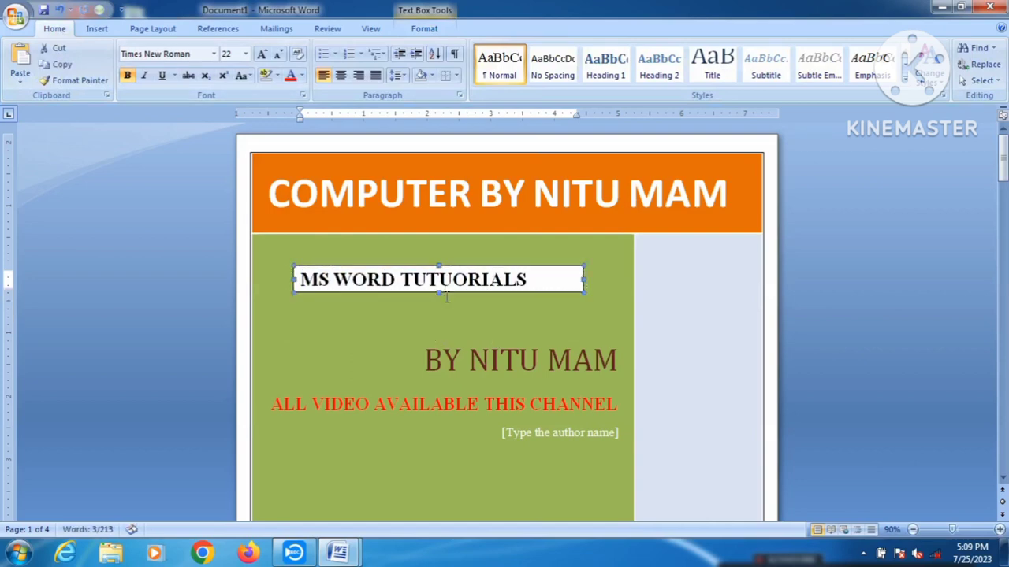
pyautogui.click(424, 29)
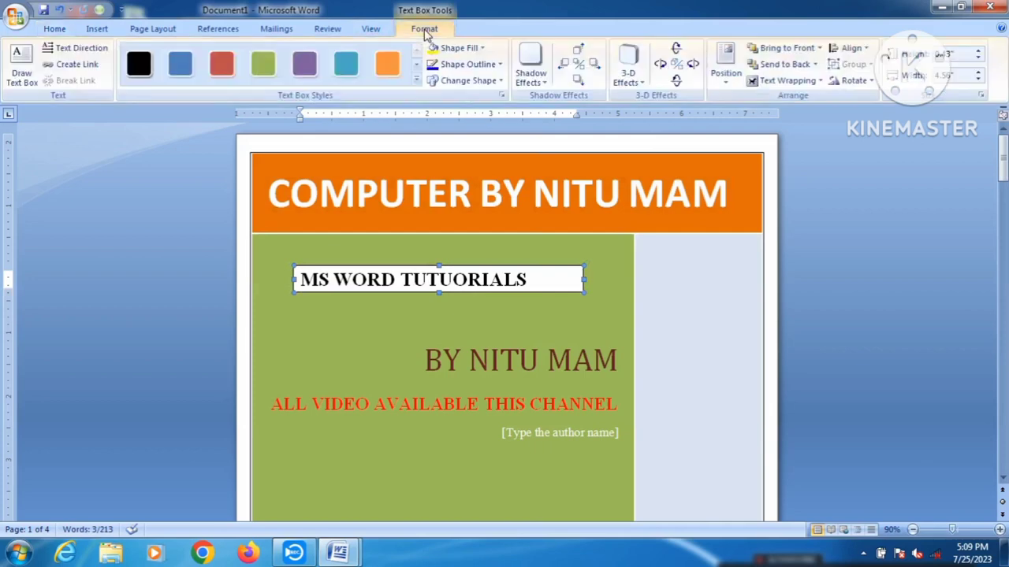
# Step: Set the MS WORD TUTUORIALS text box to No Fill and No Outline
pyautogui.click(483, 50)
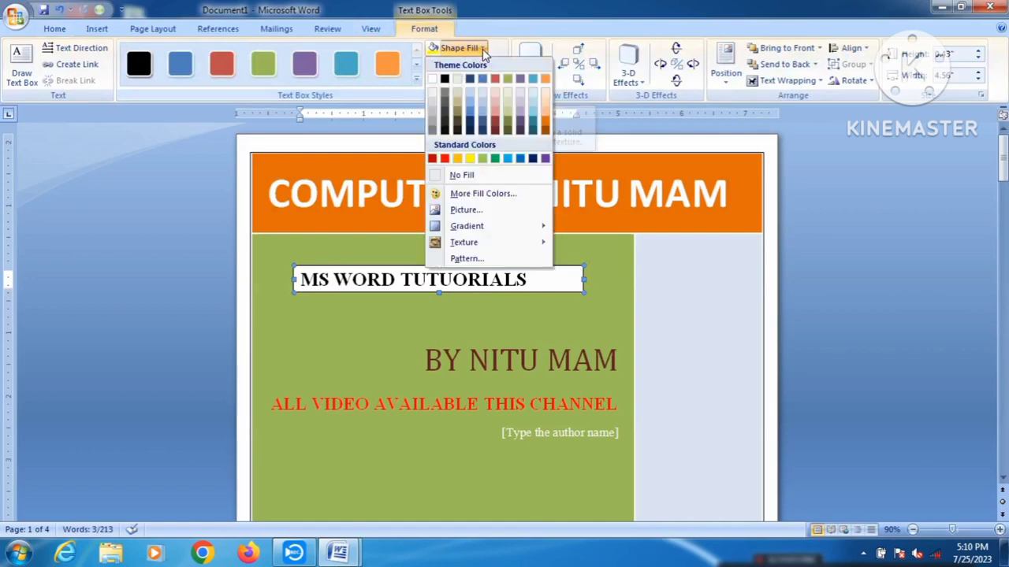
pyautogui.click(469, 174)
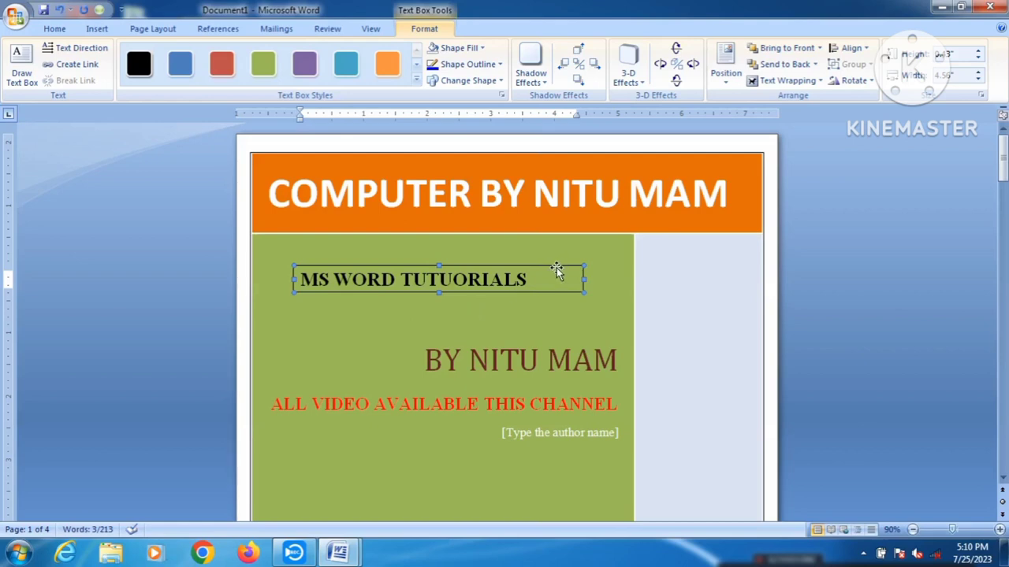
pyautogui.click(596, 315)
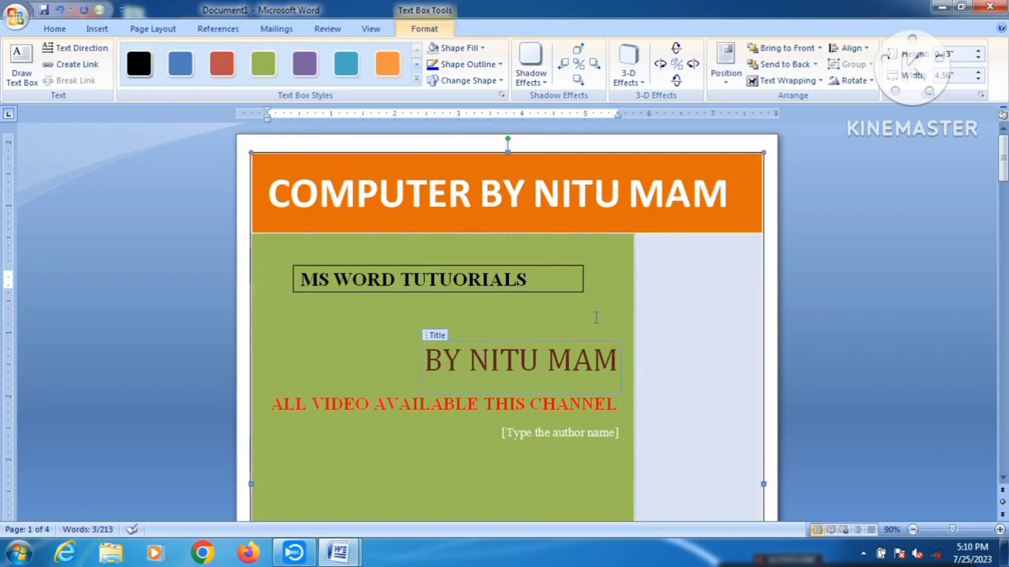
pyautogui.click(543, 279)
pyautogui.click(561, 269)
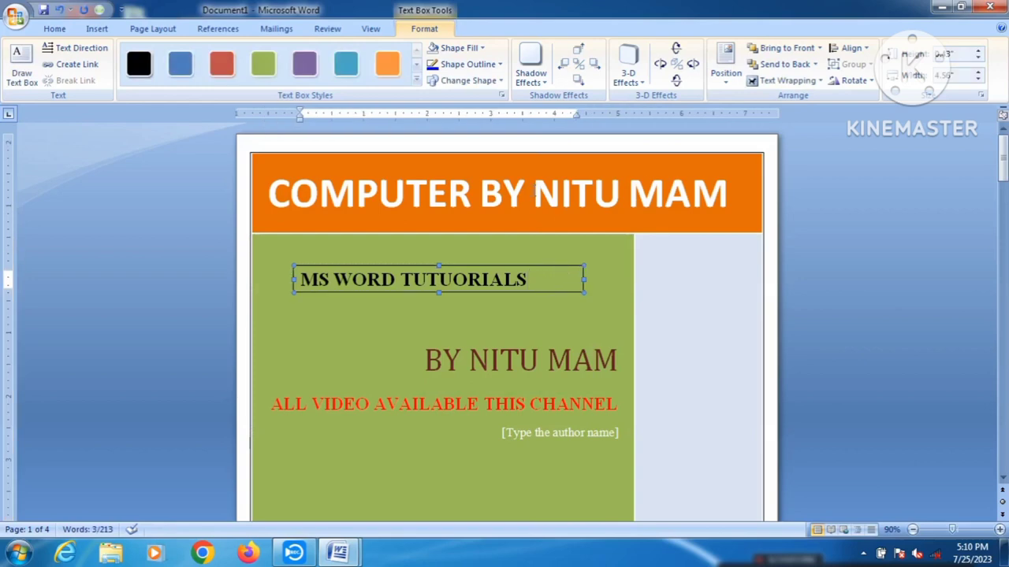
pyautogui.click(500, 65)
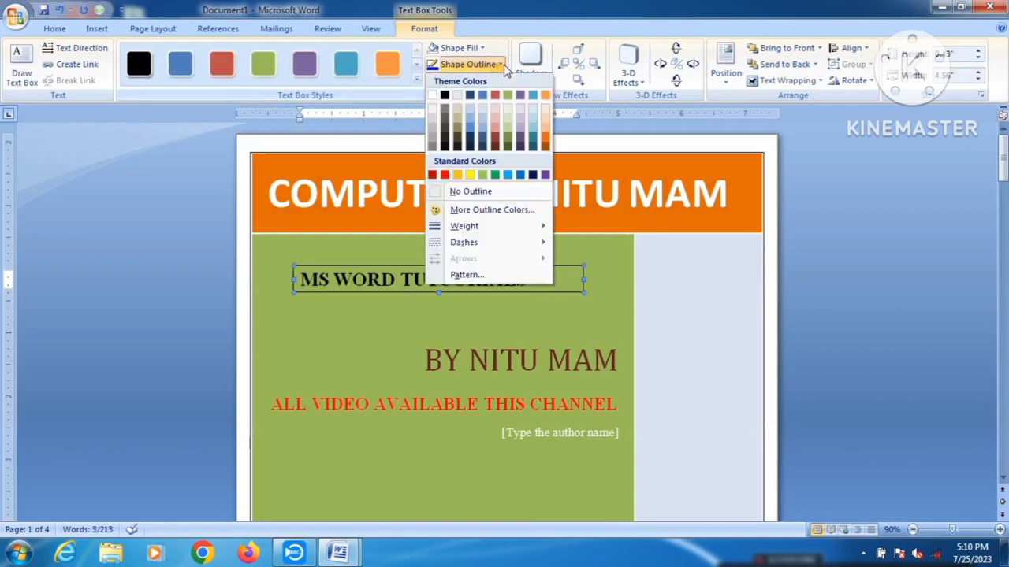
pyautogui.click(473, 192)
pyautogui.click(538, 310)
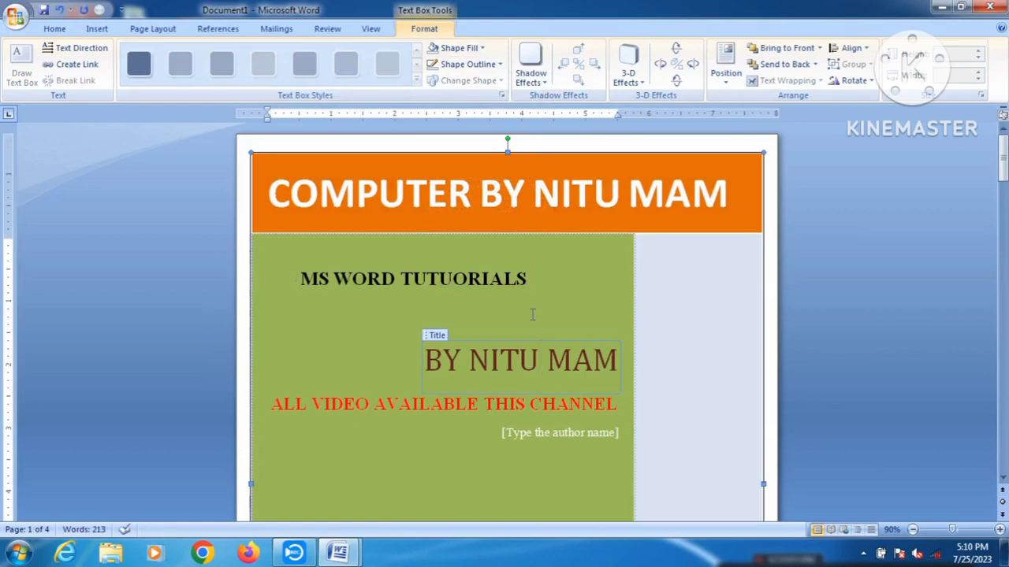
# Step: Type the doctor's full name on a line below CMN on page 3 and select it
pyautogui.scroll(-6, 531, 304)
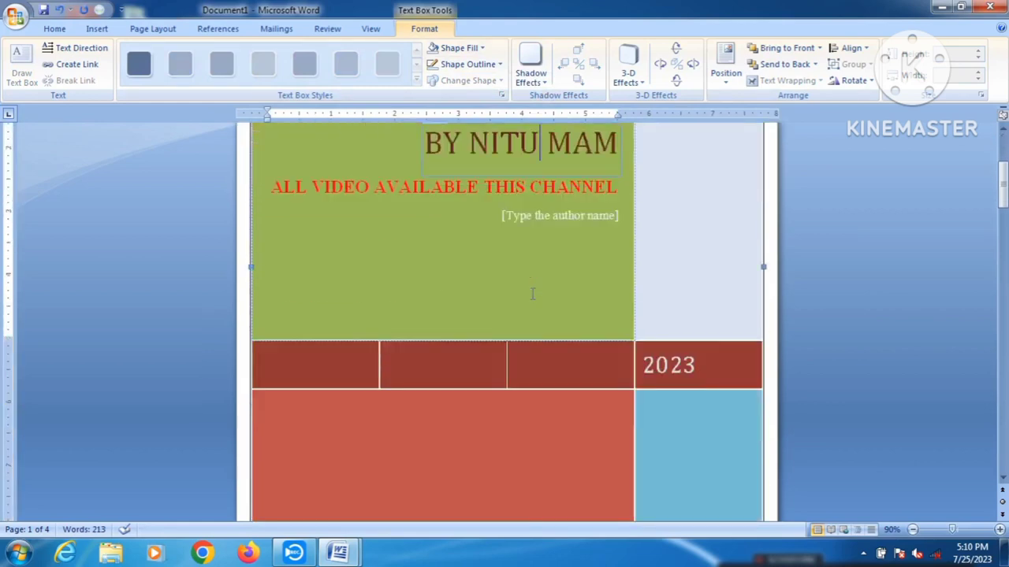
pyautogui.scroll(-9, 532, 296)
pyautogui.scroll(-5, 532, 296)
pyautogui.scroll(-3, 532, 296)
pyautogui.scroll(-6, 599, 300)
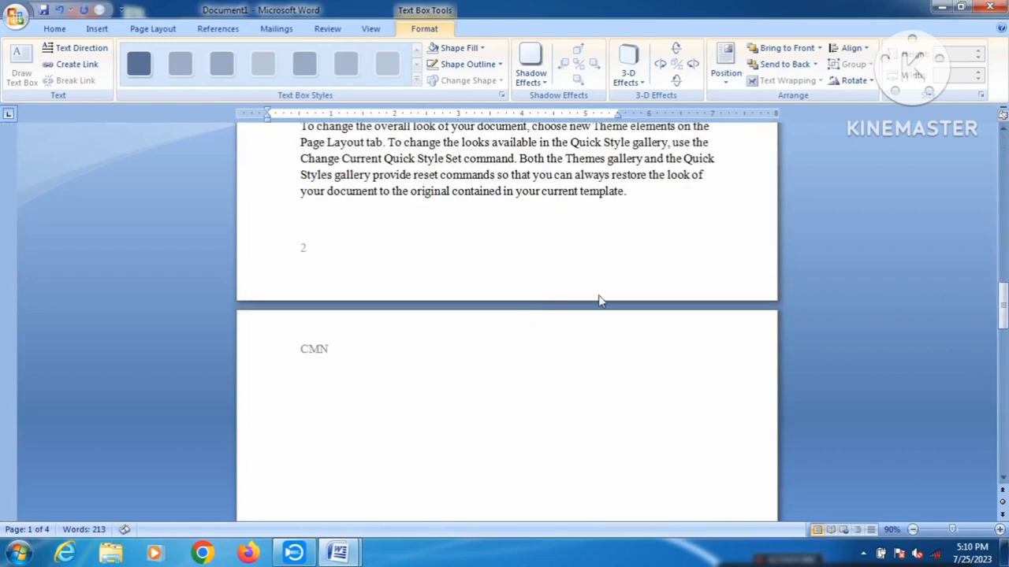
pyautogui.click(461, 410)
pyautogui.click(101, 29)
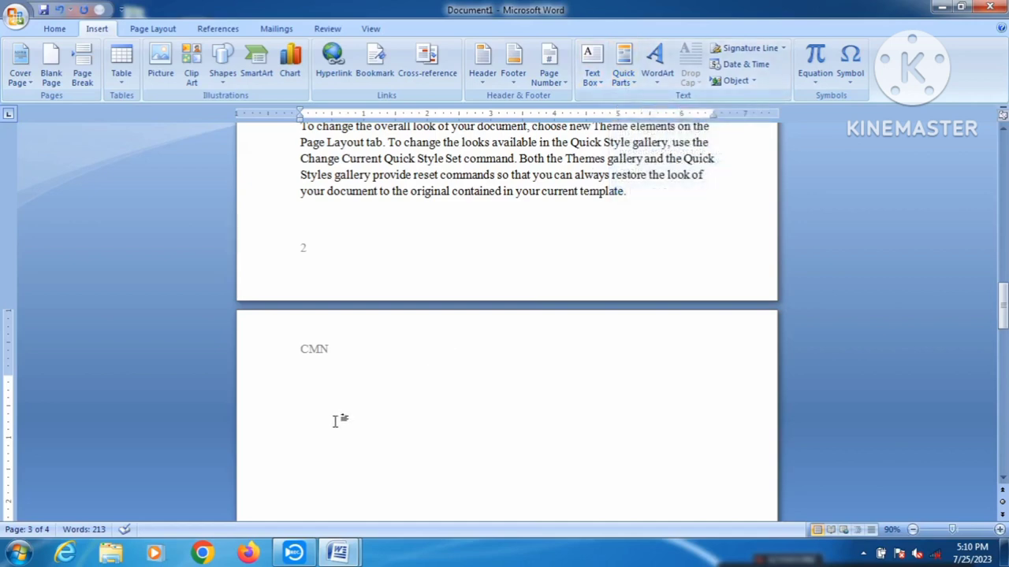
pyautogui.write('48')
pyautogui.press('BackSpace')
pyautogui.press('BackSpace')
pyautogui.write('D')
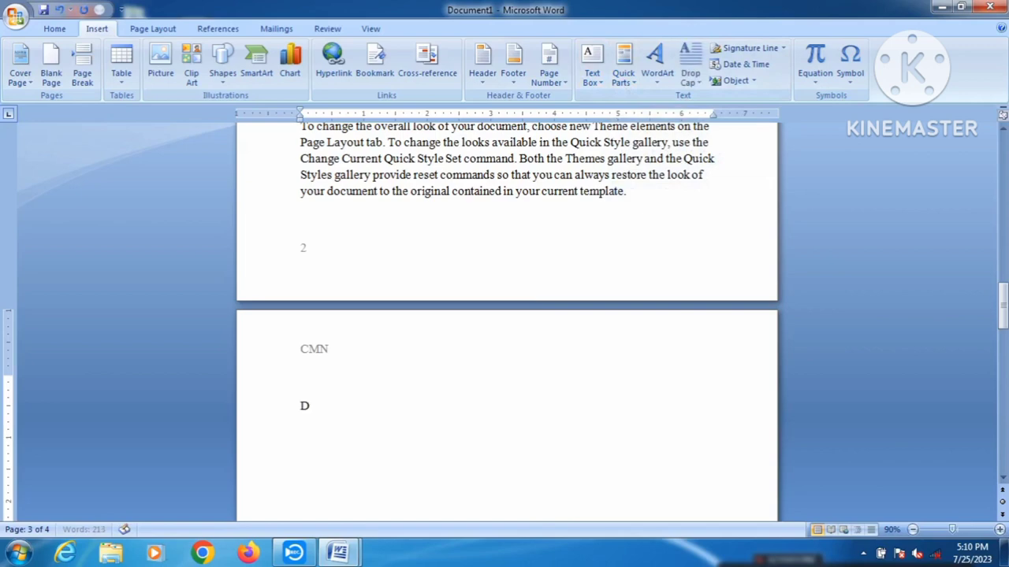
pyautogui.write('R.A.P.')
pyautogui.write('G ')
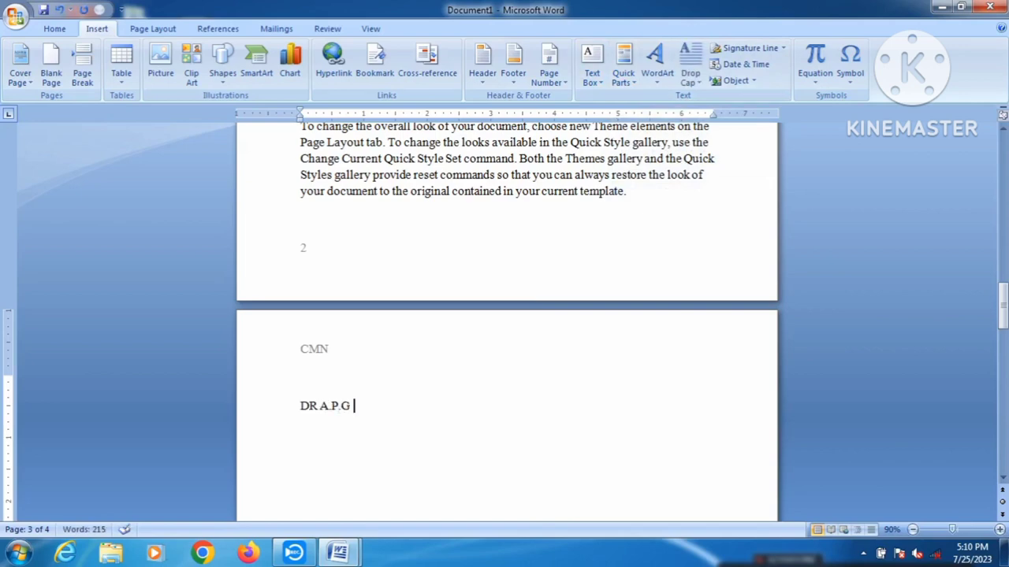
pyautogui.write('KALAM A')
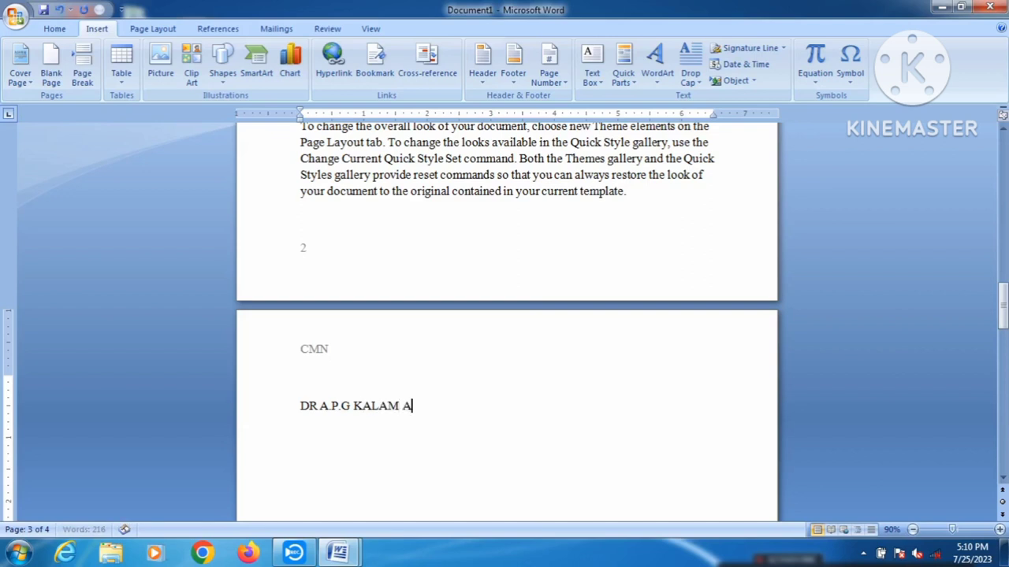
pyautogui.write('ZAD')
pyautogui.moveTo(438, 405); pyautogui.dragTo(399, 391)
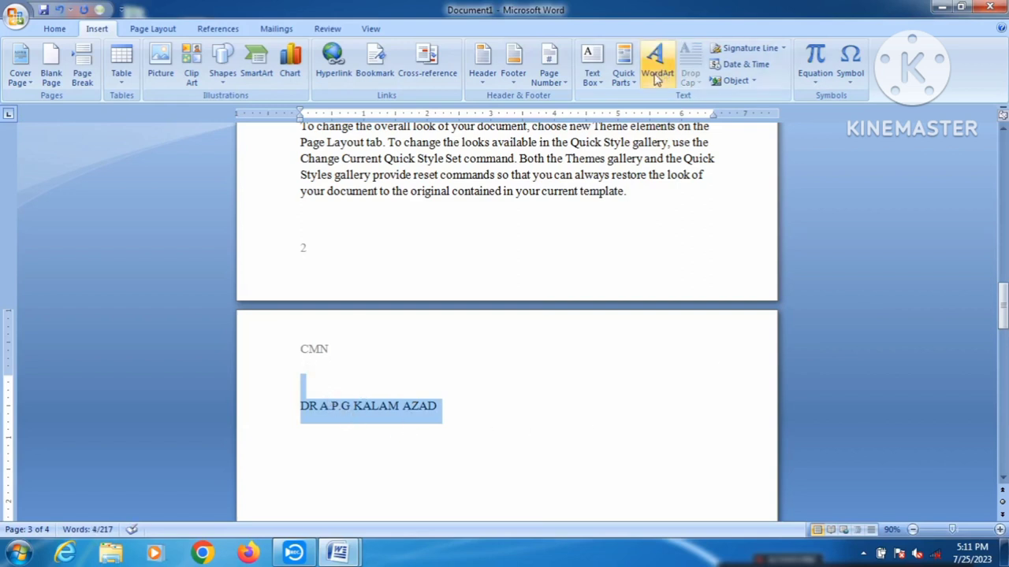
# Step: Save the selected name line to the Quick Part Gallery with the name A.P
pyautogui.click(629, 81)
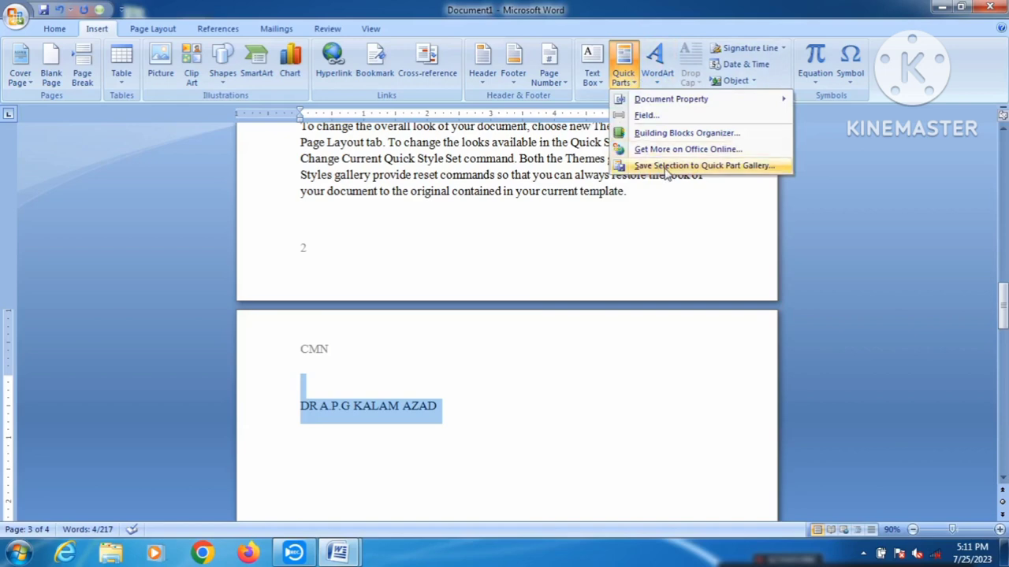
pyautogui.click(741, 169)
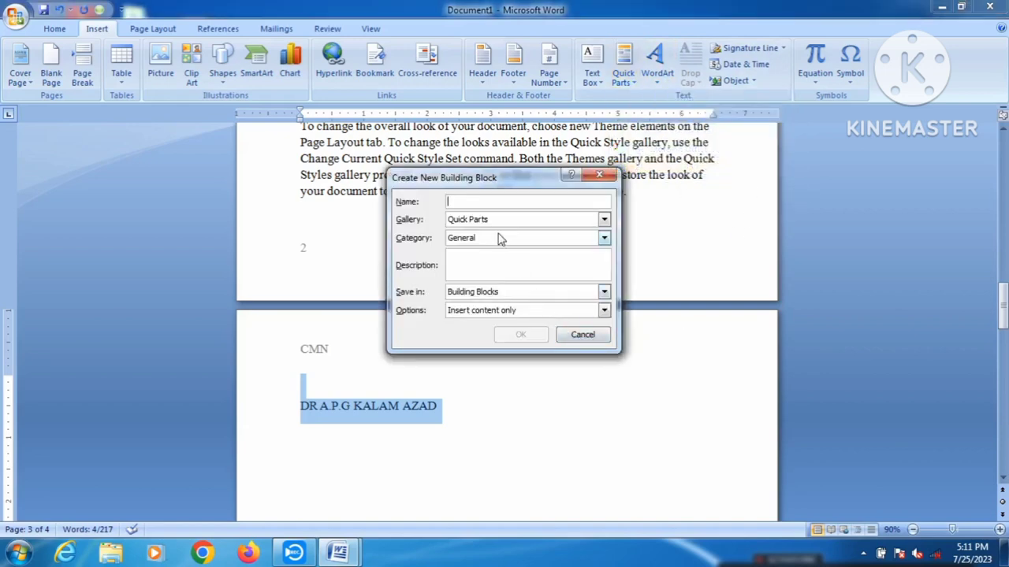
pyautogui.write('A')
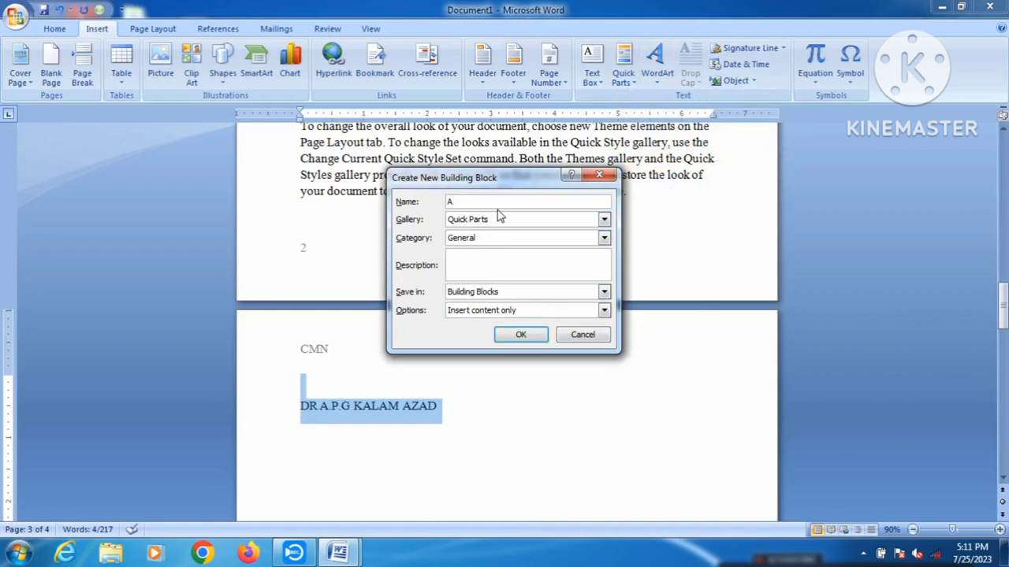
pyautogui.write('.P')
pyautogui.click(520, 334)
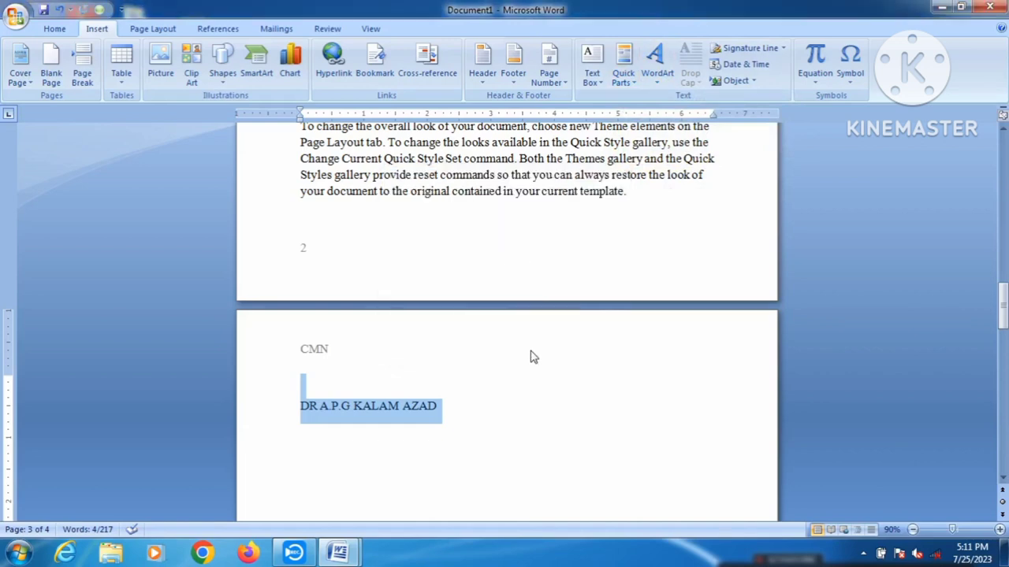
pyautogui.click(620, 191)
pyautogui.scroll(4, 619, 191)
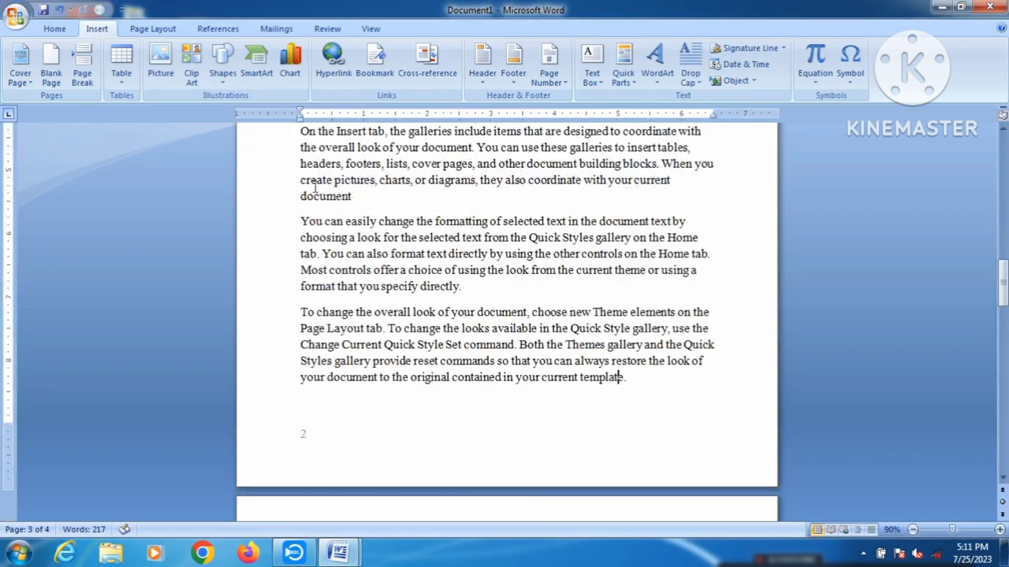
# Step: Insert the saved A.P building block after the paragraph ending with 'directly.'
pyautogui.click(633, 85)
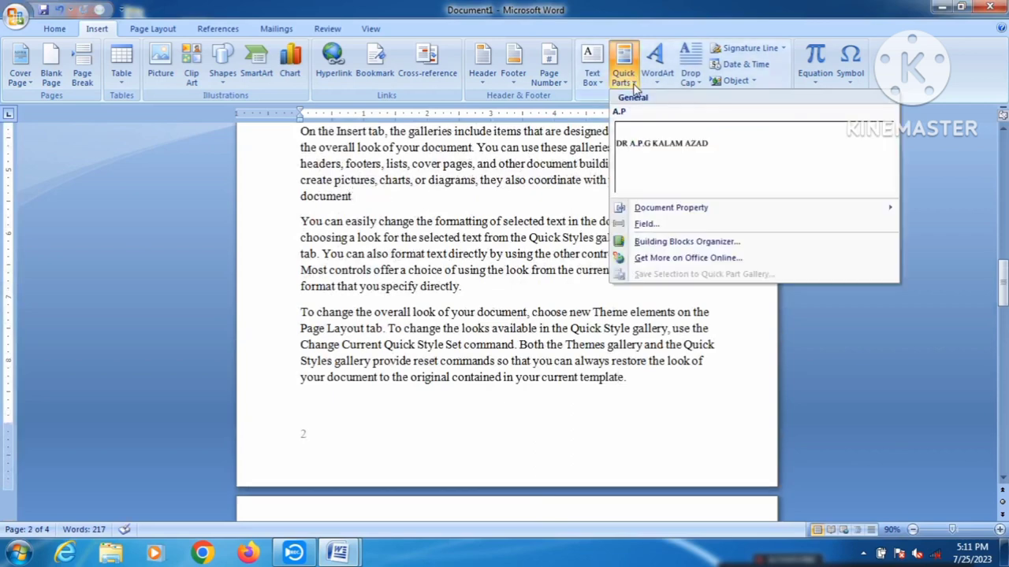
pyautogui.click(666, 151)
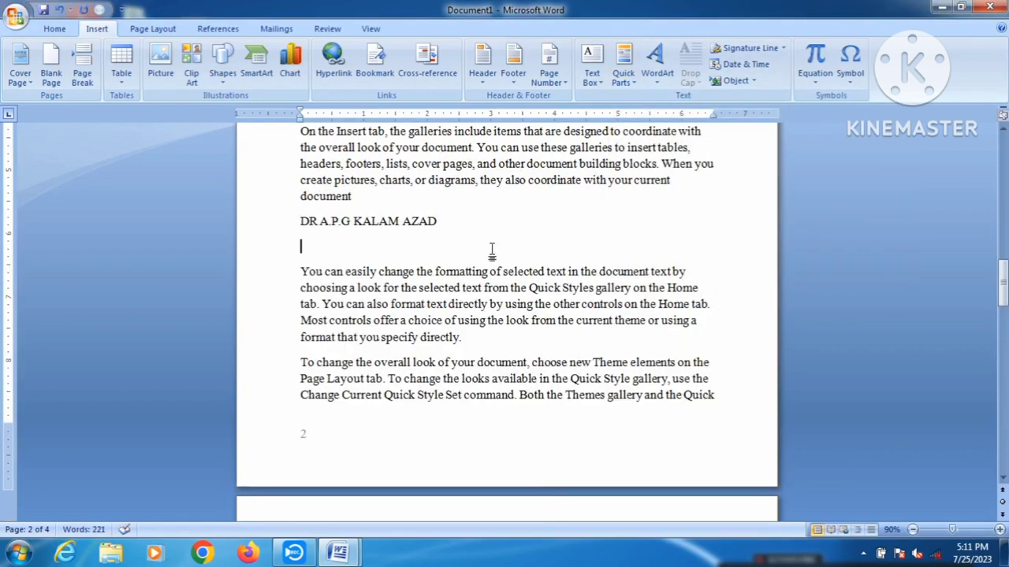
pyautogui.click(459, 339)
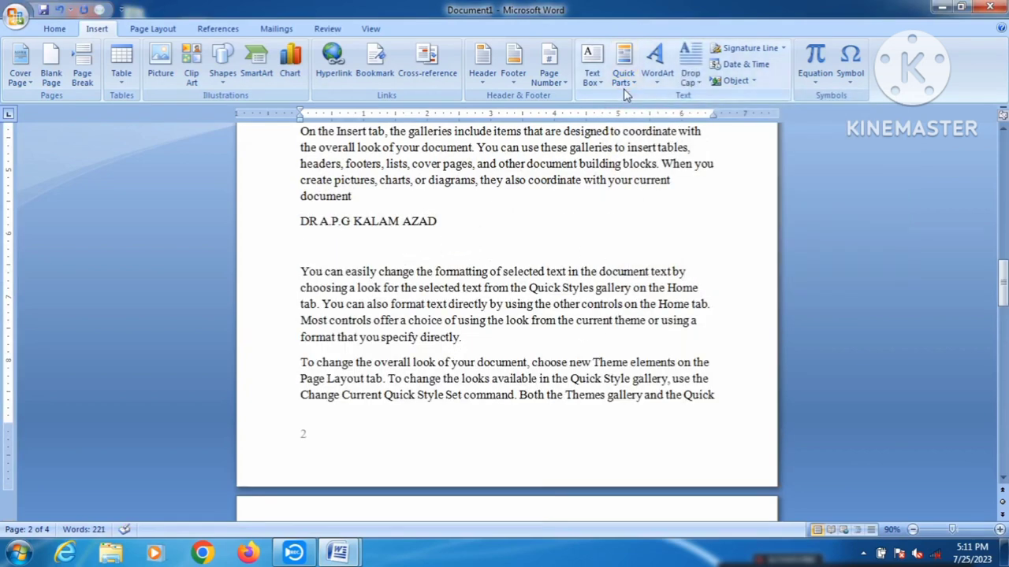
pyautogui.press('F3')
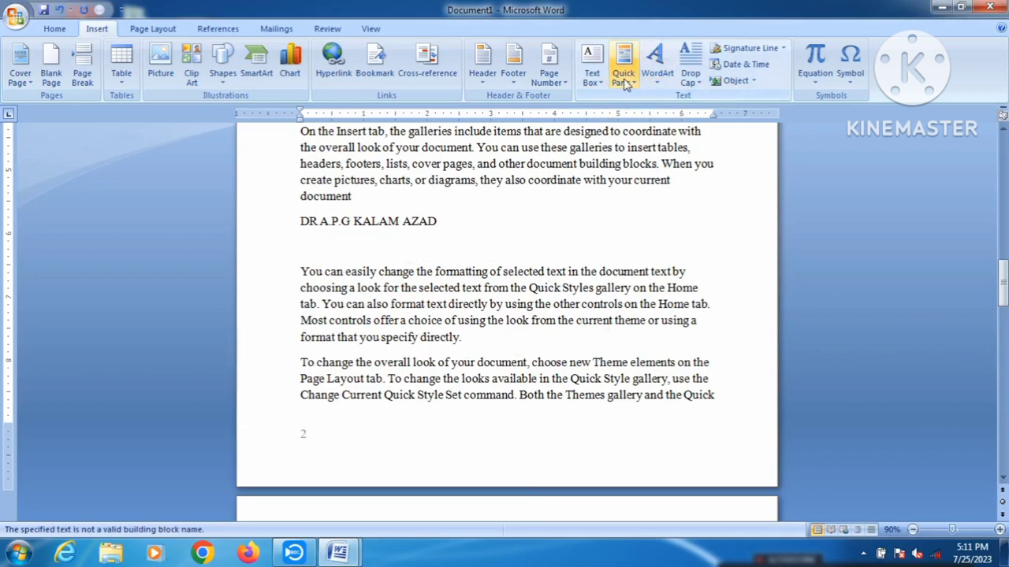
pyautogui.click(625, 85)
pyautogui.click(664, 158)
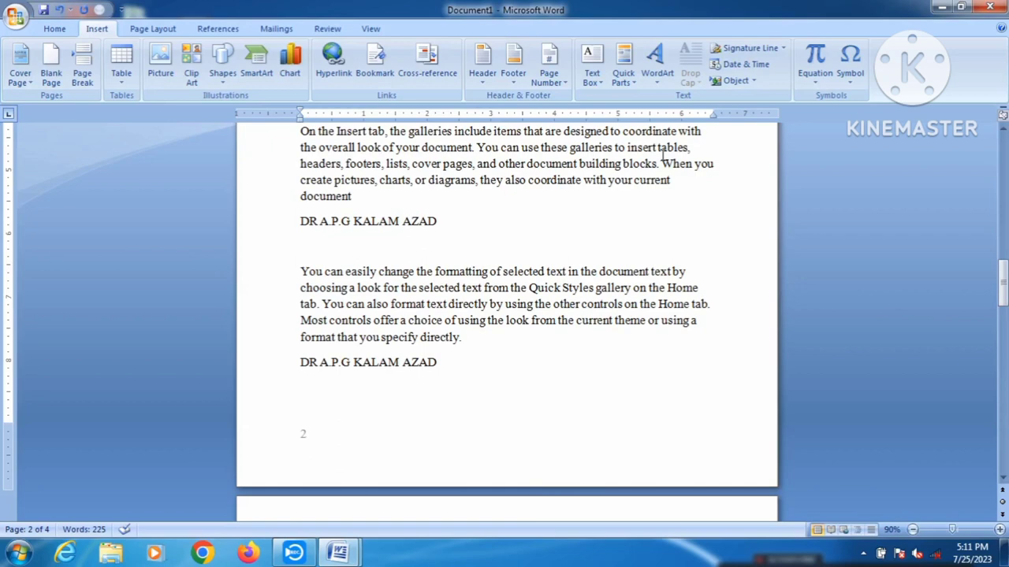
# Step: Start a new empty line after the name on page 3
pyautogui.scroll(-3, 516, 394)
pyautogui.scroll(-1, 516, 395)
pyautogui.scroll(-2, 563, 421)
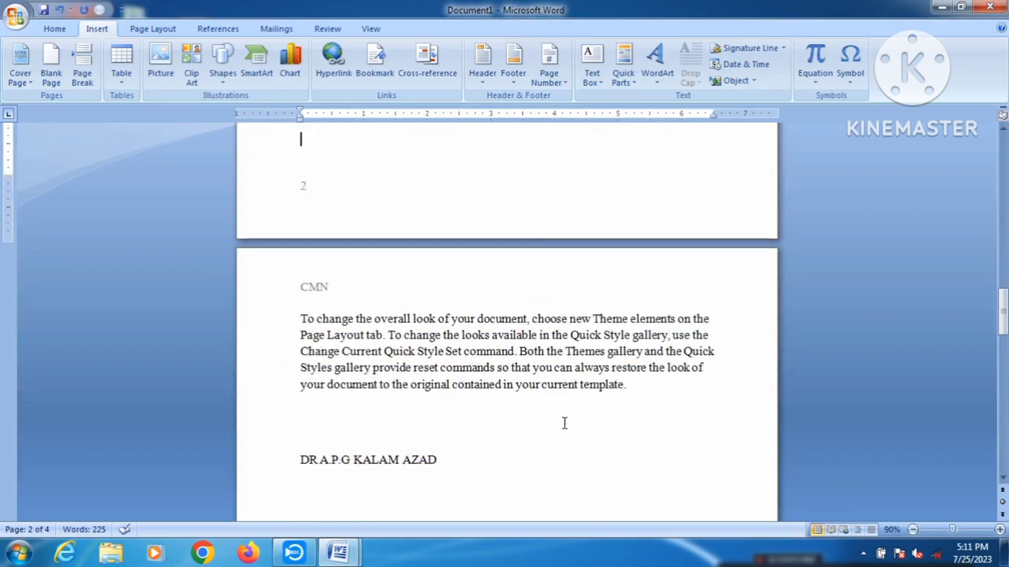
pyautogui.click(515, 448)
pyautogui.click(488, 457)
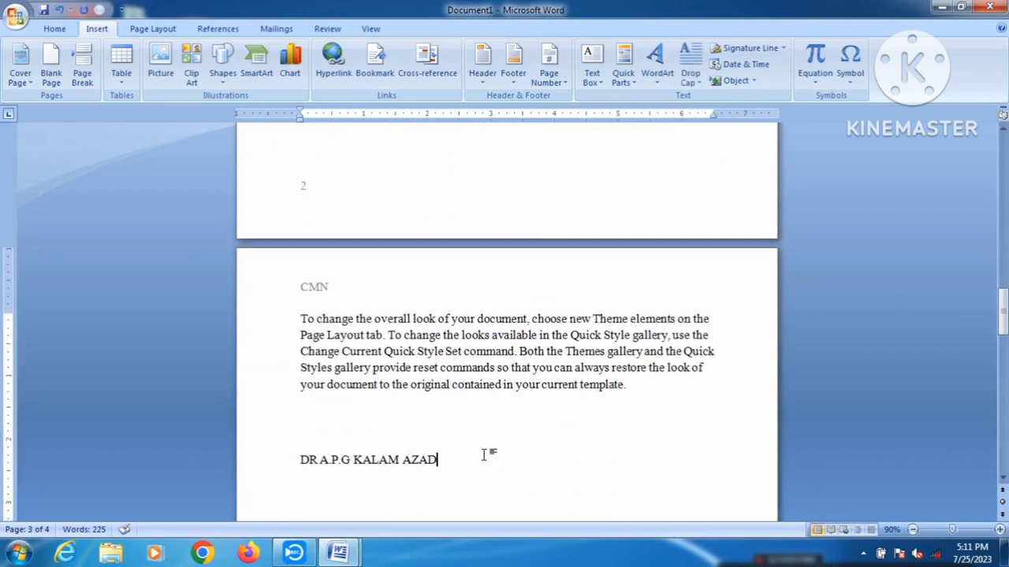
pyautogui.press('Return')
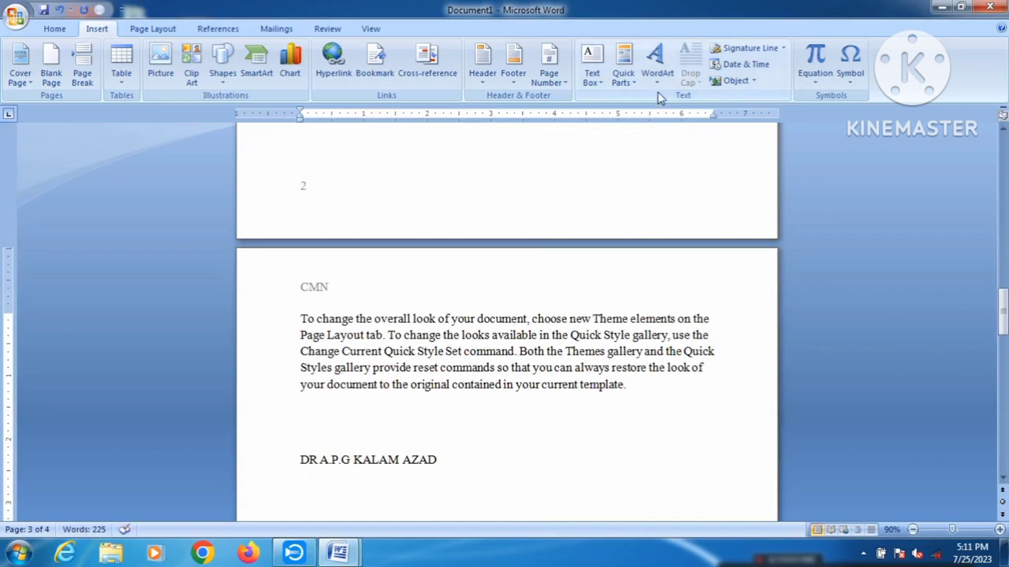
pyautogui.scroll(-1, 659, 93)
# Step: Add a first-style Impact WordArt reading 'COMPUTER BY' plus the teacher's name below the name line
pyautogui.click(99, 29)
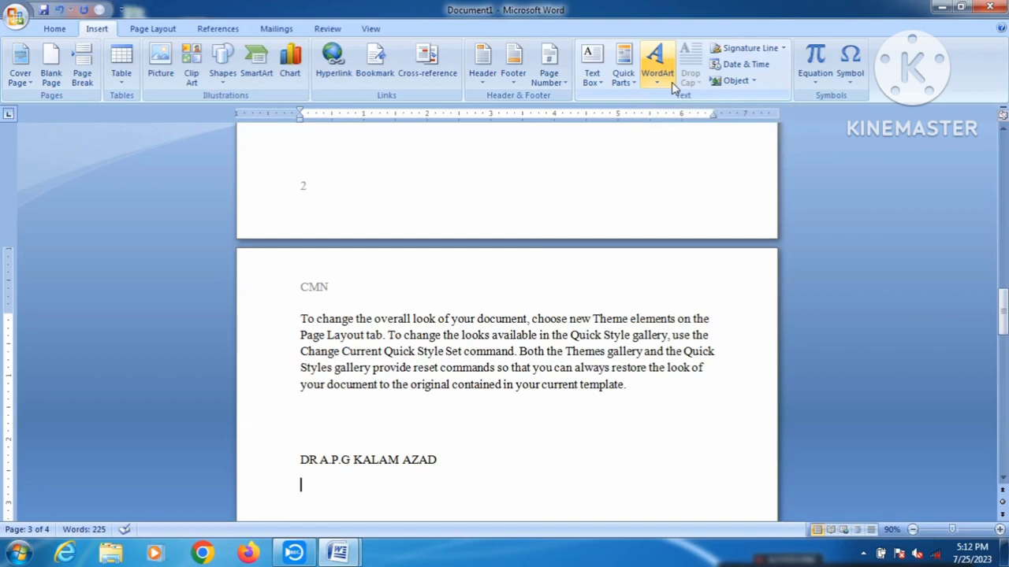
pyautogui.click(671, 82)
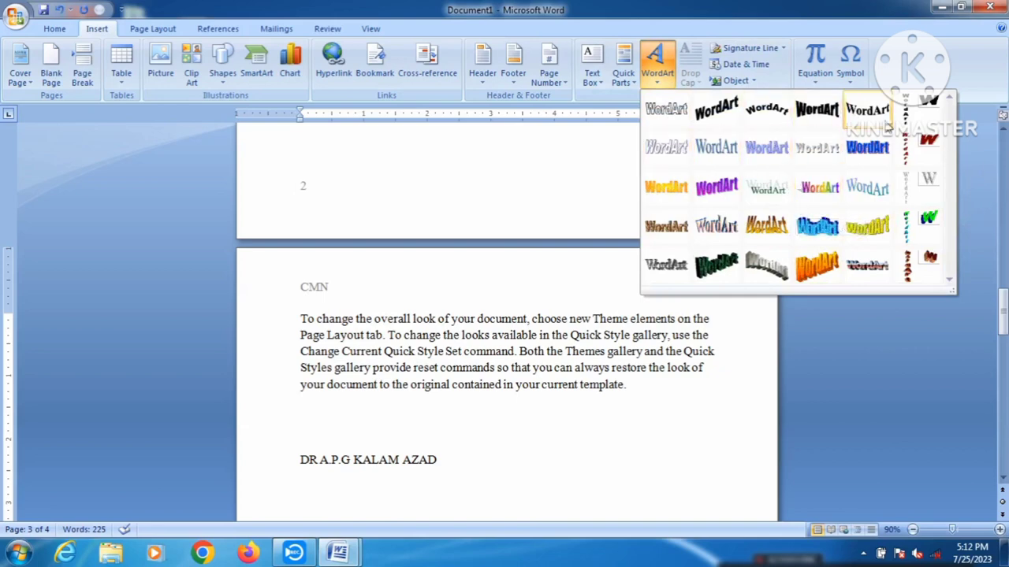
pyautogui.click(829, 119)
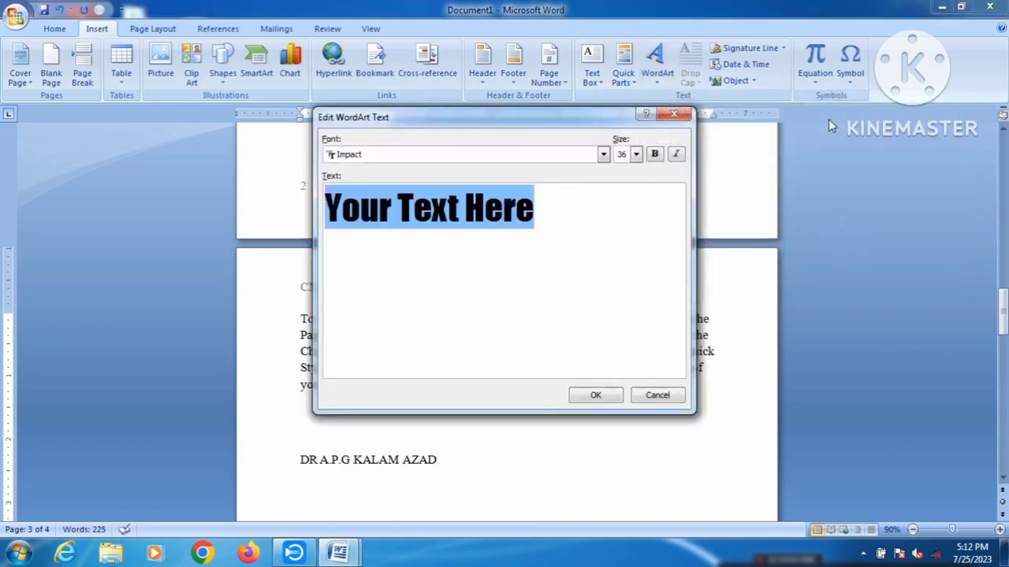
pyautogui.press('BackSpace')
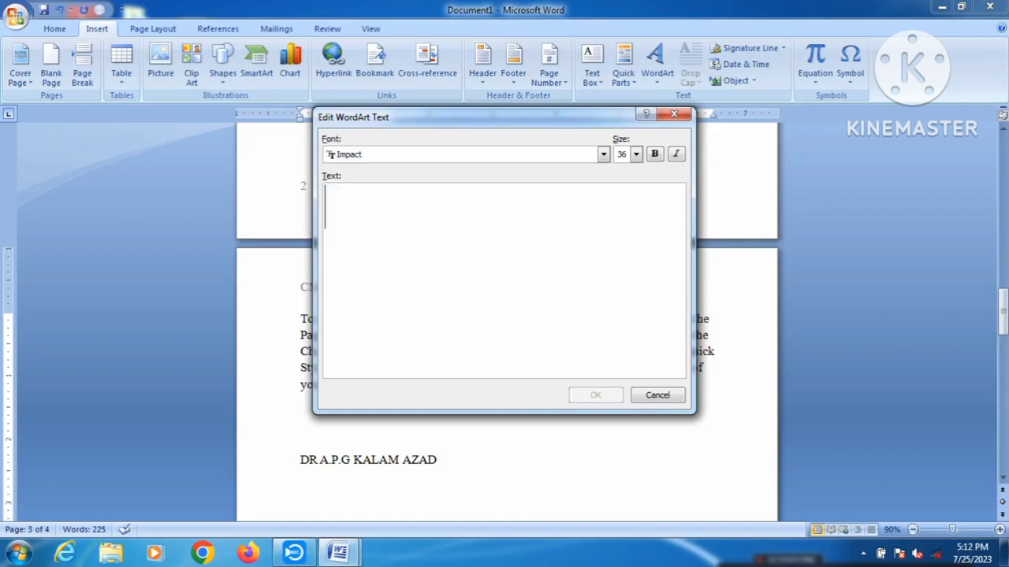
pyautogui.write('COMPUT')
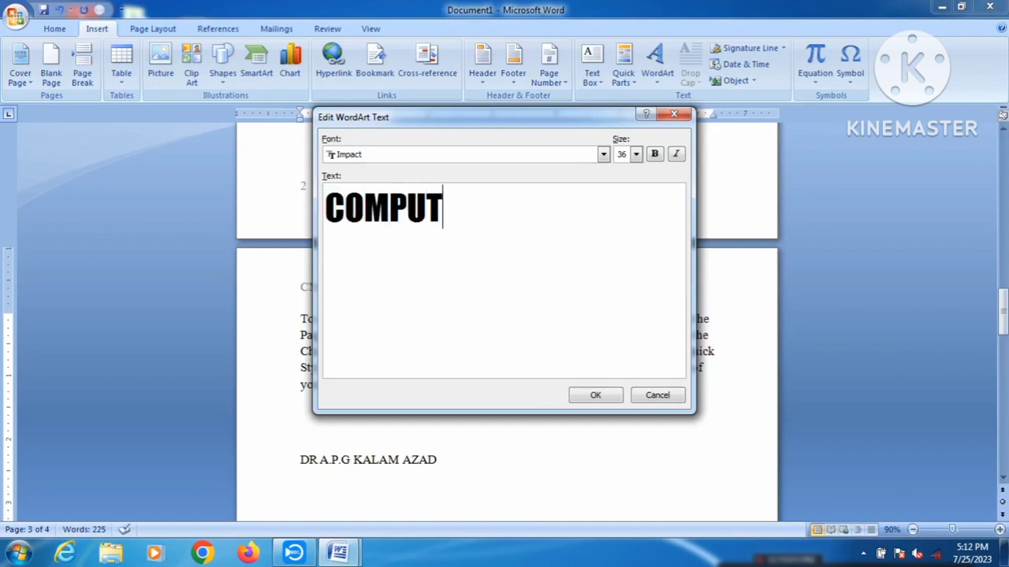
pyautogui.write('ER BY NITU')
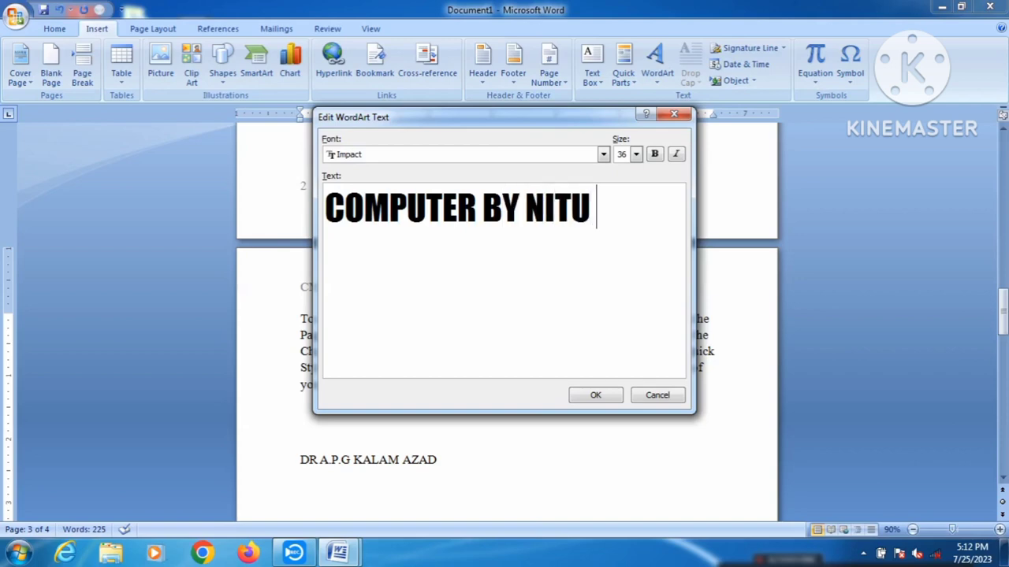
pyautogui.write(' MAM')
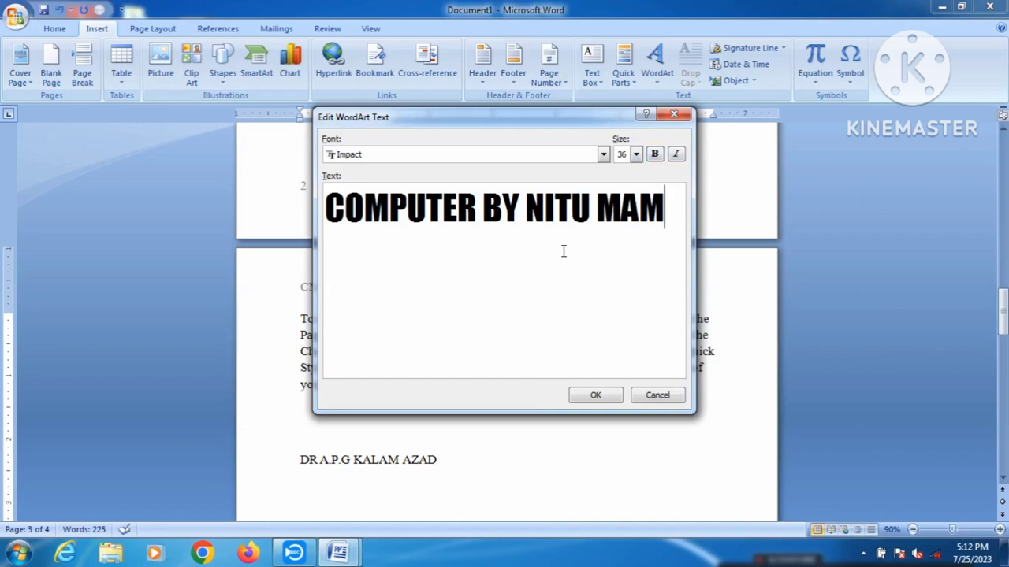
pyautogui.click(595, 396)
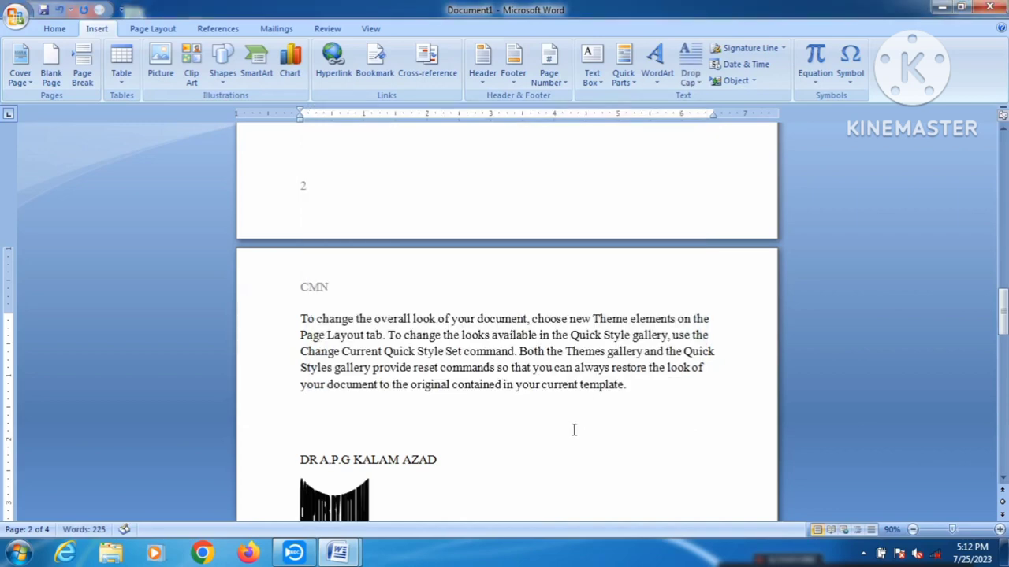
pyautogui.scroll(-3, 574, 430)
# Step: Stretch the new WordArt much wider by its corner handle
pyautogui.click(356, 382)
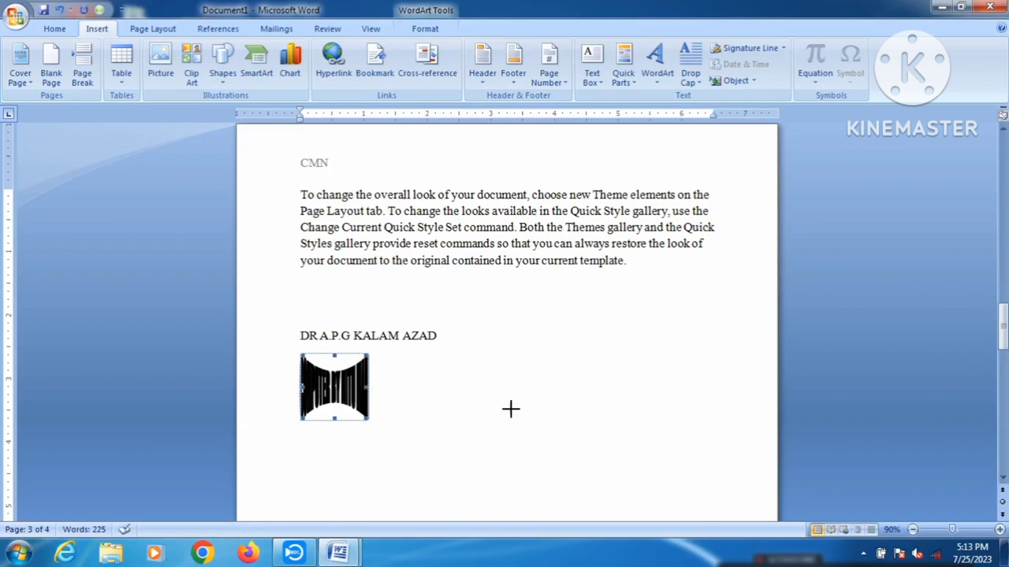
pyautogui.moveTo(511, 408)
pyautogui.mouseDown()
pyautogui.moveTo(518, 420)
pyautogui.moveTo(612, 440)
pyautogui.mouseUp()
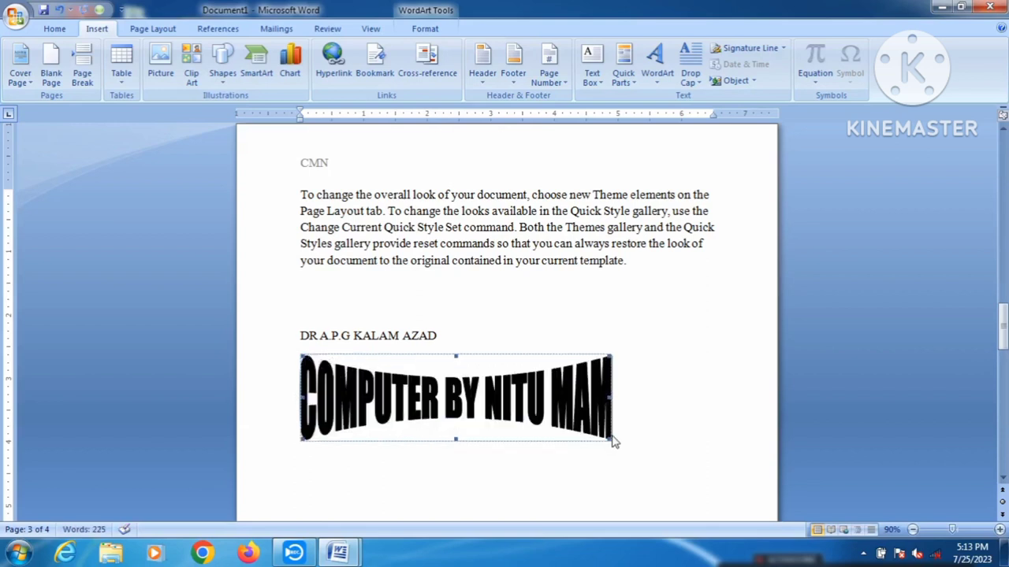
pyautogui.click(558, 448)
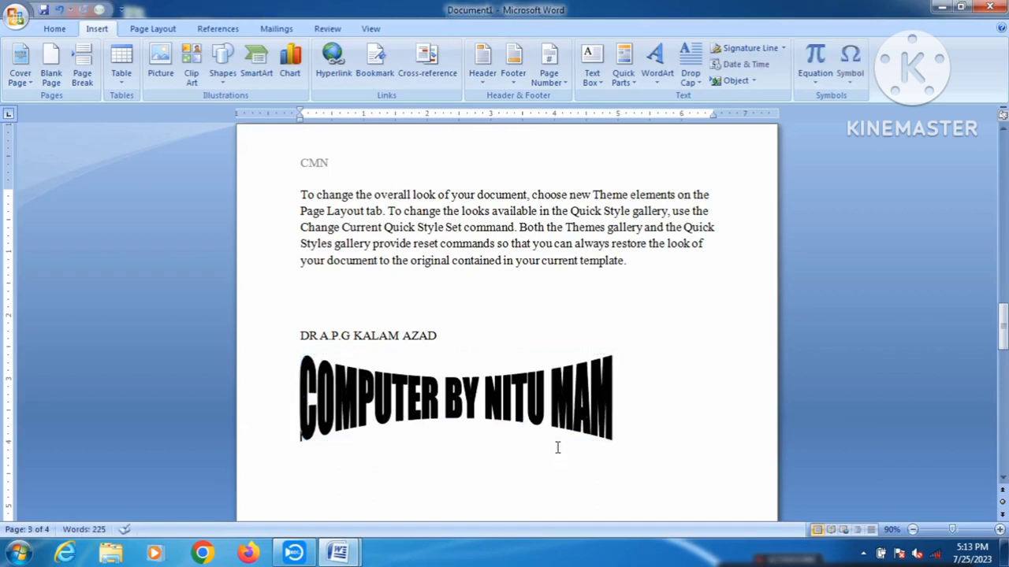
pyautogui.click(558, 387)
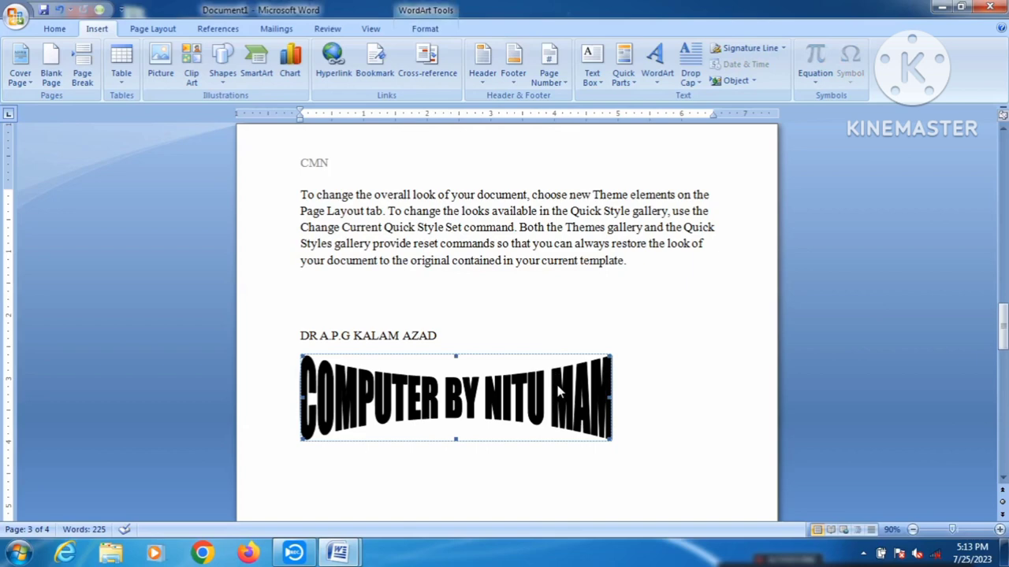
# Step: Give the WordArt Top and Bottom wrapping, shift it toward centre, and enlarge it to about 6.18 inches
pyautogui.click(424, 29)
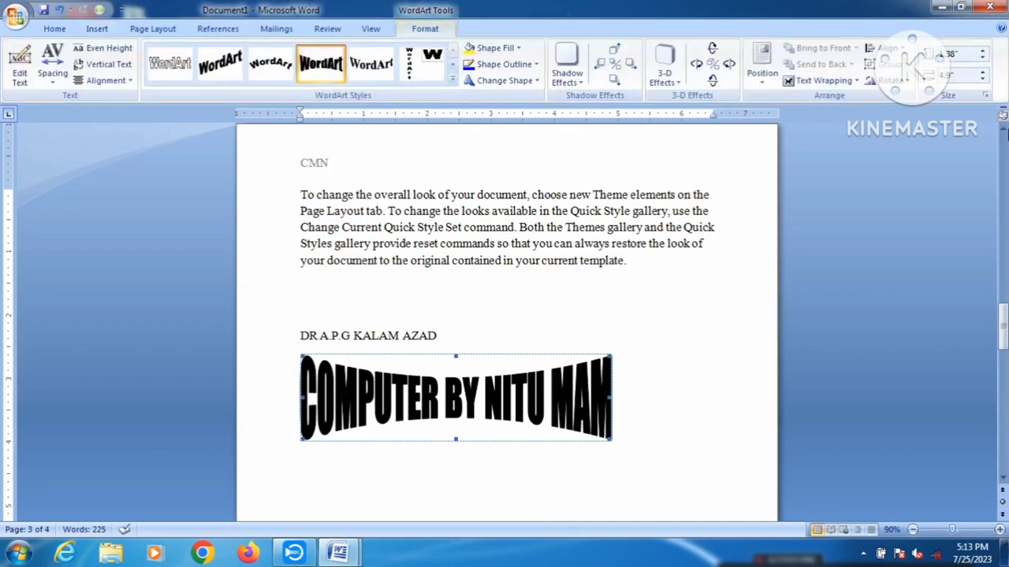
pyautogui.click(824, 80)
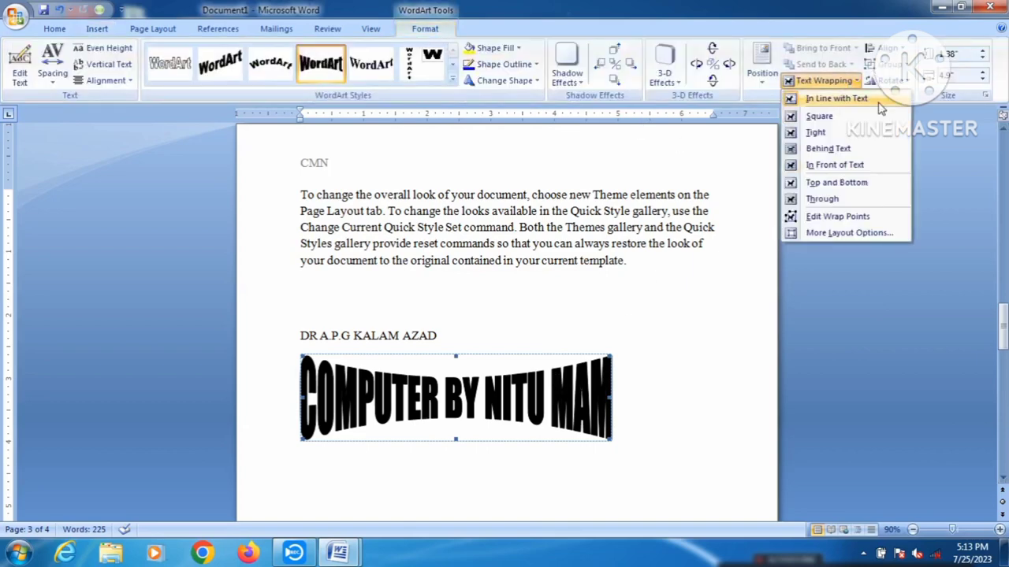
pyautogui.click(858, 165)
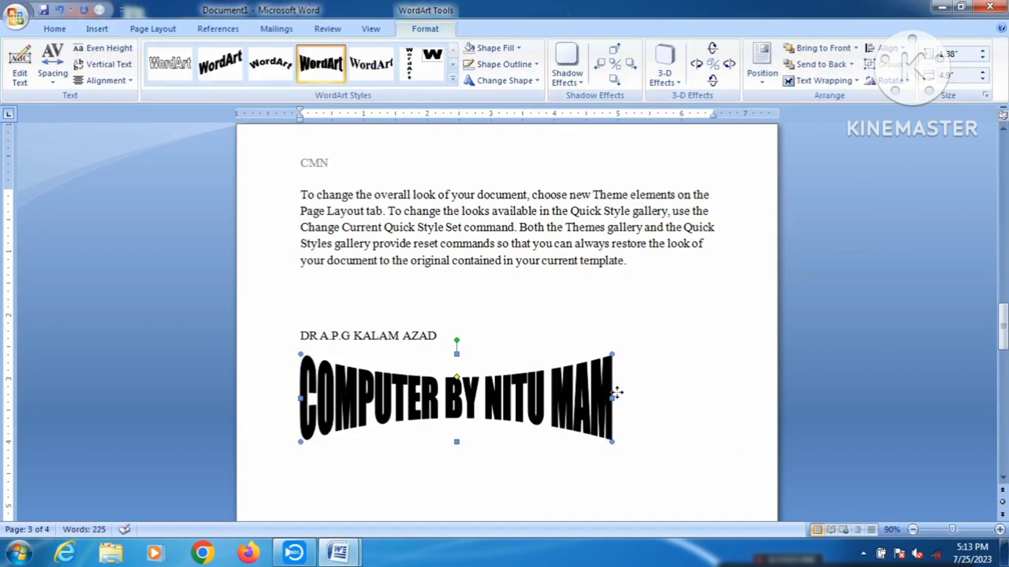
pyautogui.moveTo(617, 392); pyautogui.dragTo(660, 401)
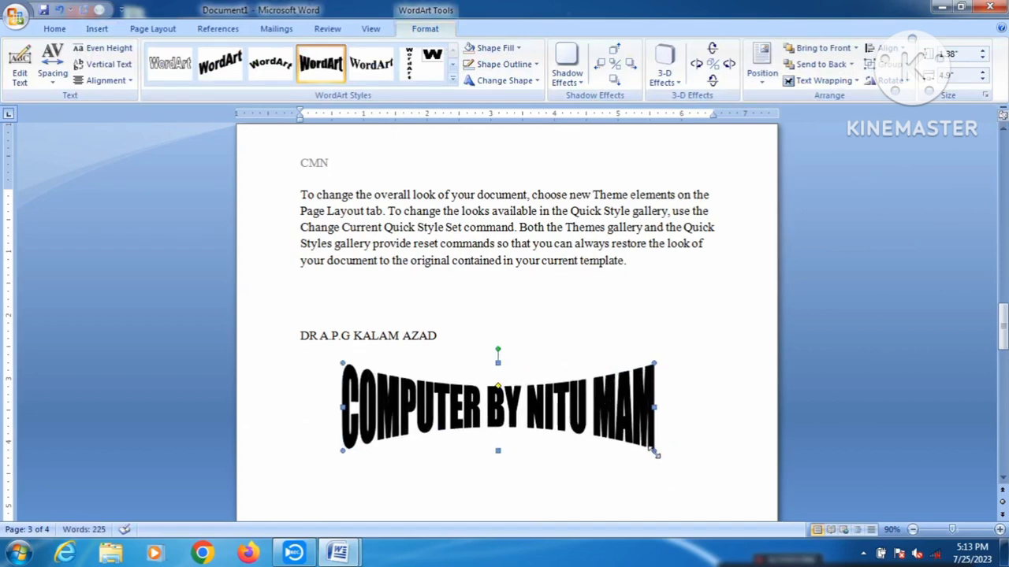
pyautogui.moveTo(655, 449); pyautogui.dragTo(735, 477)
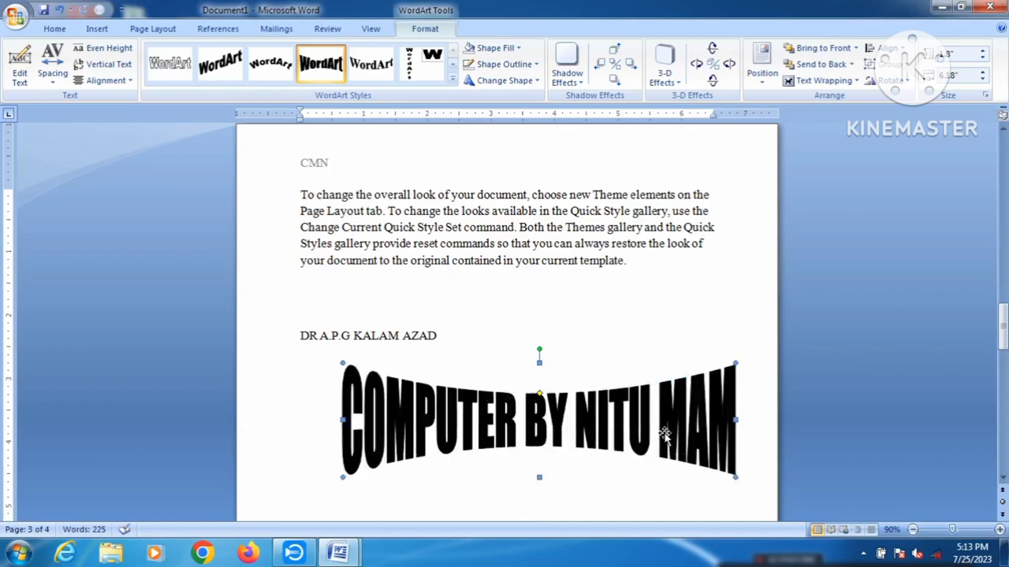
pyautogui.scroll(-1, 664, 432)
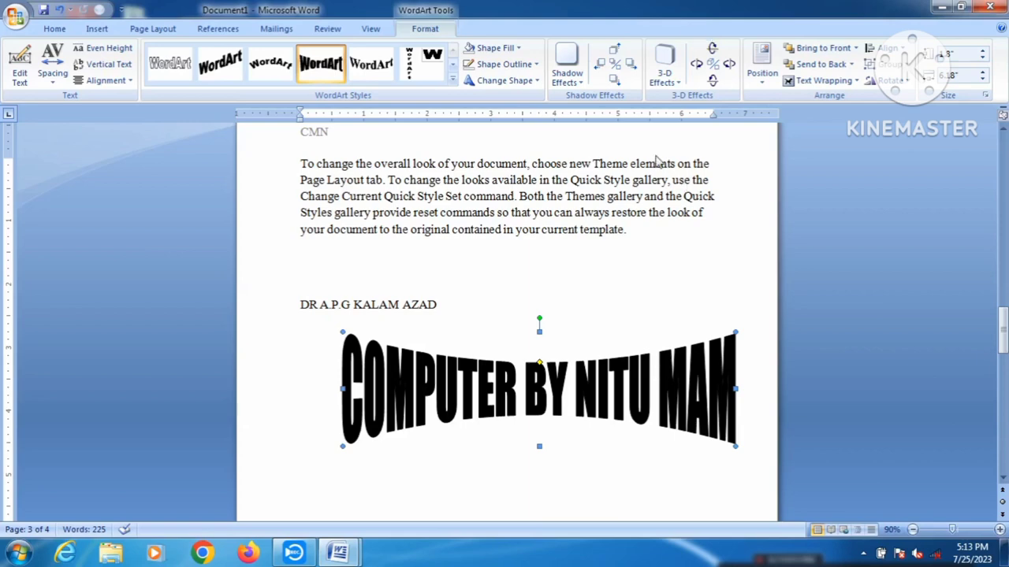
# Step: Fill the WordArt letters red and change their outline from yellow to dark blue
pyautogui.click(519, 50)
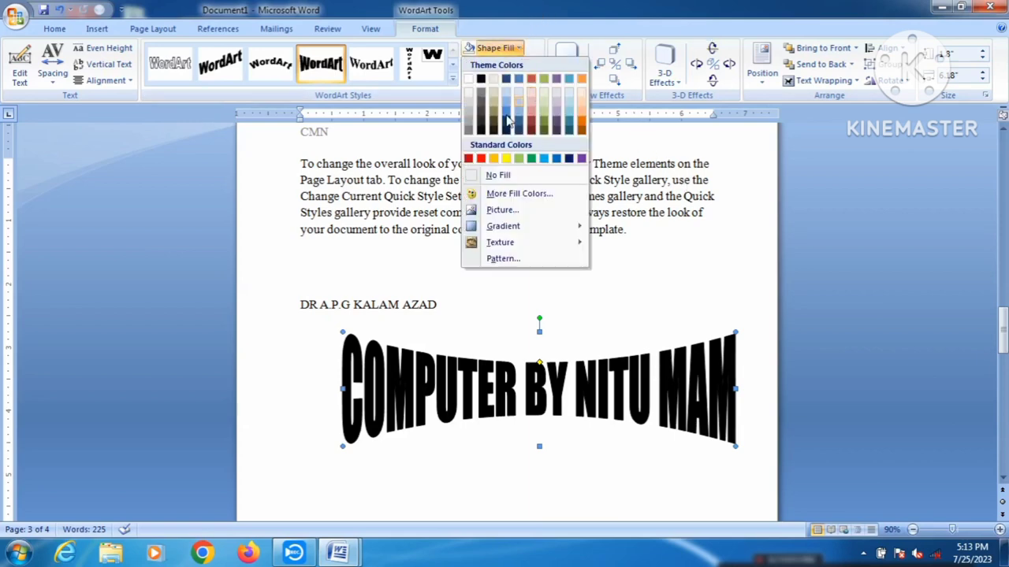
pyautogui.click(482, 160)
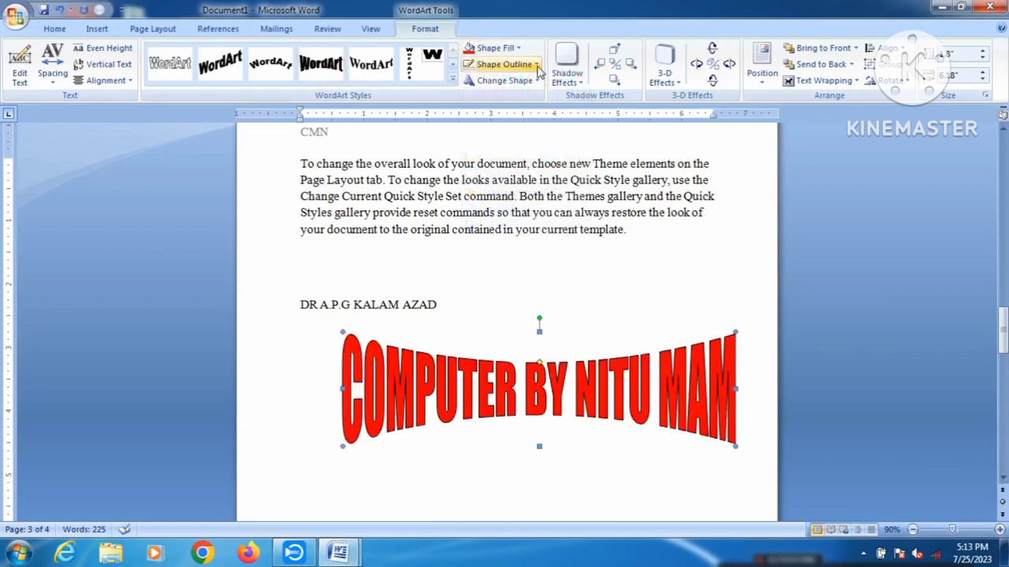
pyautogui.click(504, 63)
pyautogui.click(506, 175)
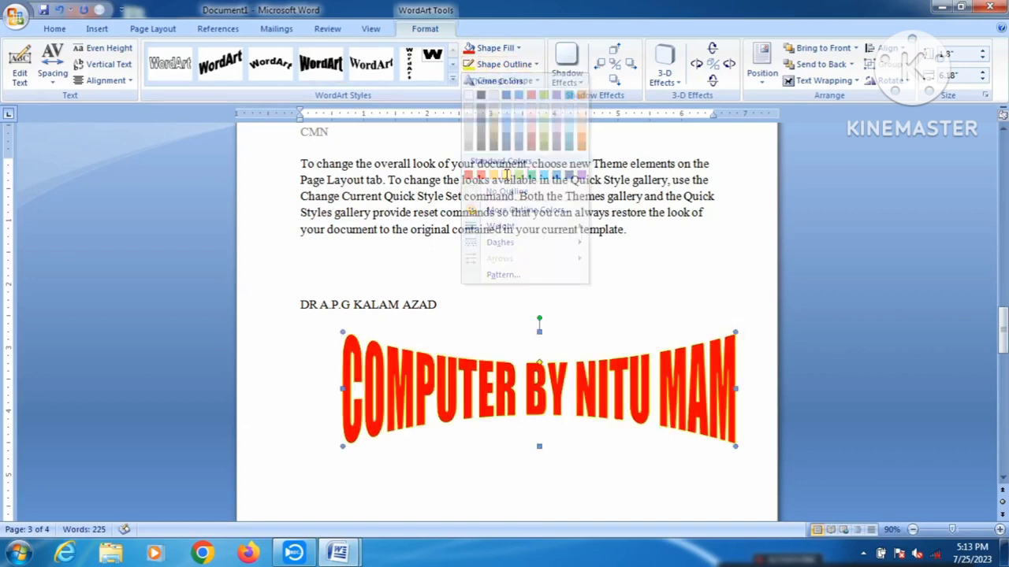
pyautogui.click(536, 65)
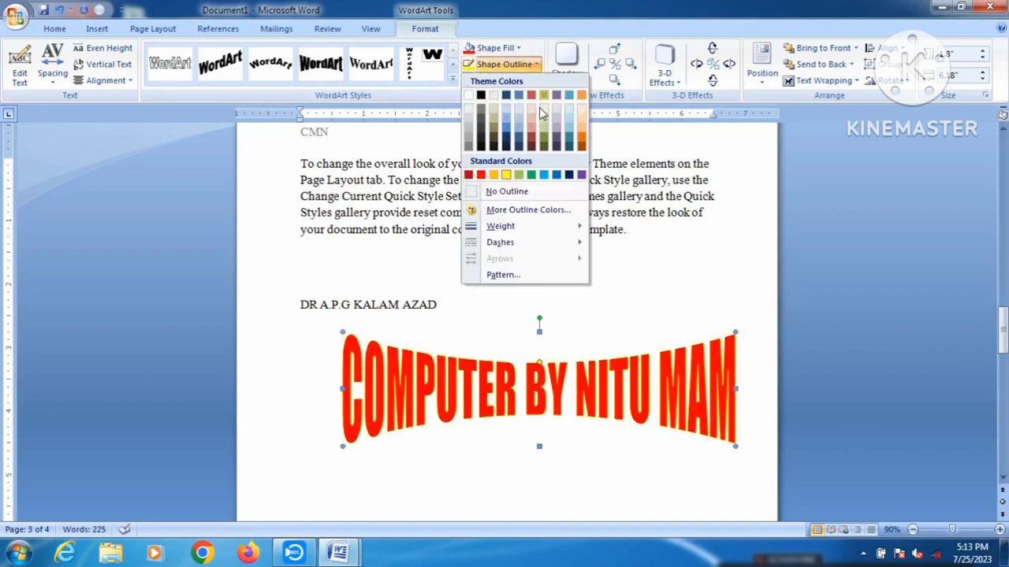
pyautogui.click(557, 175)
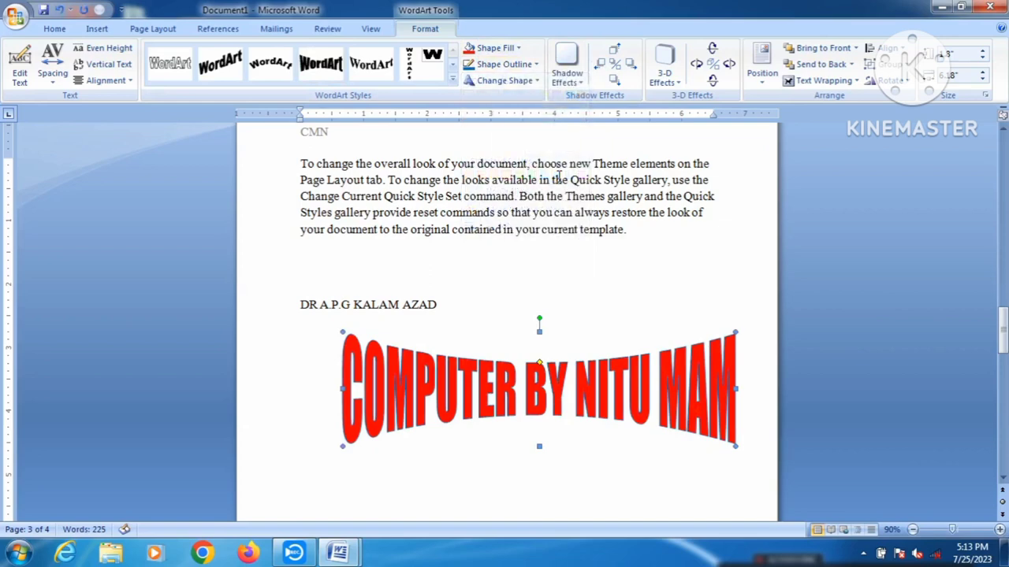
pyautogui.click(534, 65)
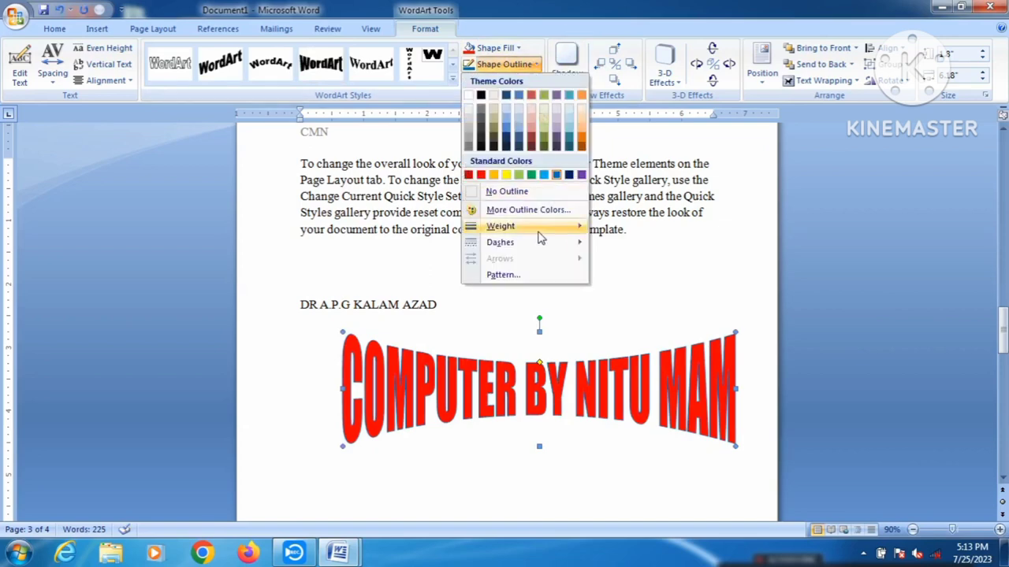
pyautogui.moveTo(554, 250)
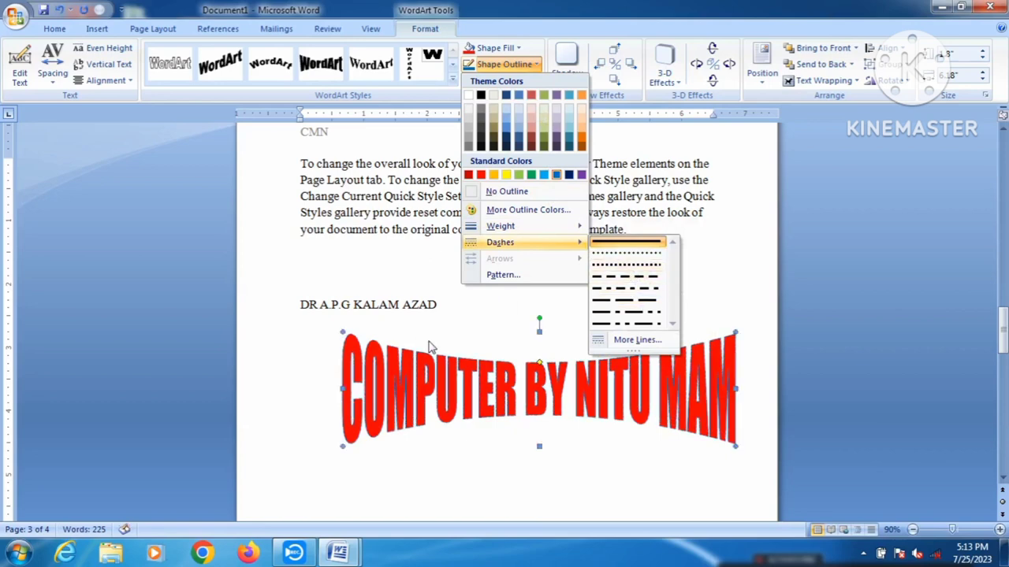
pyautogui.click(500, 327)
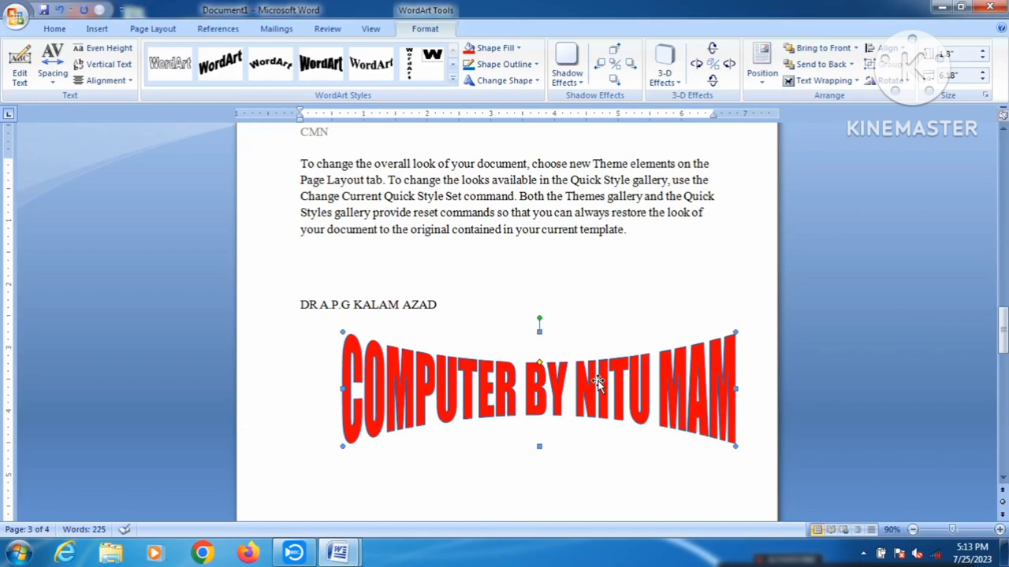
# Step: Replace the WordArt's red fill with the '1 copy' picture through Fill Effects
pyautogui.rightClick(636, 386)
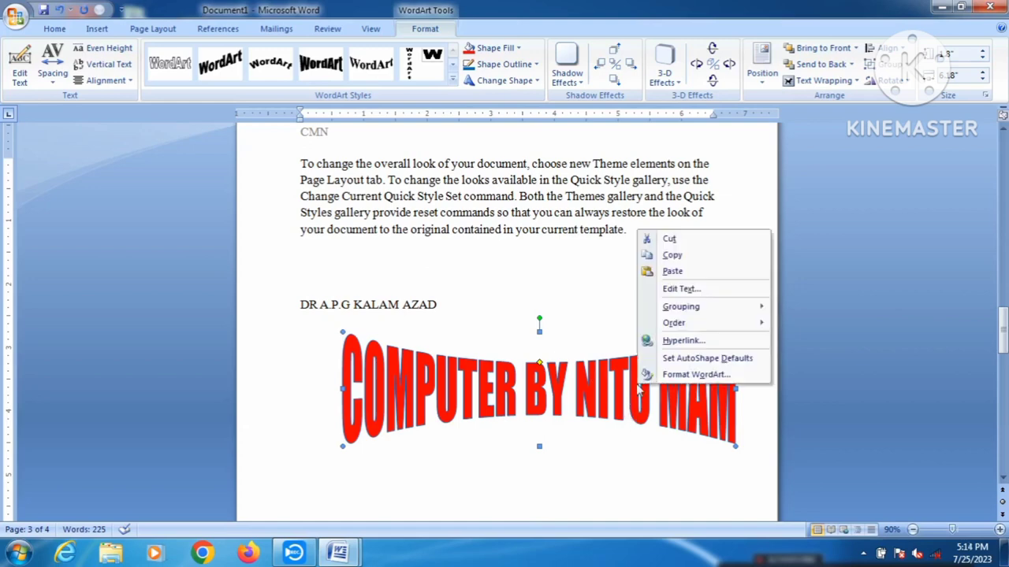
pyautogui.click(714, 375)
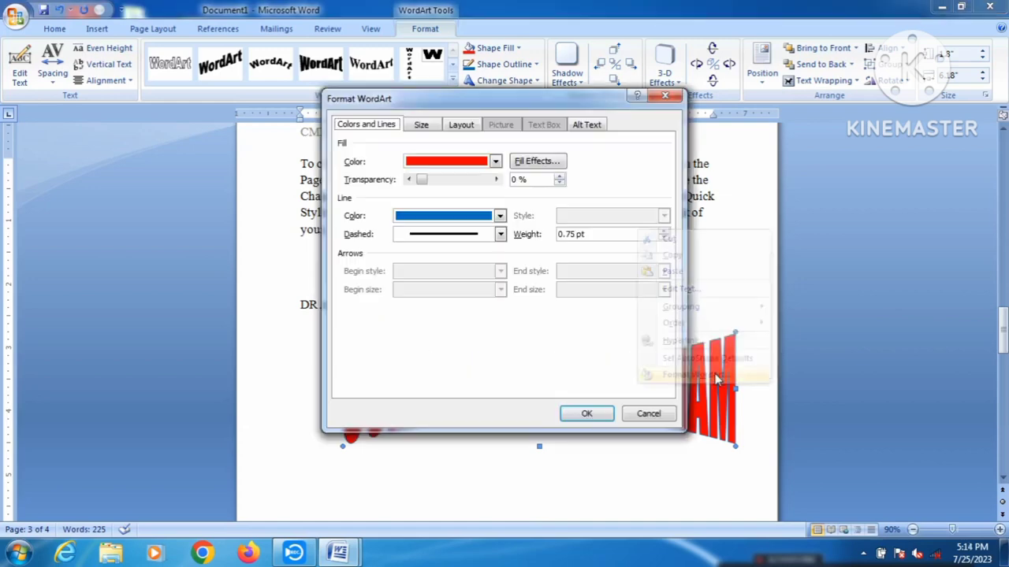
pyautogui.click(556, 166)
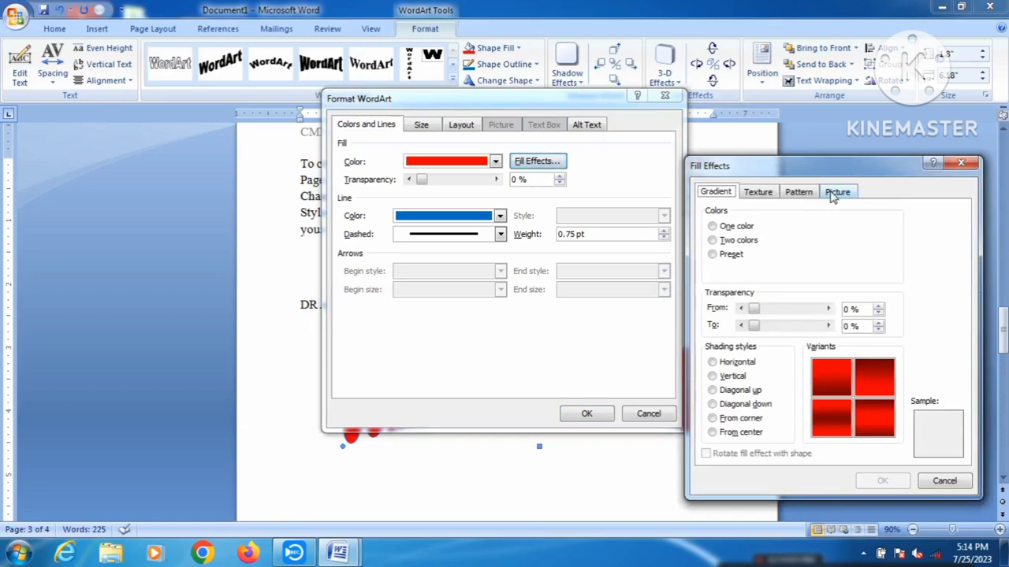
pyautogui.click(835, 192)
pyautogui.click(884, 374)
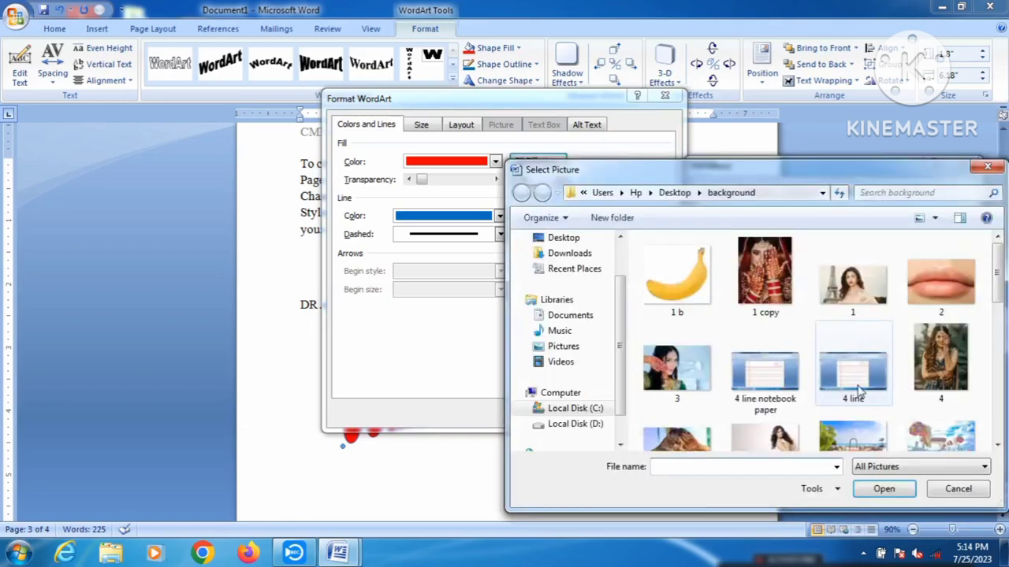
pyautogui.click(765, 272)
pyautogui.click(884, 489)
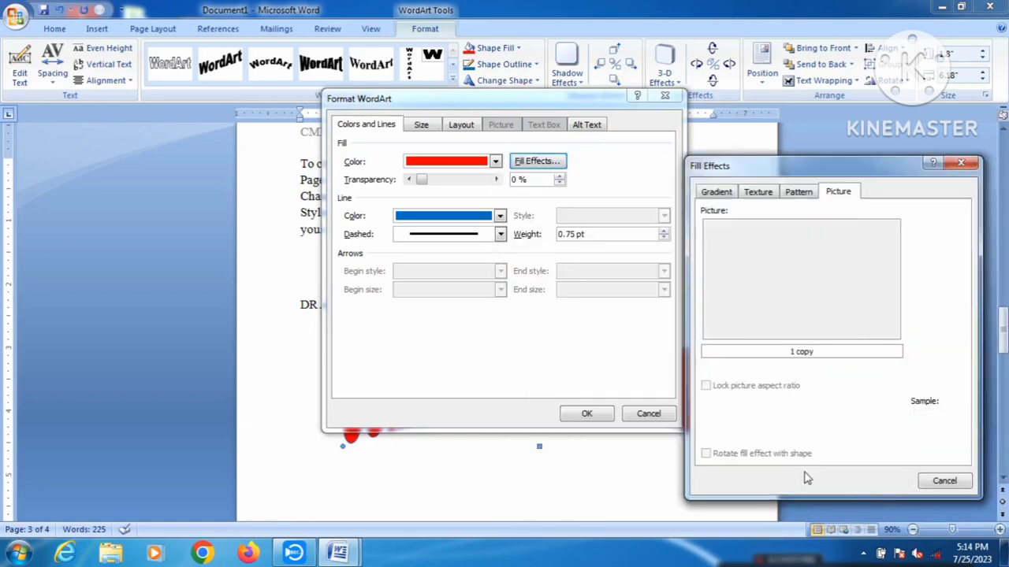
pyautogui.click(871, 481)
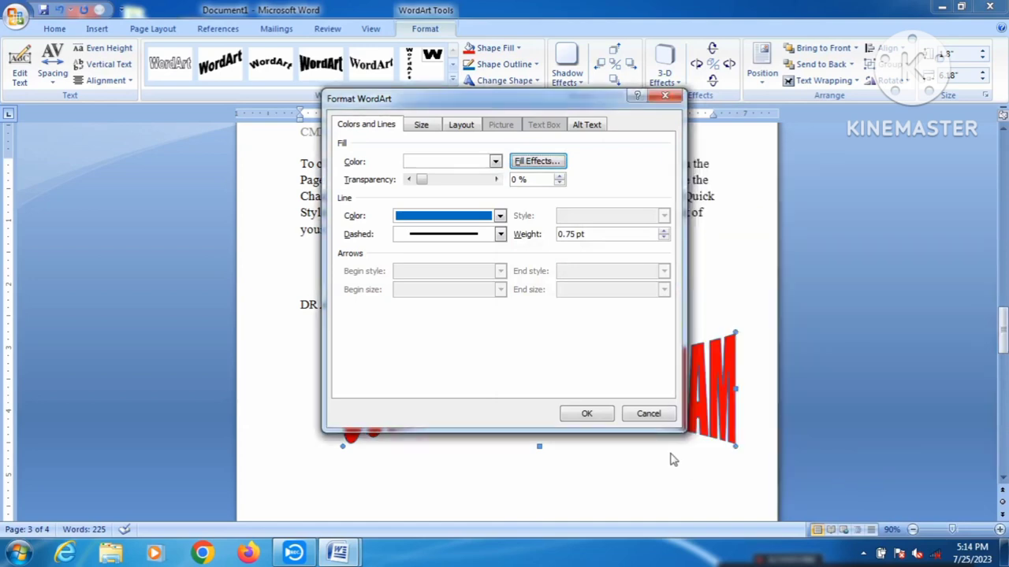
pyautogui.click(587, 416)
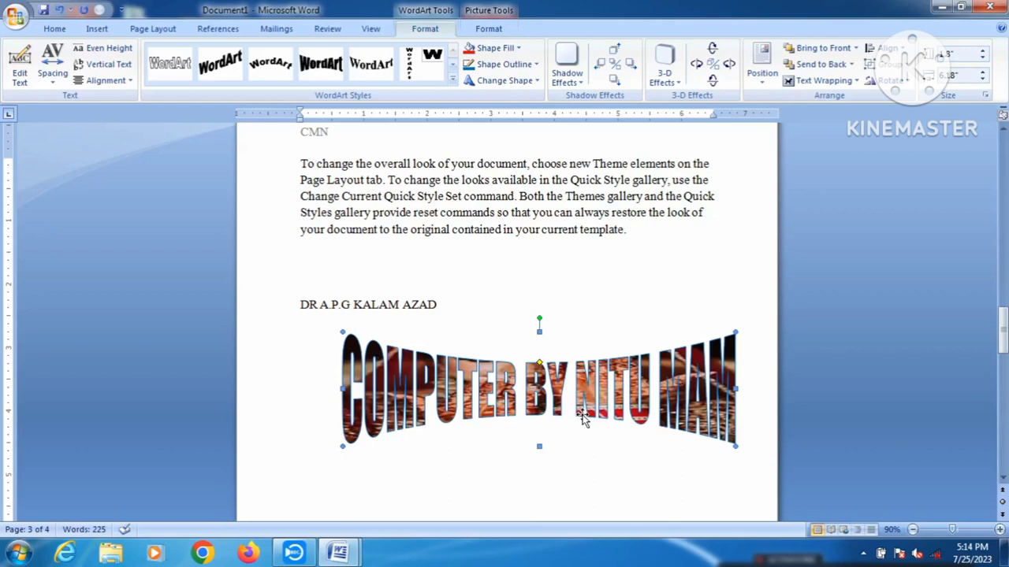
pyautogui.click(99, 29)
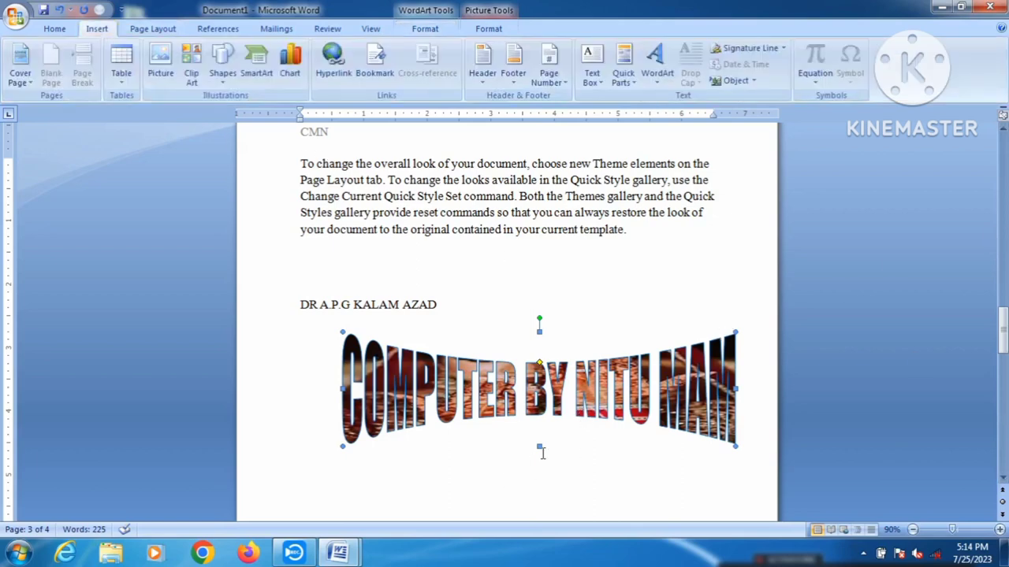
# Step: Replace the WordArt with the word 'Hindustan', enlarge its font twice, and select the H
pyautogui.press('Delete')
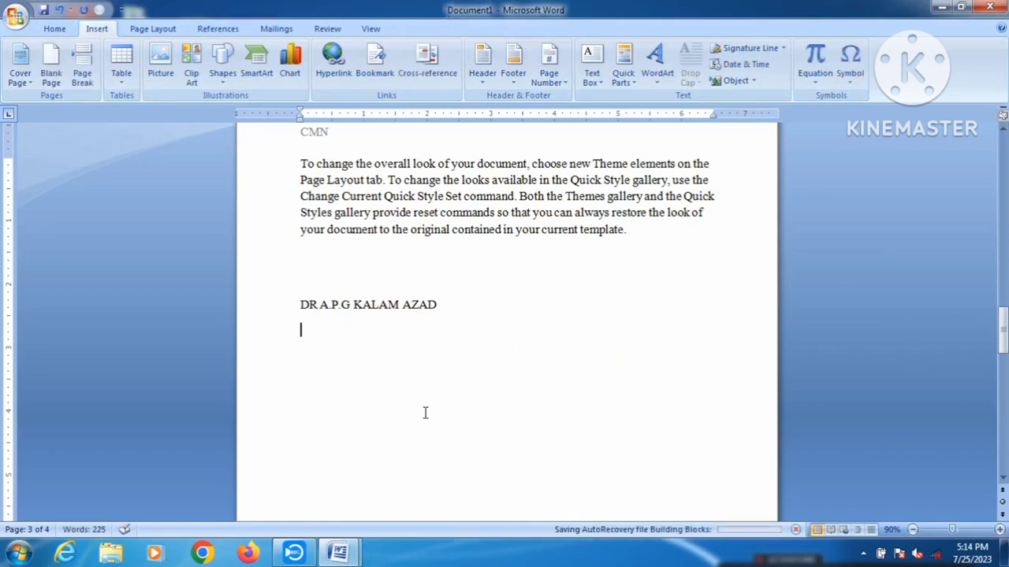
pyautogui.write('H')
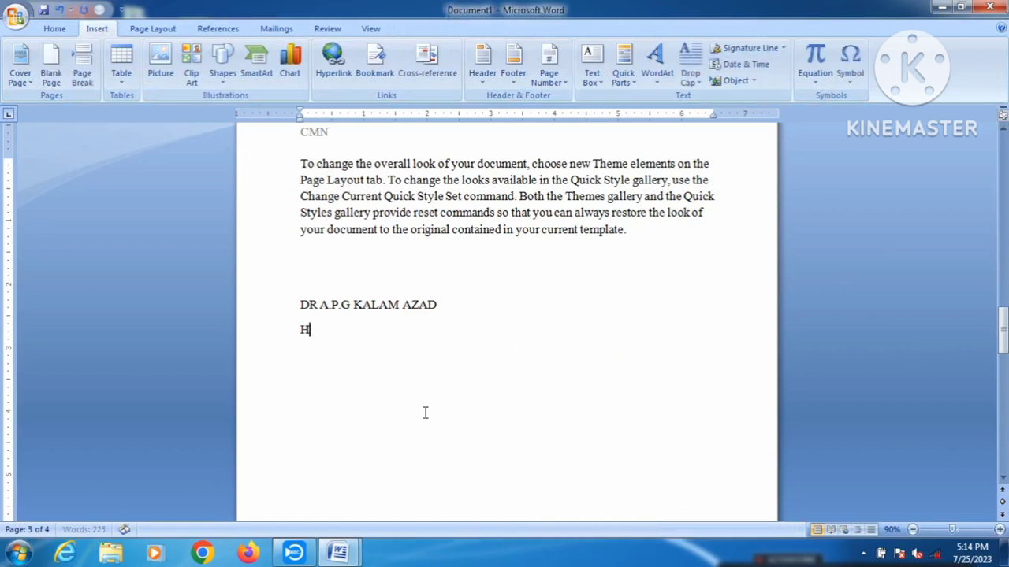
pyautogui.write('indus')
pyautogui.write('tan')
pyautogui.moveTo(371, 331); pyautogui.dragTo(302, 337)
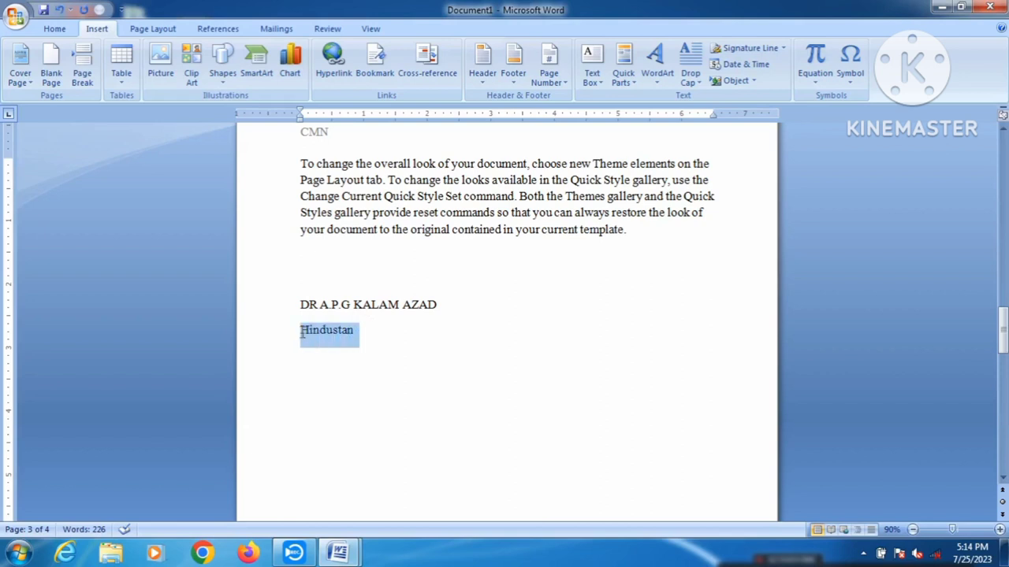
pyautogui.hotkey('ctrl', 'shift', '.')
pyautogui.hotkey('ctrl', 'shift', '.')
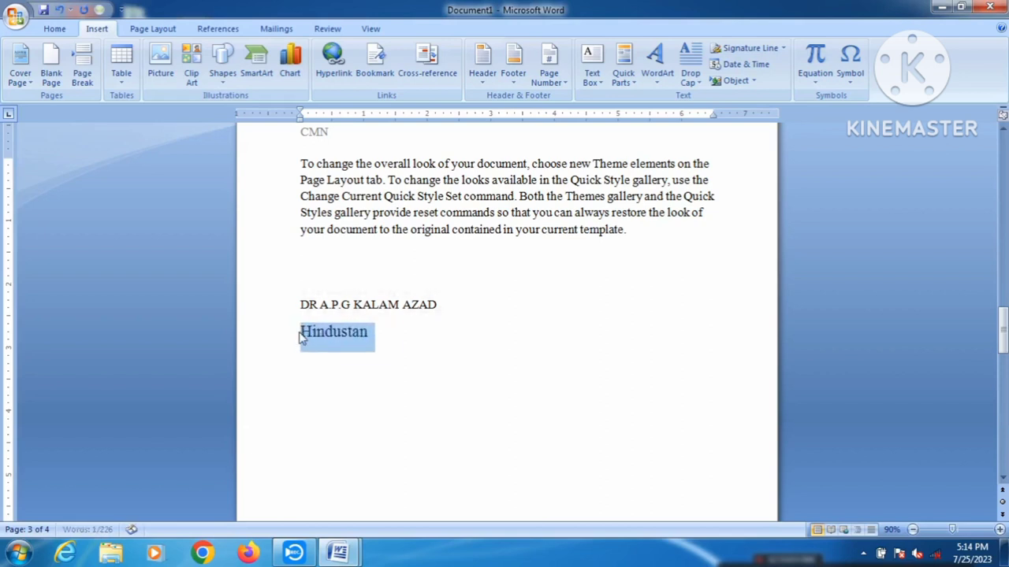
pyautogui.hotkey('ctrl', 'shift', '.')
pyautogui.hotkey('ctrl', 'shift', '.')
pyautogui.hotkey('ctrl', 'shift', '.')
pyautogui.hotkey('ctrl', 'shift', '.')
pyautogui.hotkey('ctrl', 'shift', '.')
pyautogui.hotkey('ctrl', 'shift', '.')
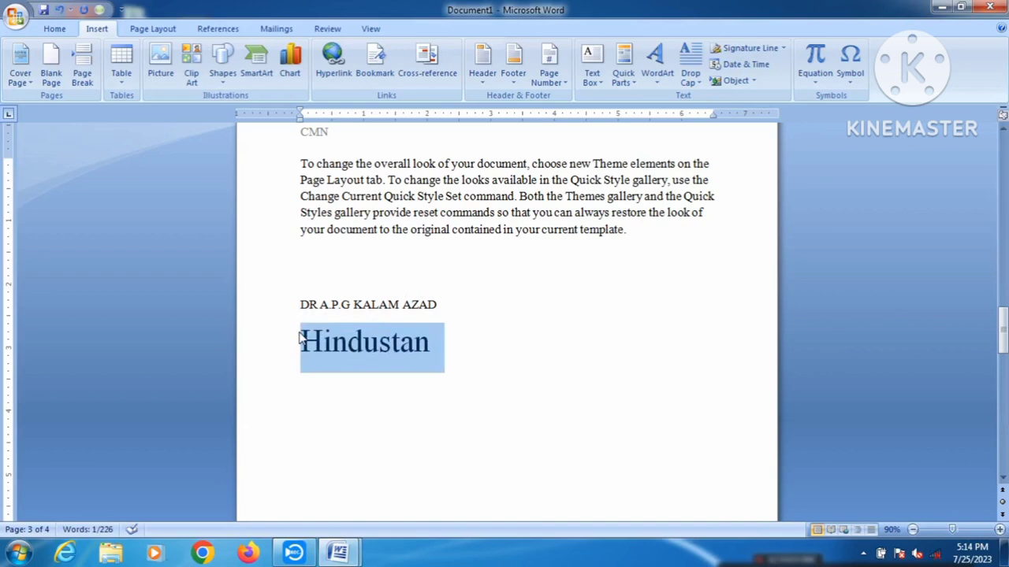
pyautogui.click(470, 364)
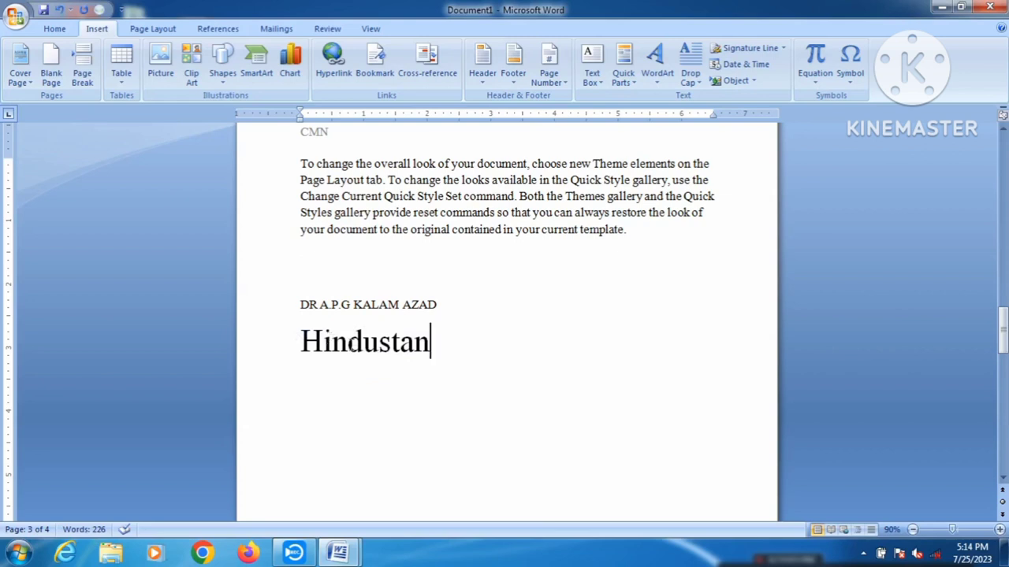
pyautogui.click(324, 339)
pyautogui.hotkey('shift', 'Left')
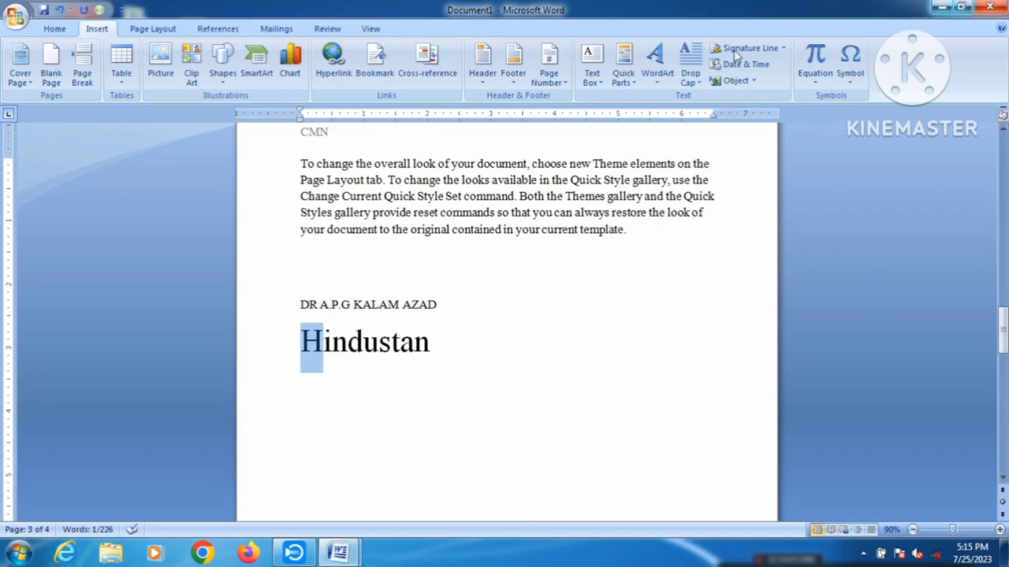
# Step: Make the H a Dropped capital and push 'industan' down two lines to its baseline
pyautogui.click(701, 85)
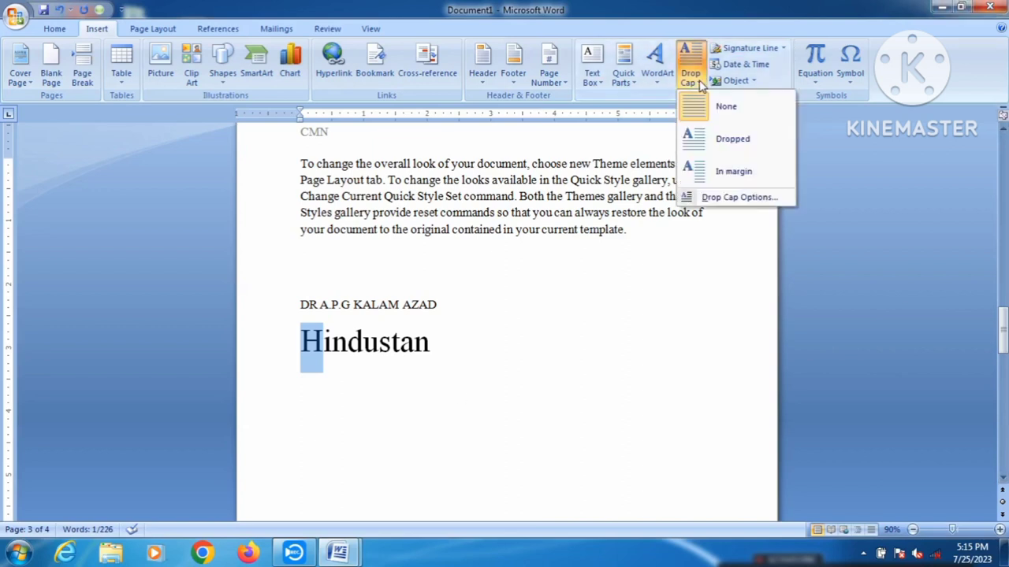
pyautogui.click(744, 149)
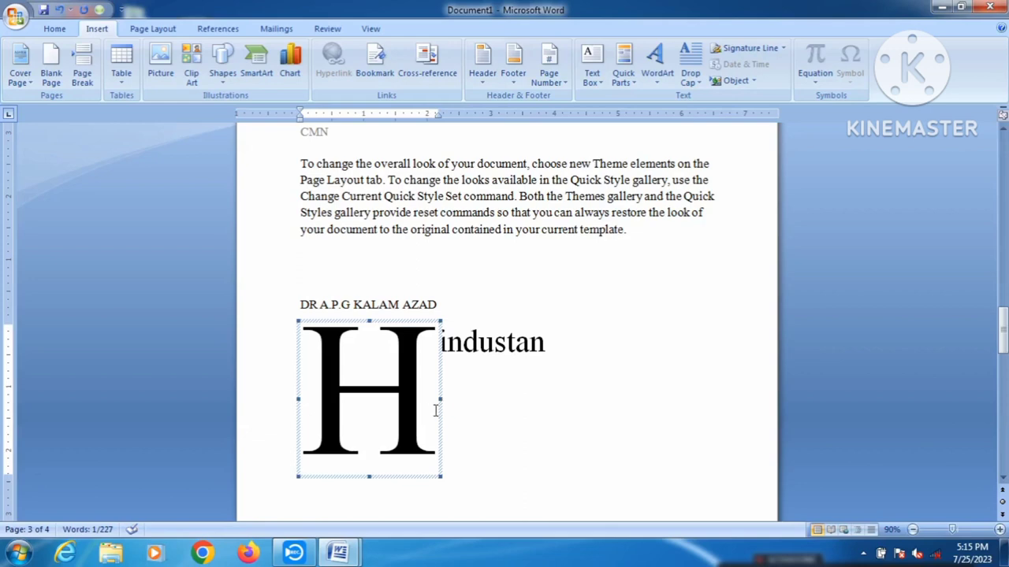
pyautogui.click(509, 354)
pyautogui.click(465, 347)
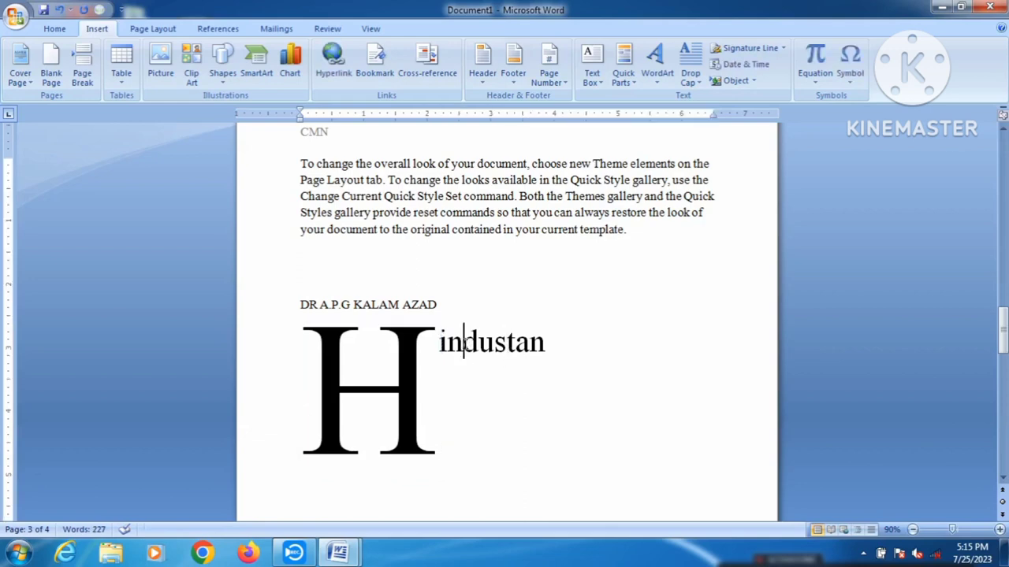
pyautogui.press('Left')
pyautogui.press('Left')
pyautogui.press('Down')
pyautogui.press('Up')
pyautogui.press('Return')
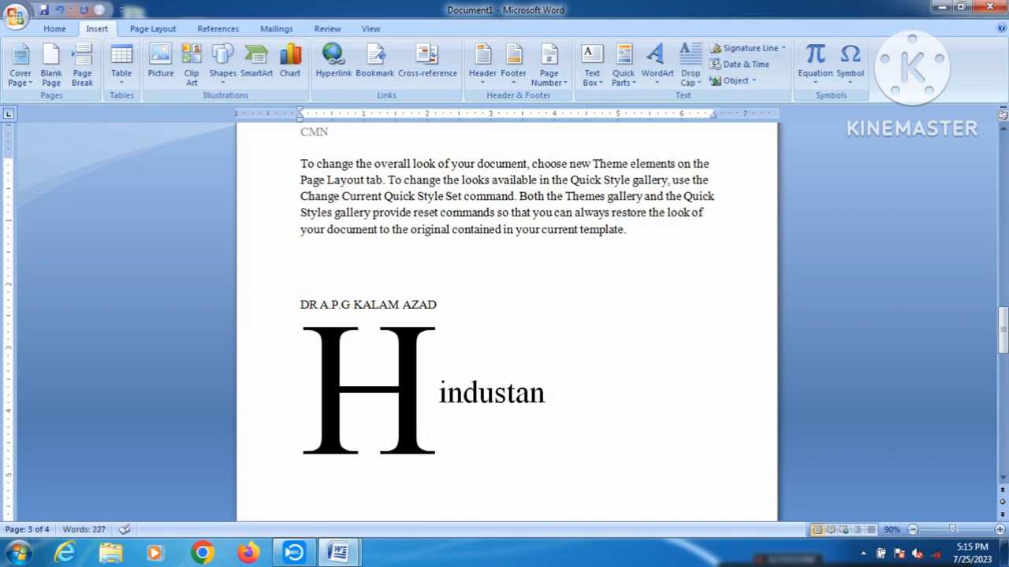
pyautogui.press('Return')
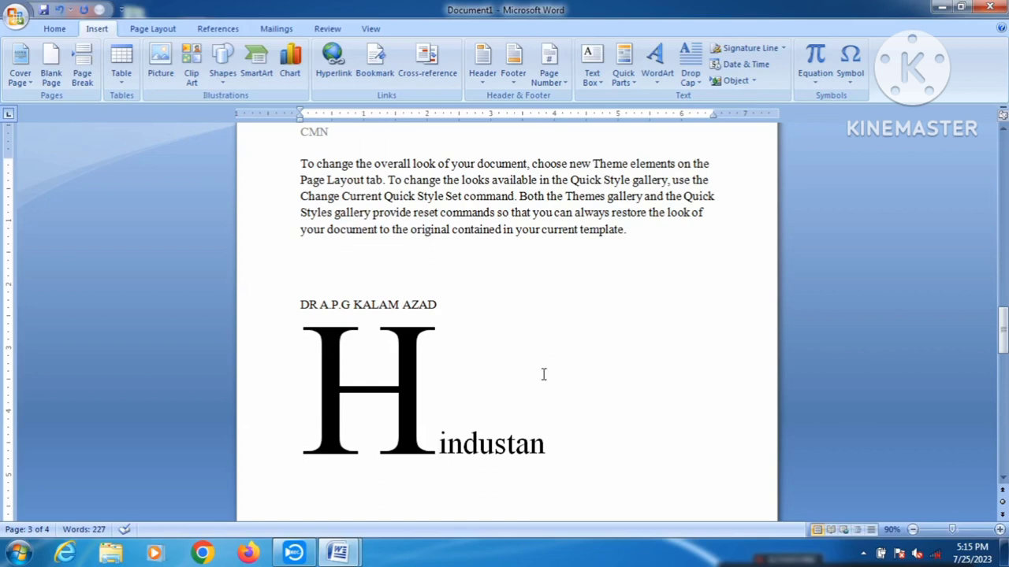
pyautogui.click(569, 455)
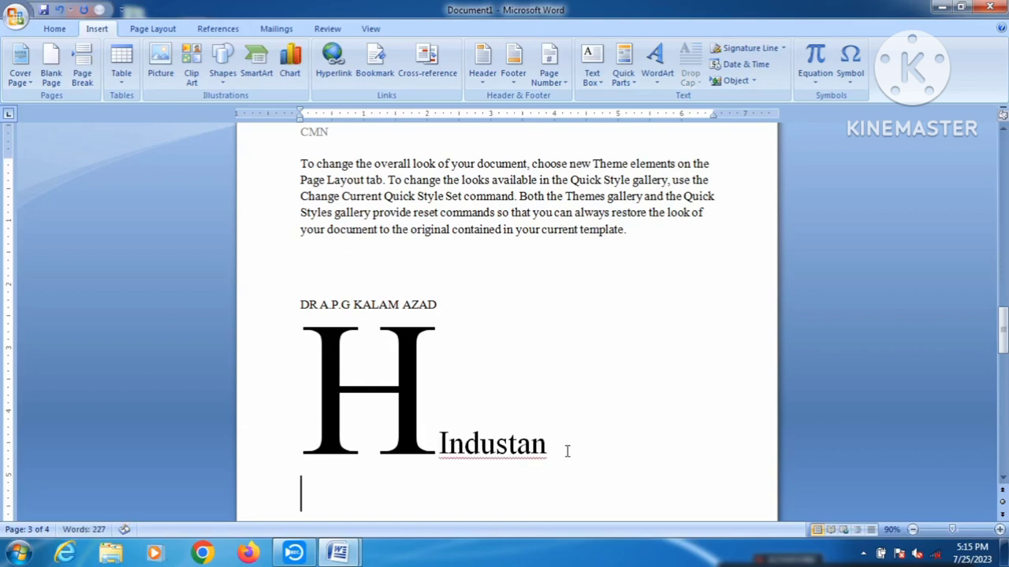
pyautogui.scroll(-1, 757, 98)
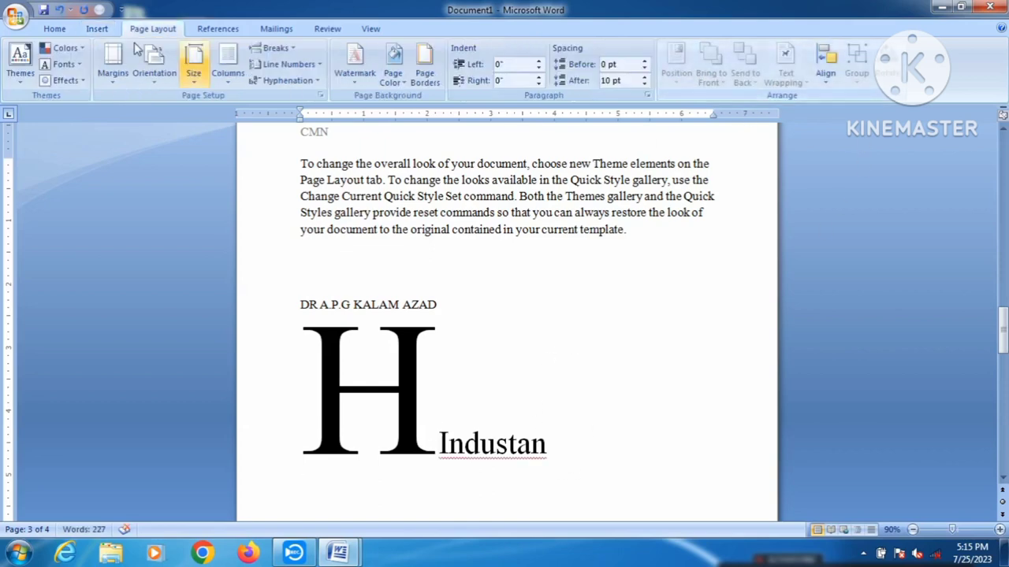
# Step: Insert a Microsoft Office Signature Line with the signer's name and title filled in
pyautogui.click(97, 29)
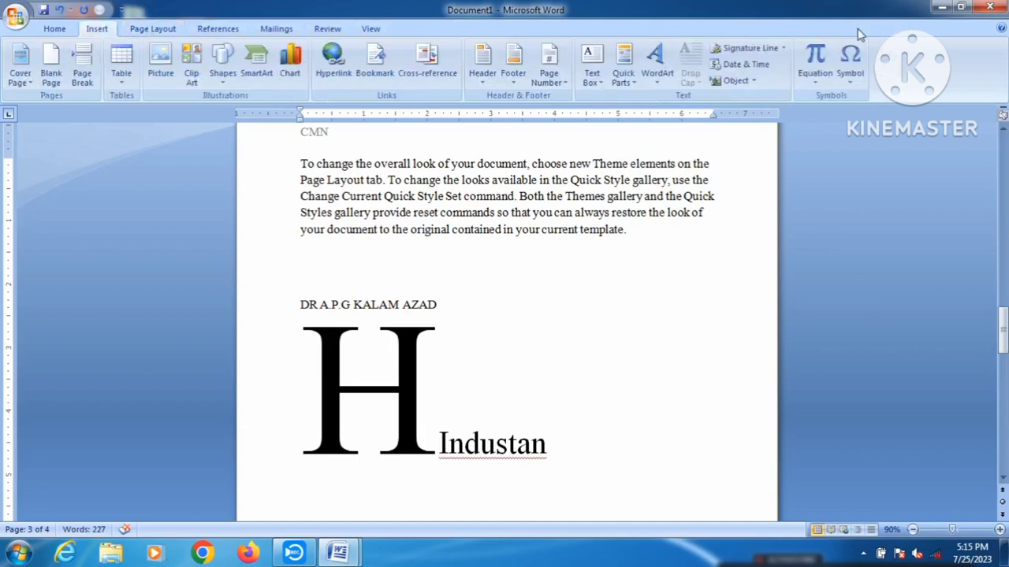
pyautogui.click(784, 49)
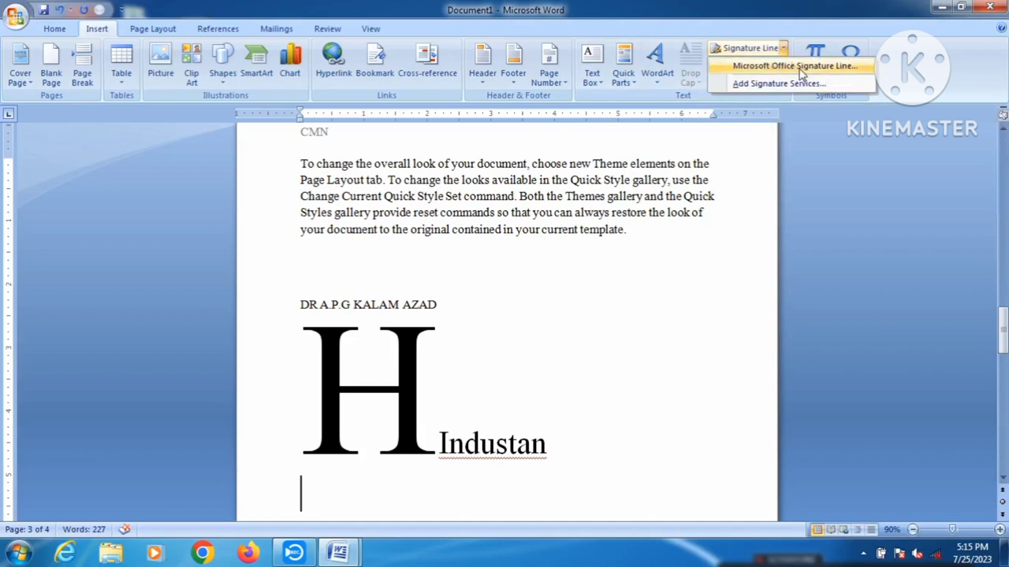
pyautogui.click(801, 68)
pyautogui.click(647, 325)
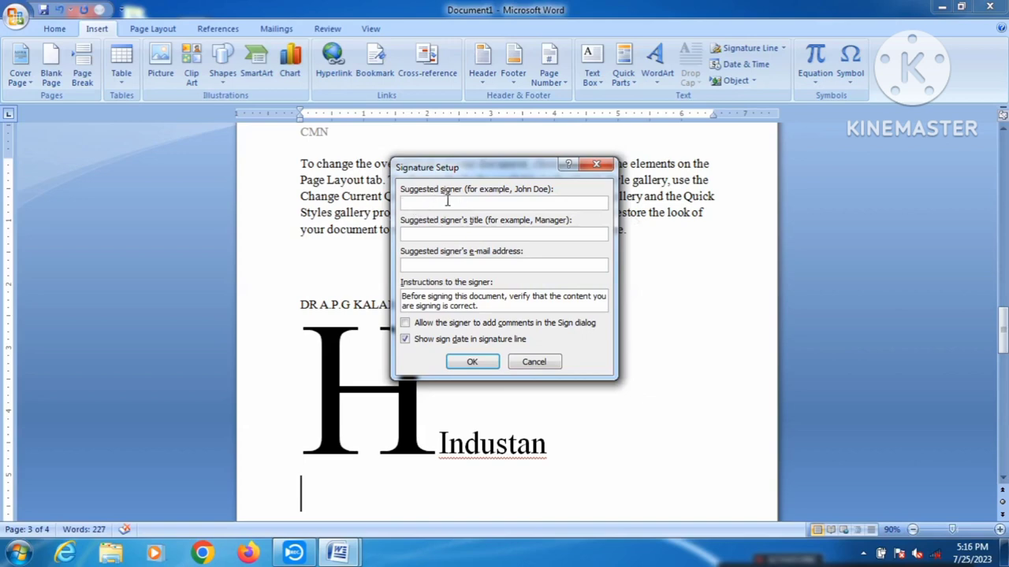
pyautogui.write('nitu')
pyautogui.click(493, 238)
pyautogui.write('kumari2')
pyautogui.press('Return')
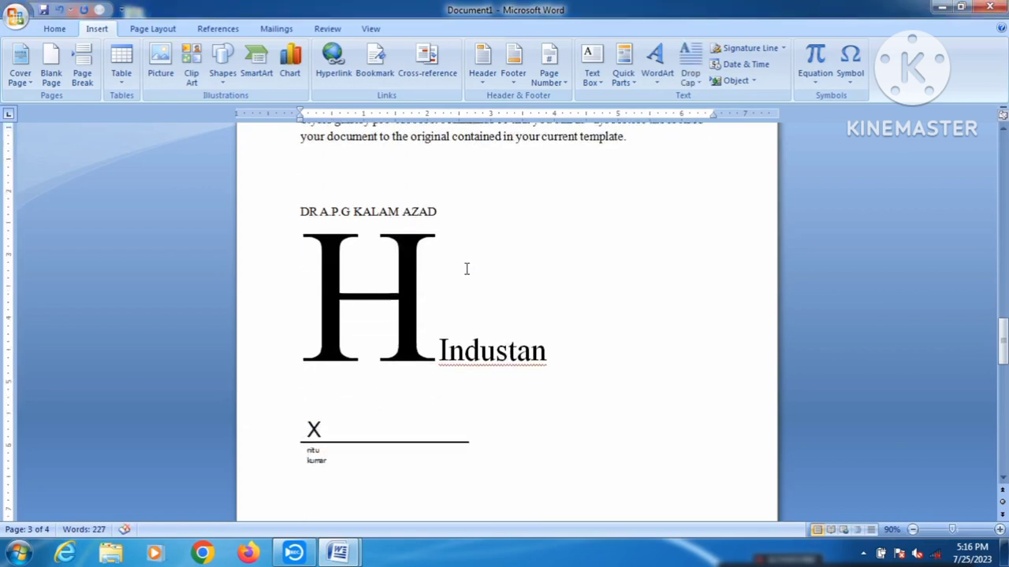
# Step: Enlarge the signature line picture and set its wrapping to In Front of Text
pyautogui.click(339, 455)
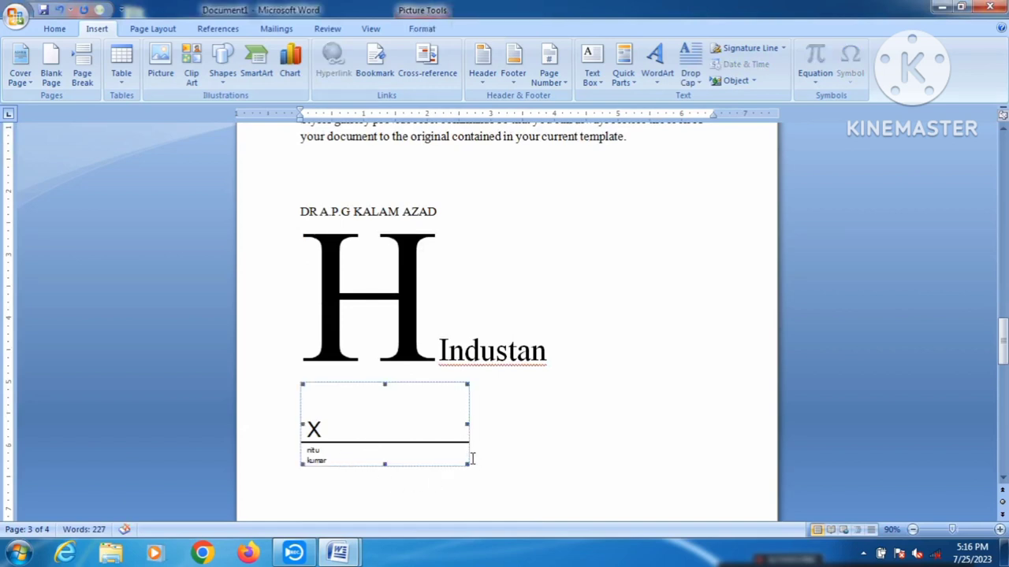
pyautogui.moveTo(468, 464); pyautogui.dragTo(555, 510)
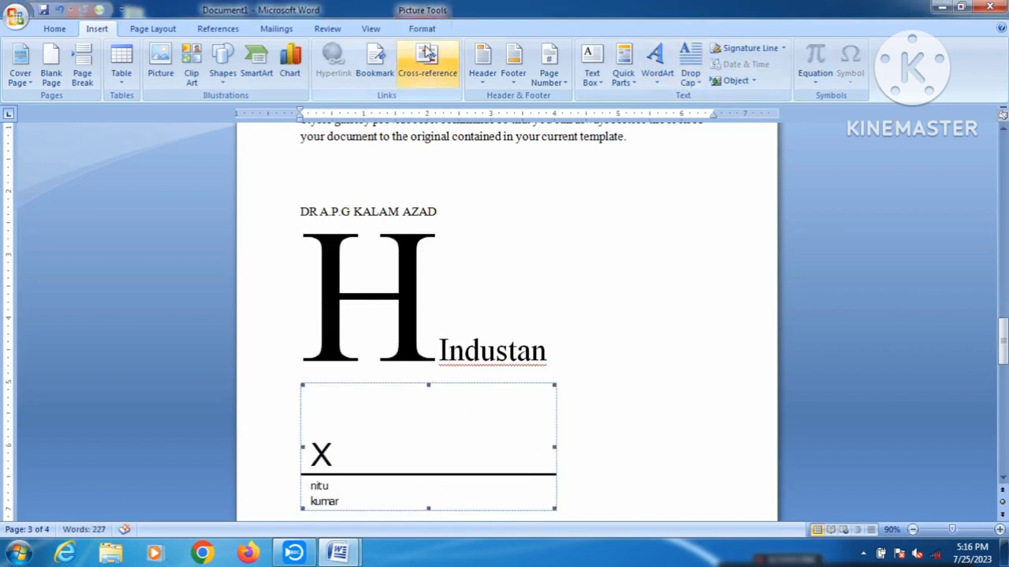
pyautogui.click(442, 36)
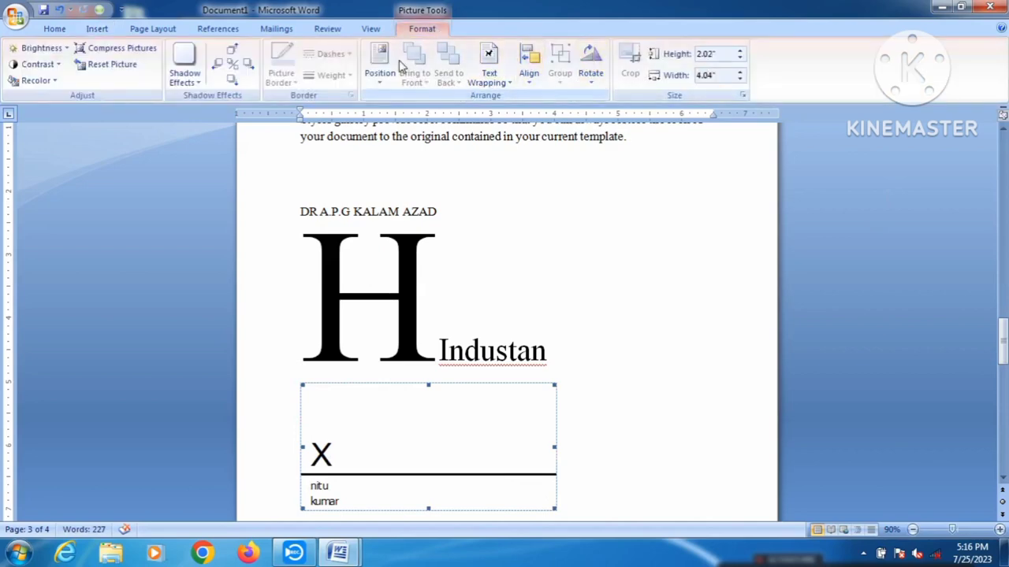
pyautogui.click(627, 406)
pyautogui.click(460, 441)
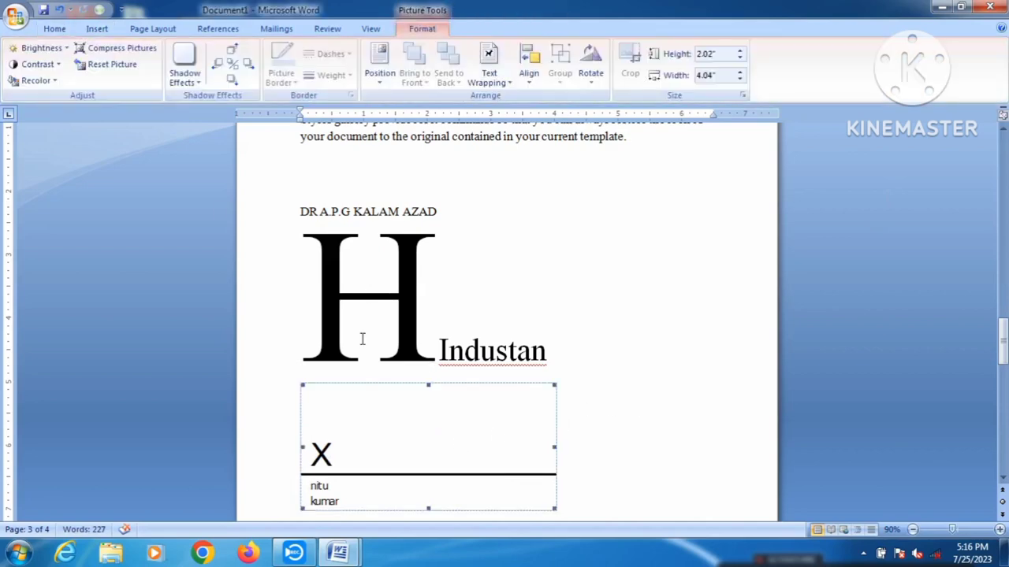
pyautogui.click(486, 82)
pyautogui.click(524, 165)
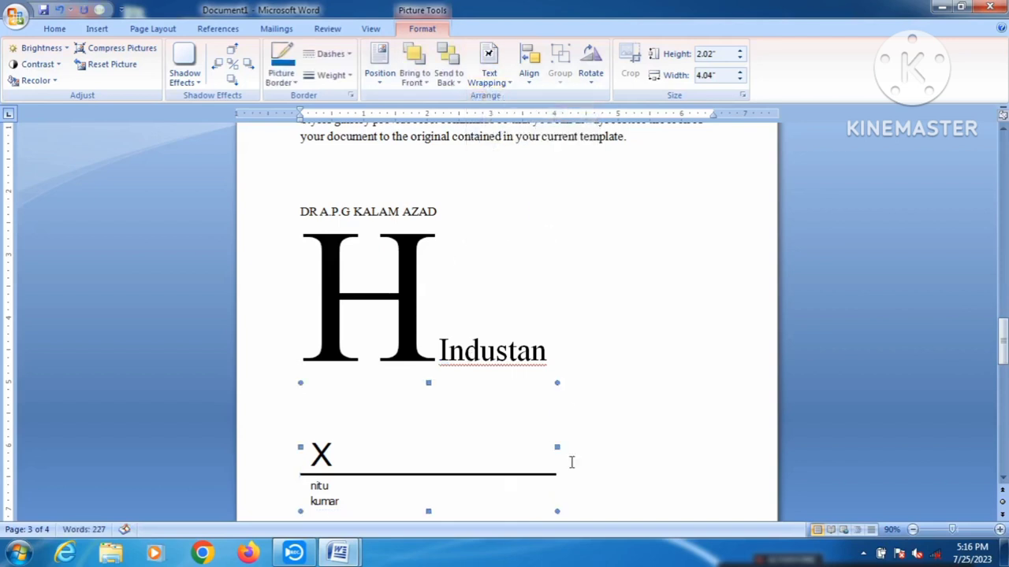
pyautogui.scroll(-1, 685, 410)
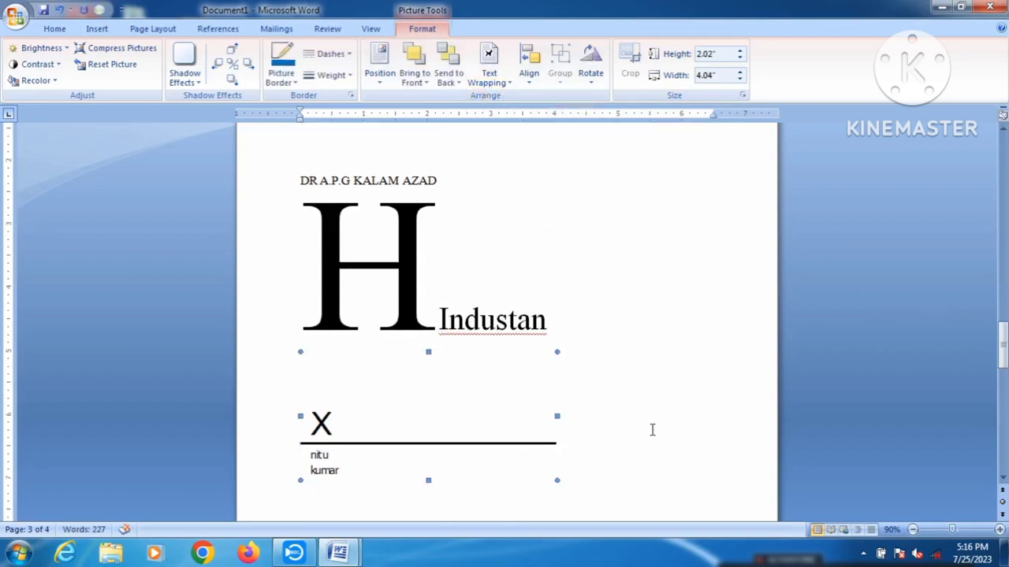
# Step: Deselect the signature picture and move to the start of page 4 below CMN
pyautogui.click(103, 32)
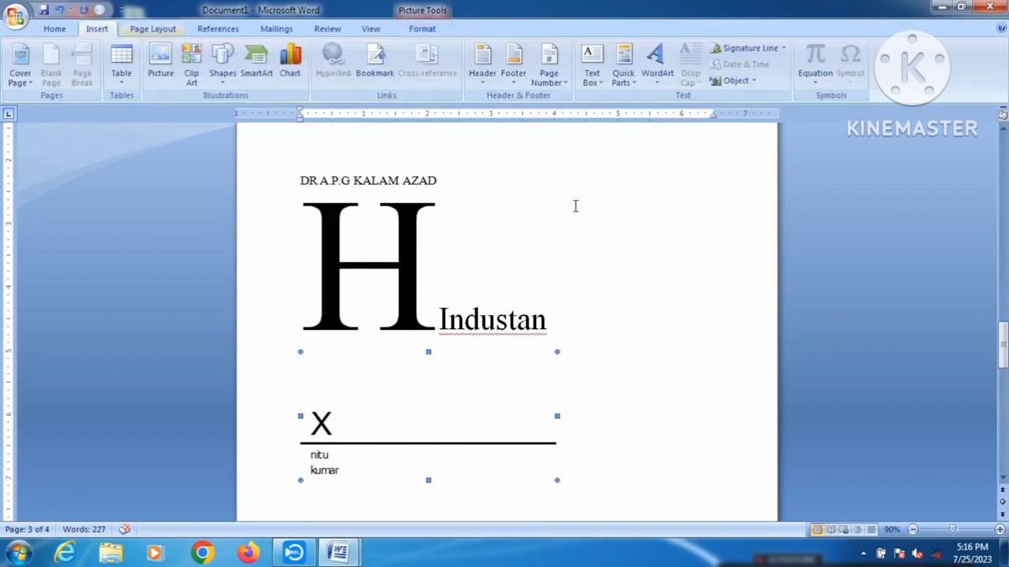
pyautogui.click(673, 375)
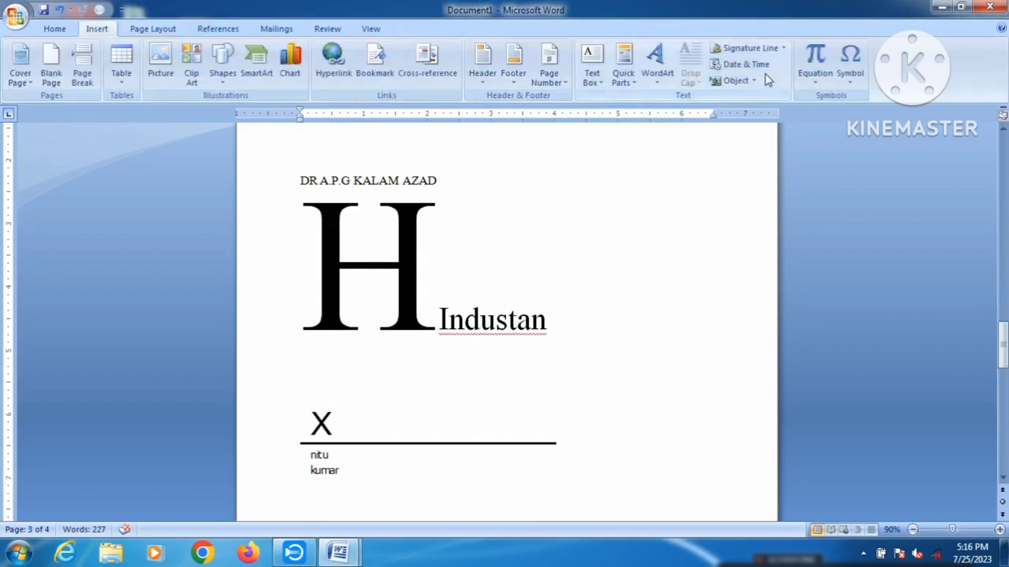
pyautogui.scroll(-3, 770, 237)
pyautogui.click(431, 383)
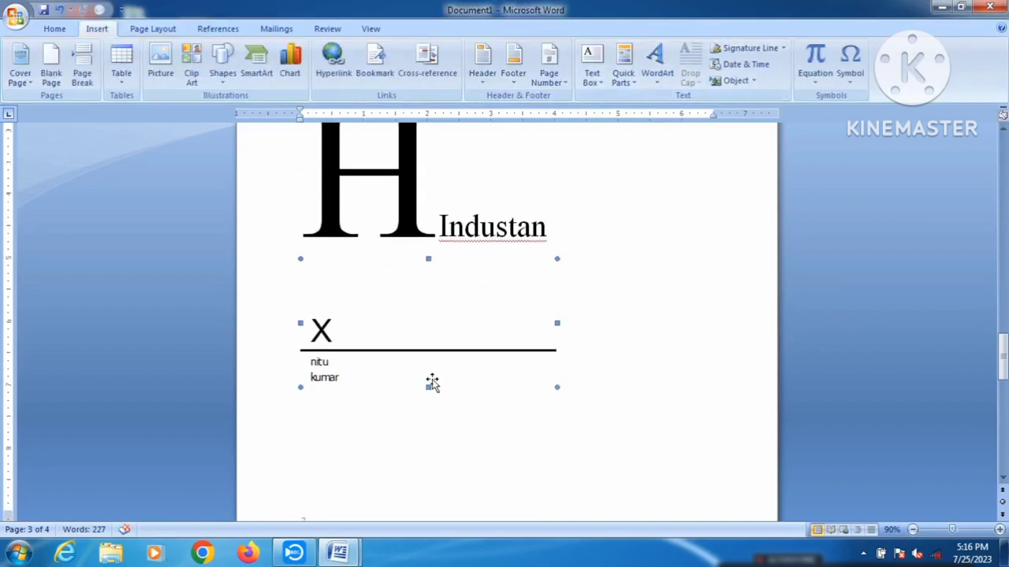
pyautogui.click(462, 459)
pyautogui.hotkey('ctrl', 'Return')
pyautogui.scroll(-2, 631, 362)
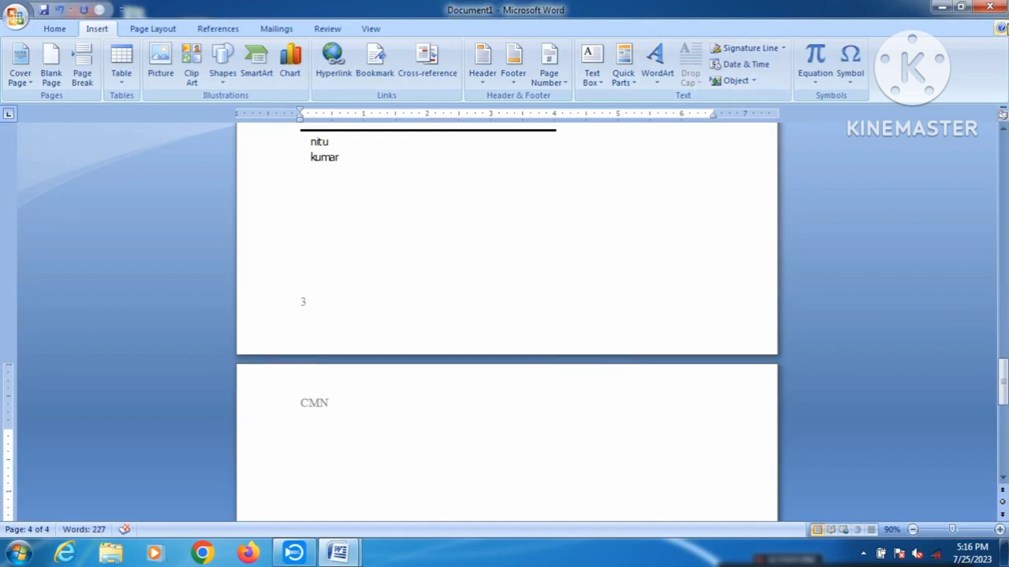
# Step: Insert the date in 'Tuesday, July 25, 2023' format below CMN and start a new line
pyautogui.click(745, 64)
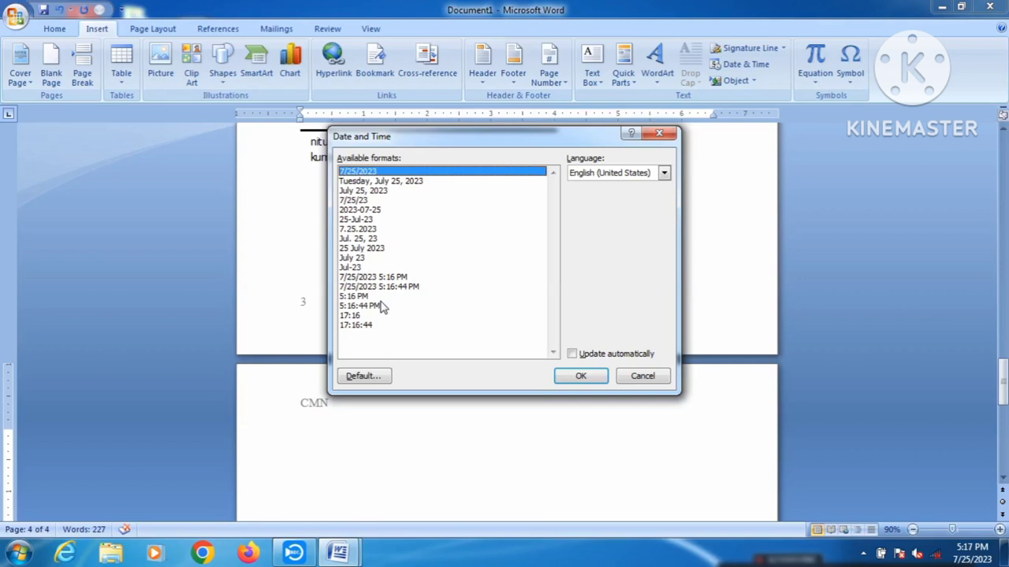
pyautogui.click(425, 181)
pyautogui.click(581, 377)
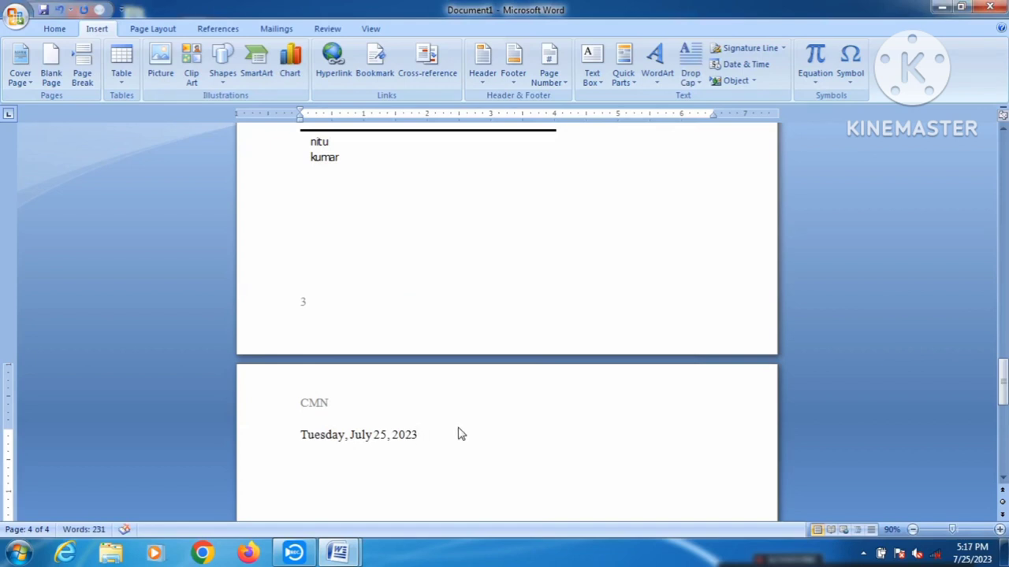
pyautogui.press('Return')
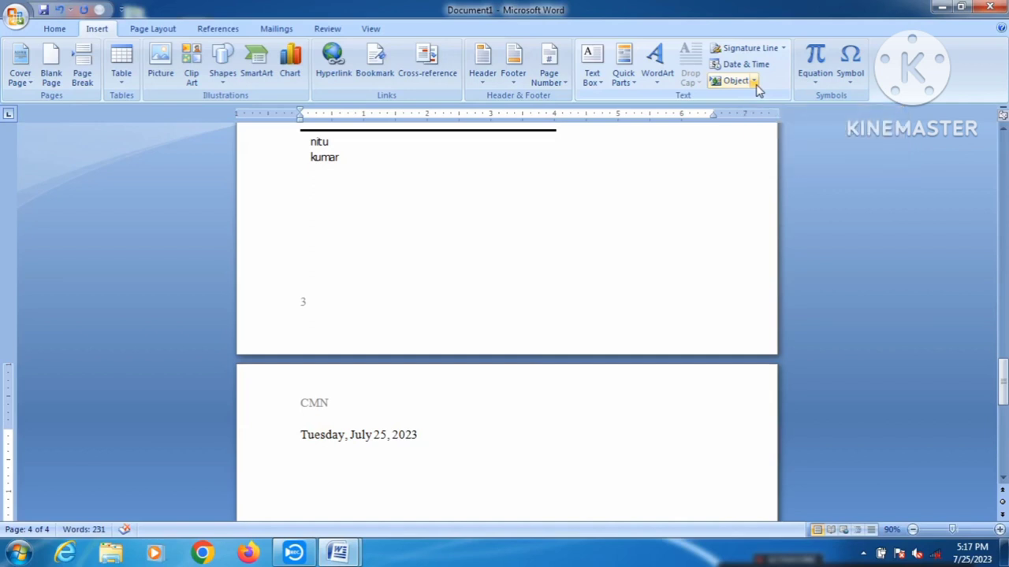
# Step: Insert a Microsoft Equation 3.0 object below the date
pyautogui.click(753, 81)
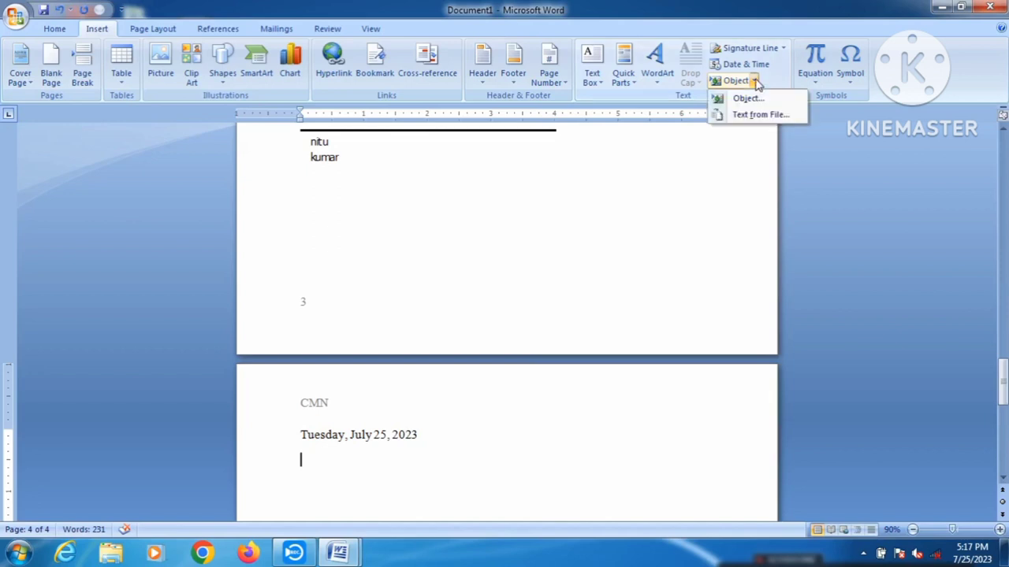
pyautogui.click(763, 99)
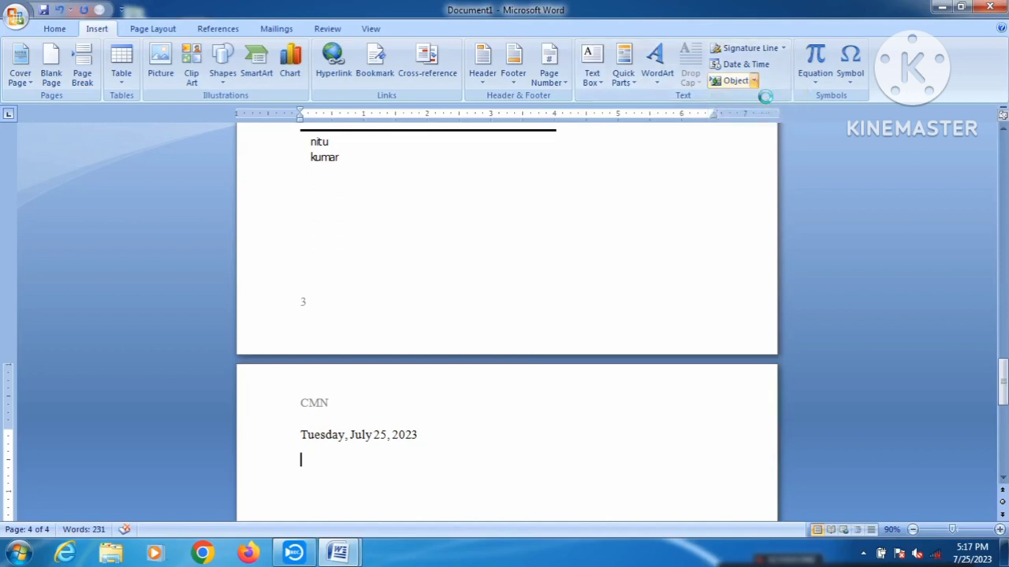
pyautogui.scroll(-5, 475, 236)
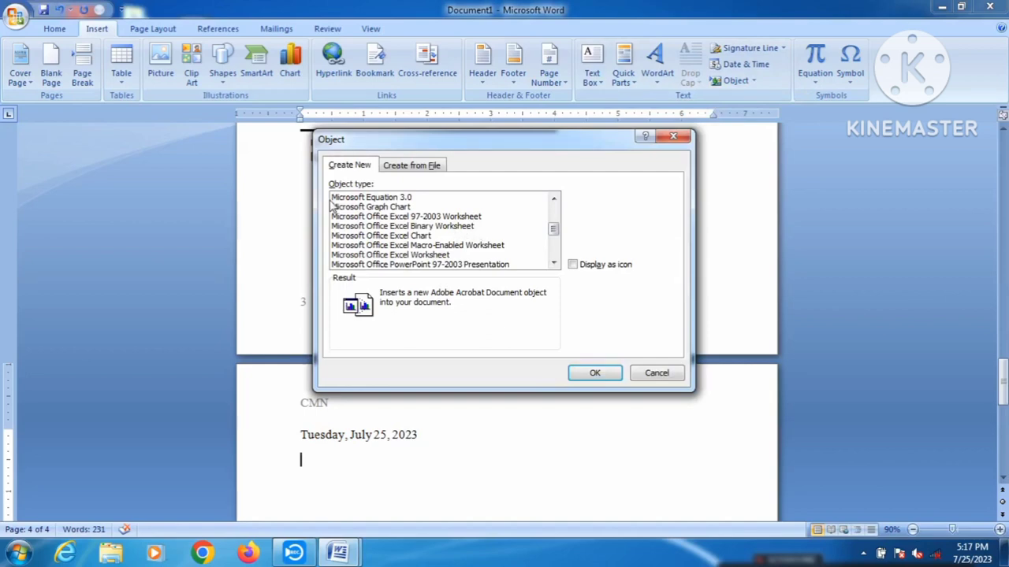
pyautogui.click(412, 198)
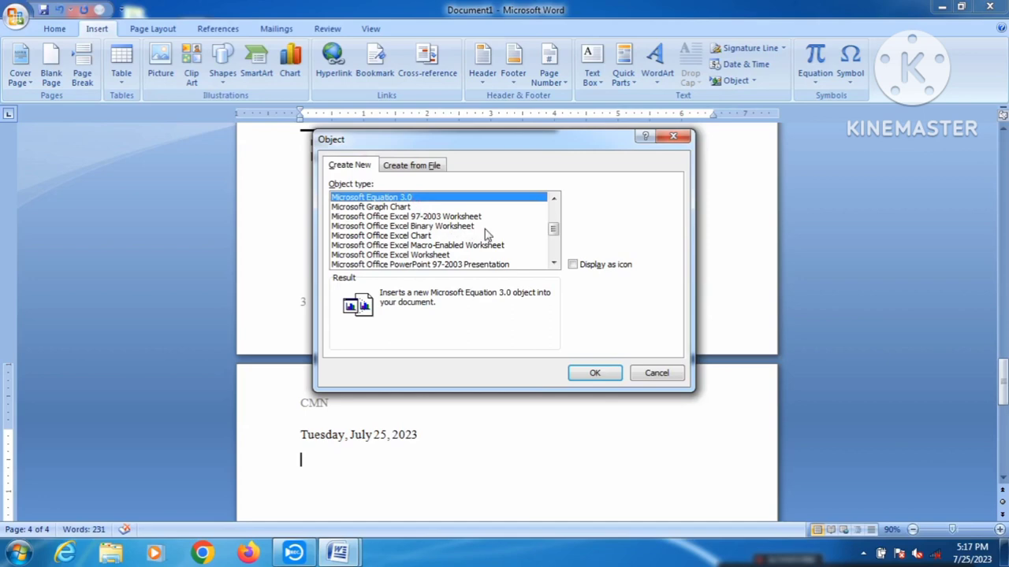
pyautogui.click(603, 374)
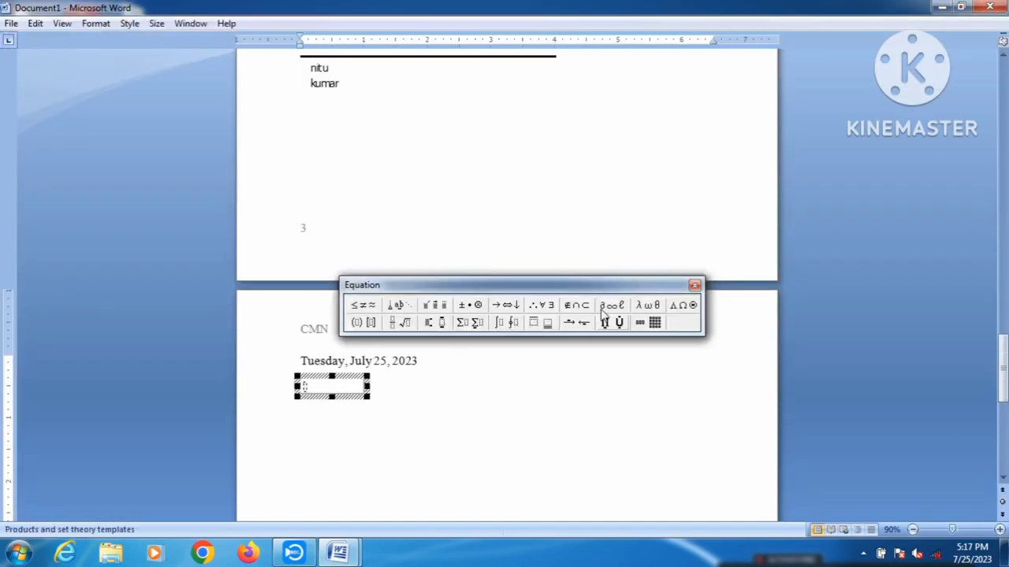
# Step: Build 3/4 + 4/5 as stacked fractions using the fraction templates
pyautogui.click(394, 324)
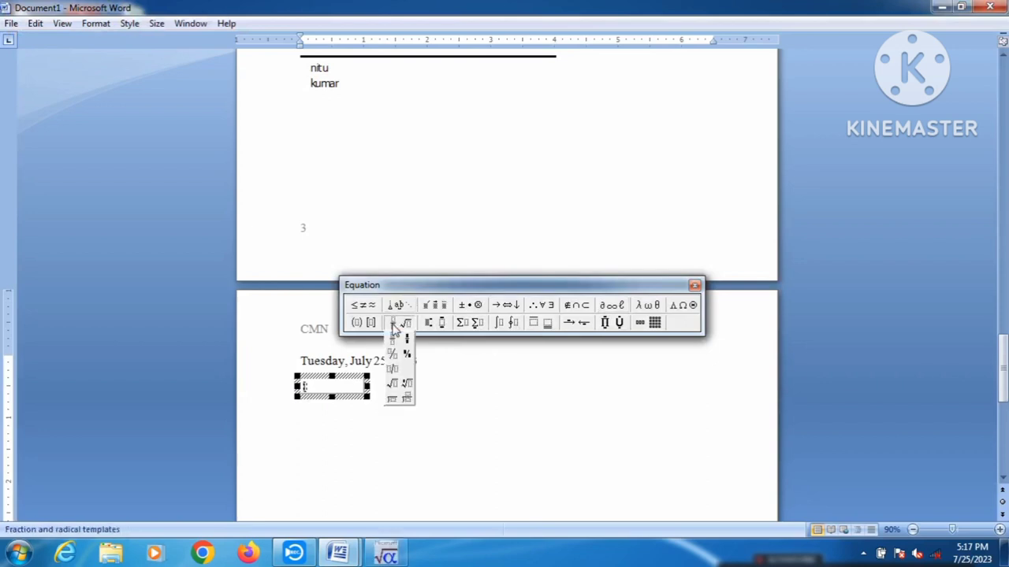
pyautogui.click(393, 338)
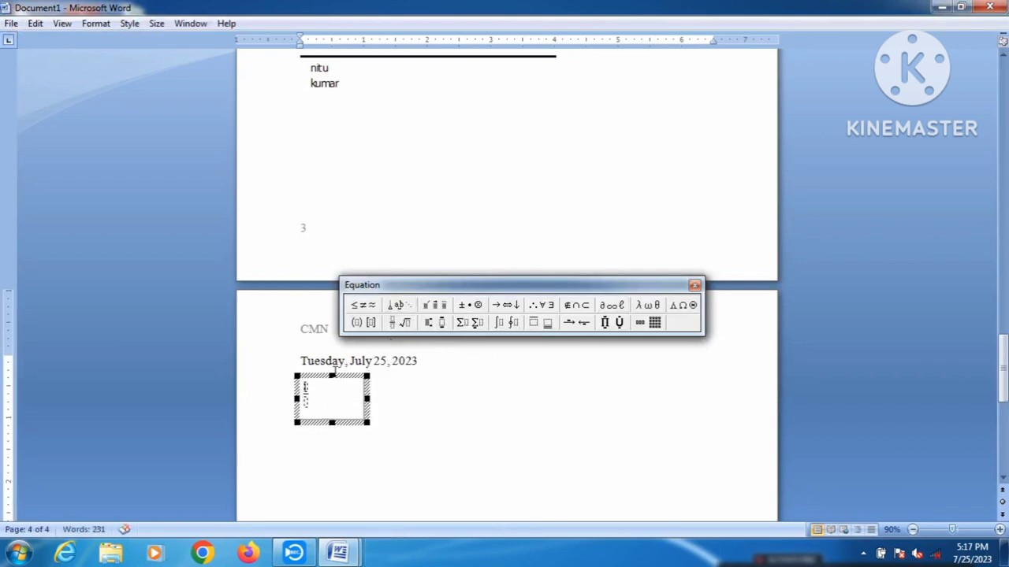
pyautogui.write('3')
pyautogui.click(307, 402)
pyautogui.write('4+')
pyautogui.click(394, 323)
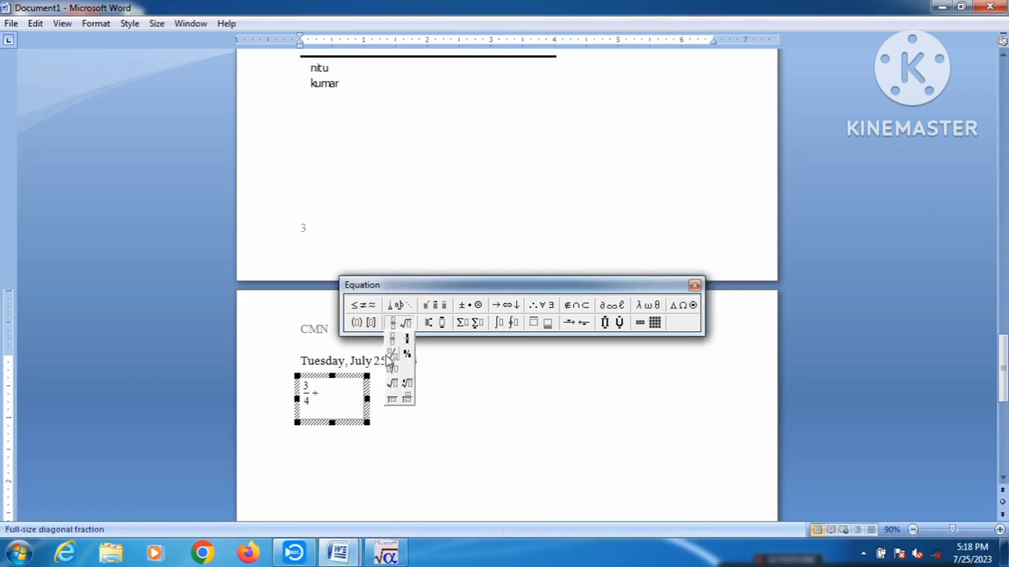
pyautogui.click(394, 337)
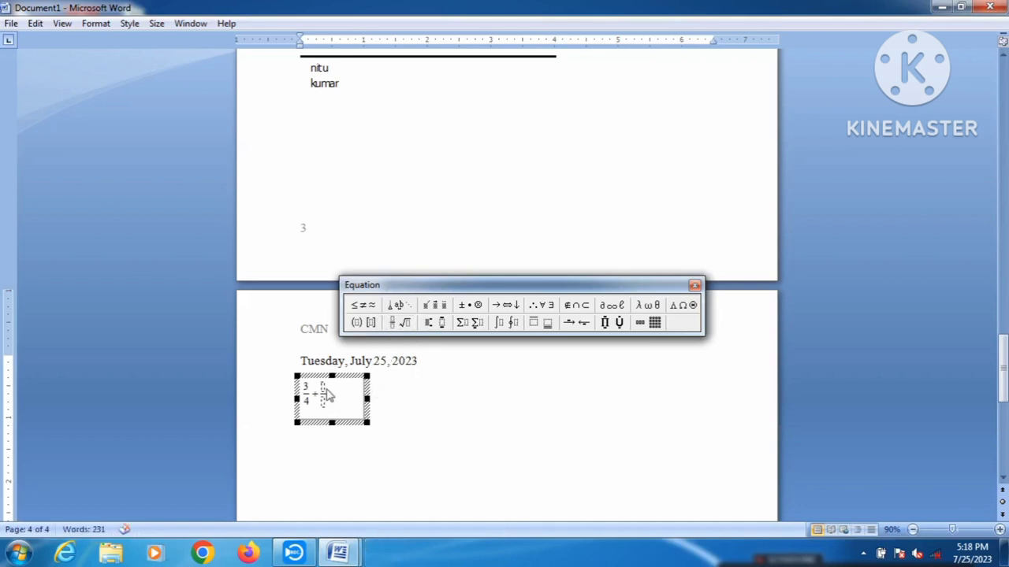
pyautogui.write('4/5')
pyautogui.click(583, 411)
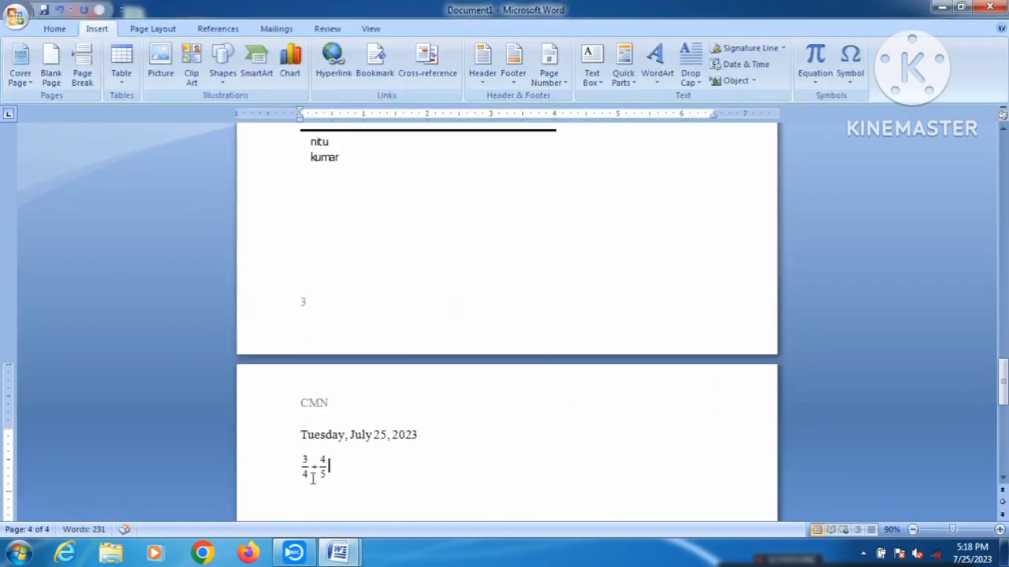
# Step: Enlarge the equation object by dragging its corner handle
pyautogui.click(314, 473)
pyautogui.moveTo(331, 480); pyautogui.dragTo(379, 500)
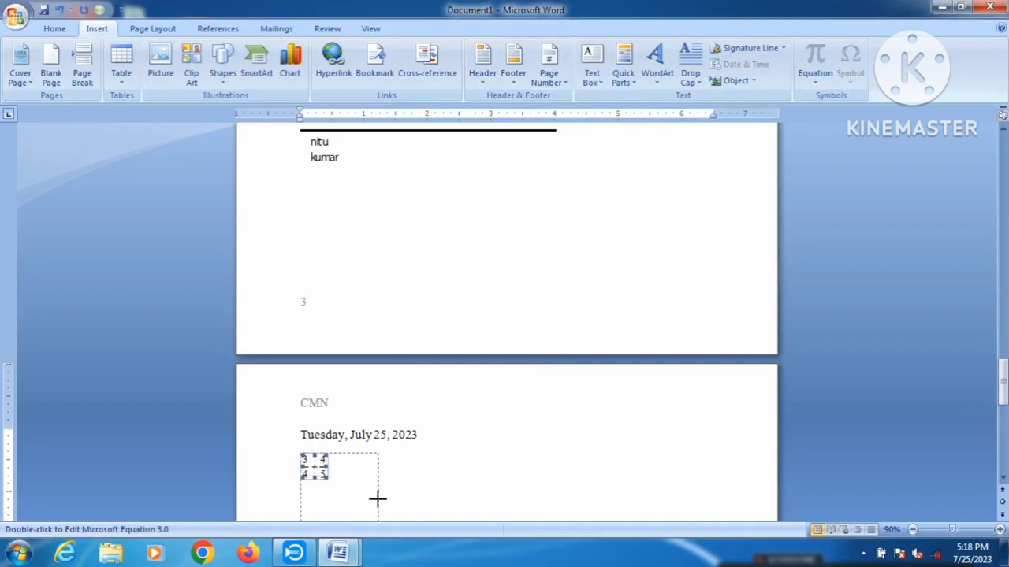
pyautogui.scroll(-1, 439, 473)
# Step: Deselect the equation and add an empty line below it
pyautogui.click(517, 411)
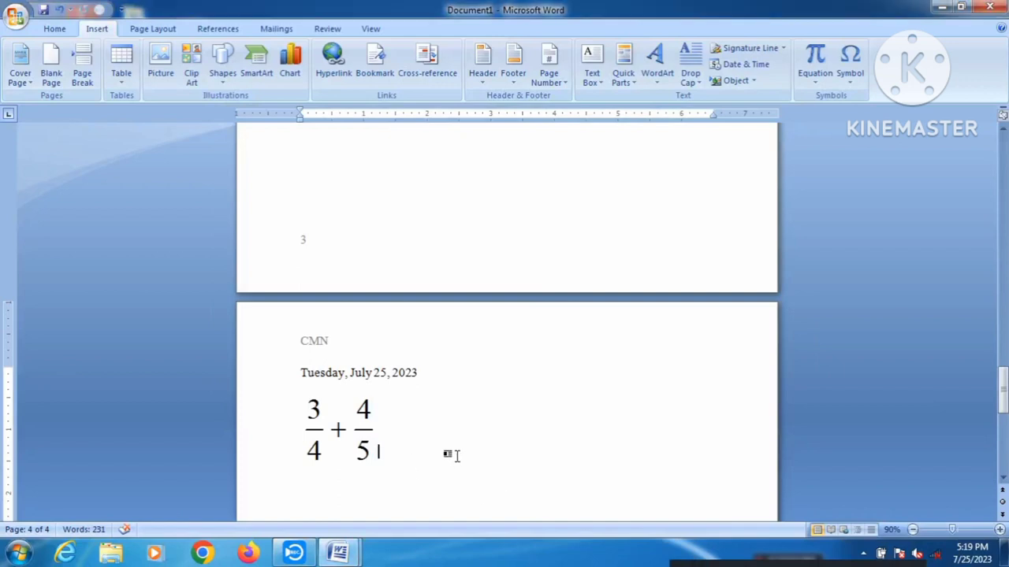
pyautogui.press('Return')
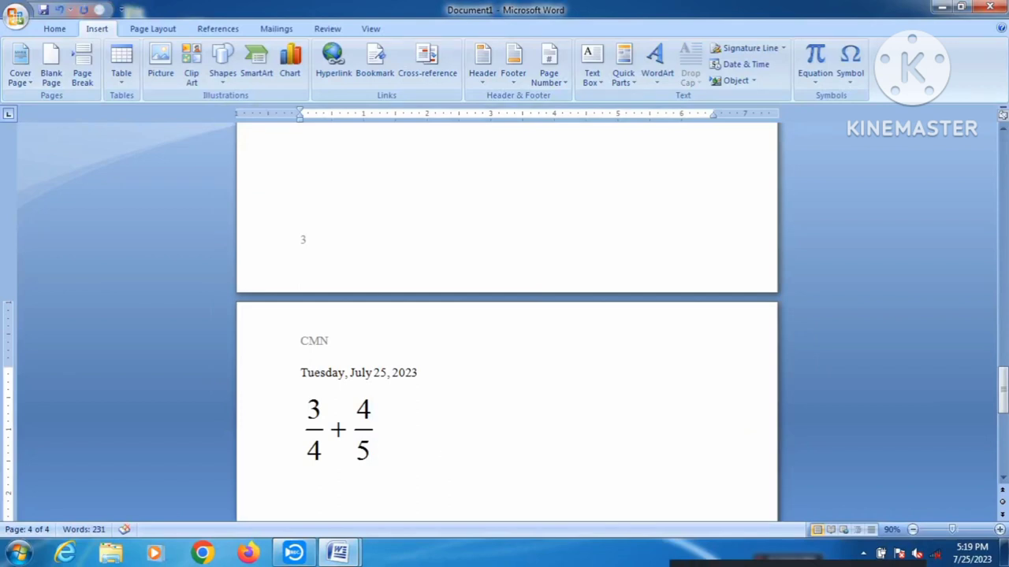
pyautogui.scroll(-1, 474, 432)
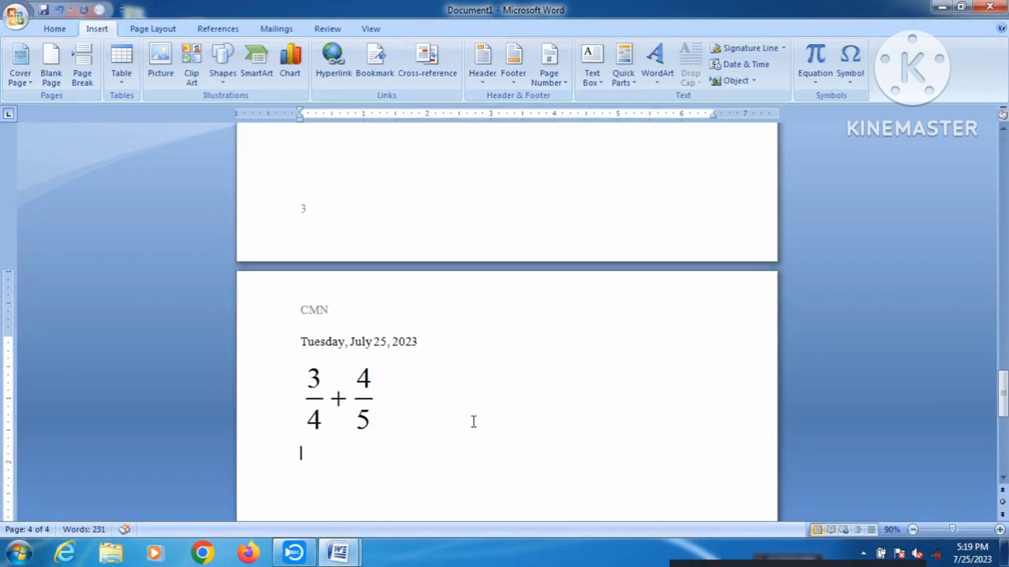
# Step: Browse the built-in equation gallery, then insert a new blank equation
pyautogui.click(814, 82)
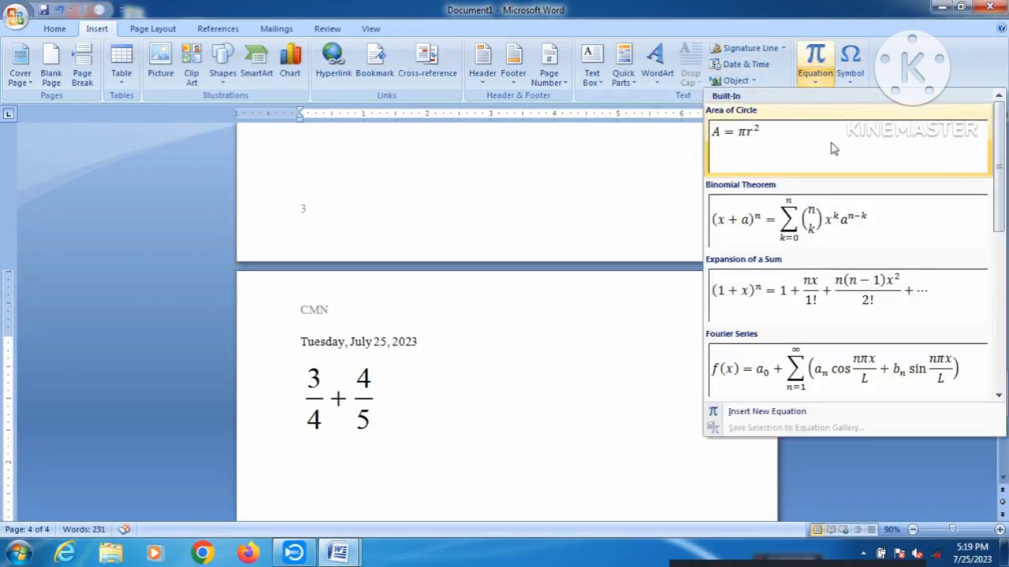
pyautogui.scroll(-5, 945, 190)
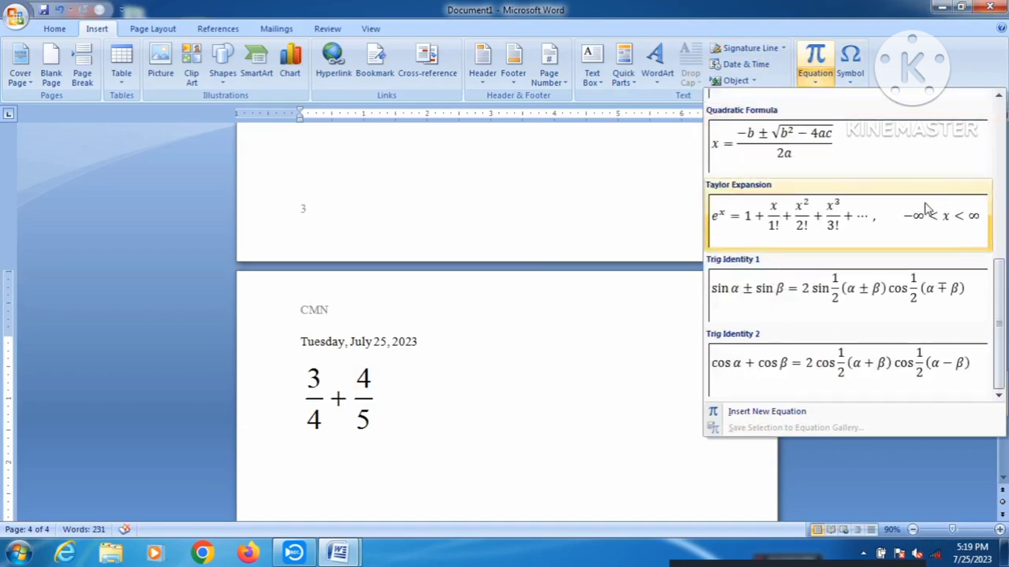
pyautogui.scroll(5, 894, 256)
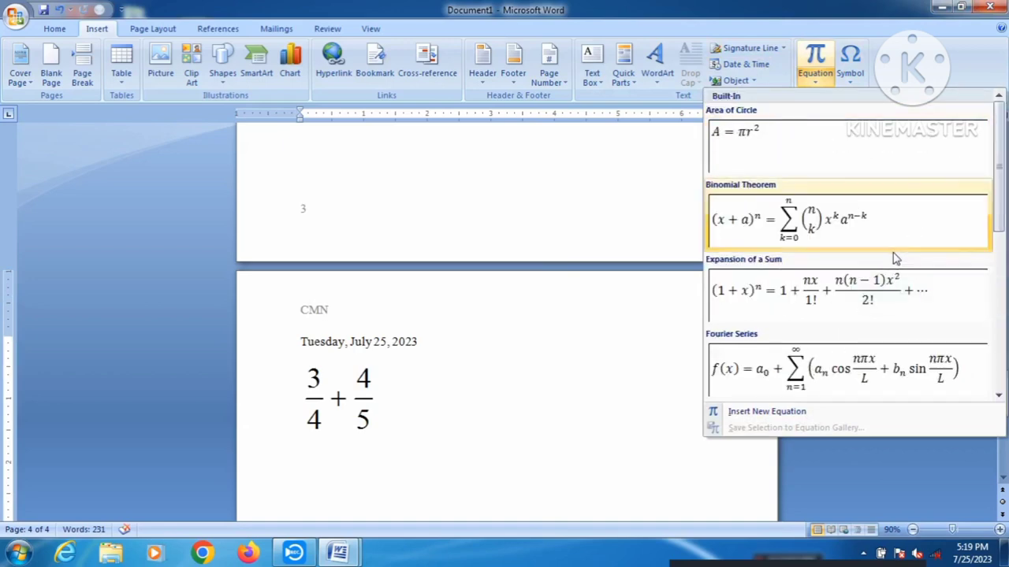
pyautogui.moveTo(999, 218); pyautogui.dragTo(1003, 246)
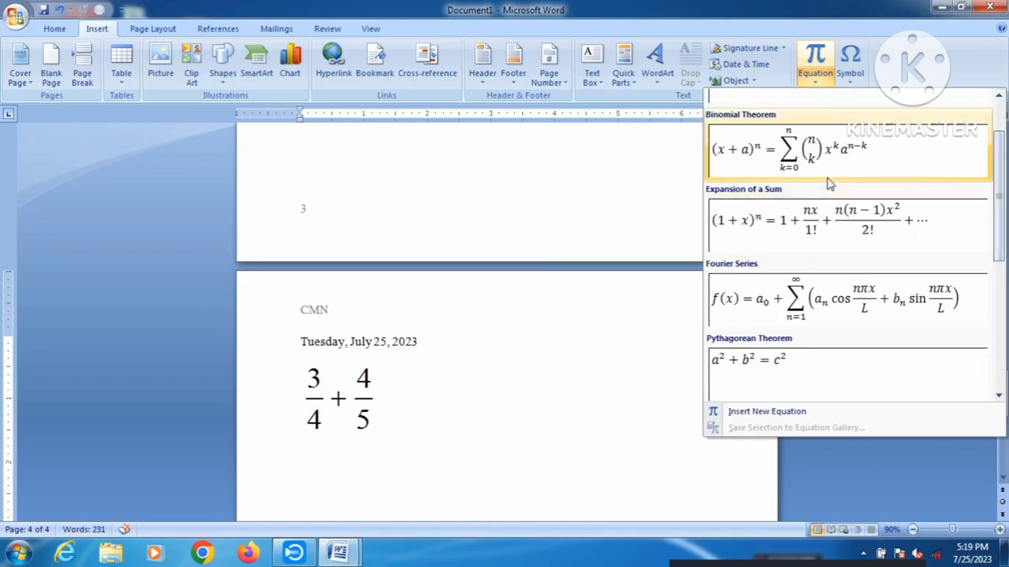
pyautogui.scroll(-3, 827, 236)
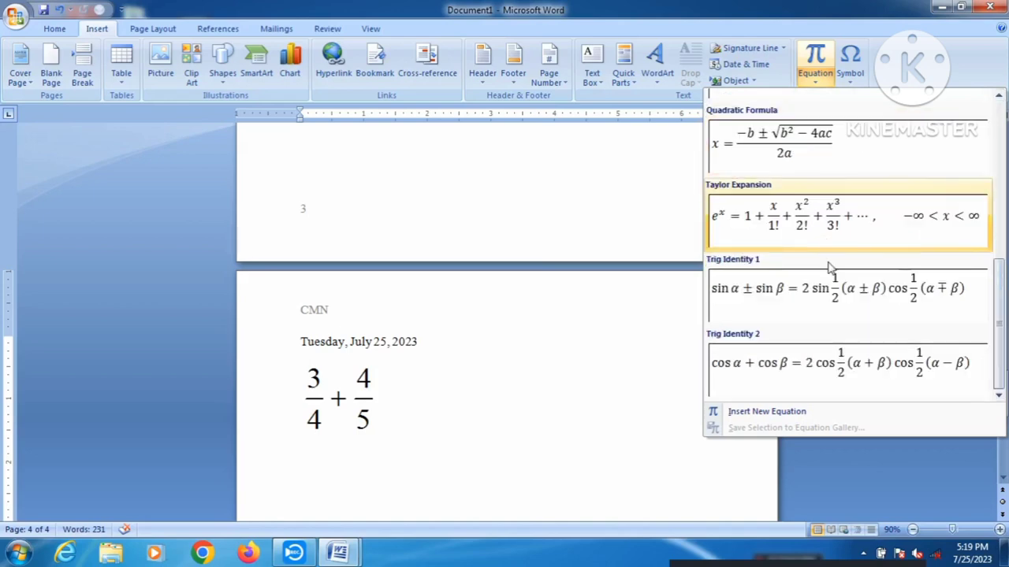
pyautogui.click(780, 412)
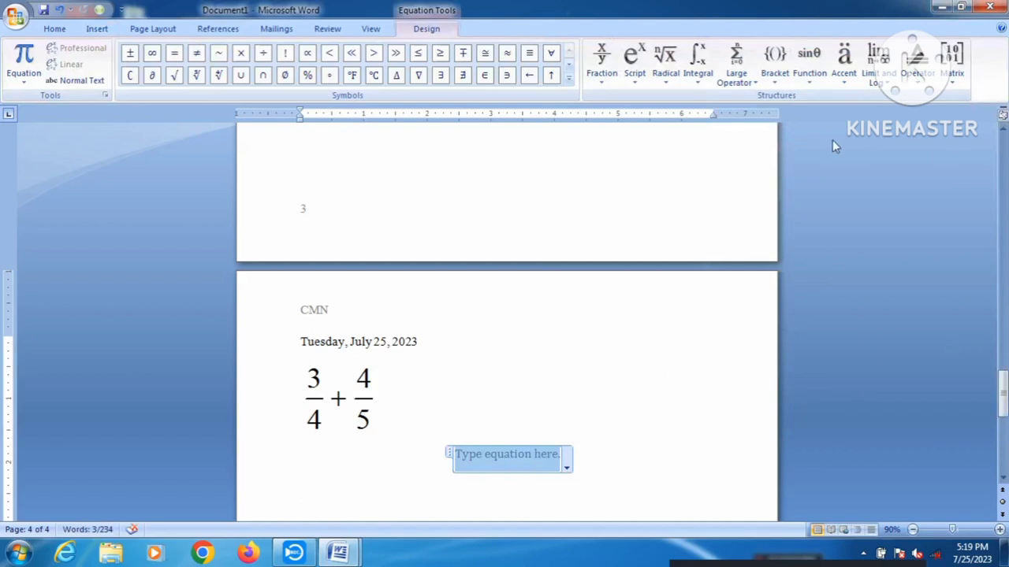
# Step: Start the equation with square brackets holding an empty 3x2 matrix
pyautogui.click(784, 82)
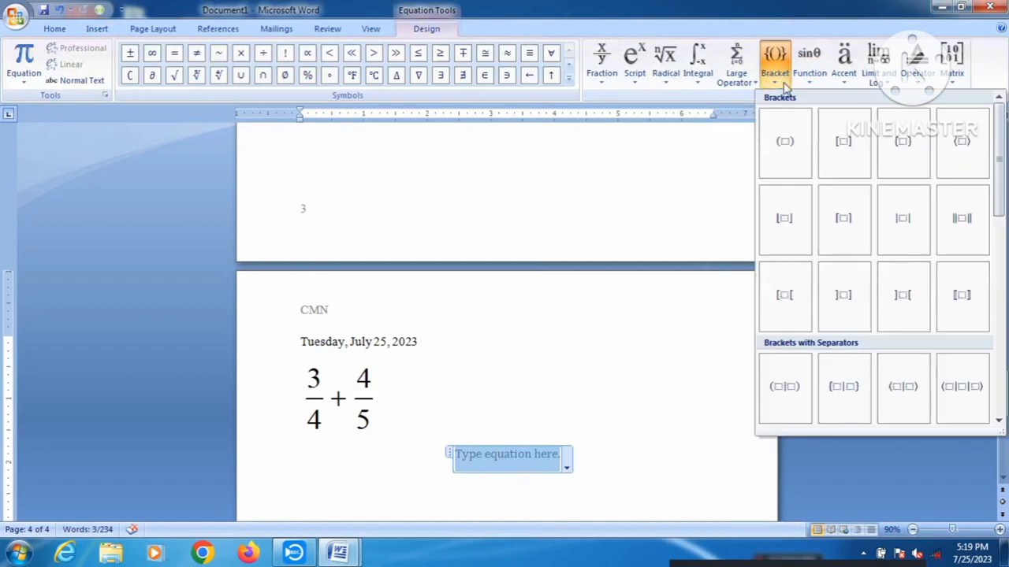
pyautogui.click(850, 147)
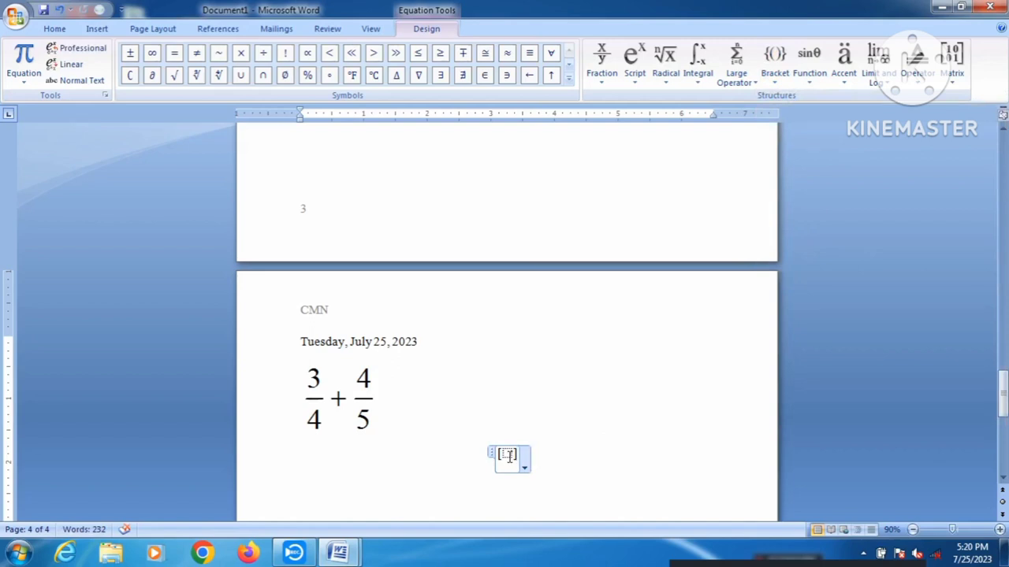
pyautogui.click(507, 454)
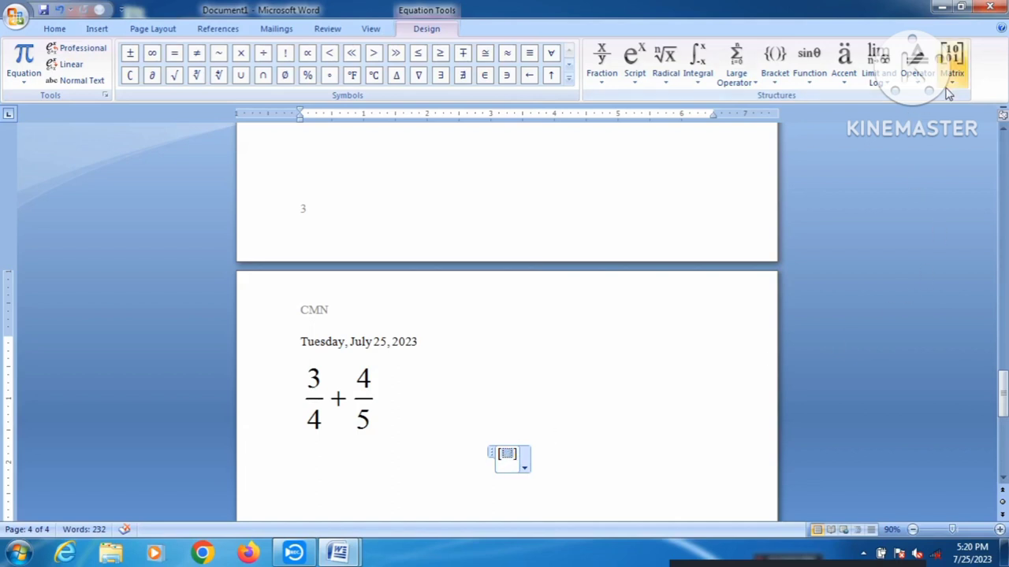
pyautogui.click(952, 63)
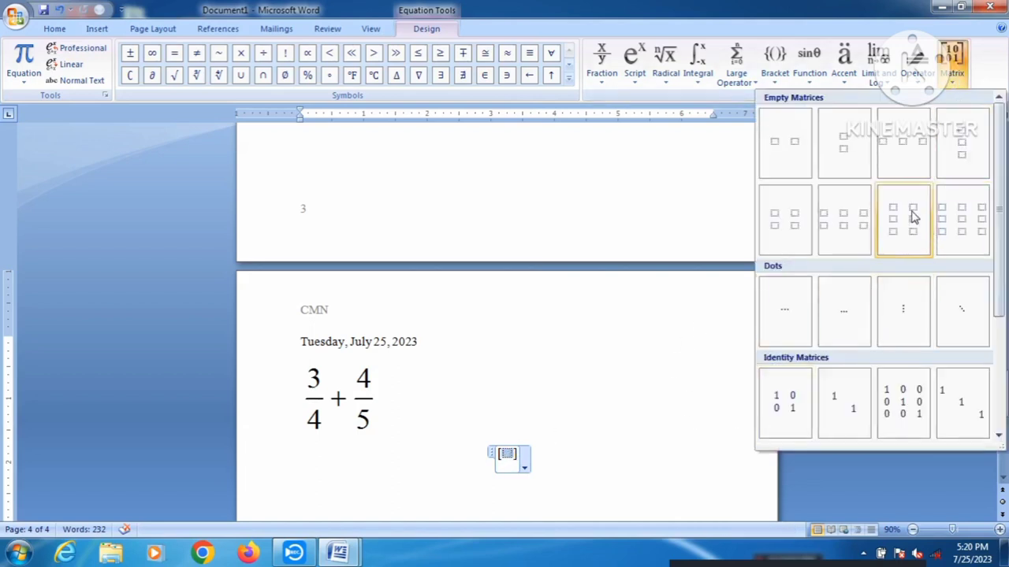
pyautogui.click(911, 211)
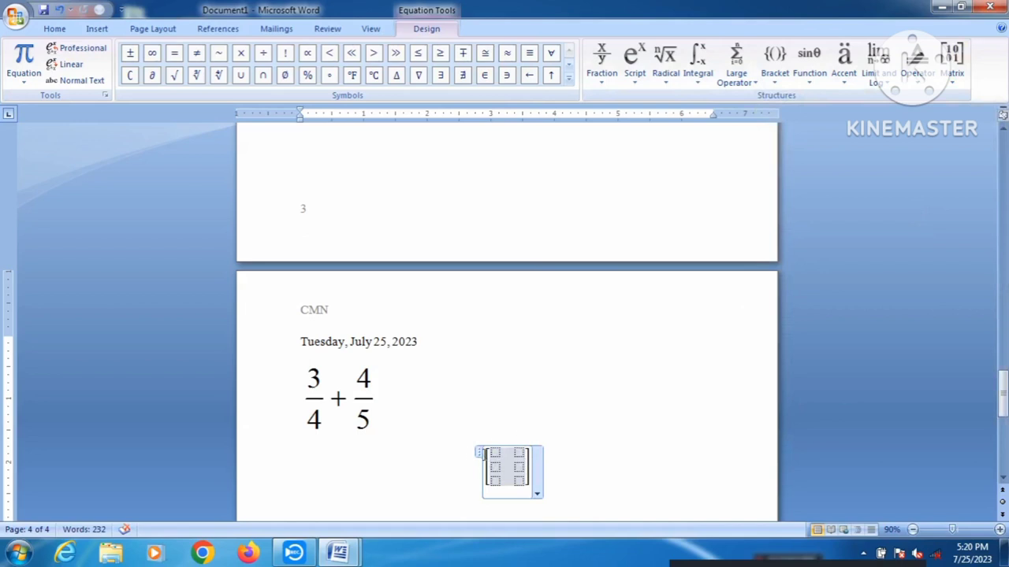
# Step: Fill the matrix rows with 3 6, 5 3 and 7 8
pyautogui.click(495, 455)
pyautogui.write('3 ')
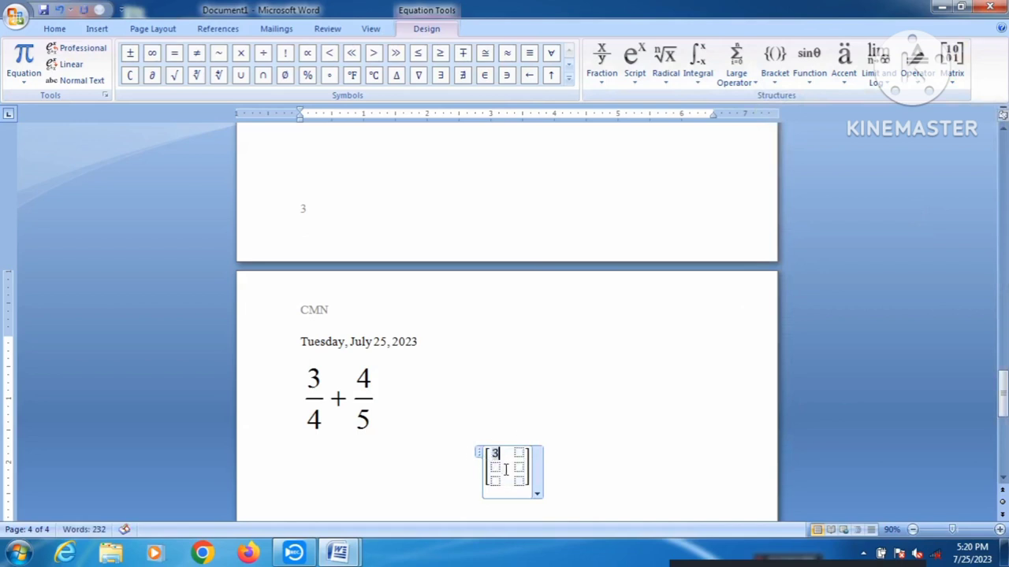
pyautogui.write('6')
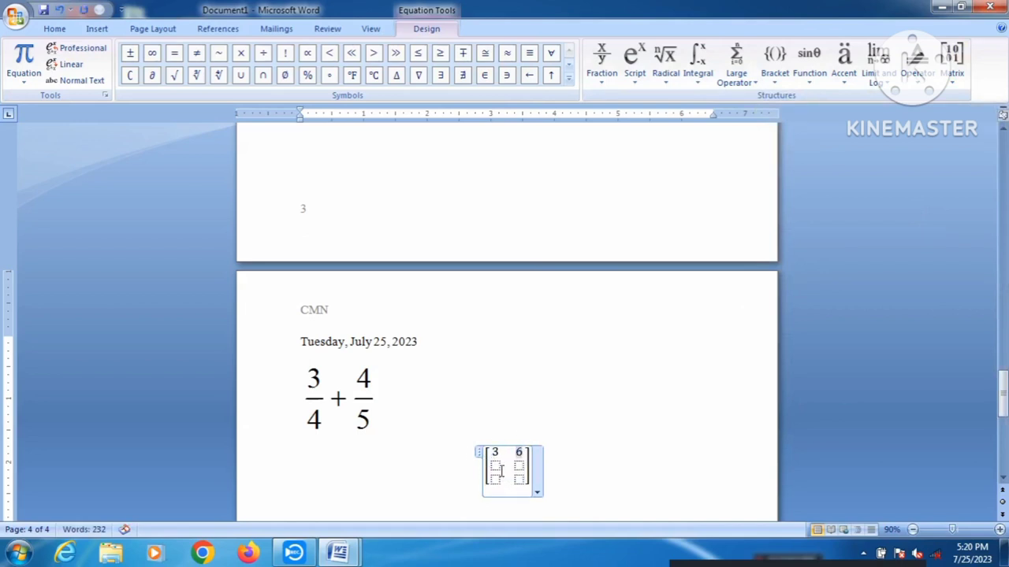
pyautogui.click(495, 467)
pyautogui.write('5')
pyautogui.click(518, 467)
pyautogui.write('3')
pyautogui.click(495, 481)
pyautogui.write('7')
pyautogui.click(517, 481)
pyautogui.write('8')
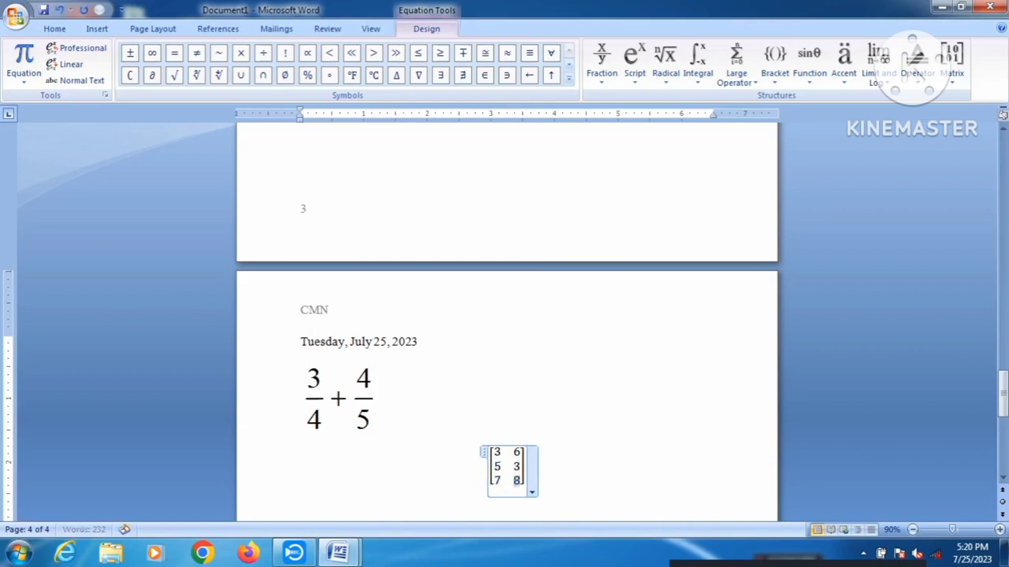
pyautogui.click(344, 502)
pyautogui.click(99, 30)
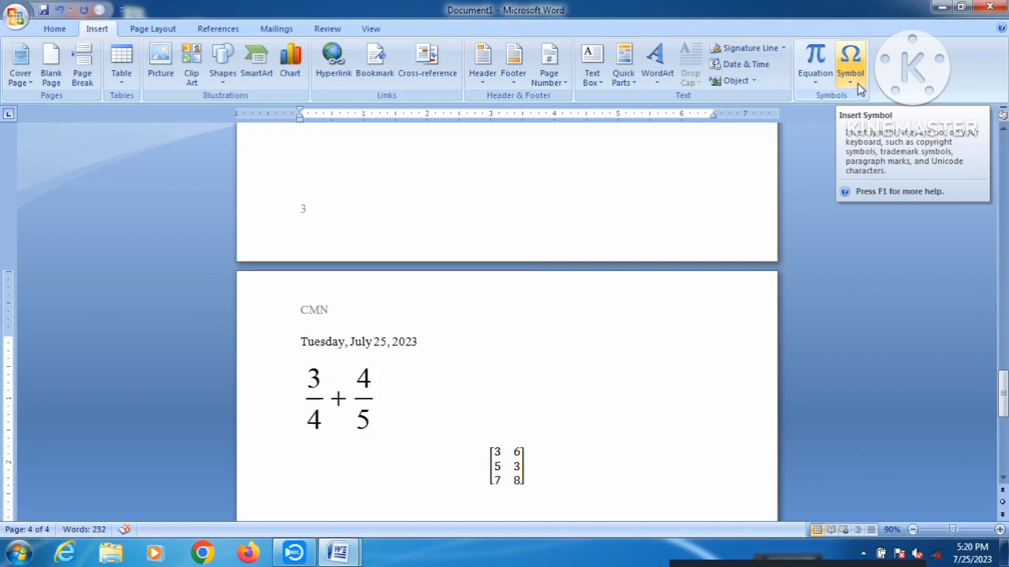
# Step: Open More Symbols and keep the symbol font set to Wingdings
pyautogui.click(853, 79)
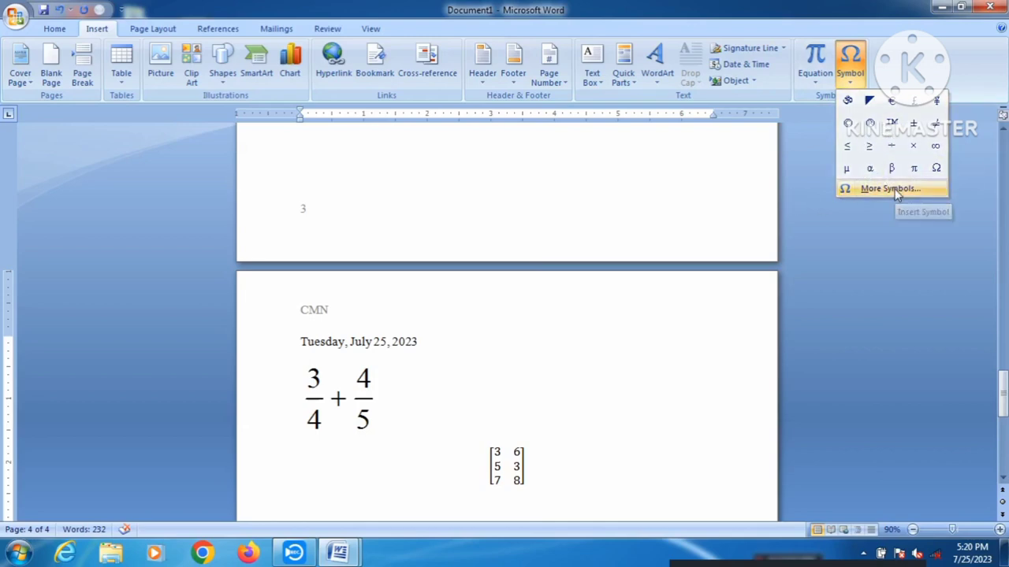
pyautogui.click(895, 190)
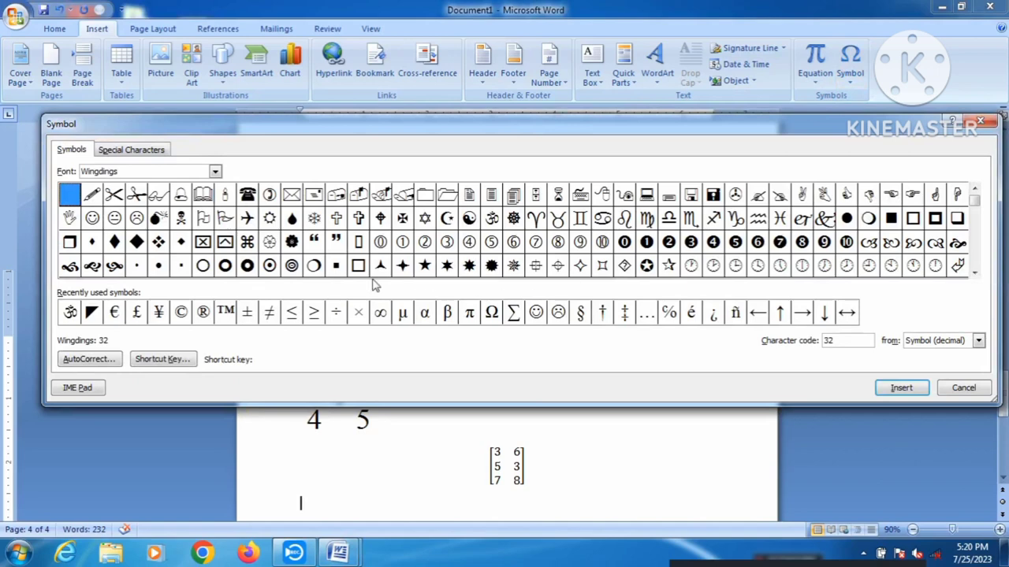
pyautogui.click(215, 171)
pyautogui.scroll(-10, 177, 218)
pyautogui.scroll(-10, 176, 218)
pyautogui.scroll(5, 177, 219)
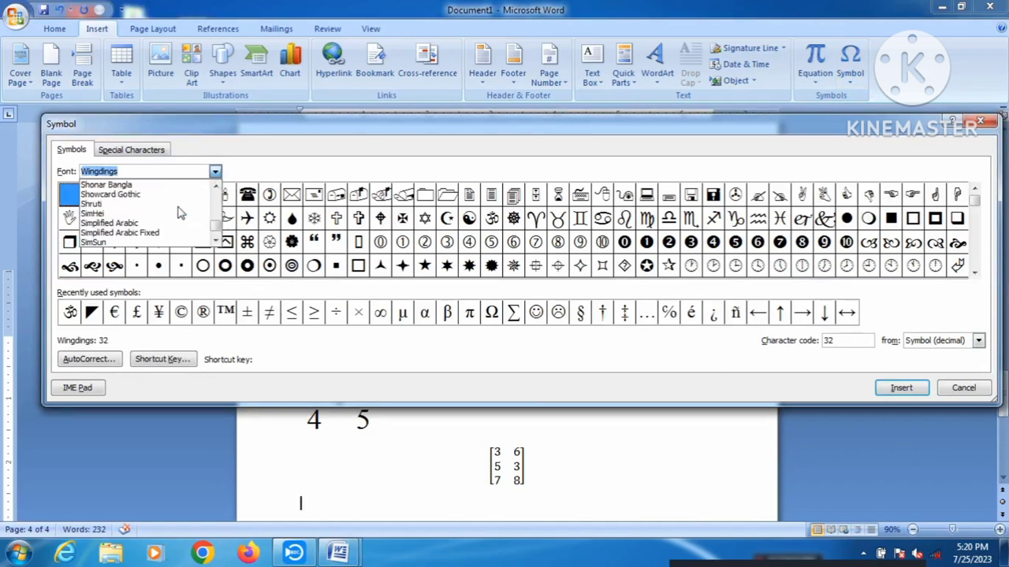
pyautogui.scroll(5, 179, 215)
pyautogui.scroll(3, 180, 211)
pyautogui.scroll(-10, 180, 211)
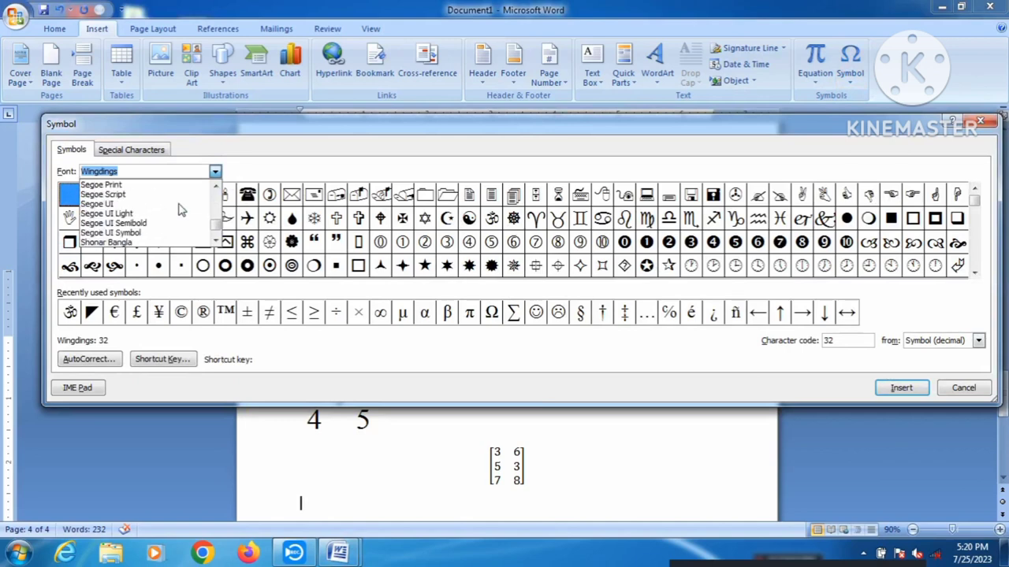
pyautogui.scroll(-7, 180, 212)
pyautogui.scroll(-7, 180, 211)
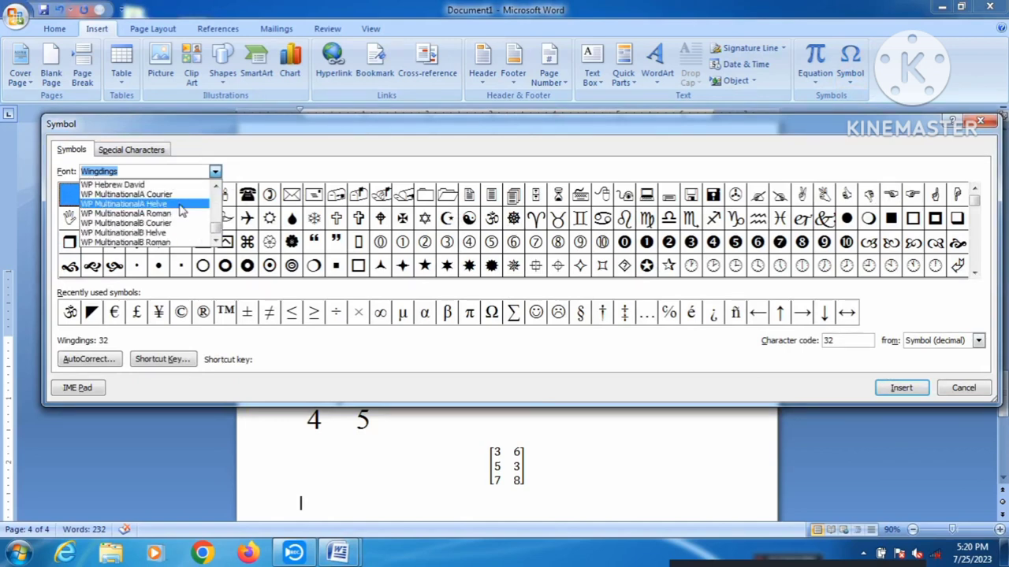
pyautogui.scroll(7, 180, 211)
pyautogui.scroll(4, 181, 212)
pyautogui.scroll(-5, 184, 213)
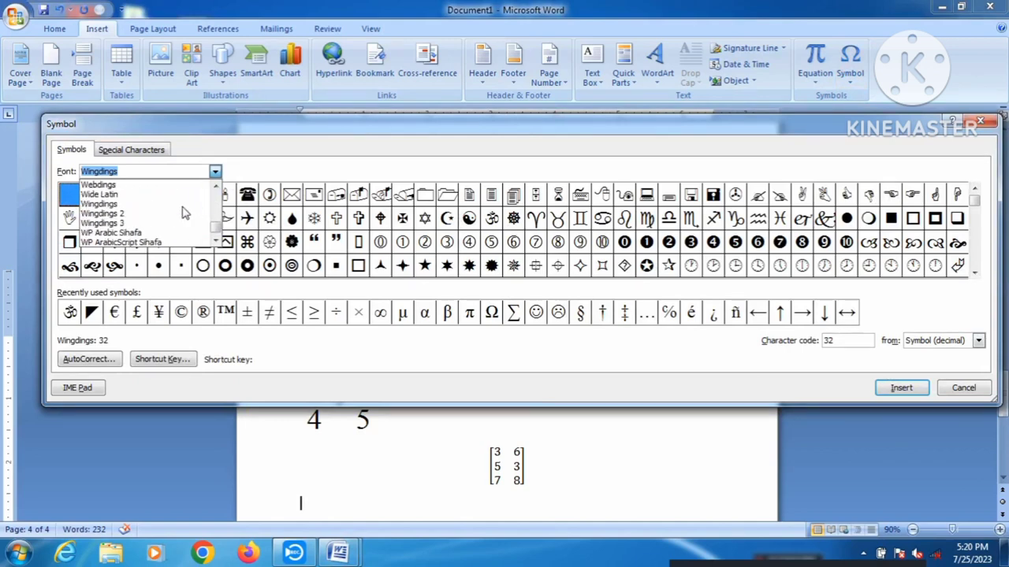
pyautogui.click(260, 174)
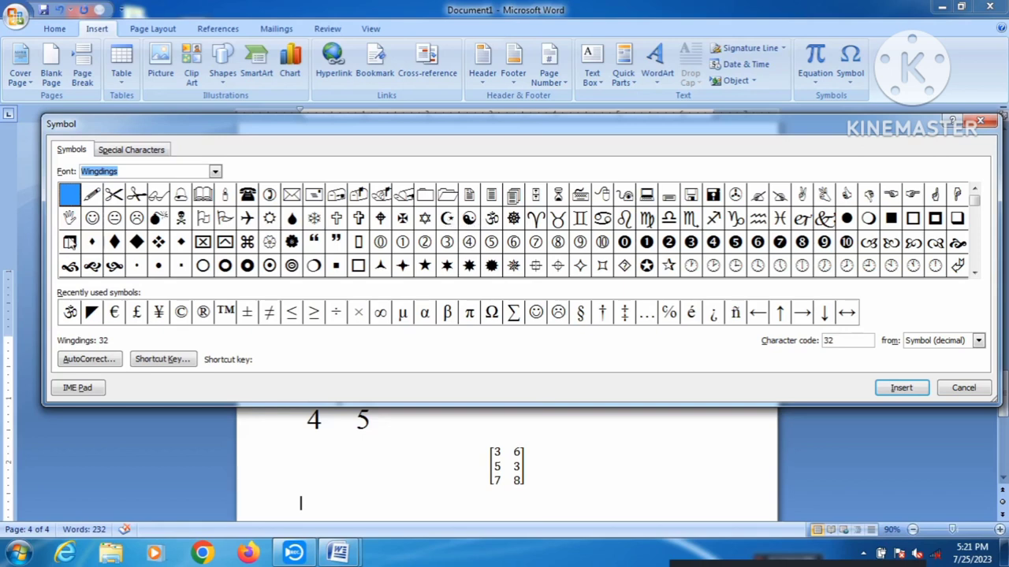
# Step: Insert the Wingdings airplane symbol twice
pyautogui.click(248, 220)
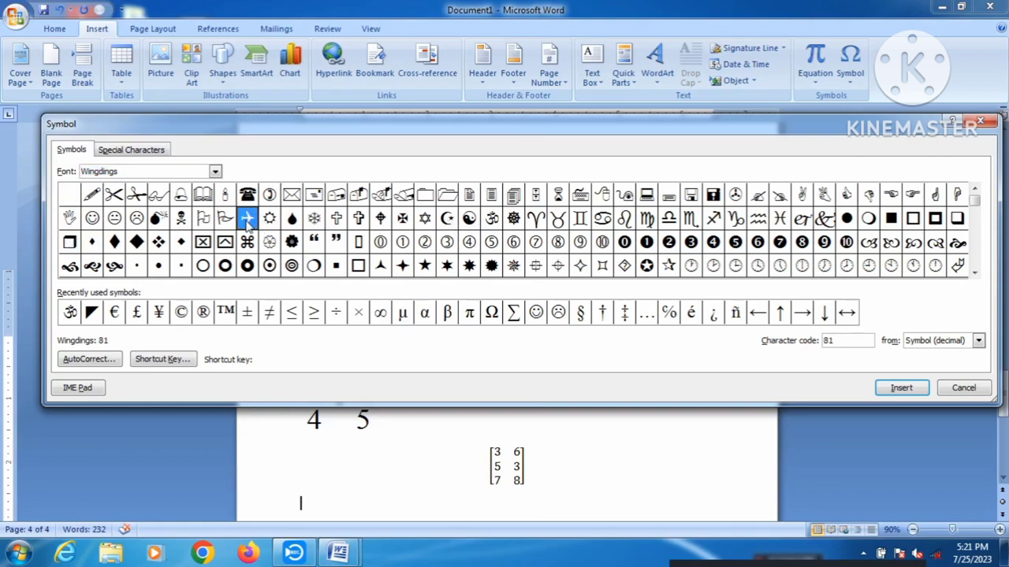
pyautogui.click(899, 387)
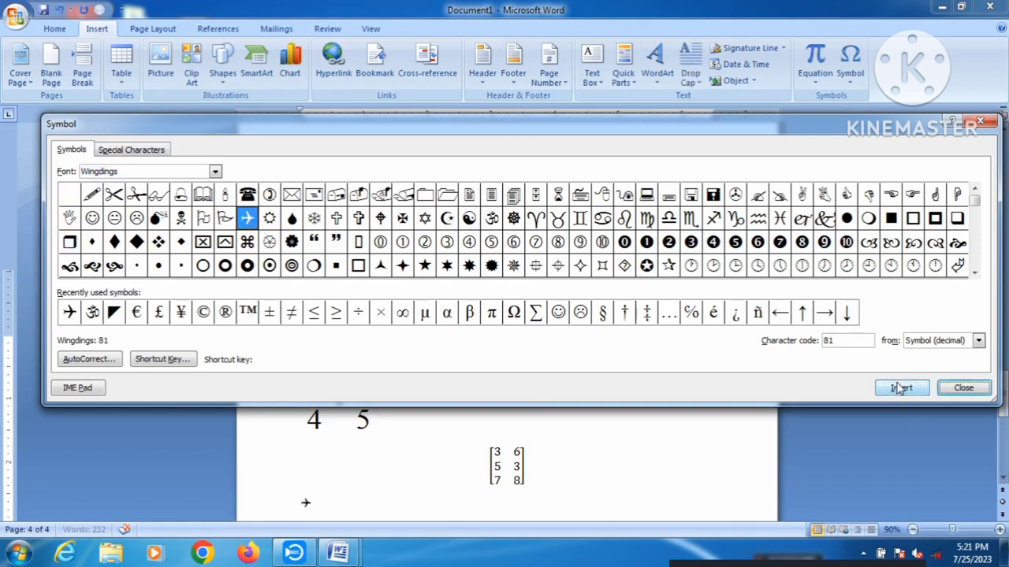
pyautogui.click(900, 390)
# Step: Close the Symbol dialog and enlarge the two airplanes with Ctrl+Shift+> twice
pyautogui.click(989, 394)
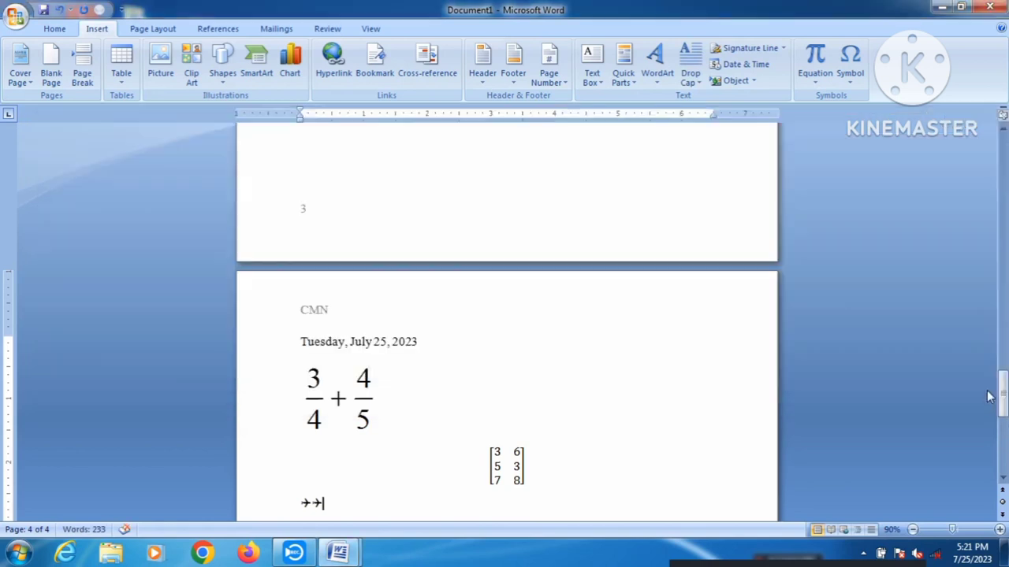
pyautogui.moveTo(341, 506); pyautogui.dragTo(279, 513)
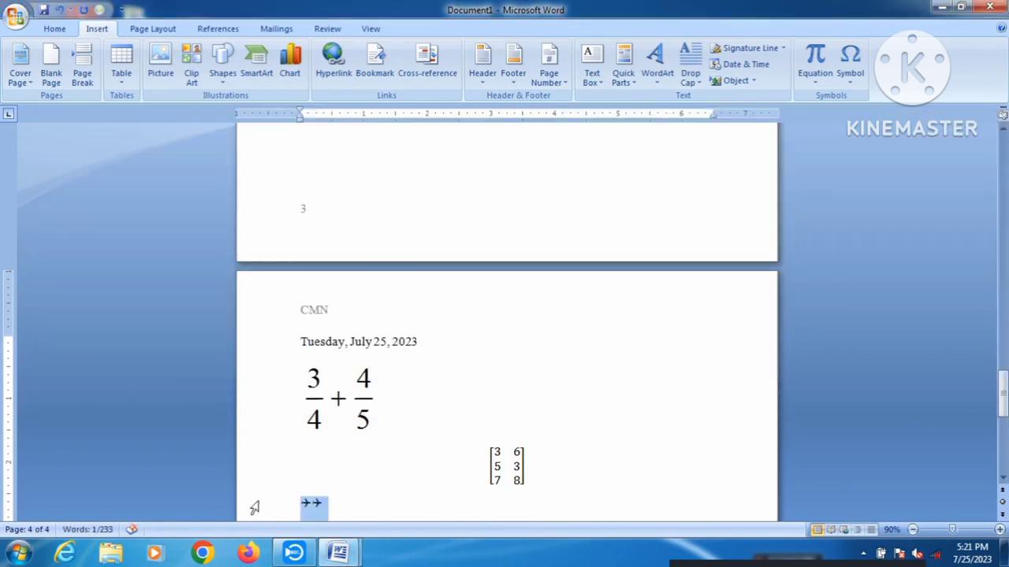
pyautogui.hotkey('ctrl', 'shift', '.')
pyautogui.hotkey('ctrl', 'shift', '.')
pyautogui.hotkey('ctrl', 'shift', '.')
pyautogui.hotkey('ctrl', 'shift', '.')
pyautogui.hotkey('ctrl', 'shift', '.')
pyautogui.hotkey('ctrl', 'shift', '.')
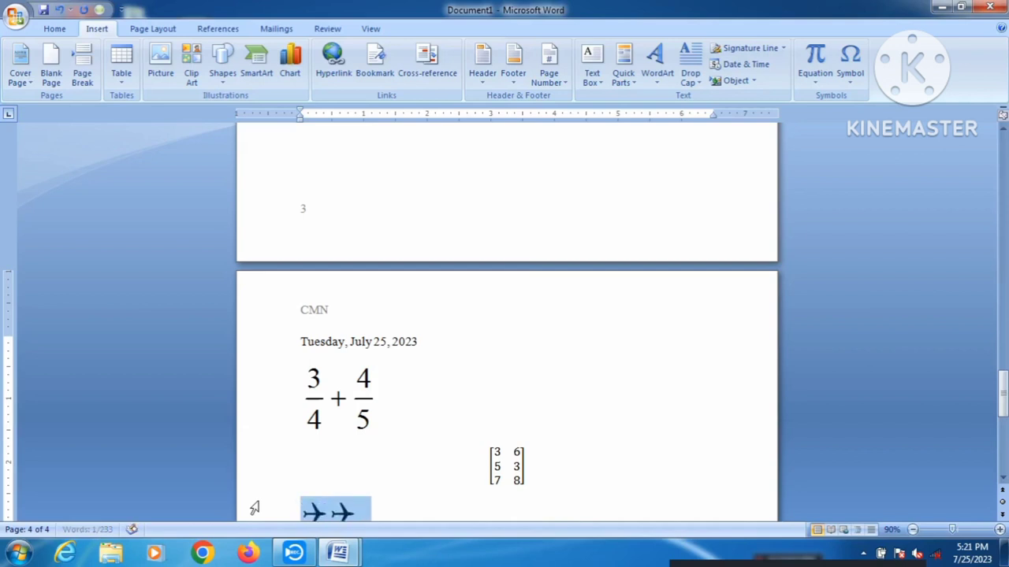
pyautogui.hotkey('ctrl', 'shift', '.')
pyautogui.hotkey('ctrl', 'shift', '.')
pyautogui.scroll(-3, 341, 452)
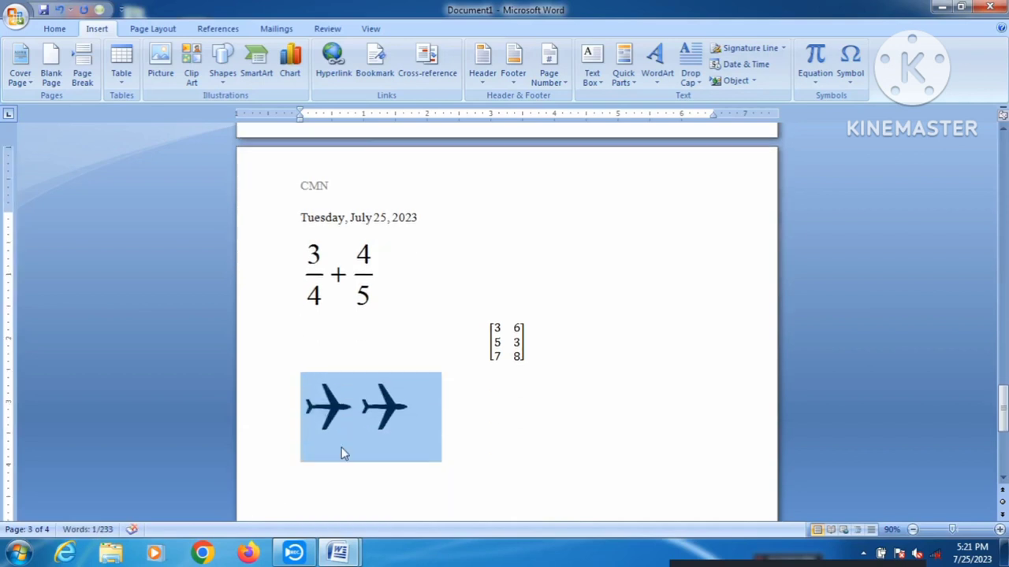
pyautogui.click(422, 424)
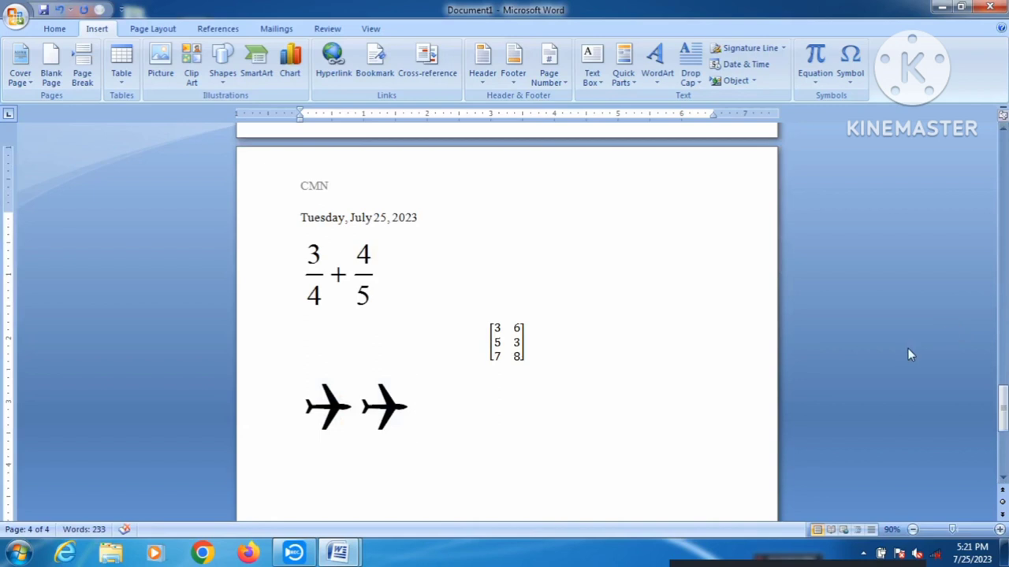